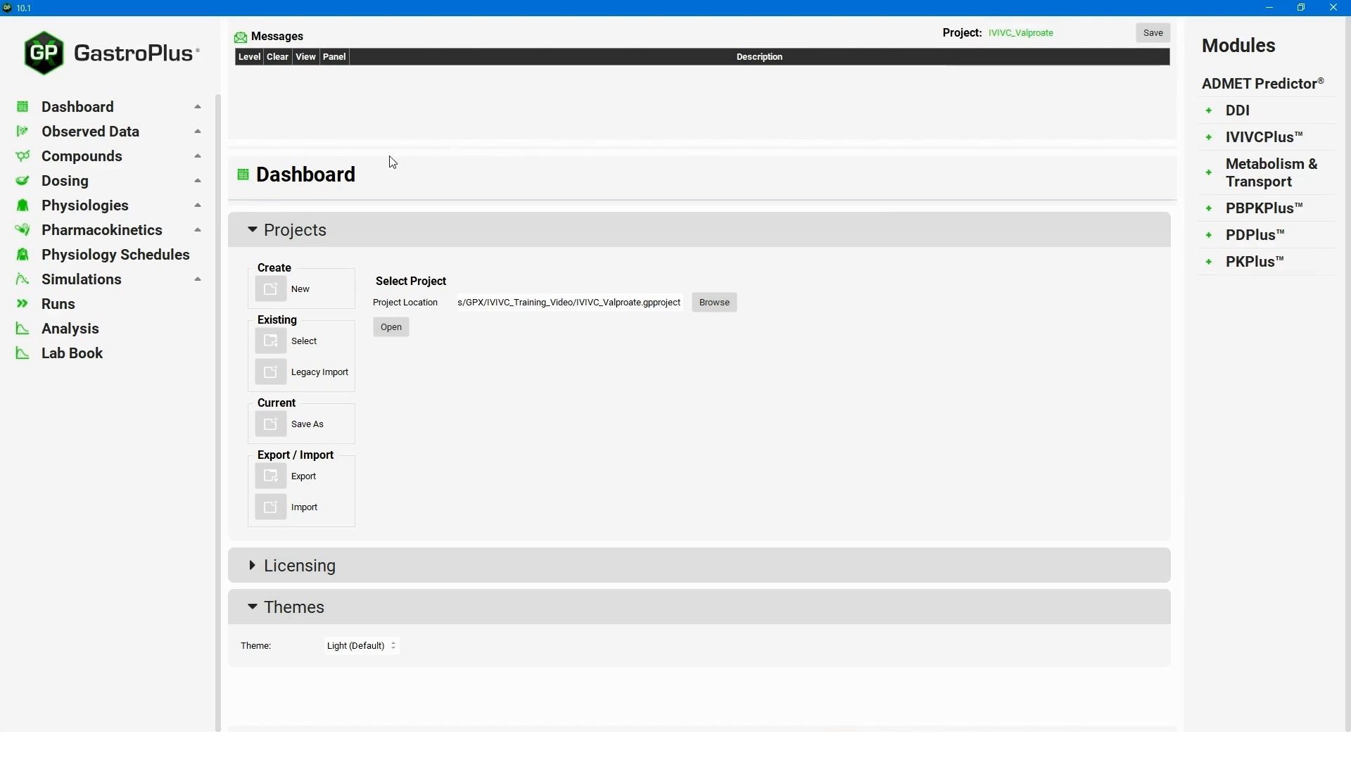
Show the observed data for the ValproicAcid CR Tablet 500mg Slow group.
click(111, 134)
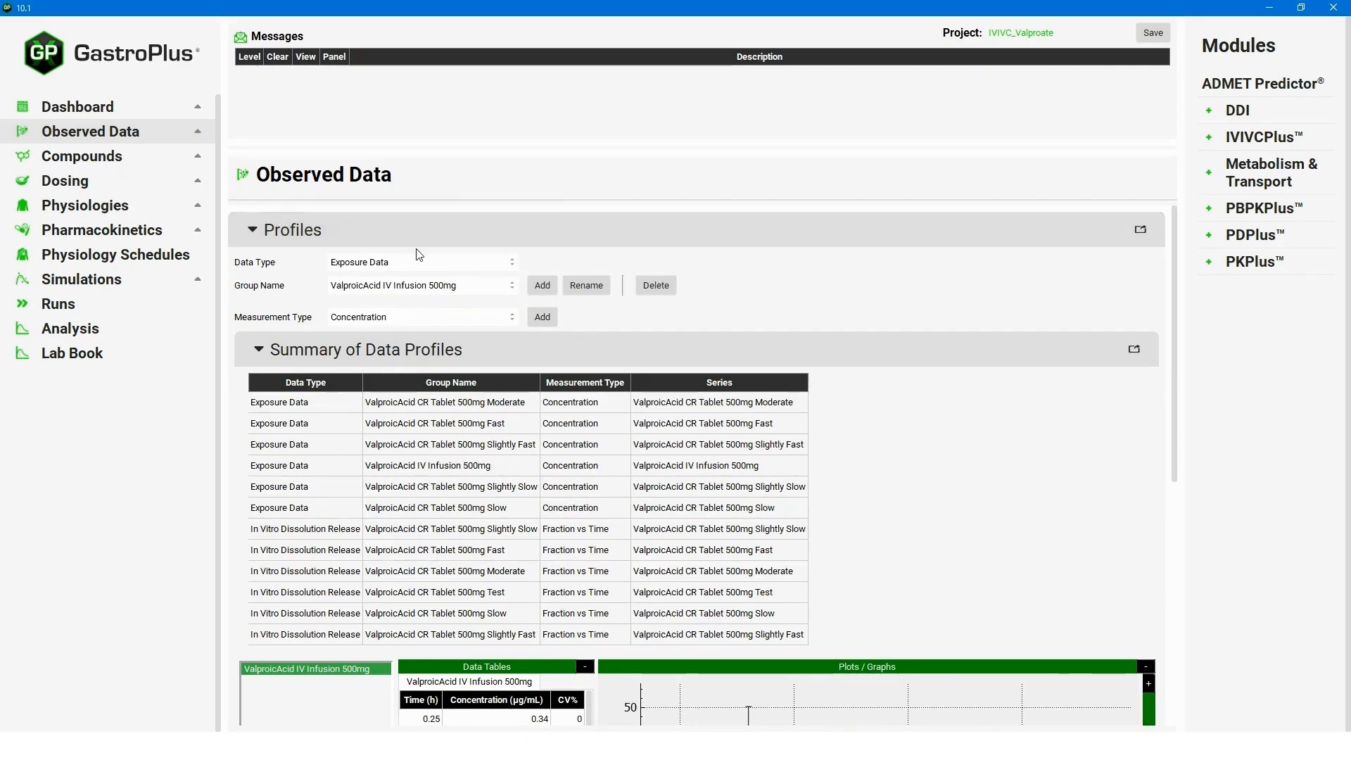
click(517, 292)
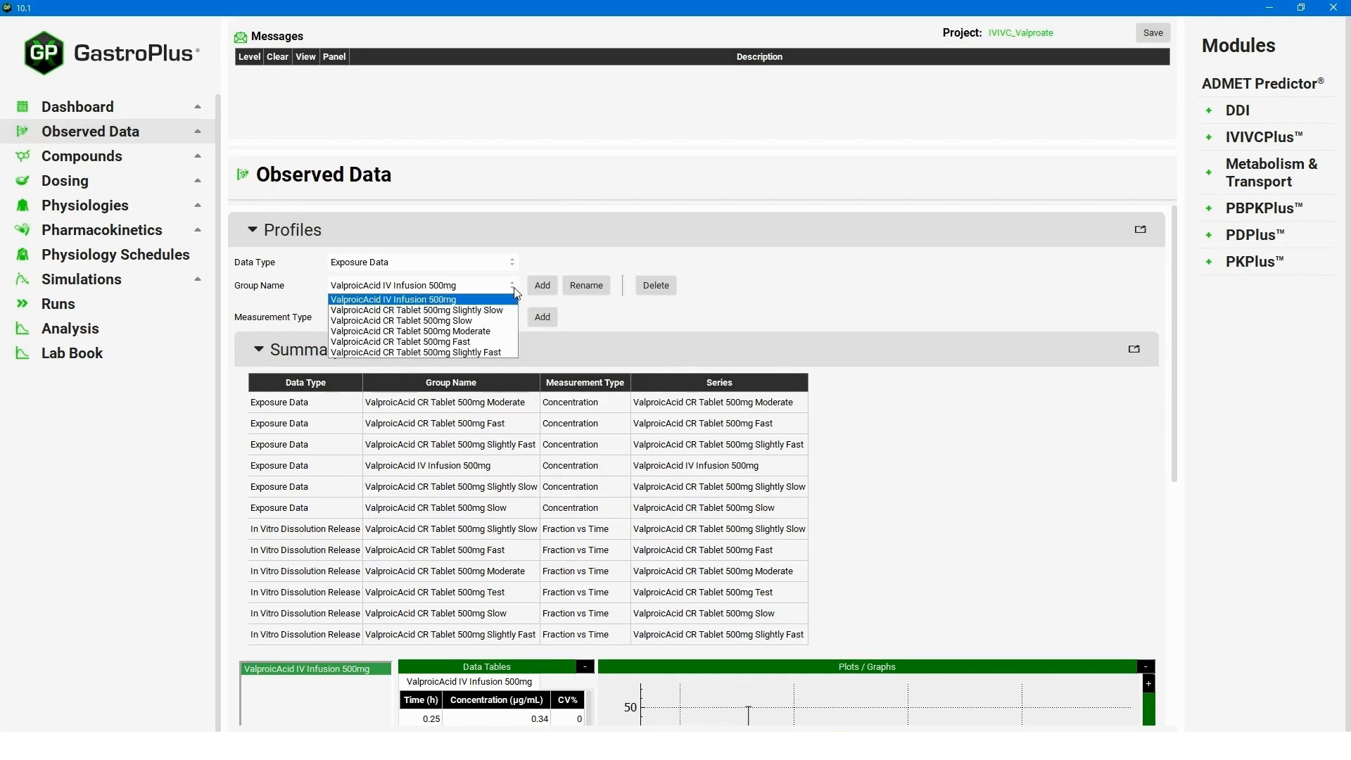
click(473, 321)
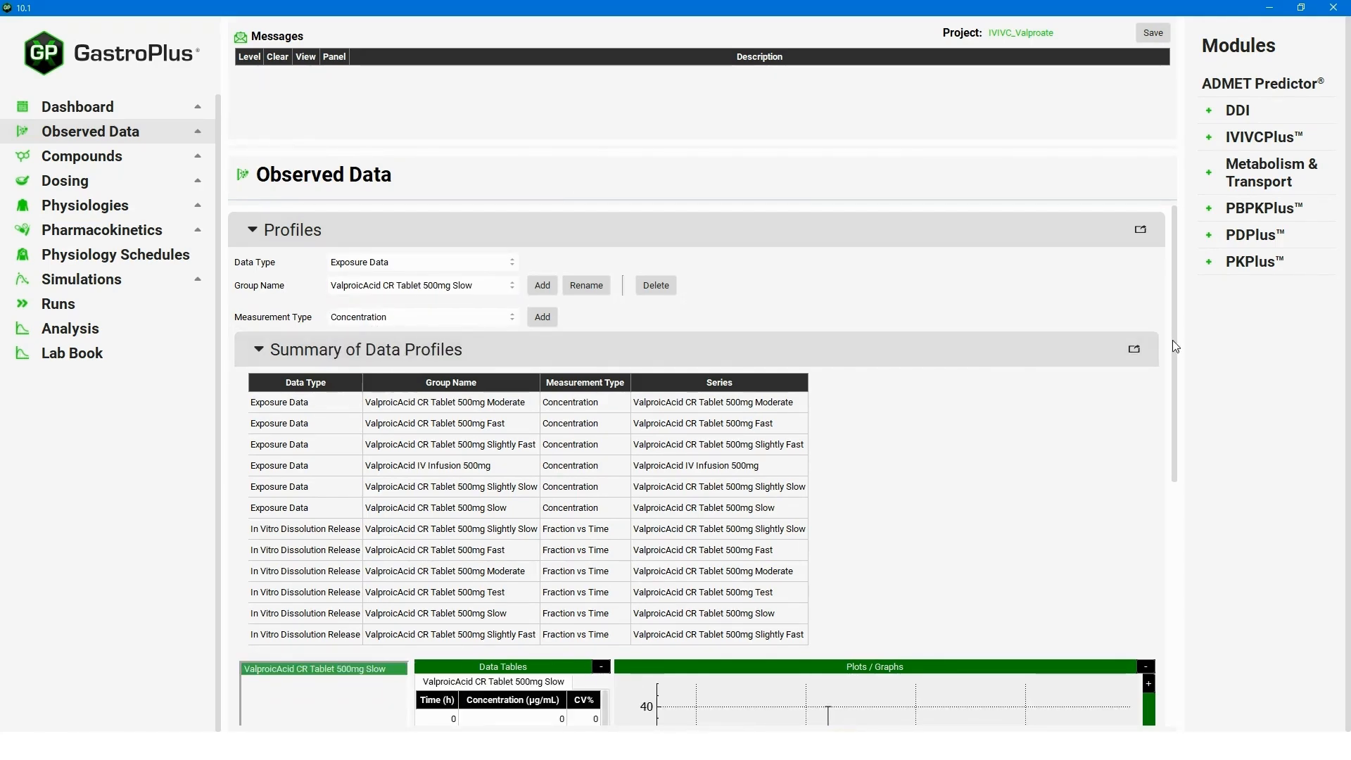
drag(1173, 340, 1195, 528)
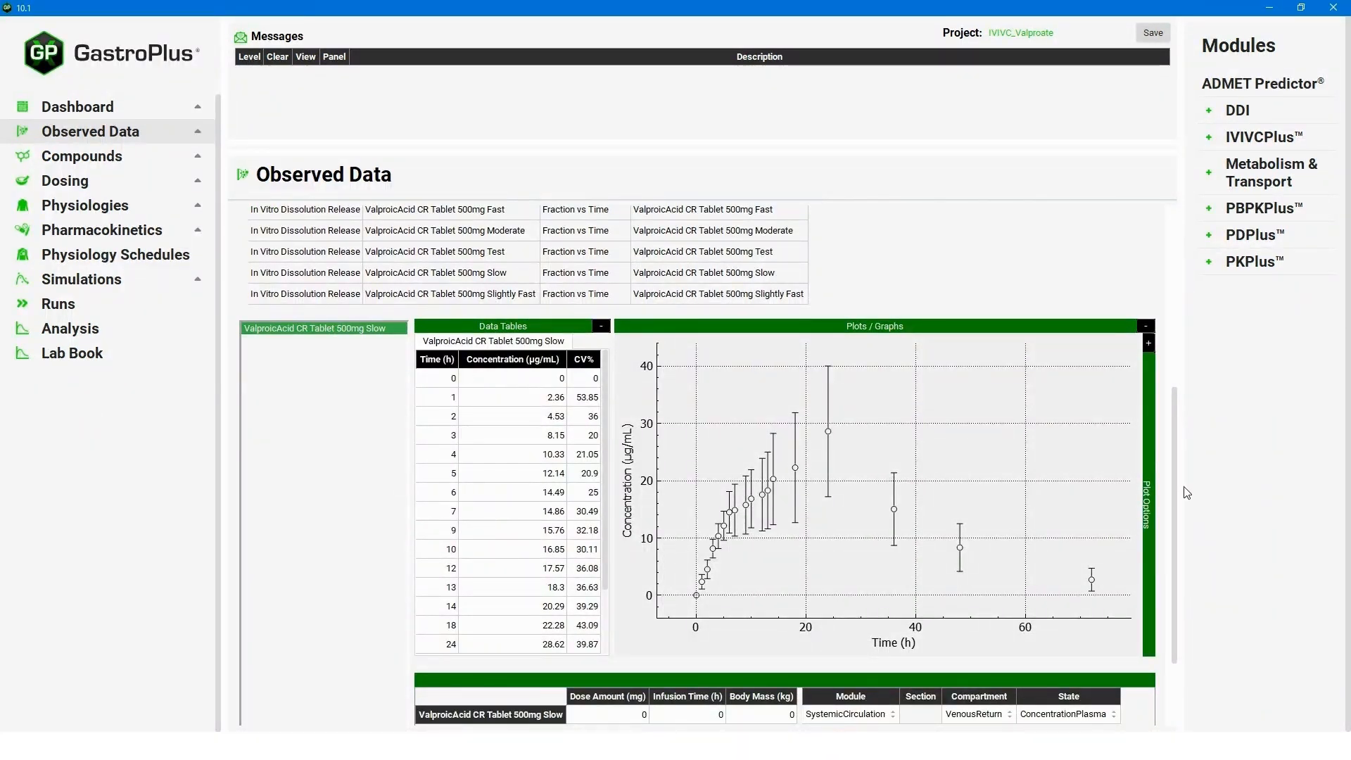
drag(1174, 501, 1194, 304)
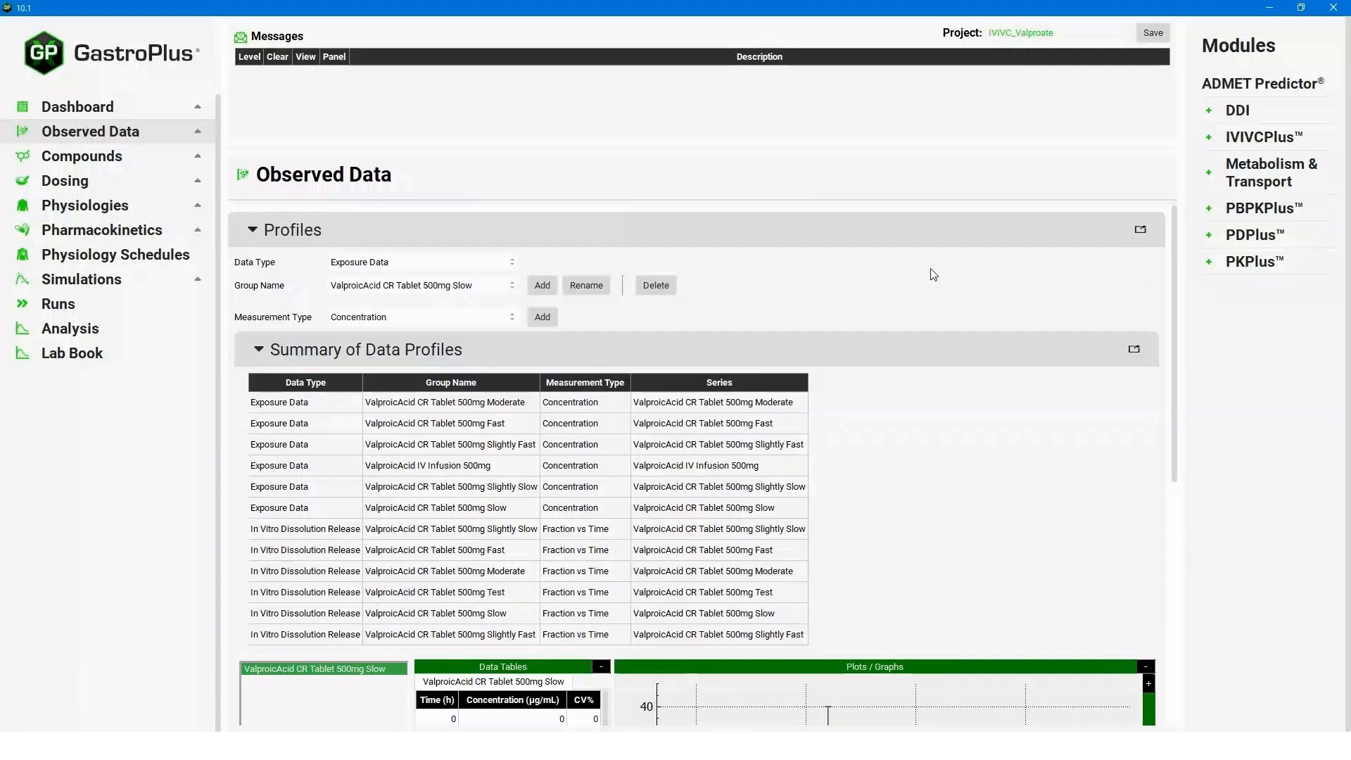
Switch the data type to In Vitro Dissolution Release and view the Slow tablet's curve.
click(470, 266)
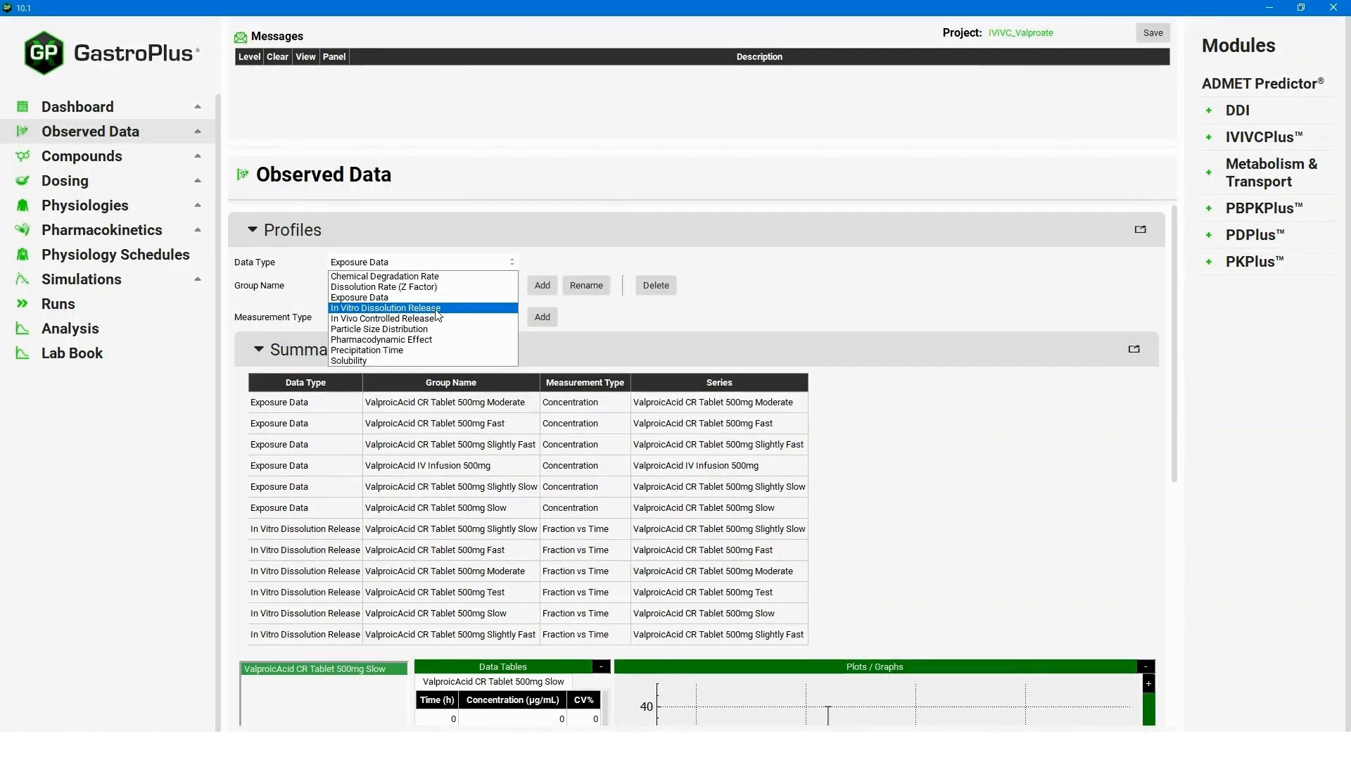
click(435, 313)
click(444, 286)
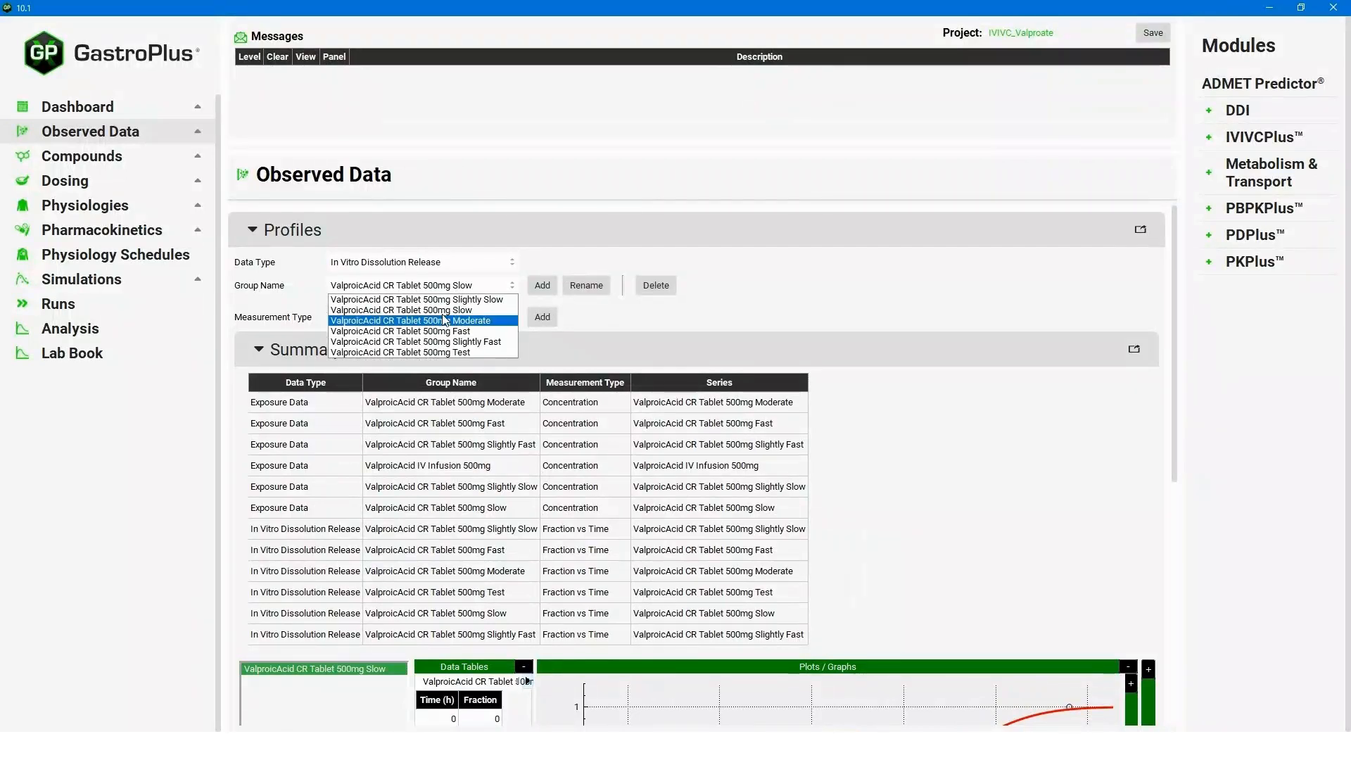
click(446, 310)
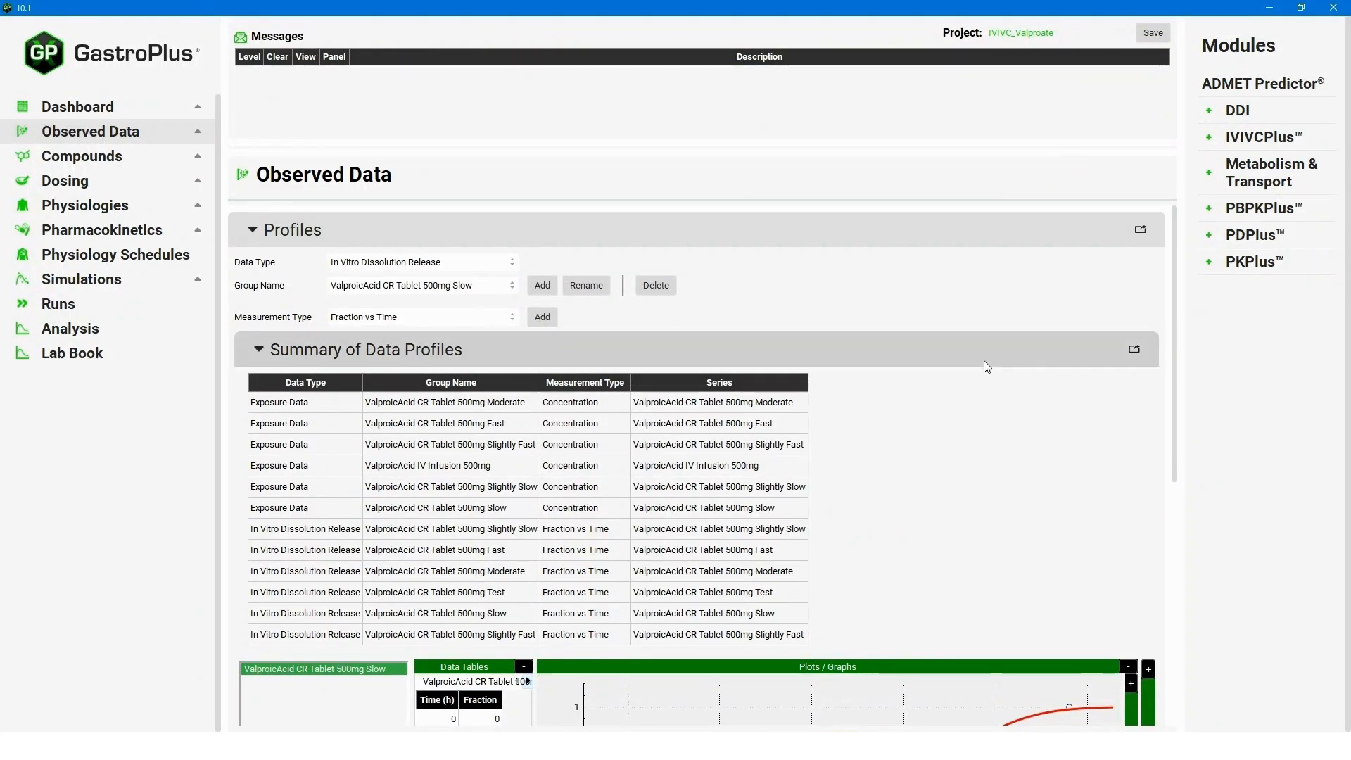
drag(1172, 288, 1172, 442)
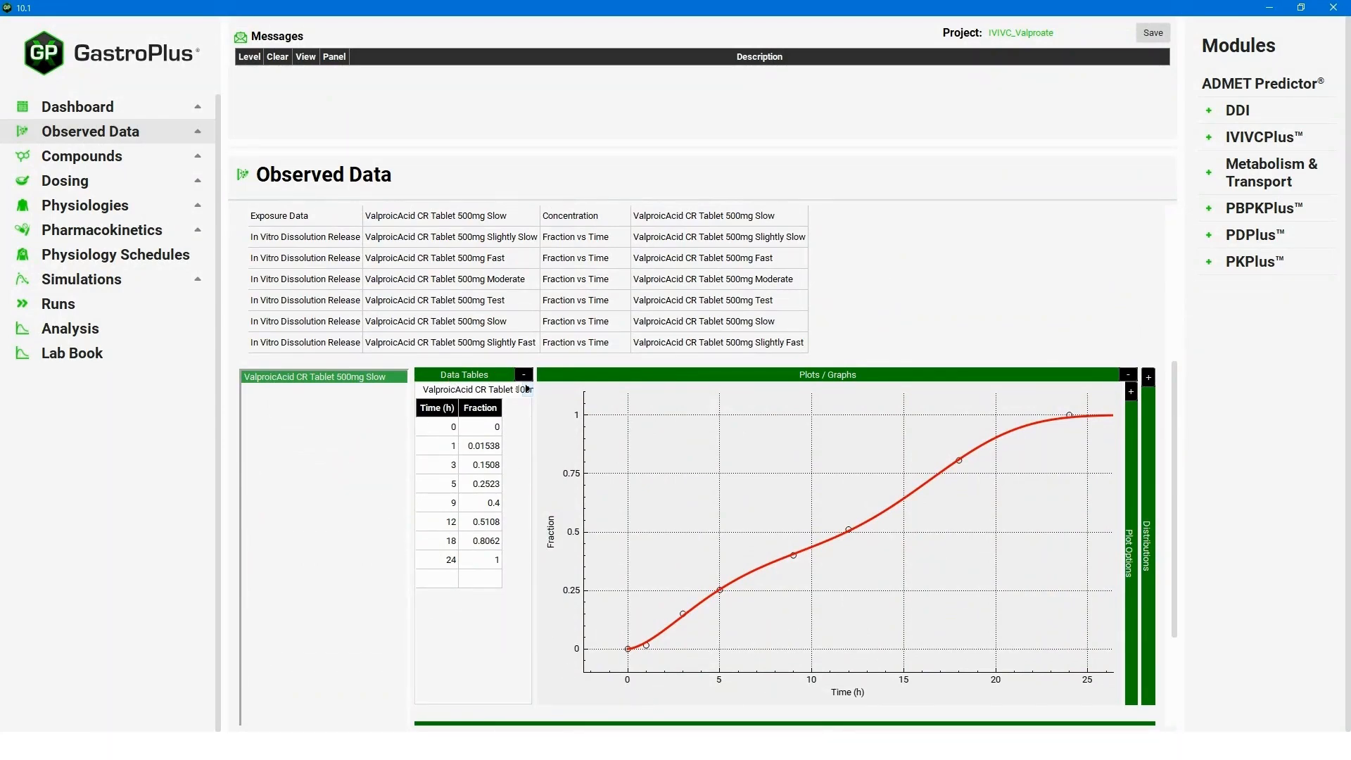
Display the two-phase Weibull fit of the Slow data, with time scales 5.214 h and 17.52 h.
click(1147, 375)
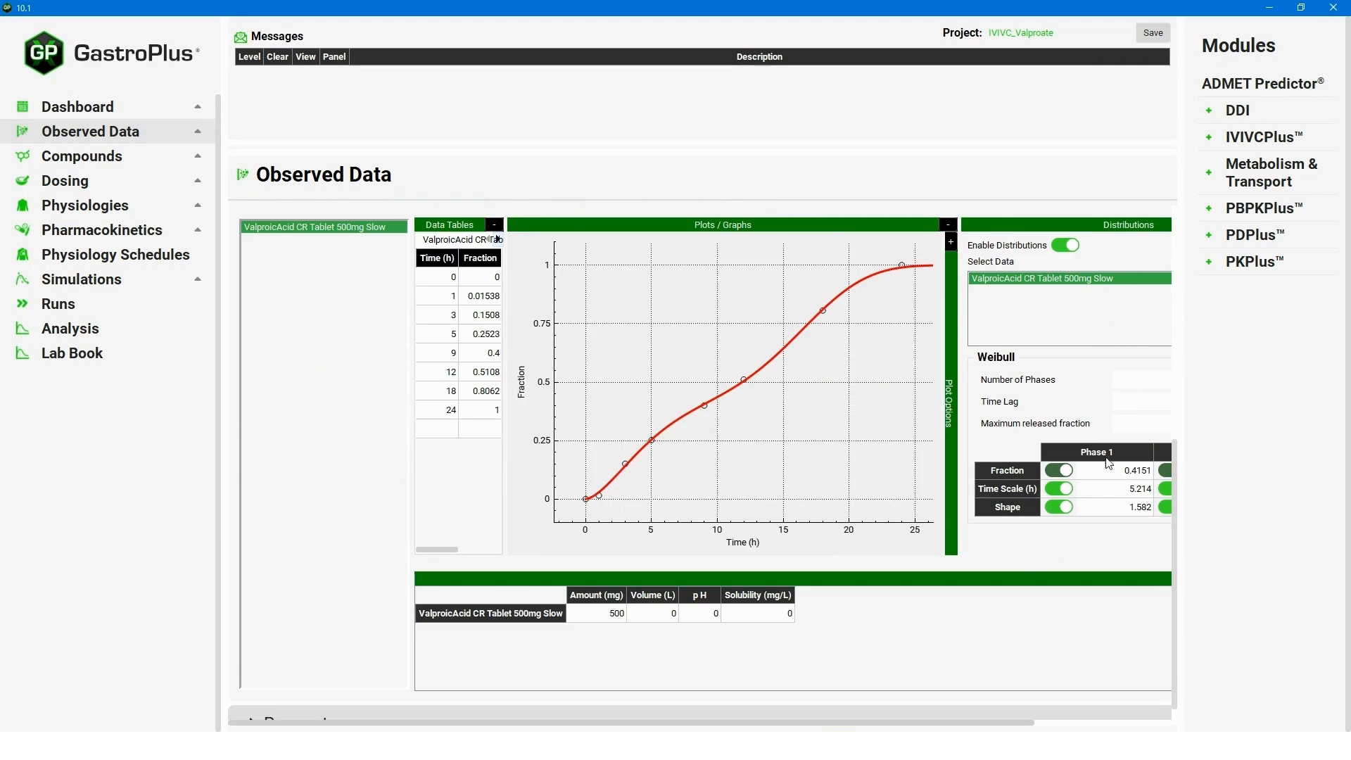
drag(788, 724, 1027, 729)
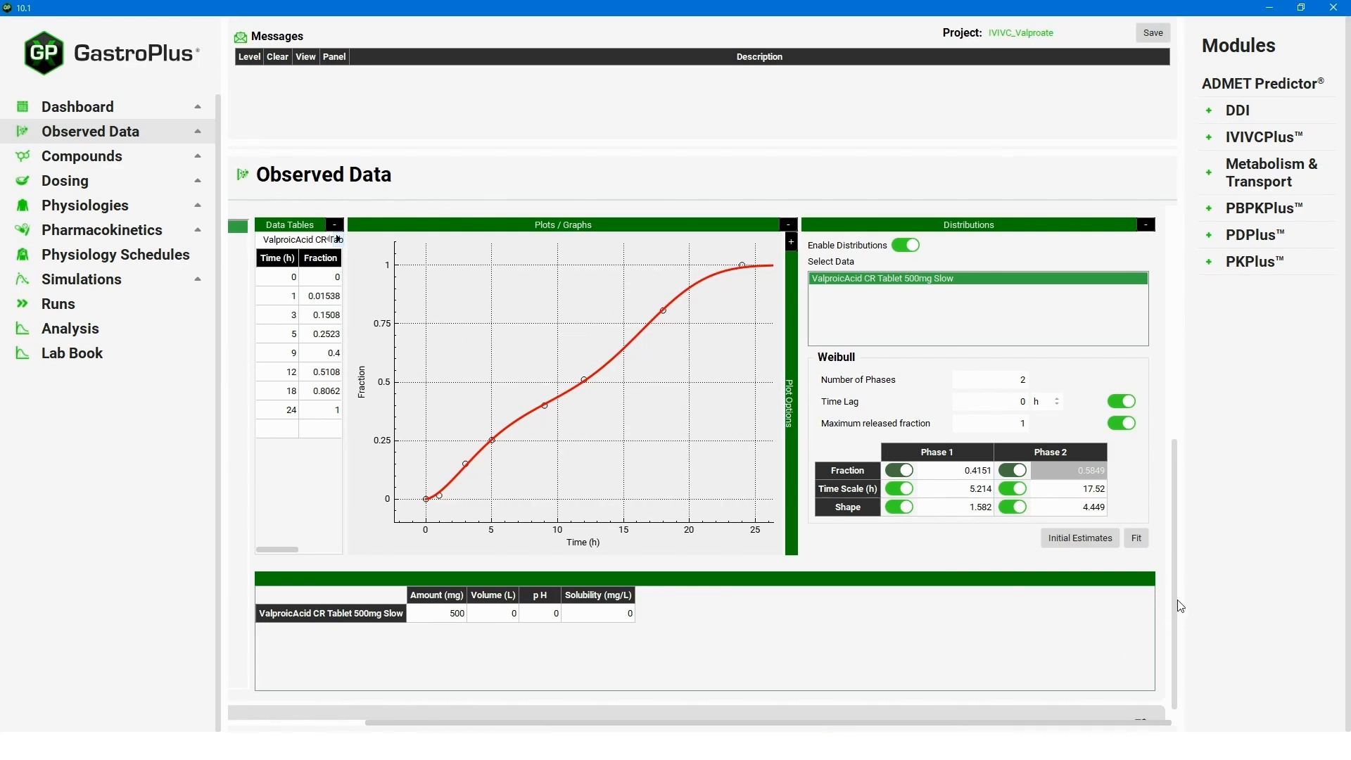
mouse_move(1181, 609)
mouse_down()
mouse_move(1172, 408)
mouse_move(1095, 392)
mouse_move(1116, 356)
mouse_up()
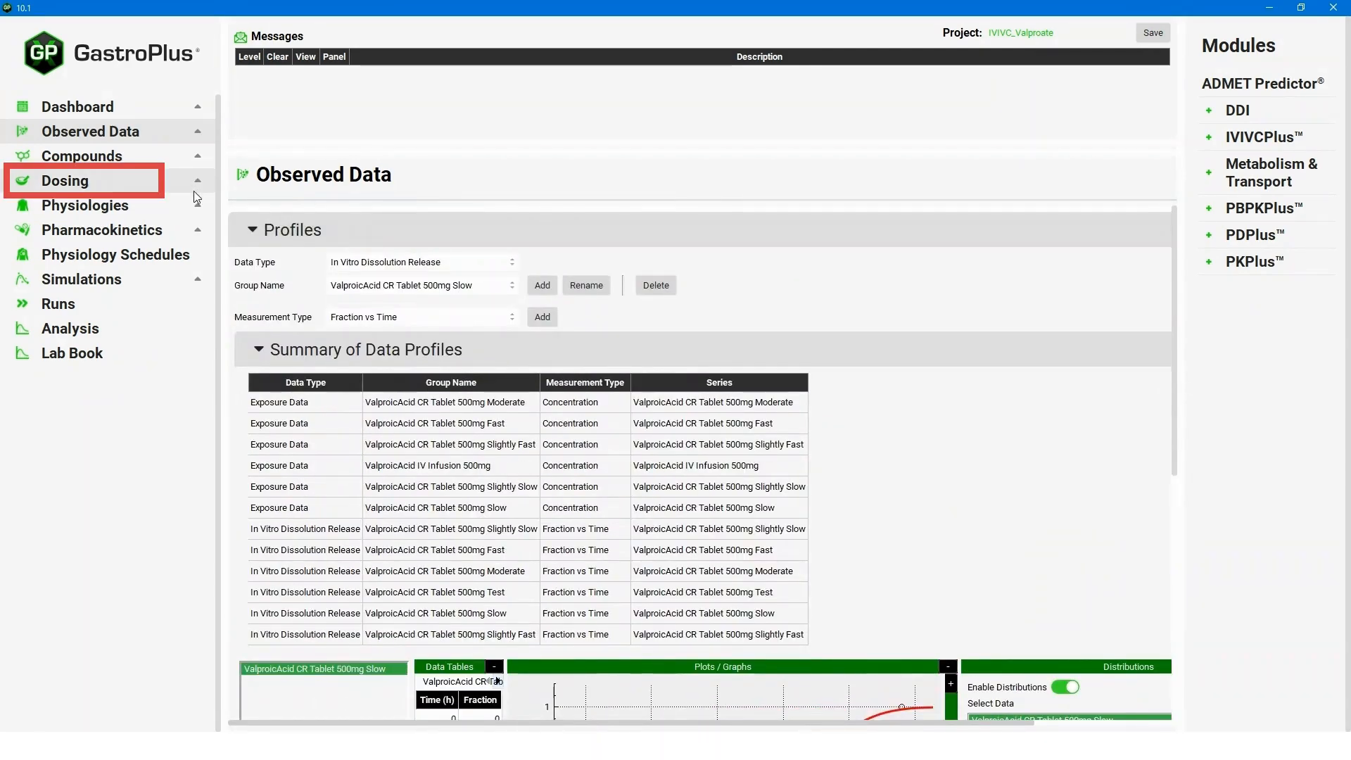
Check the CR Tablet 500mg Fast formulation settings on the Dosing page.
click(82, 155)
click(90, 184)
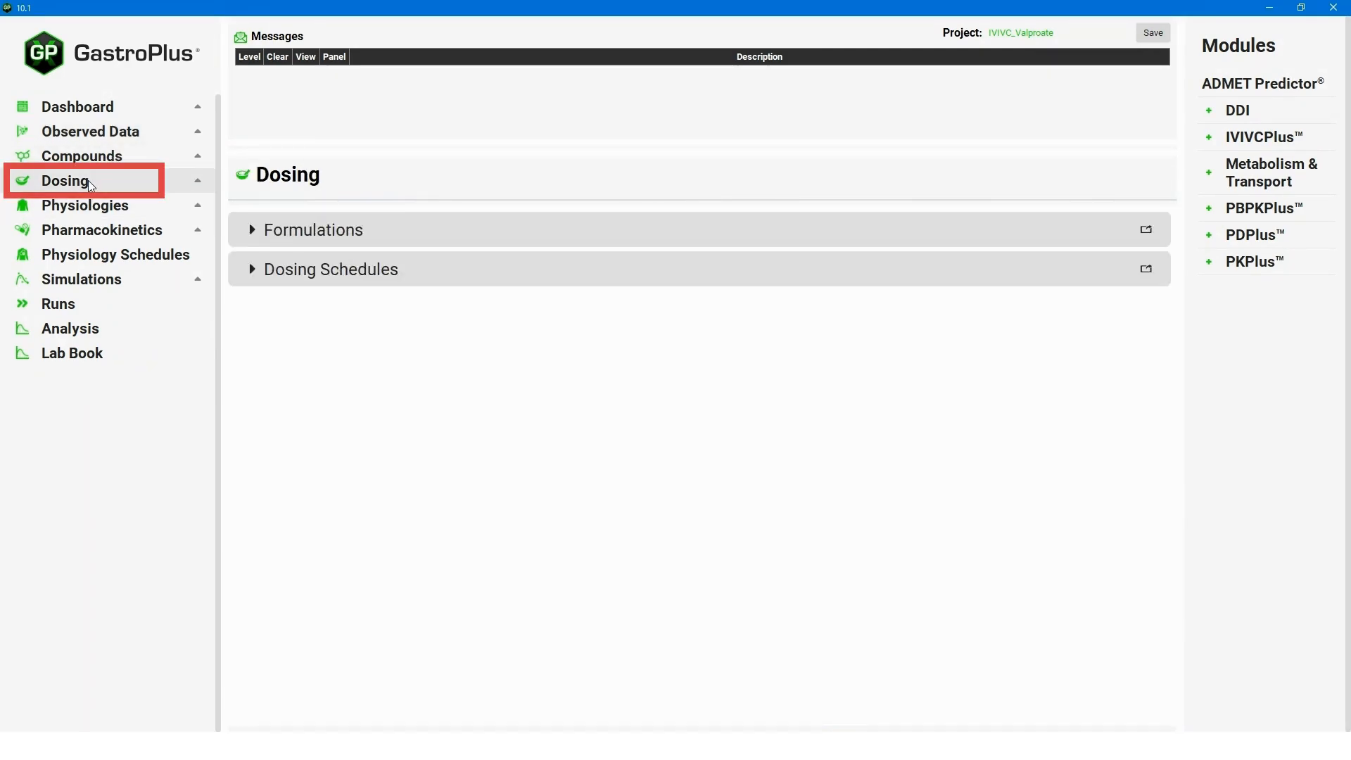
click(253, 229)
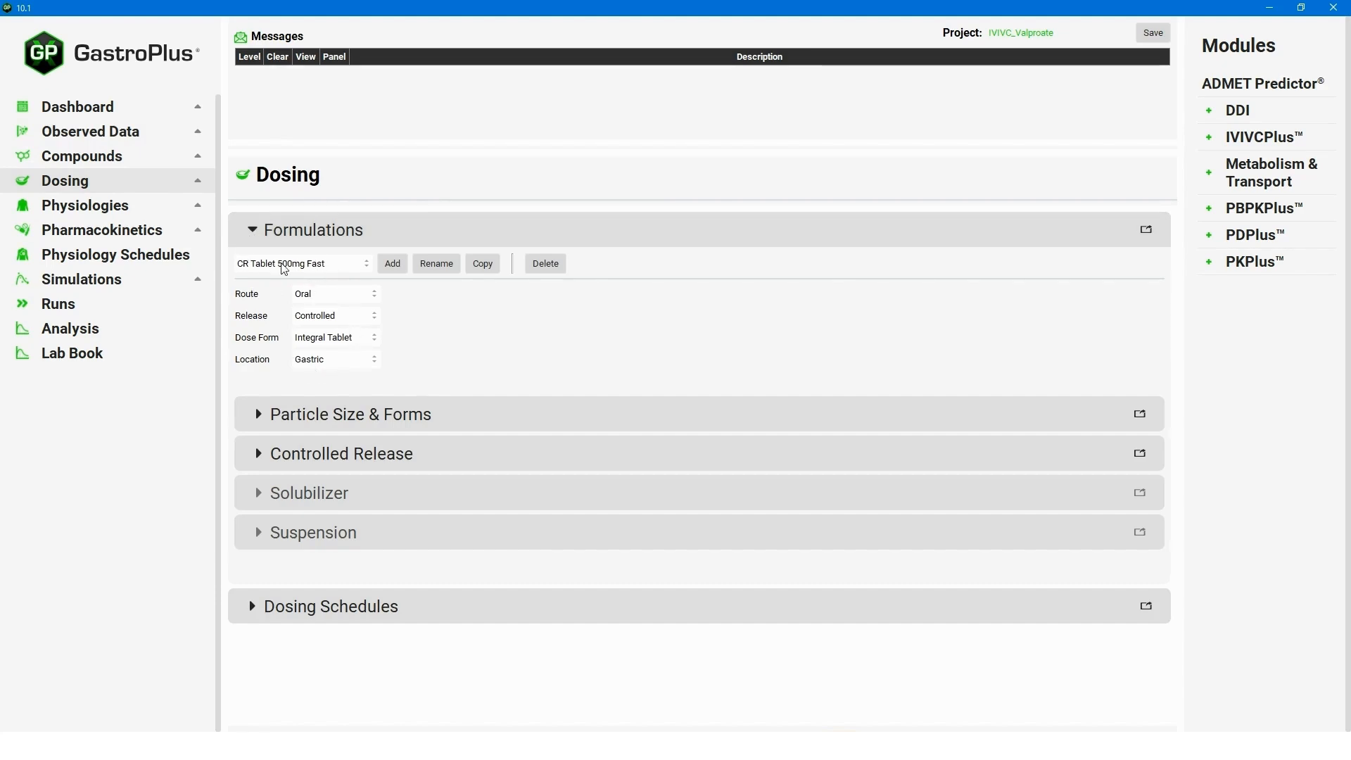
click(321, 268)
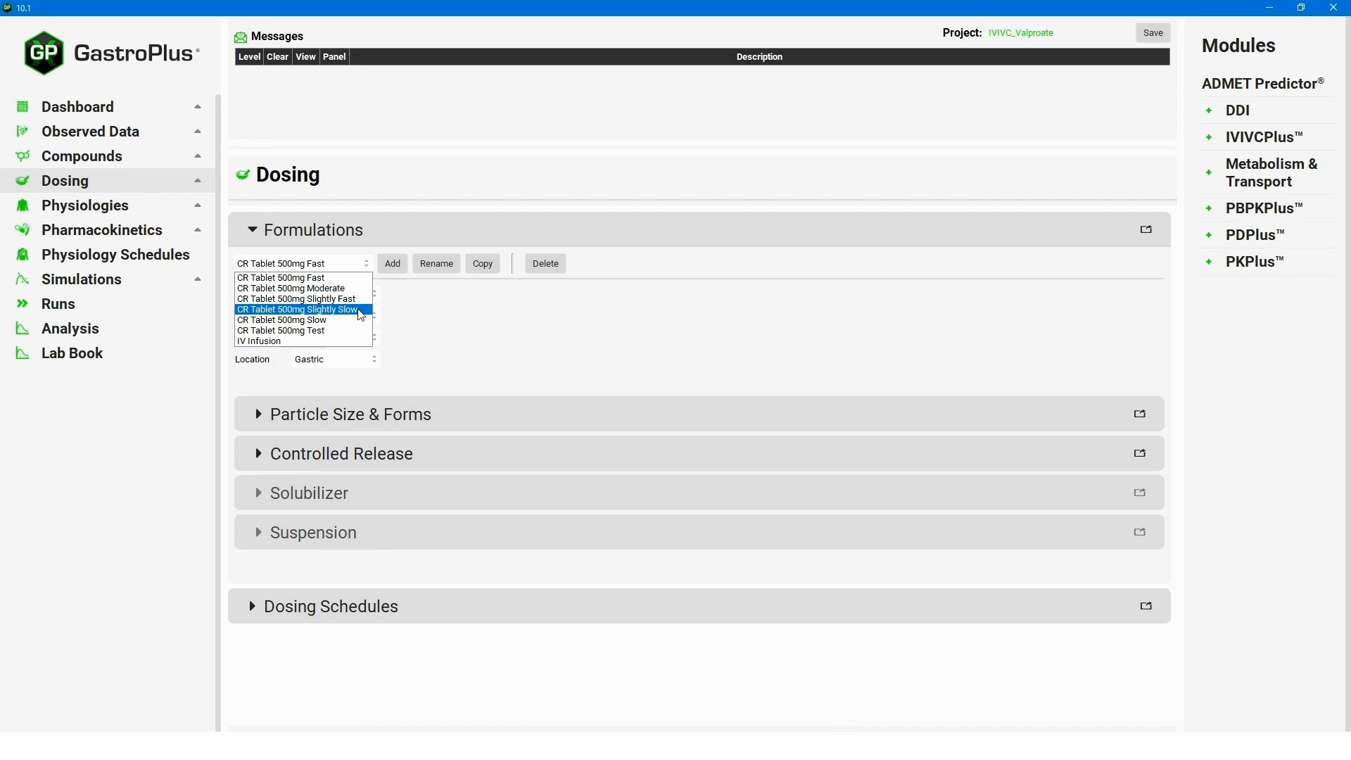
click(617, 325)
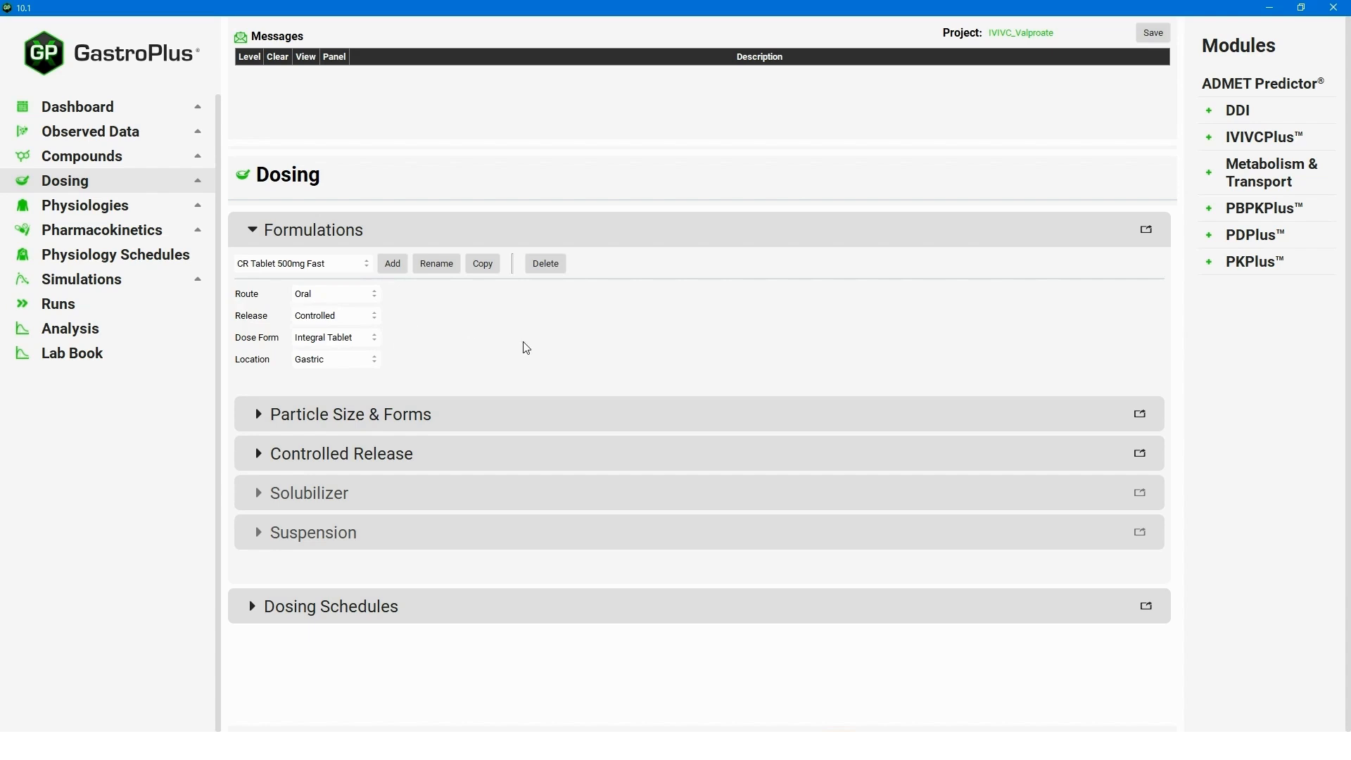
Review the Fast group's controlled-release settings, then show ValproicAcid's Human Male 82kg physiology.
click(259, 456)
scroll(728, 554, down, 2)
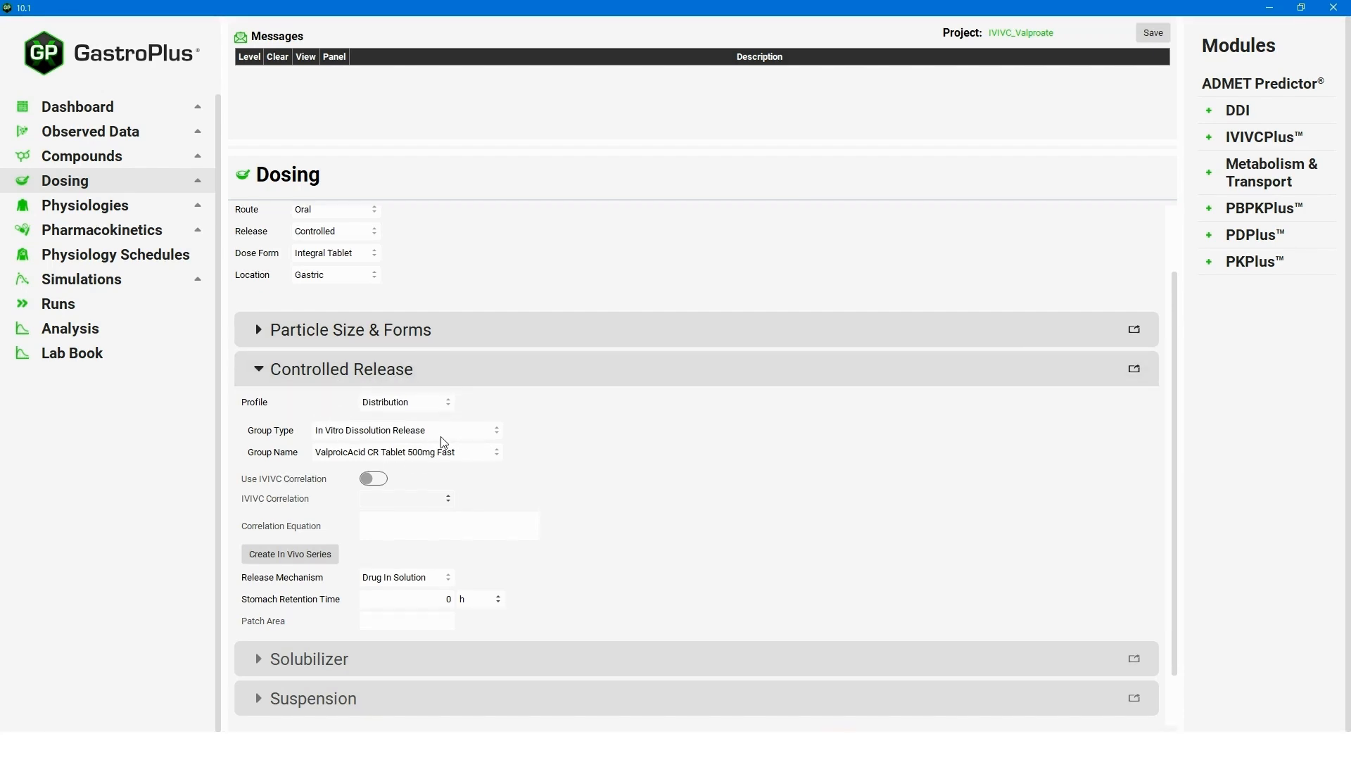
click(455, 457)
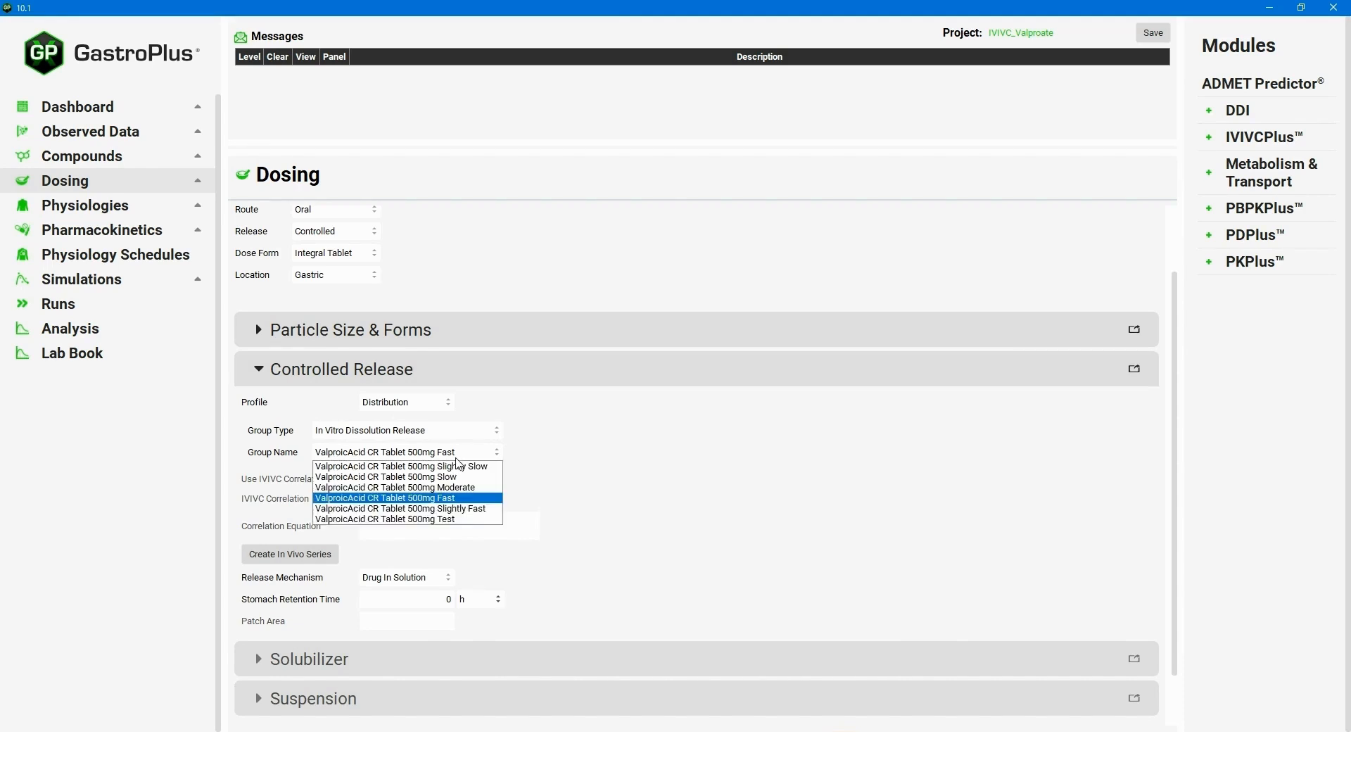
click(612, 449)
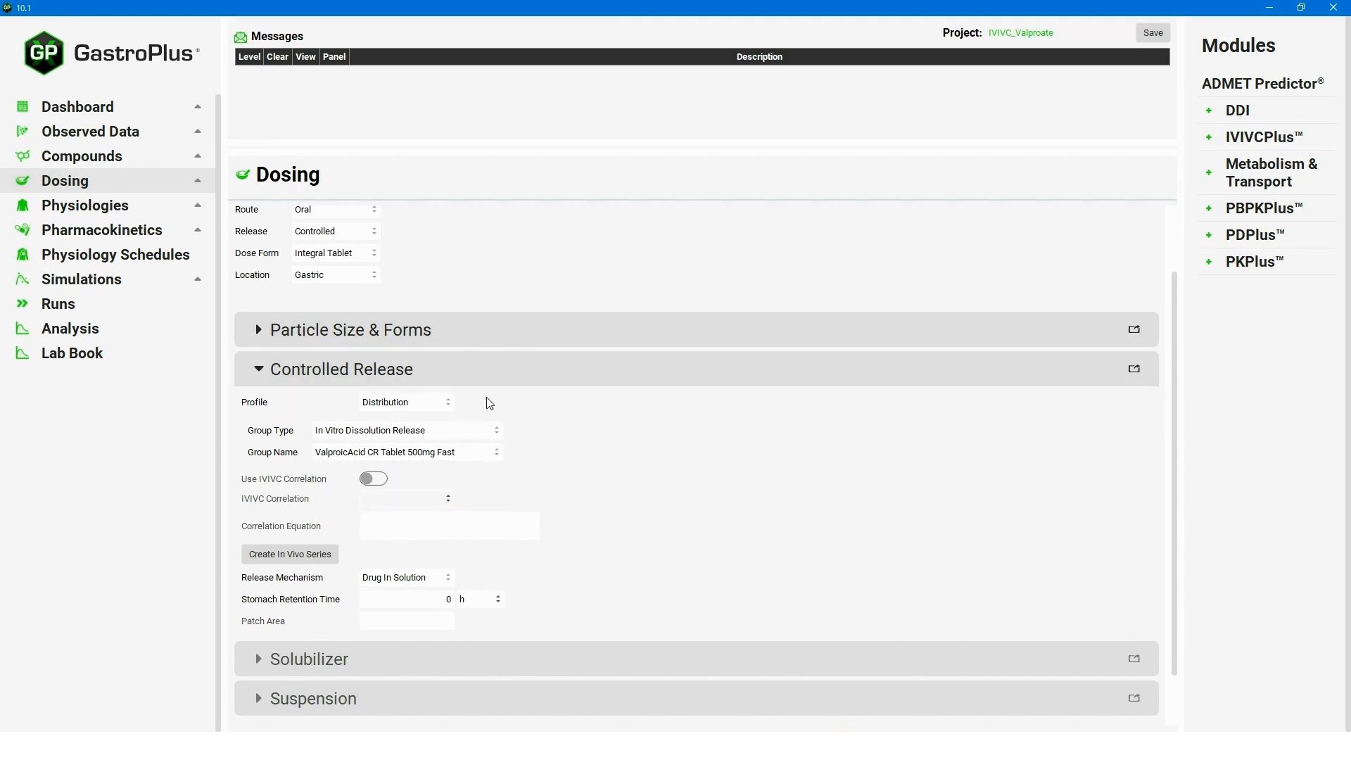
scroll(487, 391, up, 1)
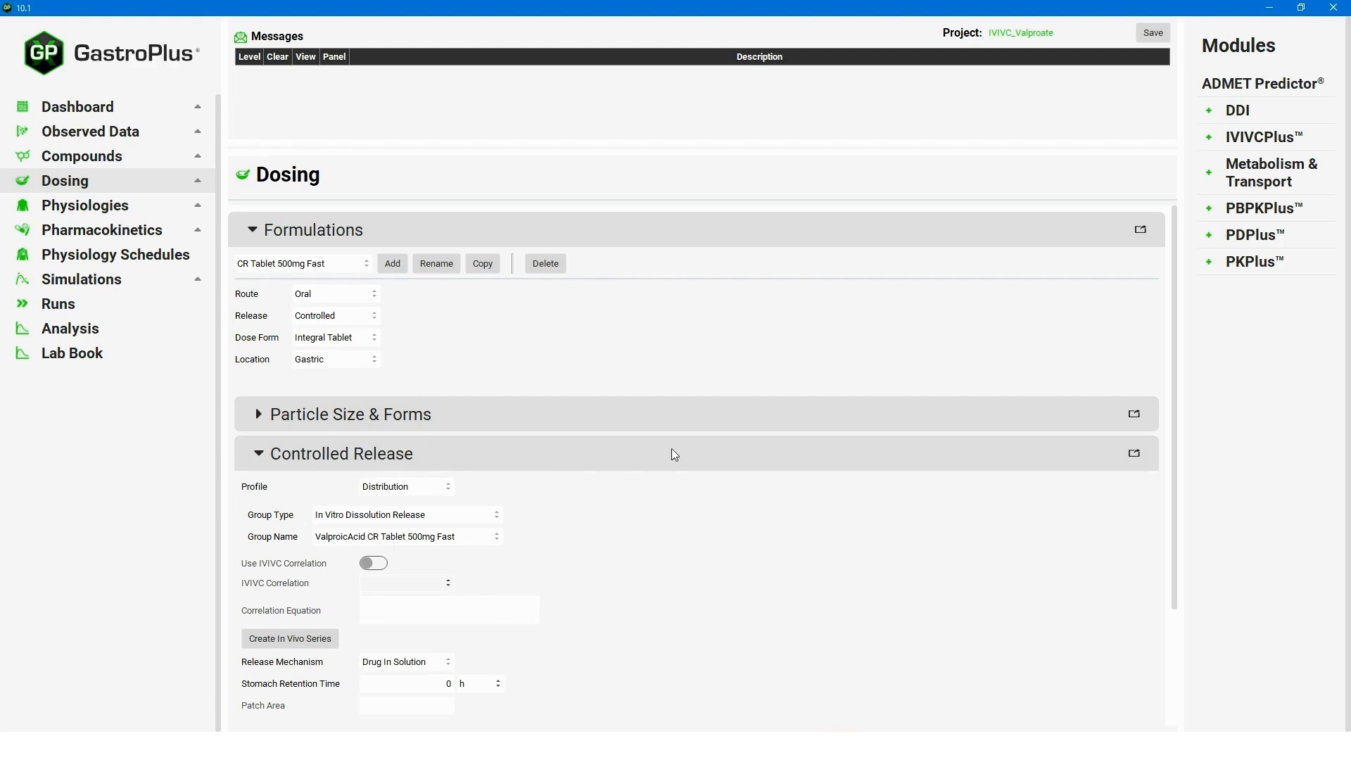
click(256, 458)
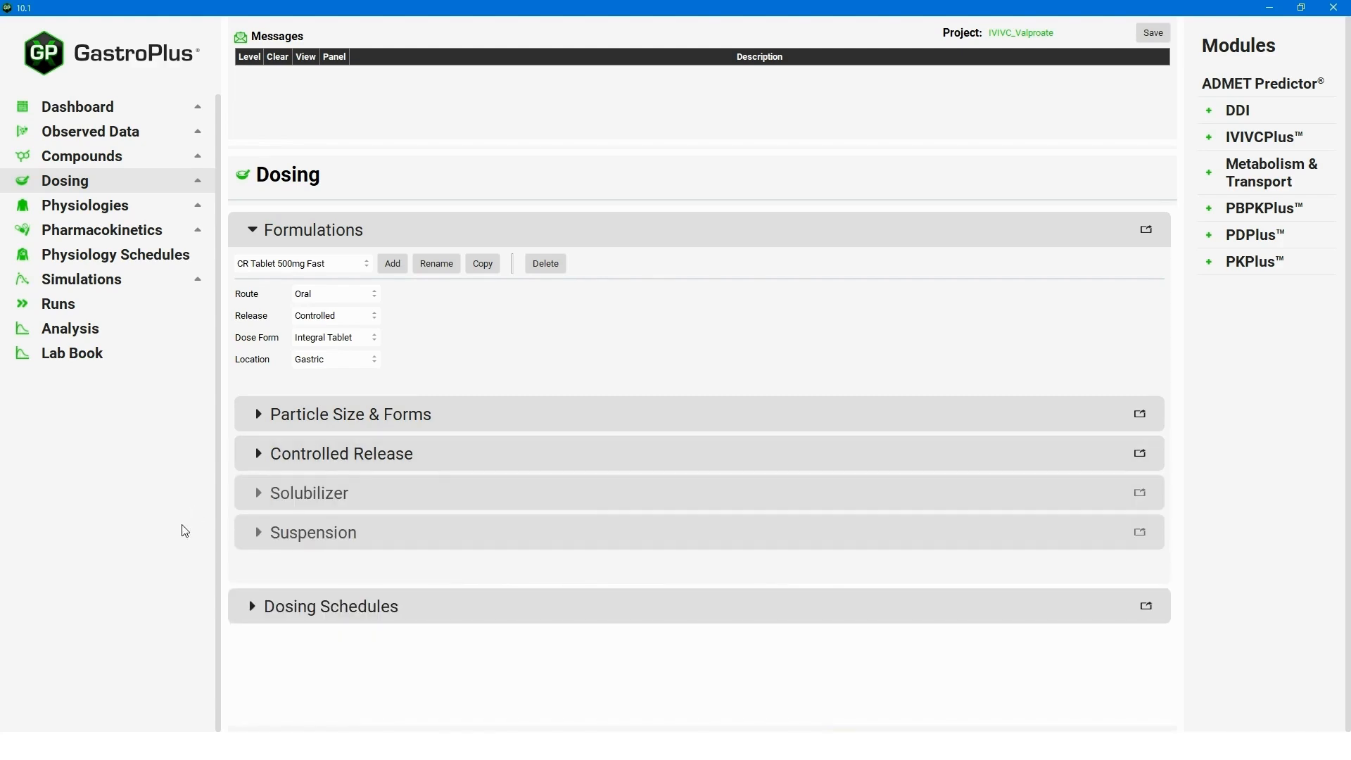
click(106, 205)
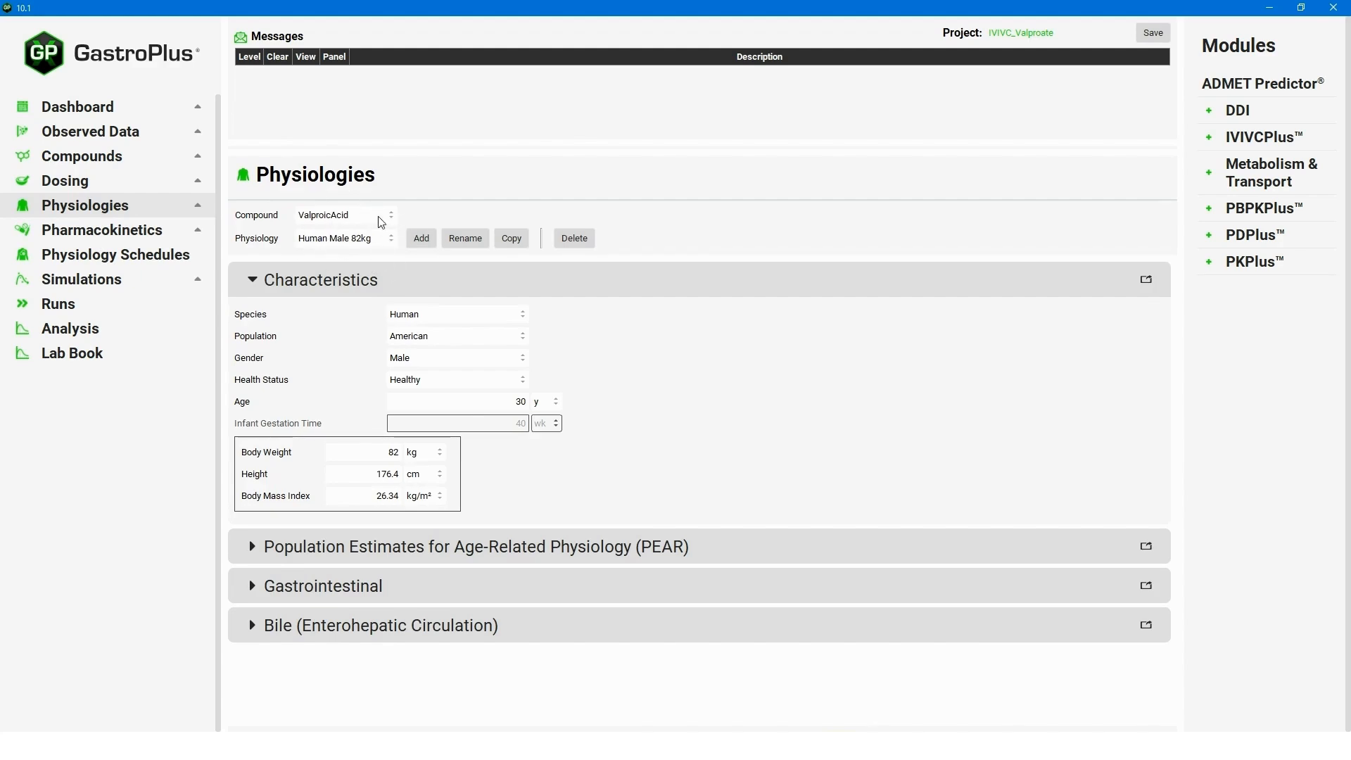
Review the compartmental PK and PBPKPlus tissue settings, then show the IV Infusion 500mg simulation.
click(173, 238)
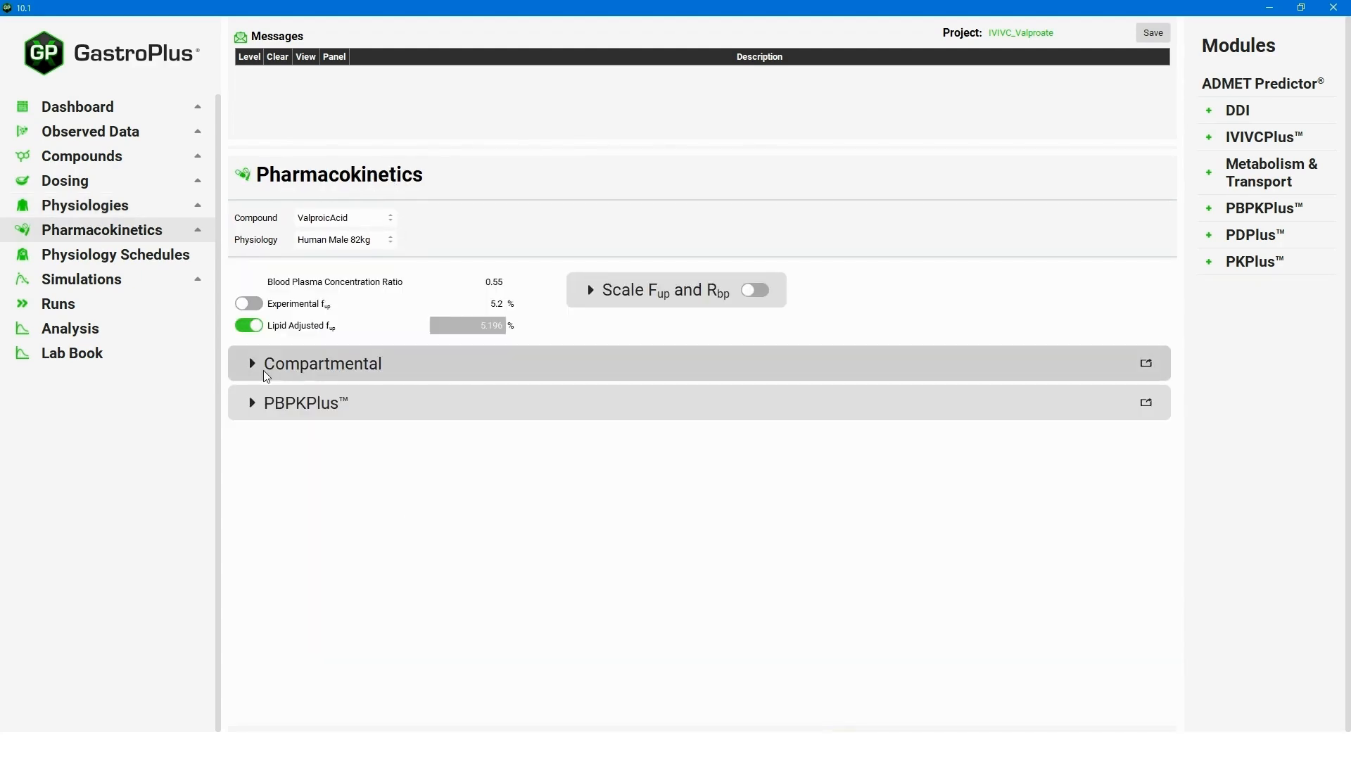
click(252, 363)
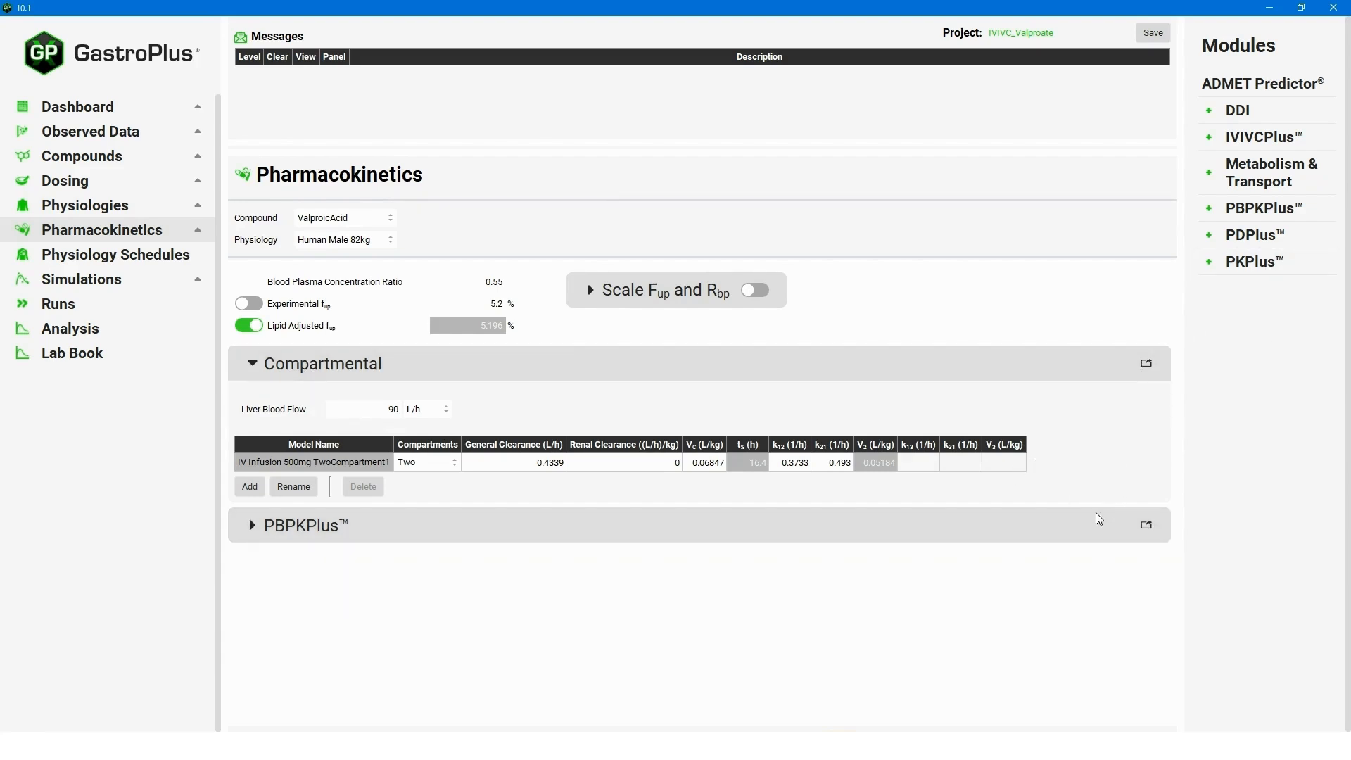
click(257, 526)
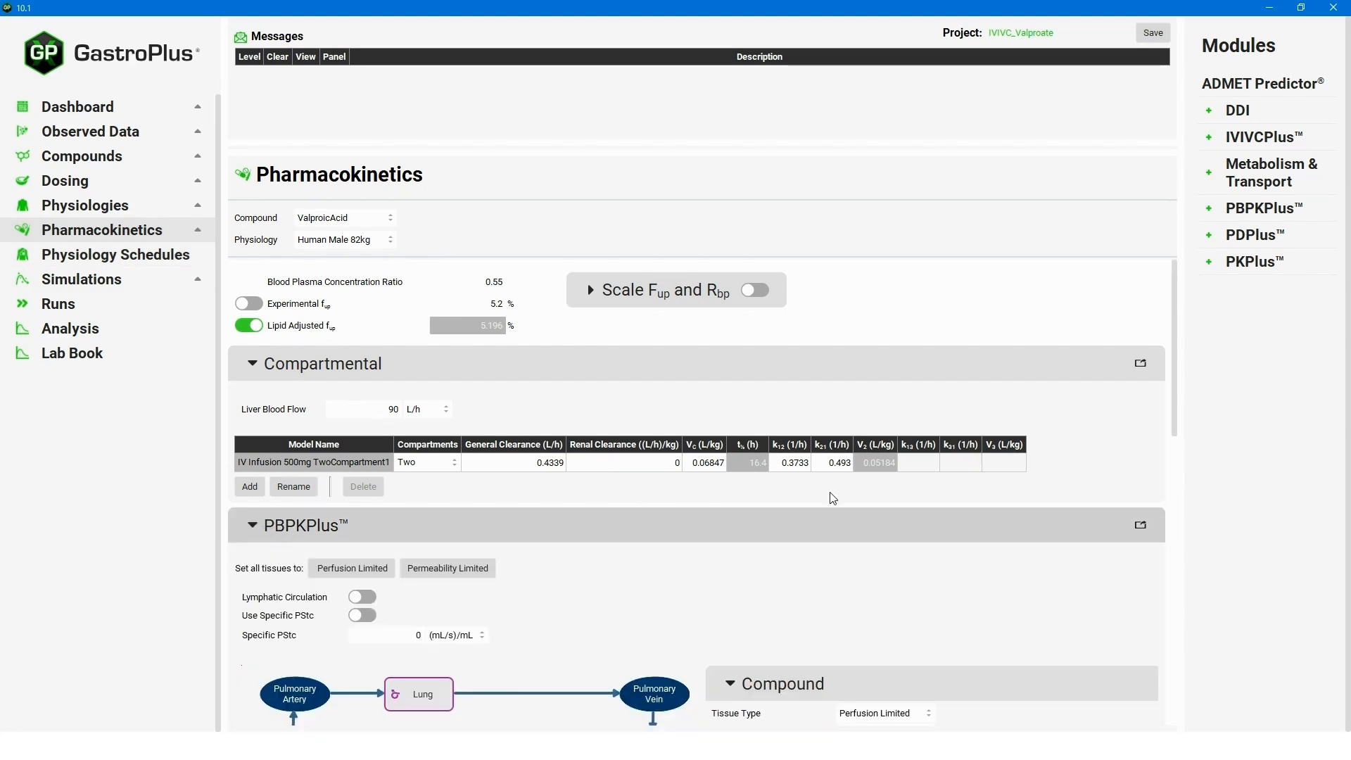
scroll(751, 600, down, 3)
scroll(808, 600, down, 2)
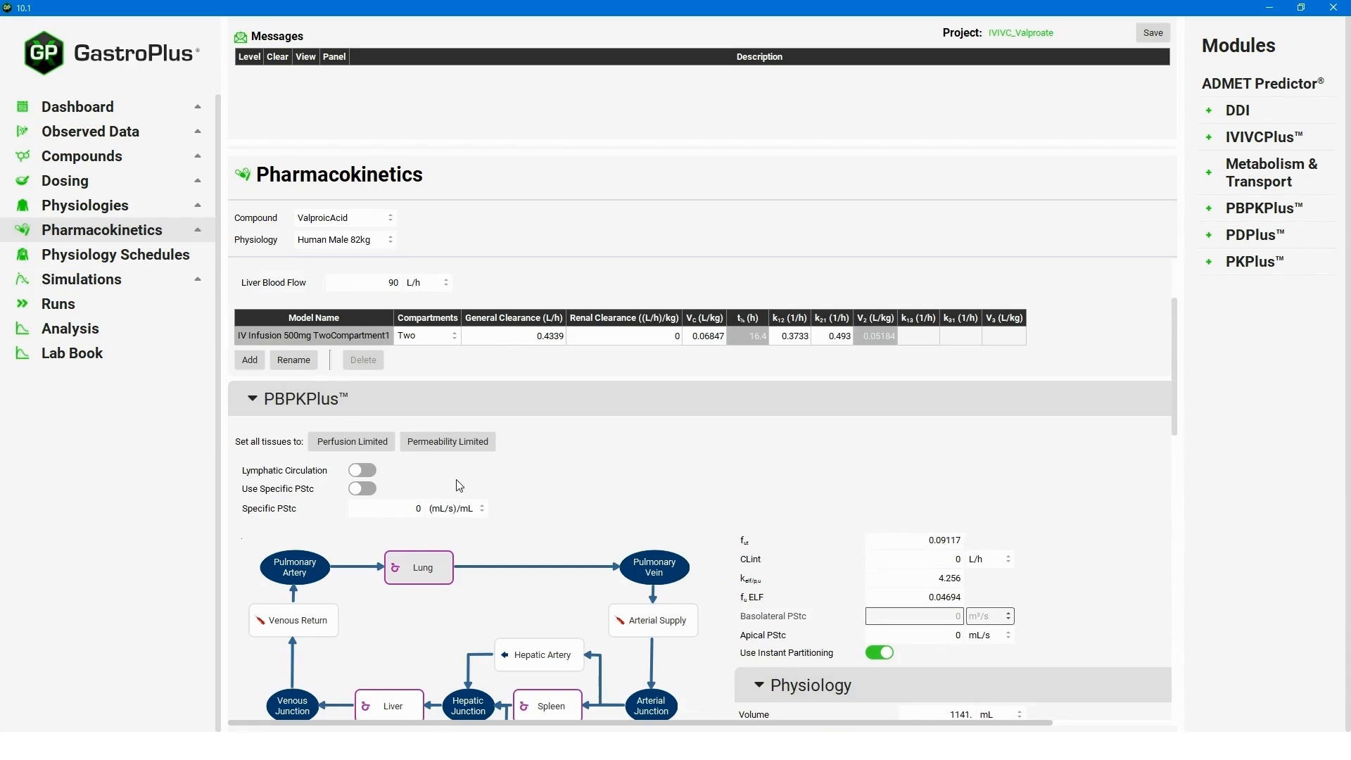
scroll(626, 498, down, 3)
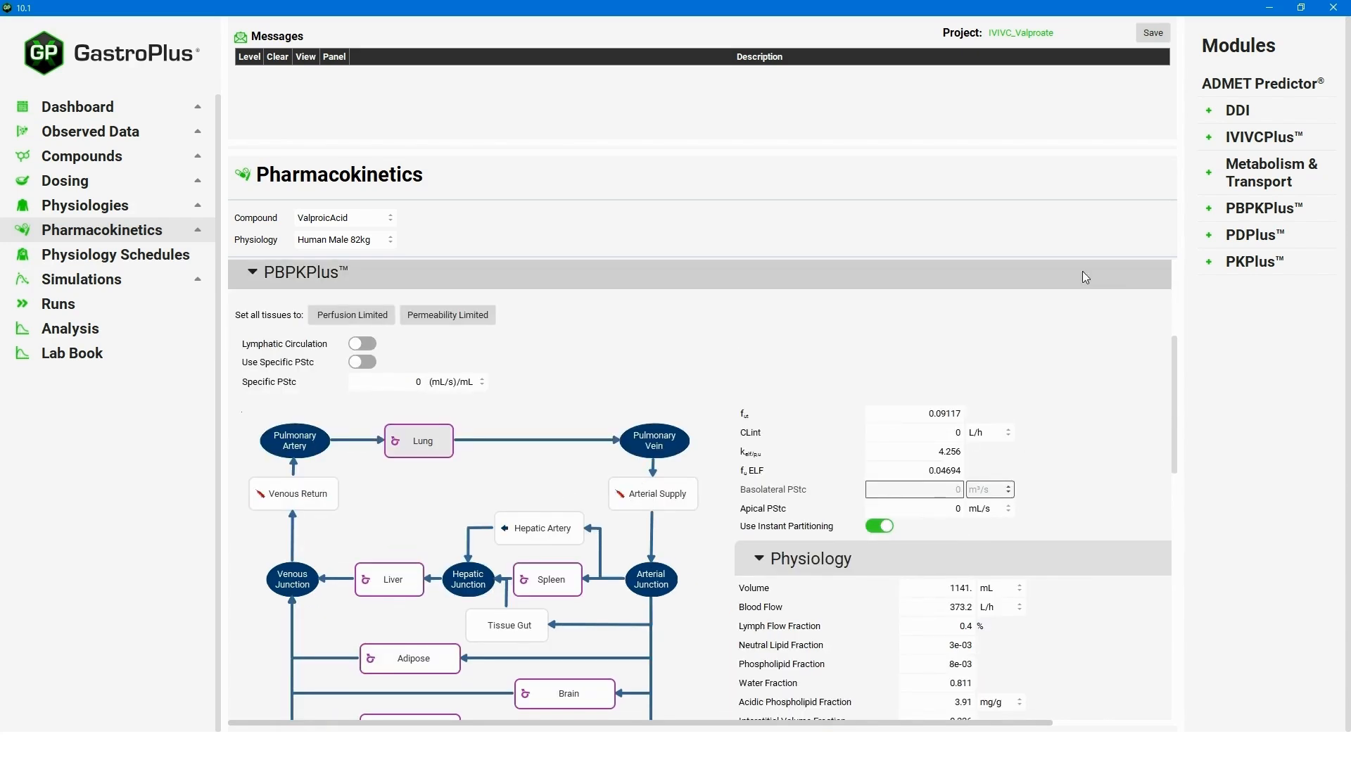
drag(1176, 372, 1172, 419)
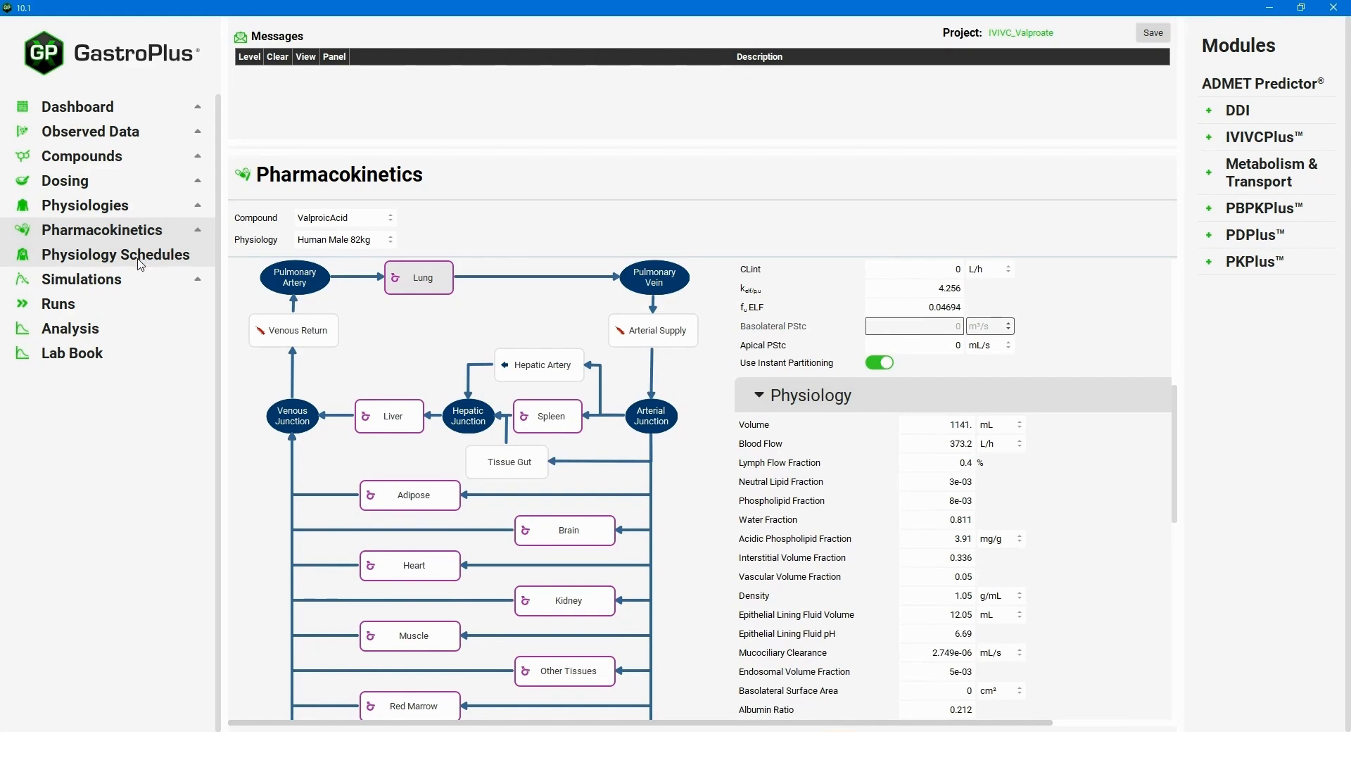
click(120, 281)
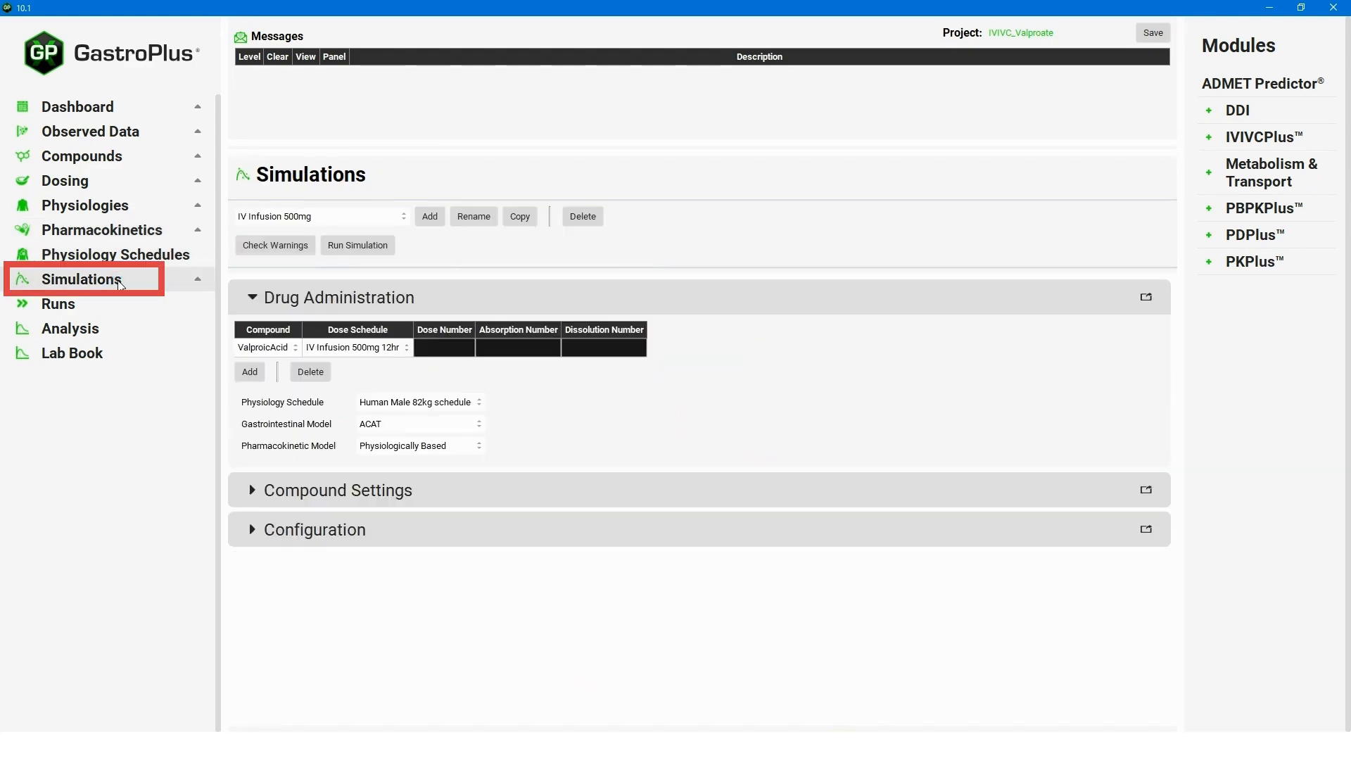
Select CR Tablet 500mg Slow as the active simulation (dose number 0.625, dissolution number 154).
click(403, 217)
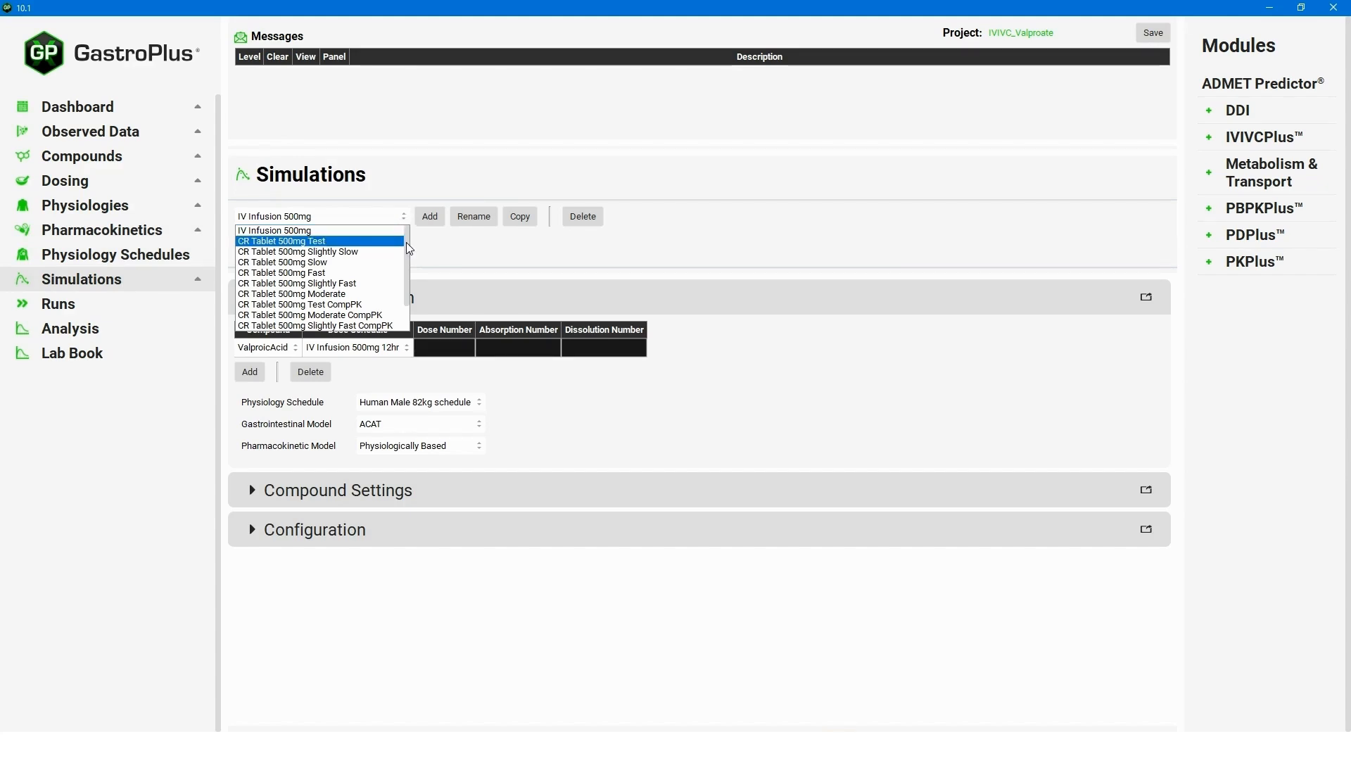
drag(407, 243, 404, 272)
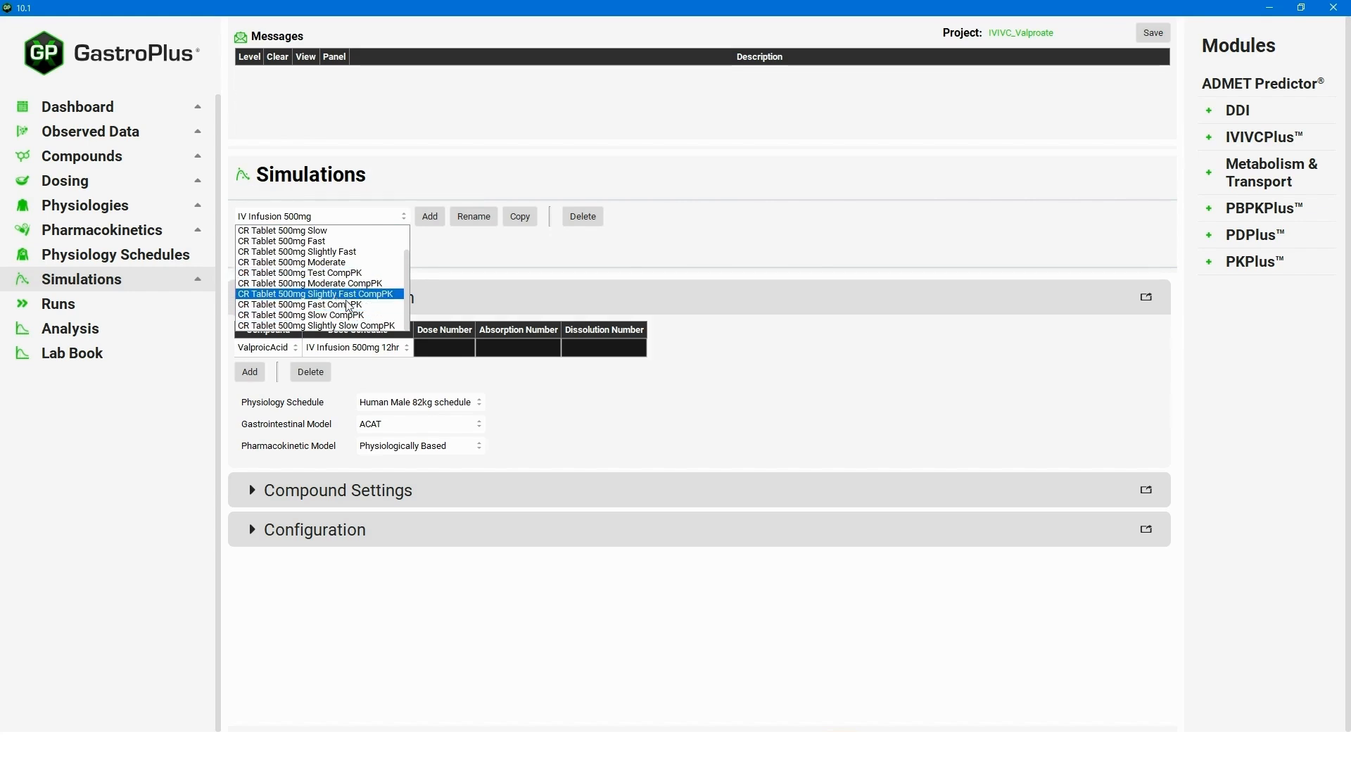
scroll(411, 310, up, 1)
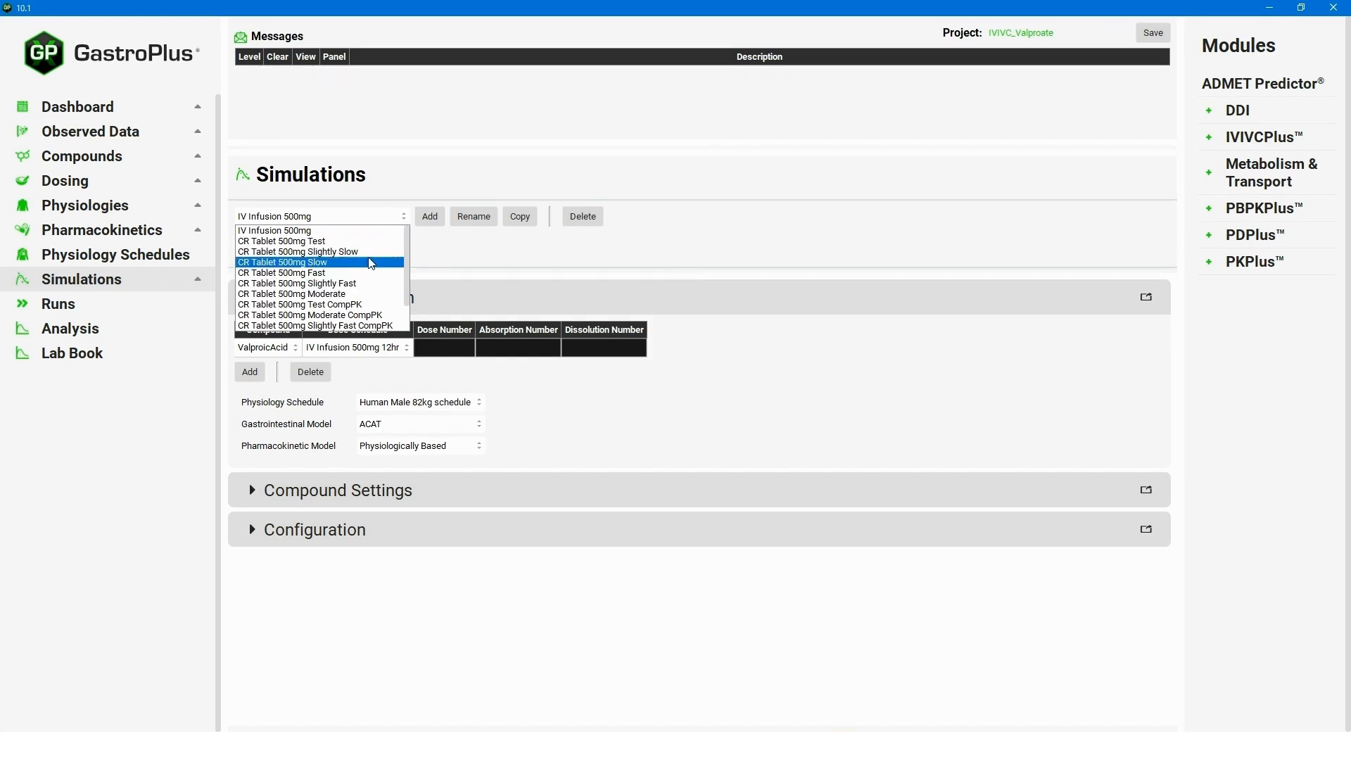
click(331, 264)
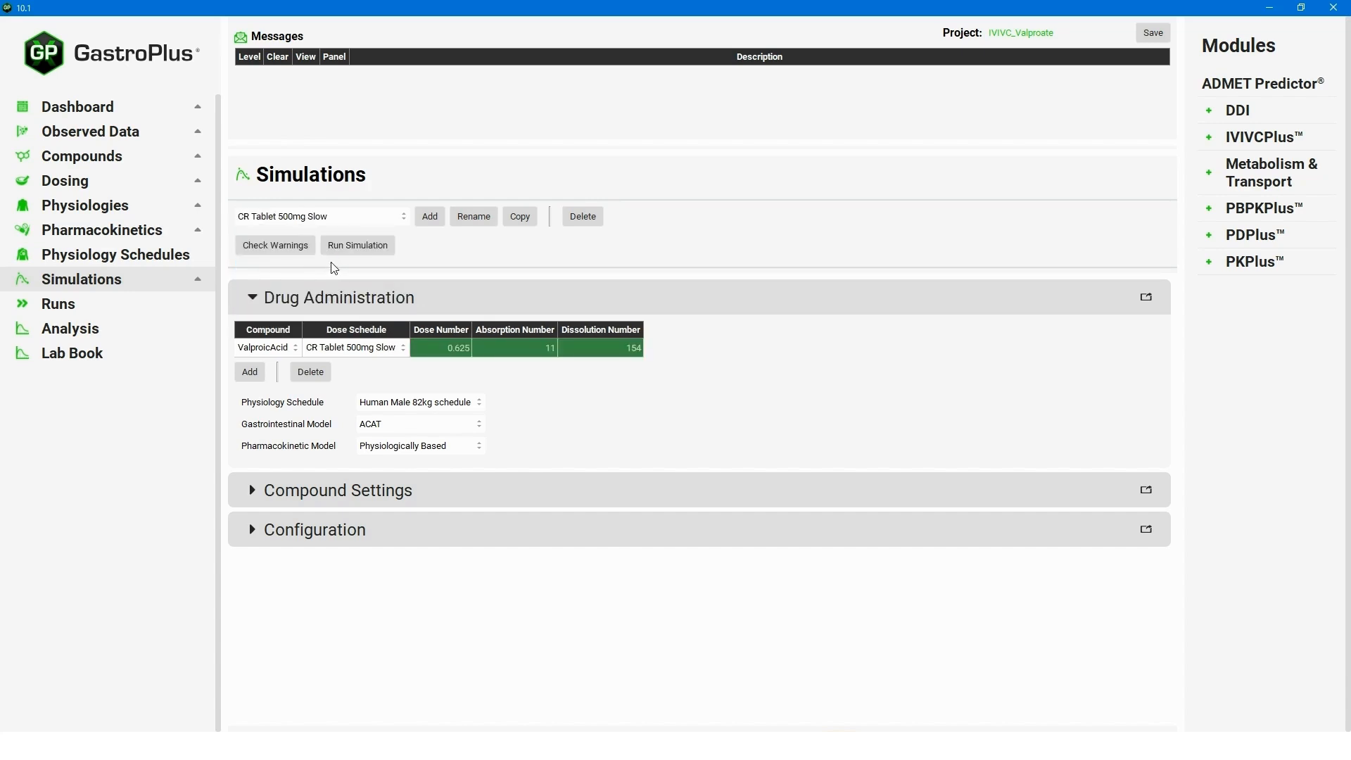
Run the CR Tablet 500mg Slow simulation, check its CpTime plot, and open IVIVCPlus.
click(391, 251)
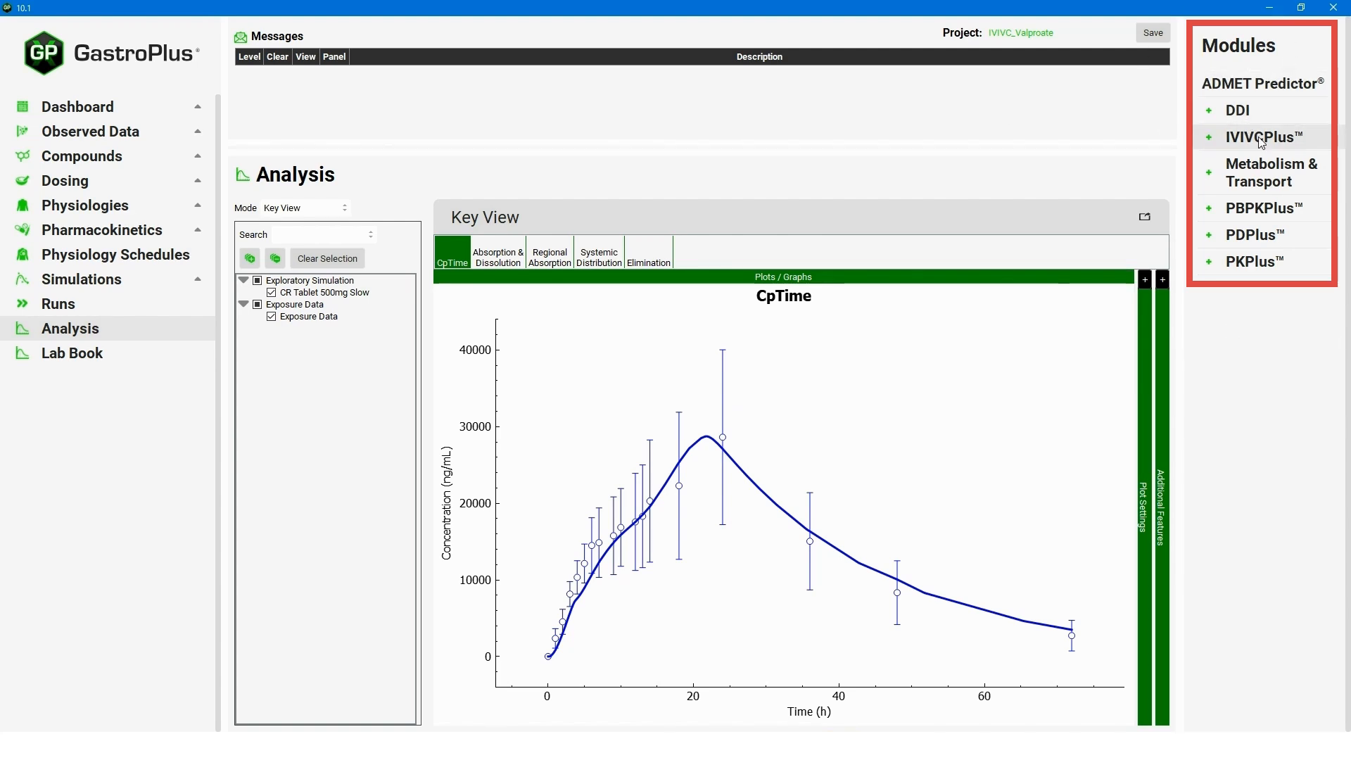
click(1281, 145)
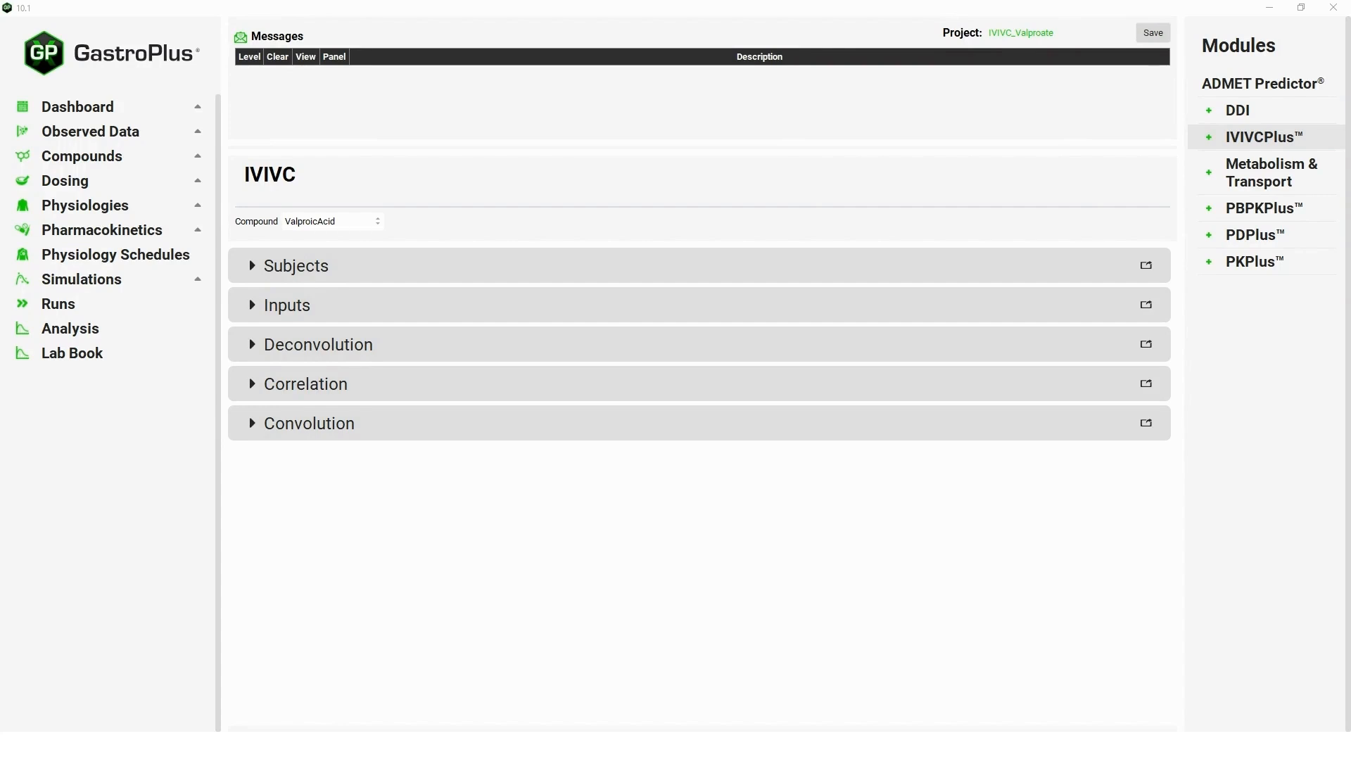
Add an 'average subject' subject and a new Slow IVIVC input.
click(259, 268)
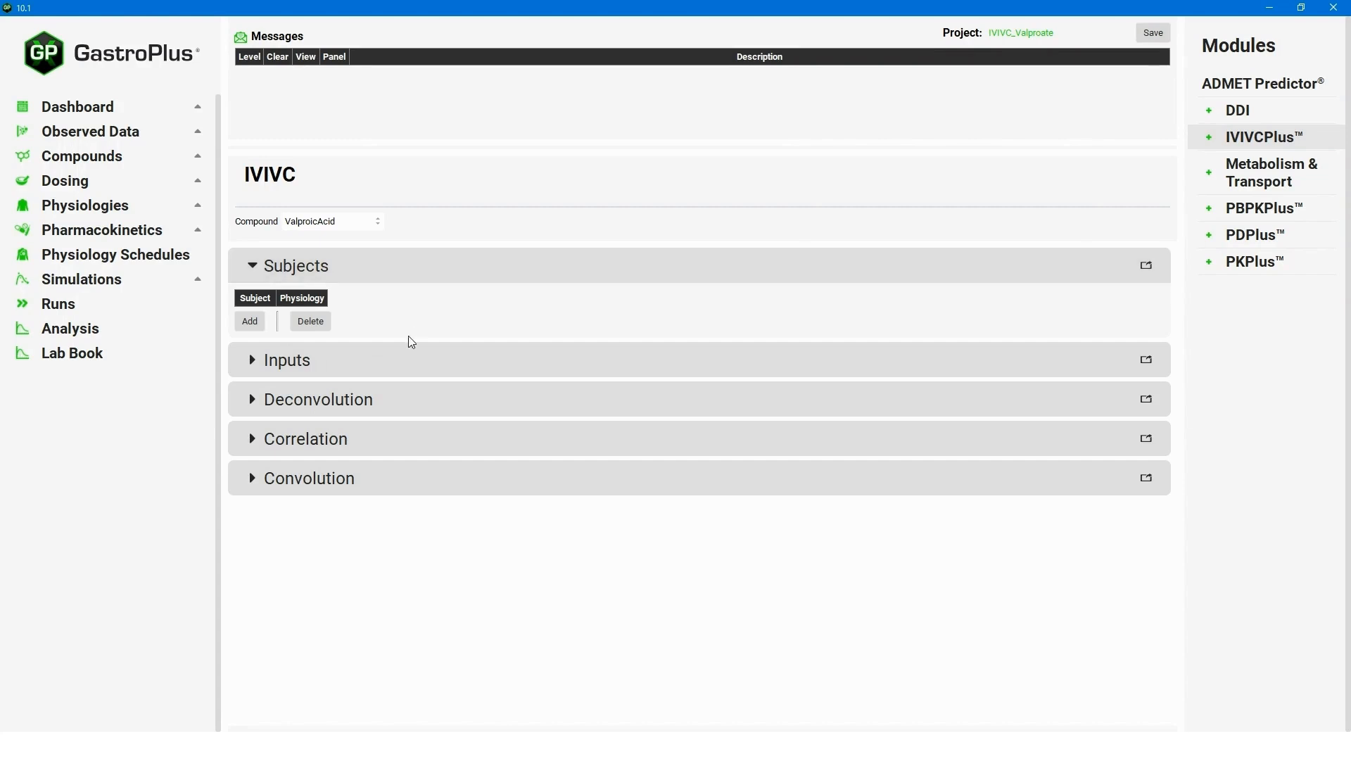
click(256, 325)
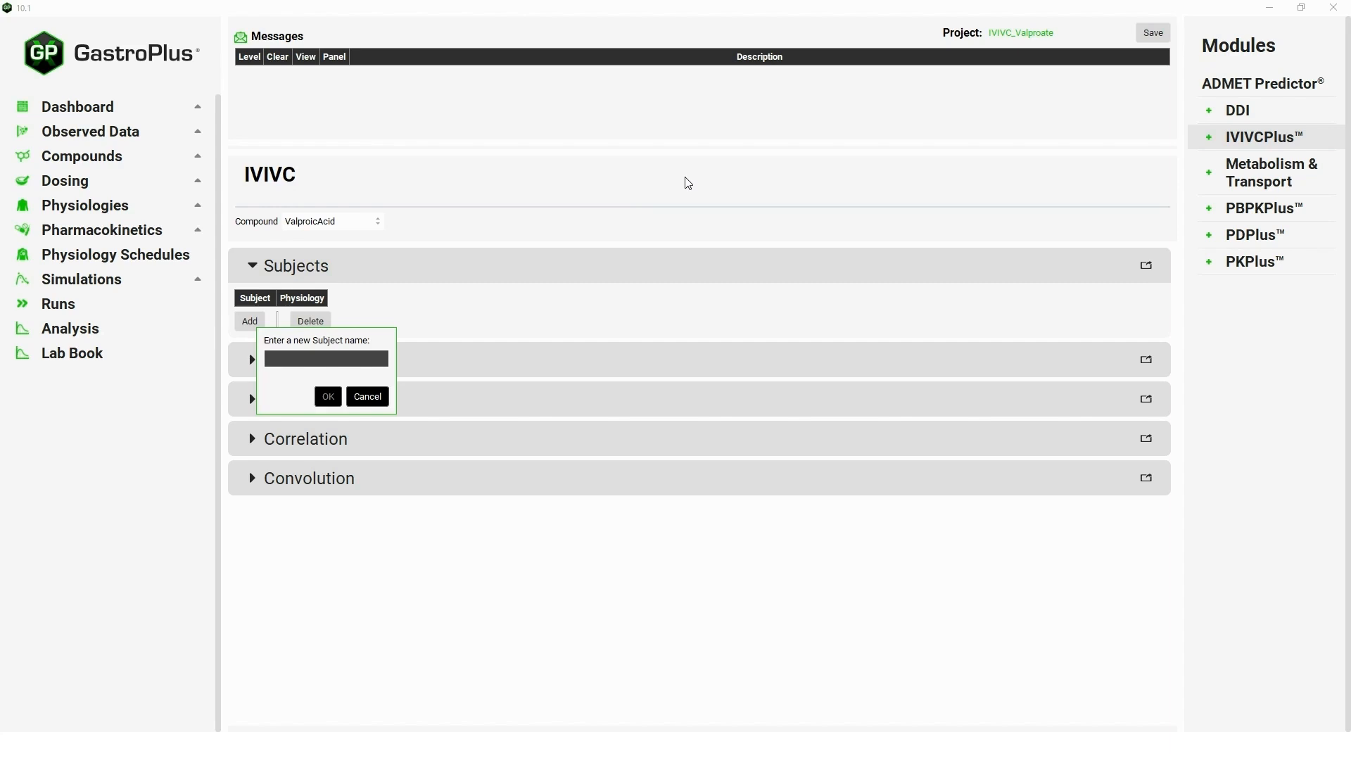
text(average subject)
click(328, 396)
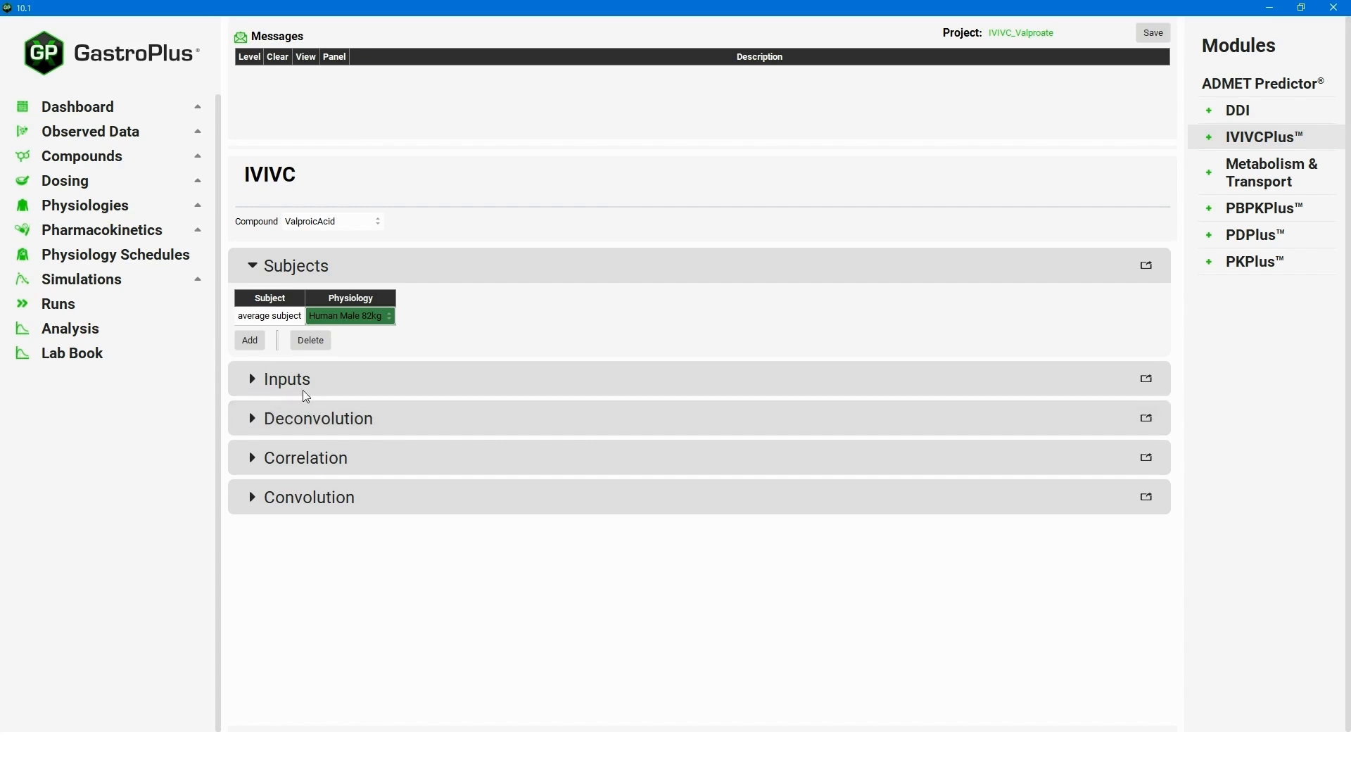
click(256, 389)
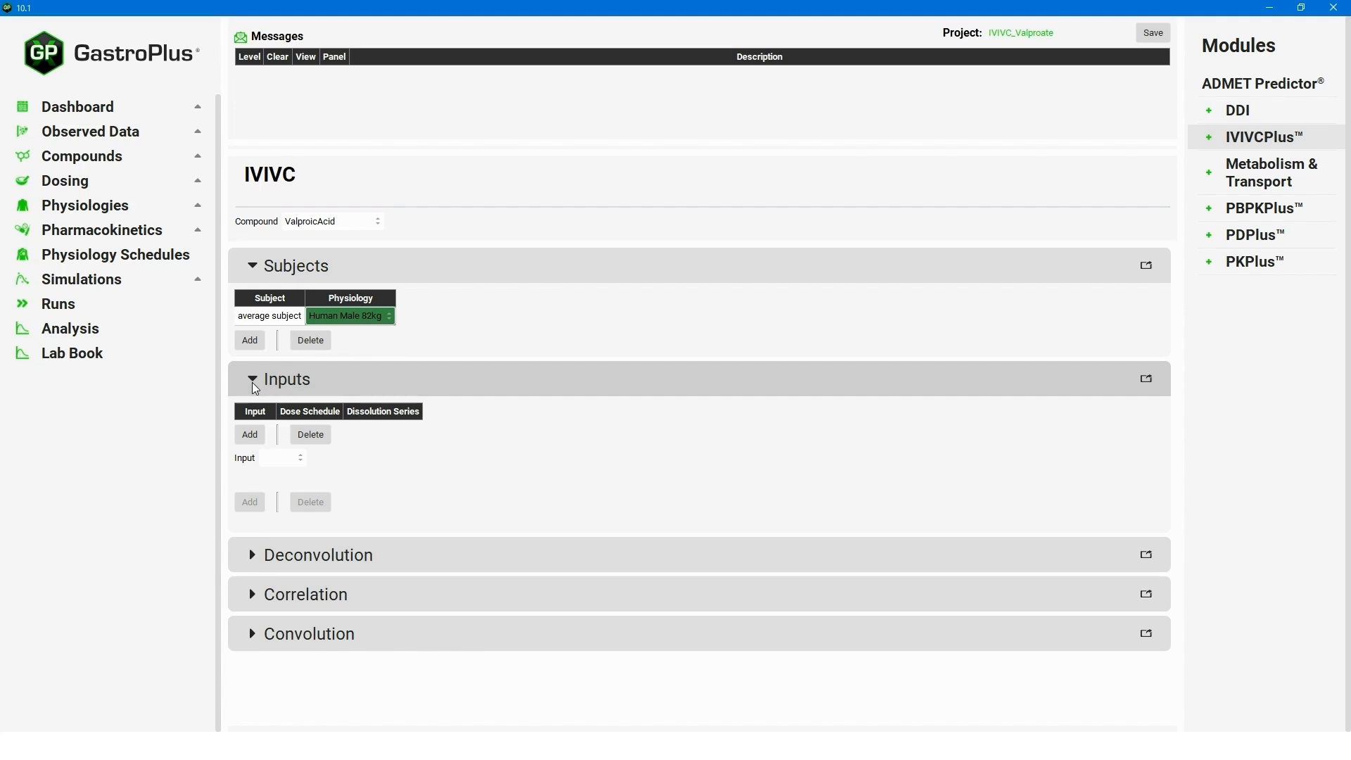
click(251, 435)
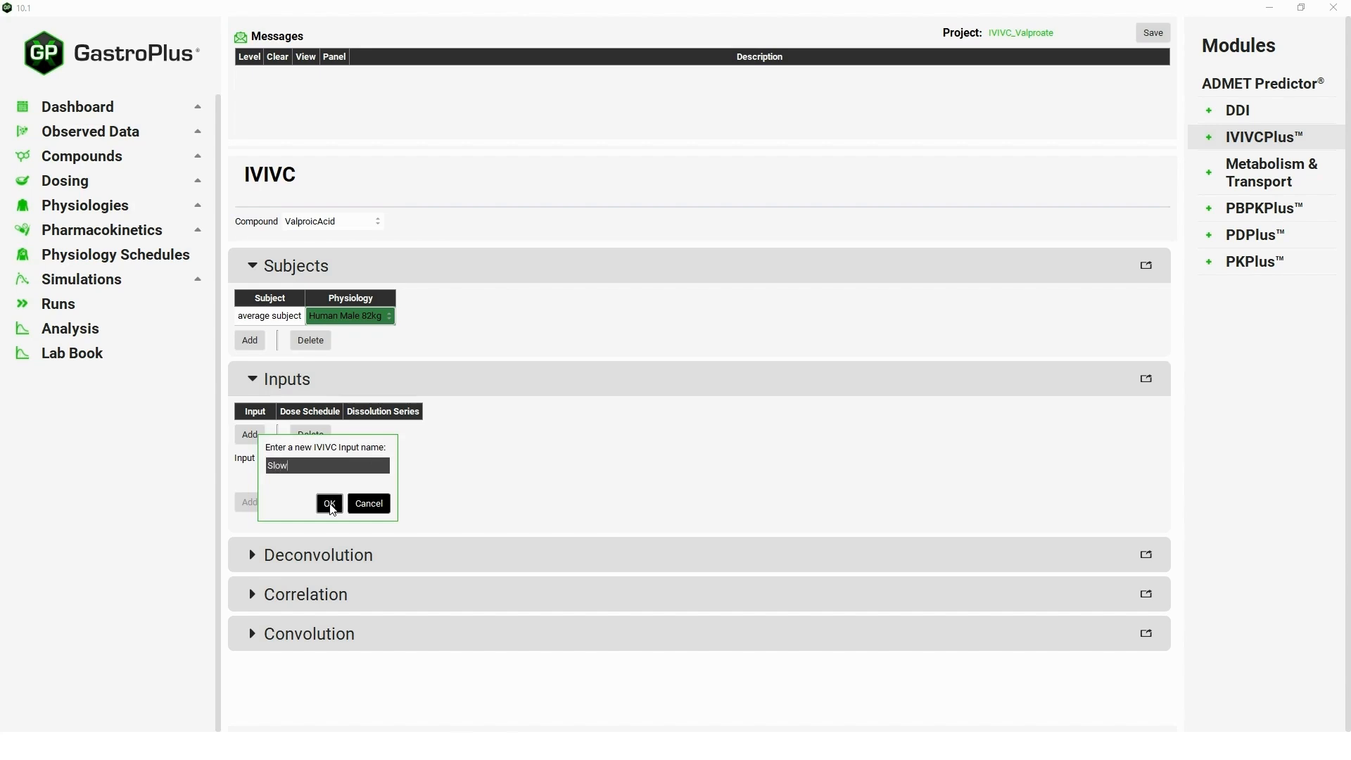
click(329, 503)
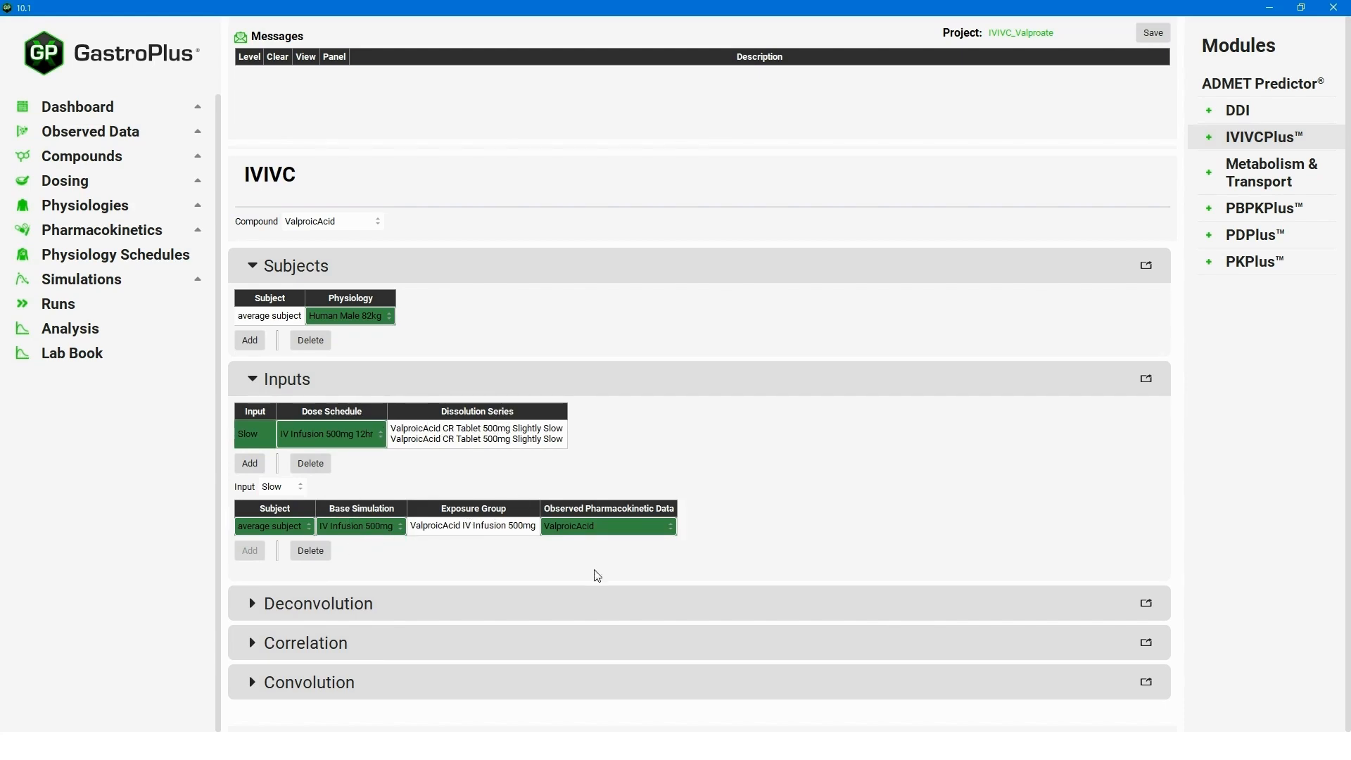
Link the Slow input to CR Tablet 500mg Slow schedule, dissolution series, CompPK base simulation and exposure group.
click(378, 439)
click(378, 439)
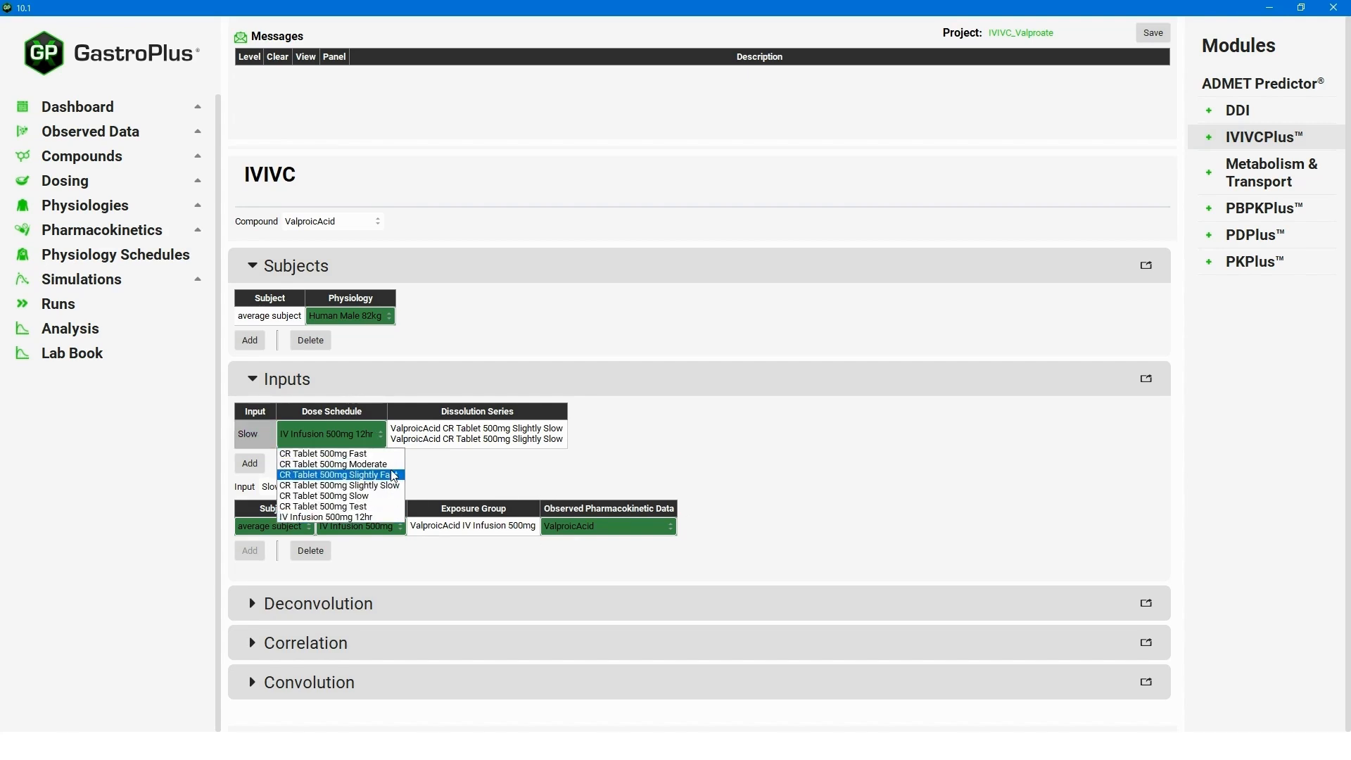
click(371, 496)
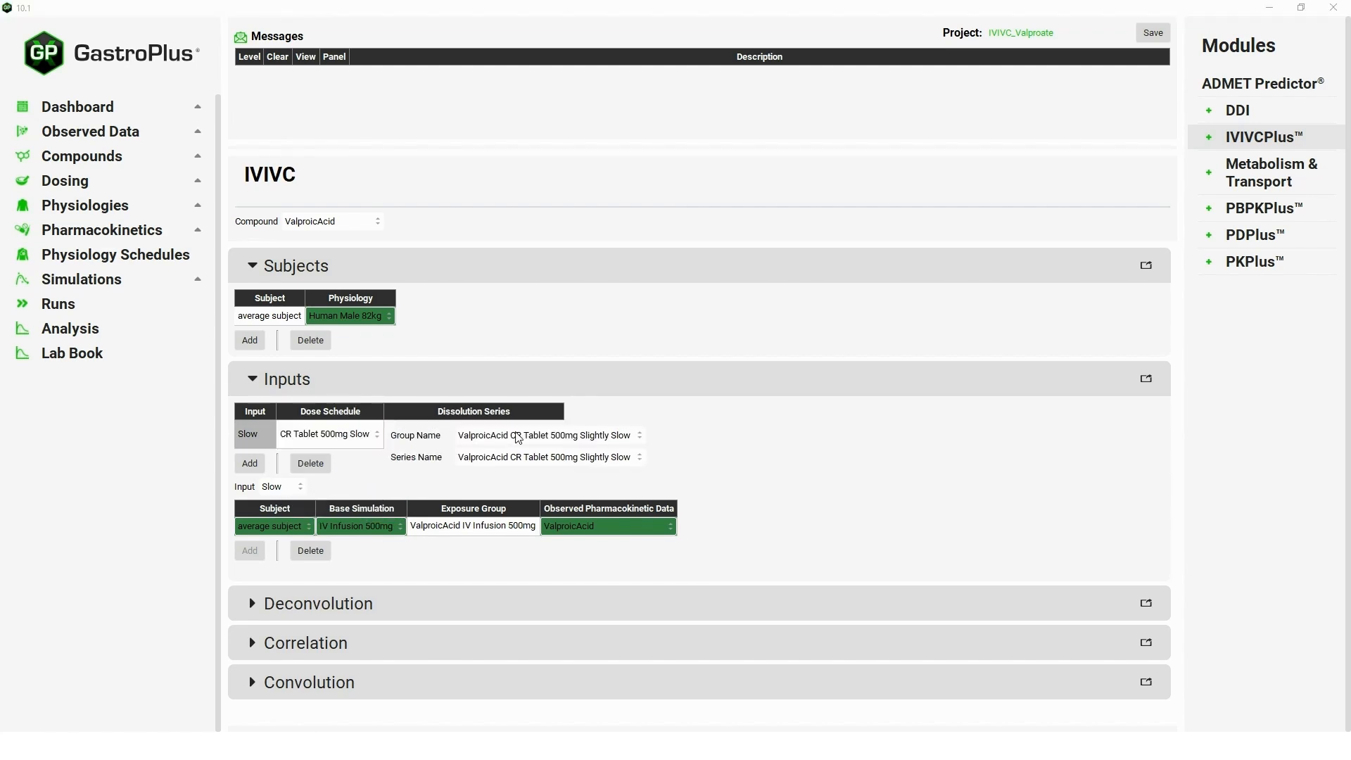
click(519, 437)
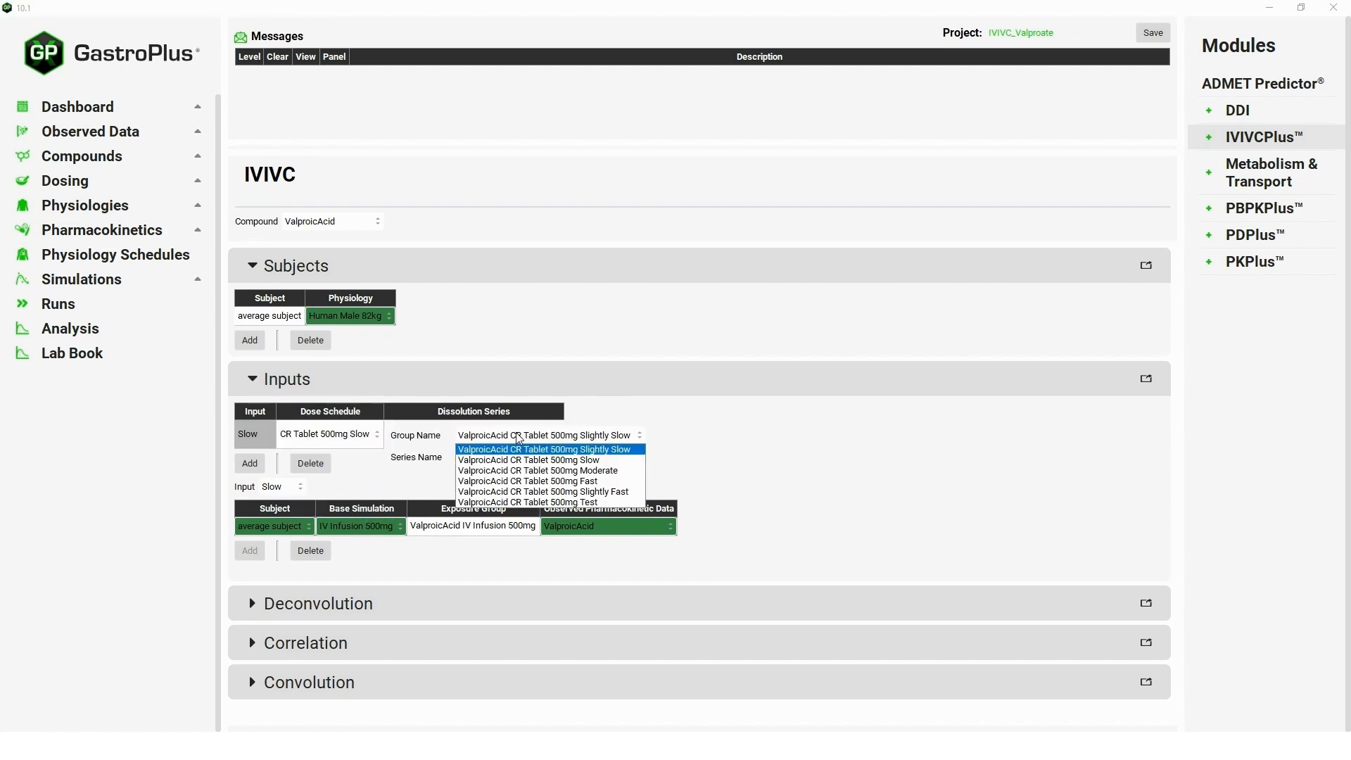
click(584, 461)
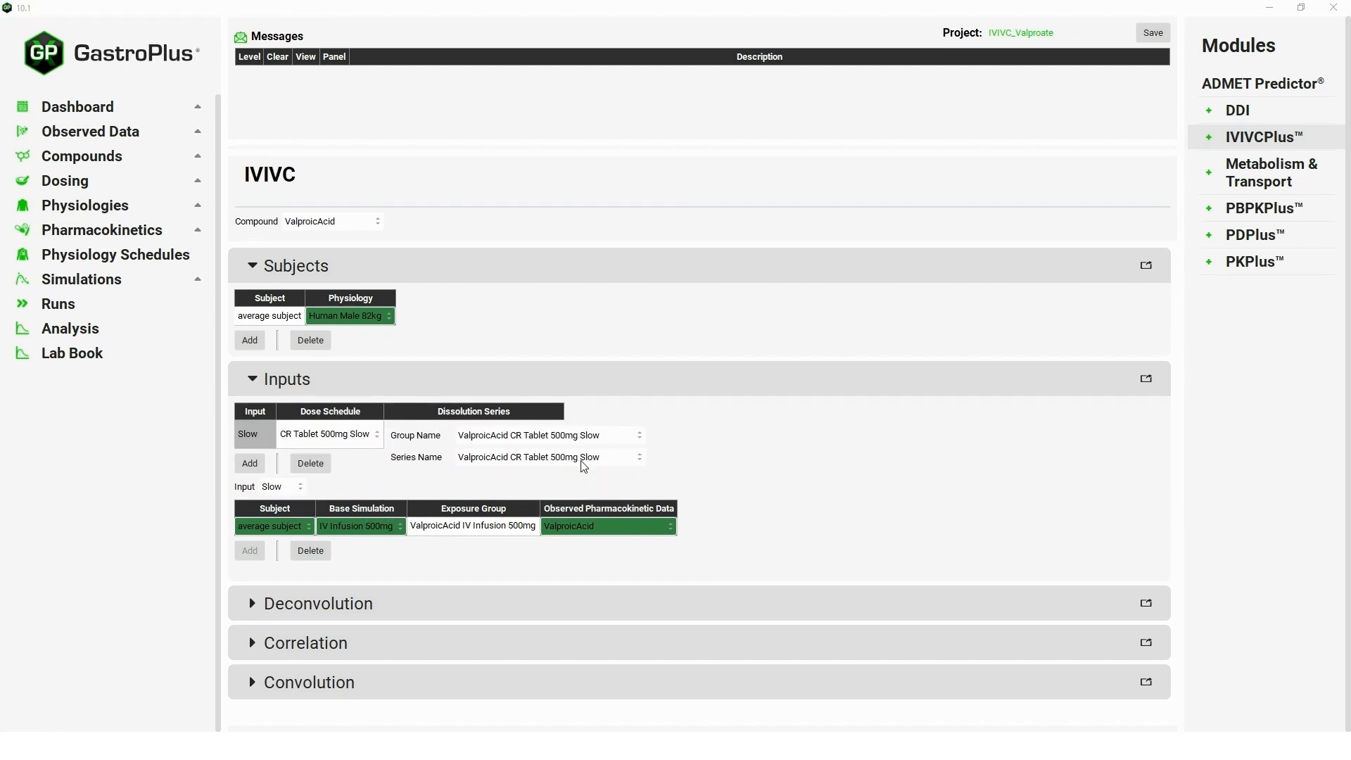
click(394, 526)
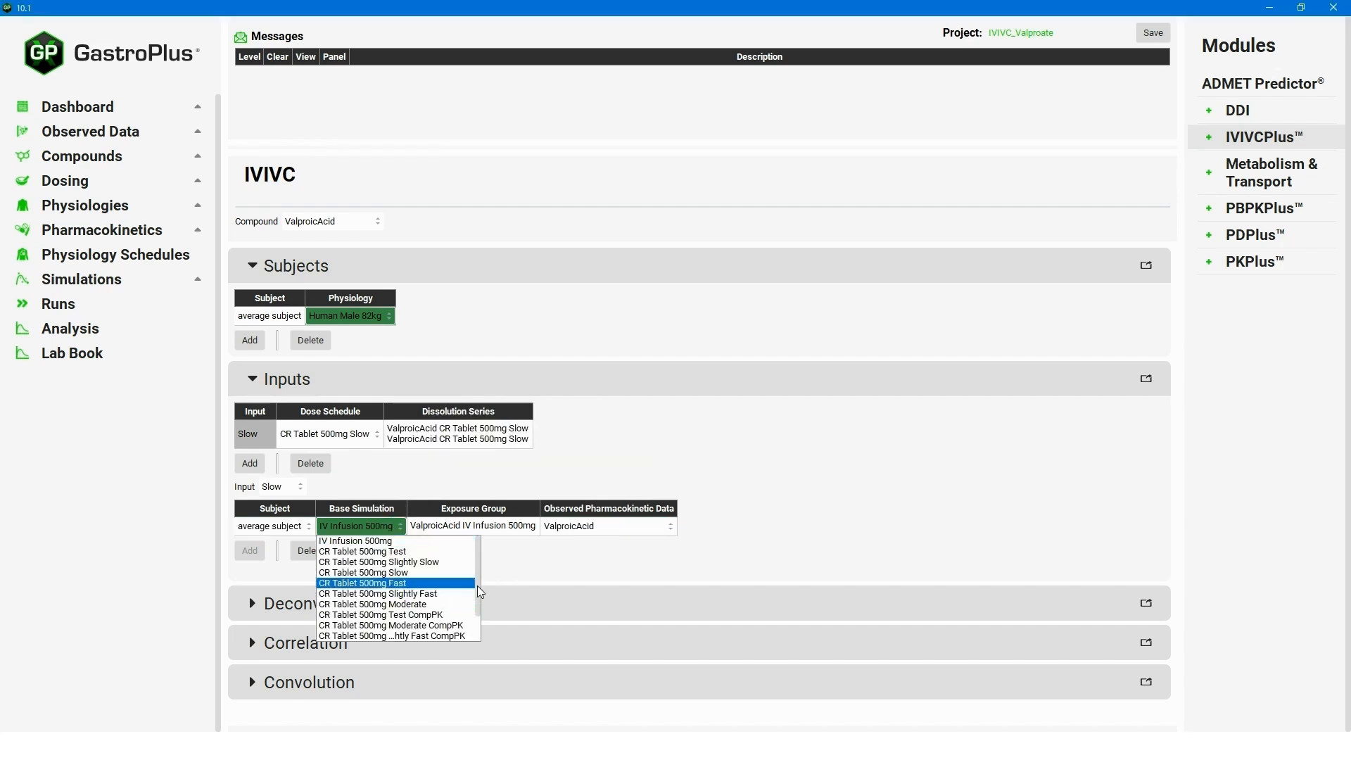
scroll(478, 602, down, 1)
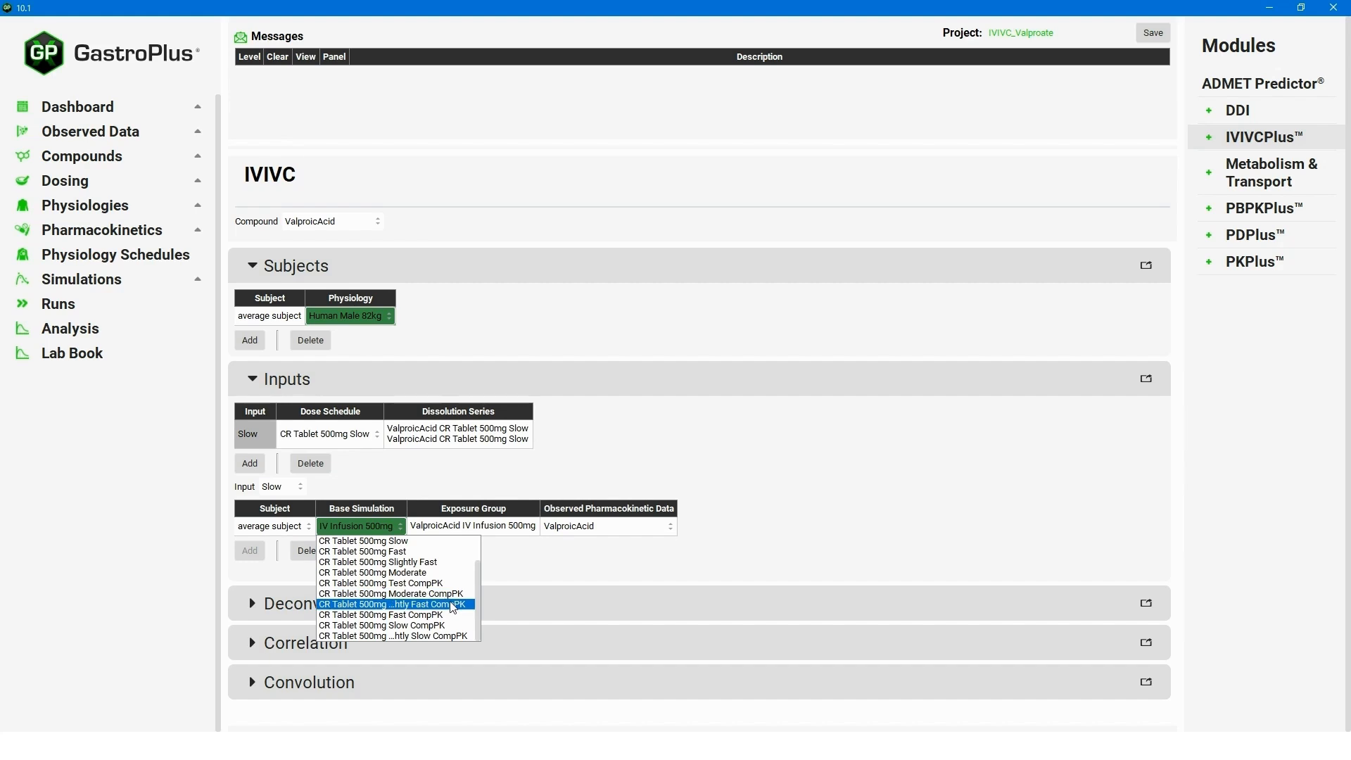
click(421, 627)
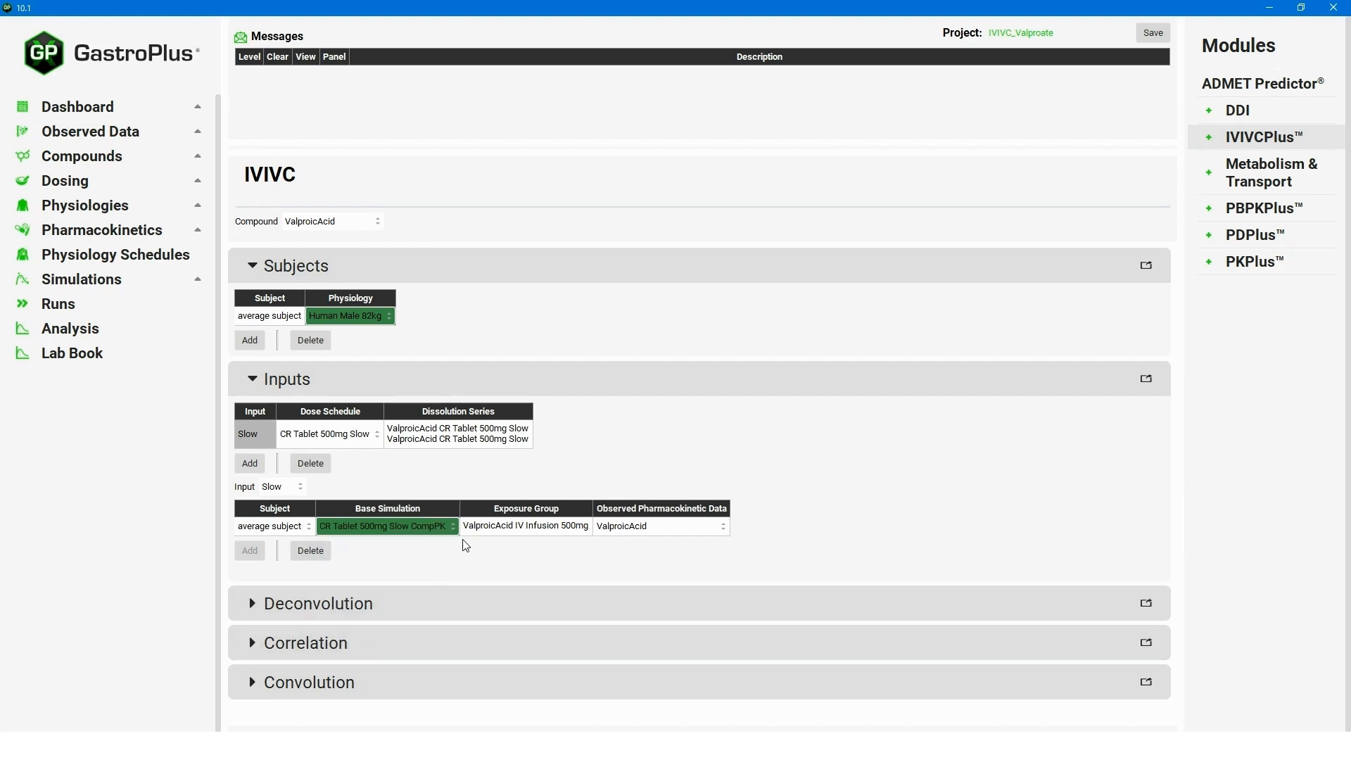
click(566, 531)
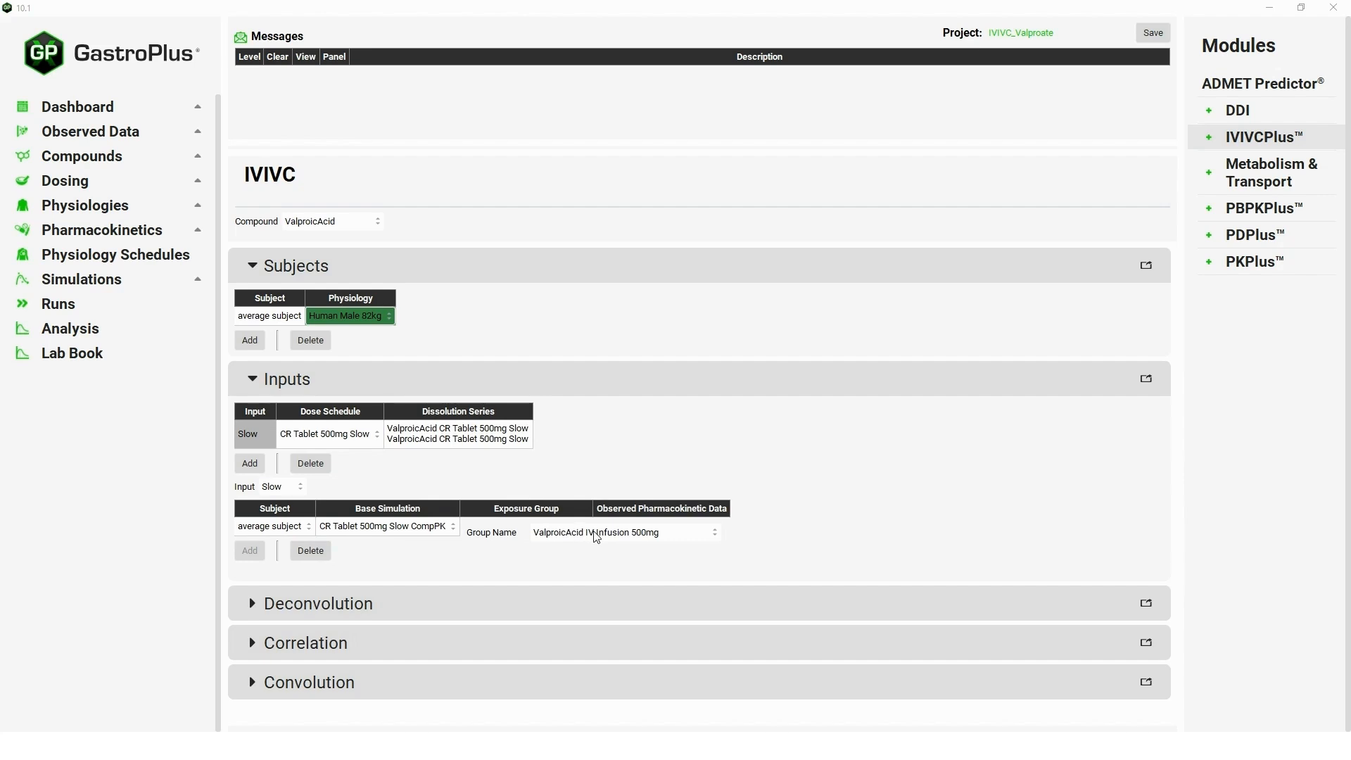
click(597, 534)
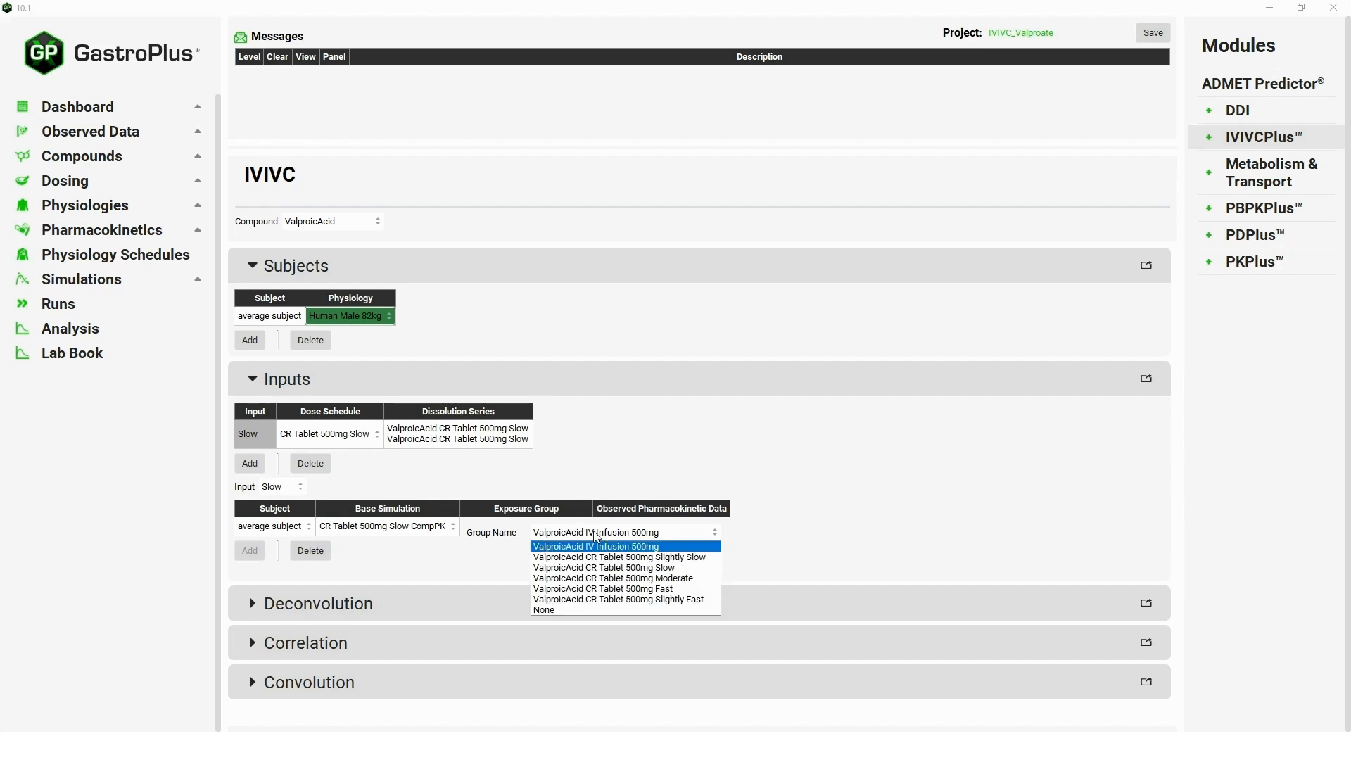
click(662, 569)
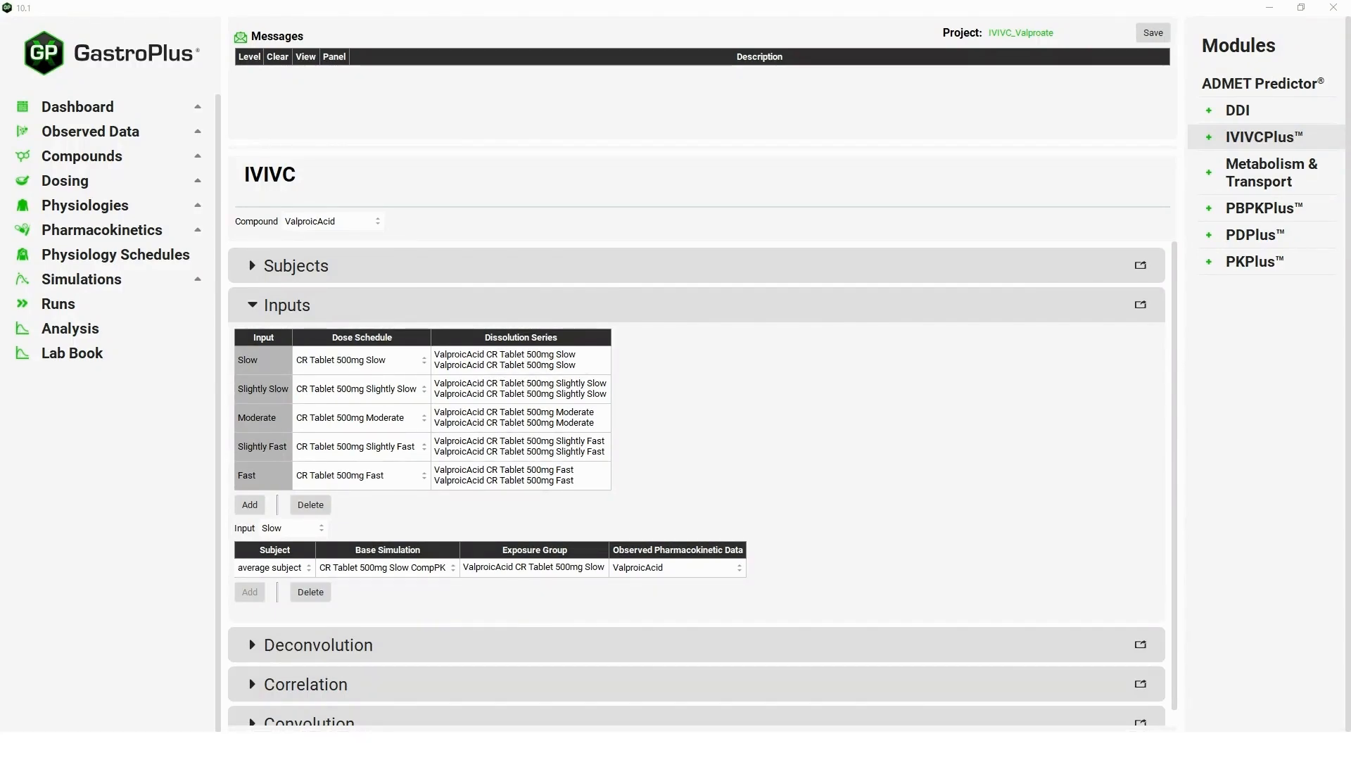
Select the Fast, Moderate and Slow inputs plus the average subject for deconvolution.
click(253, 308)
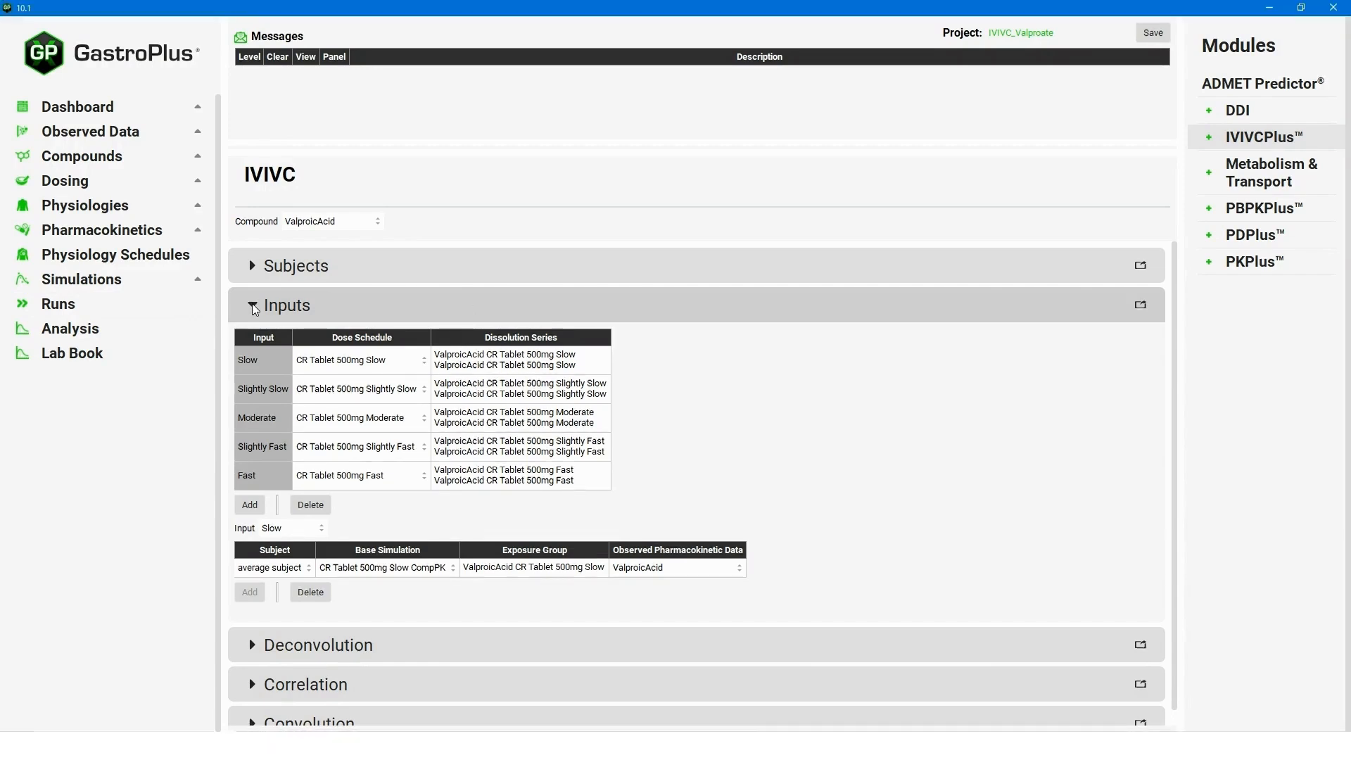
click(254, 308)
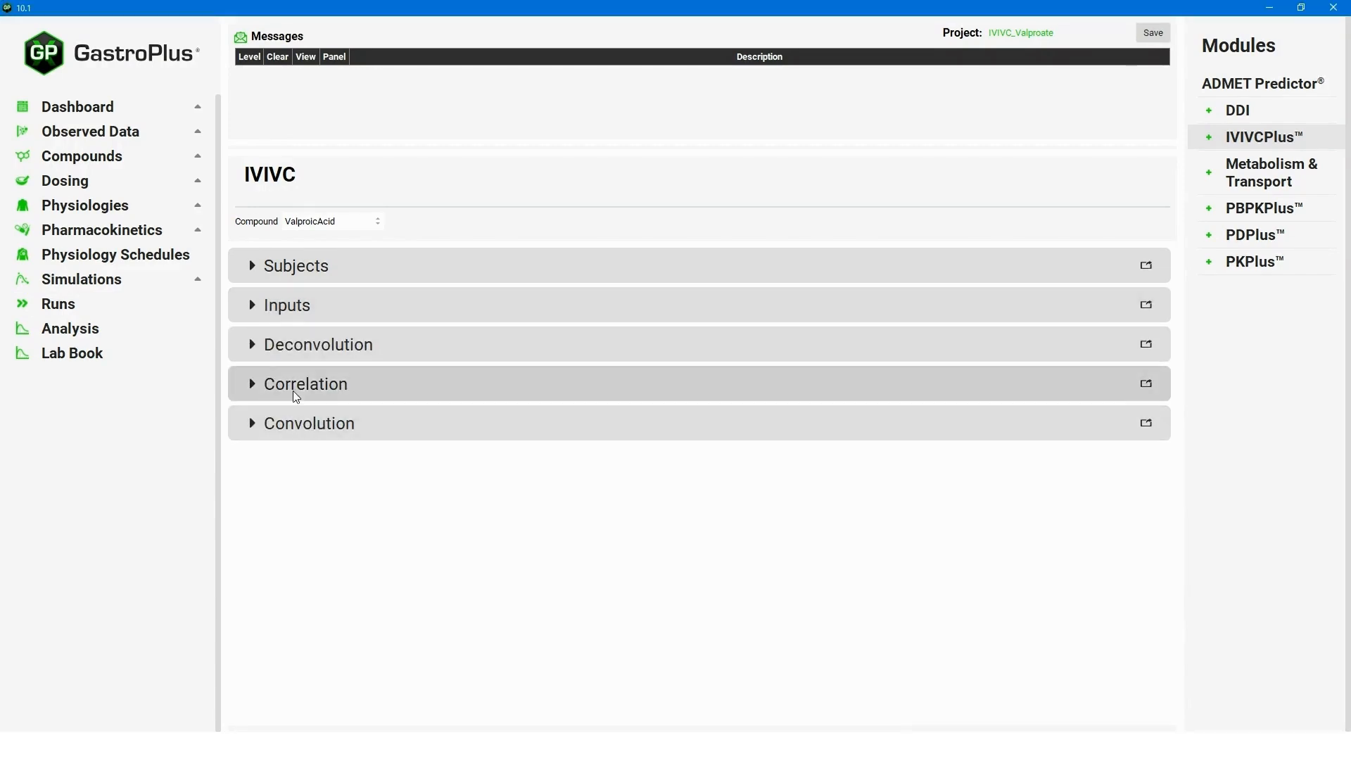
click(253, 345)
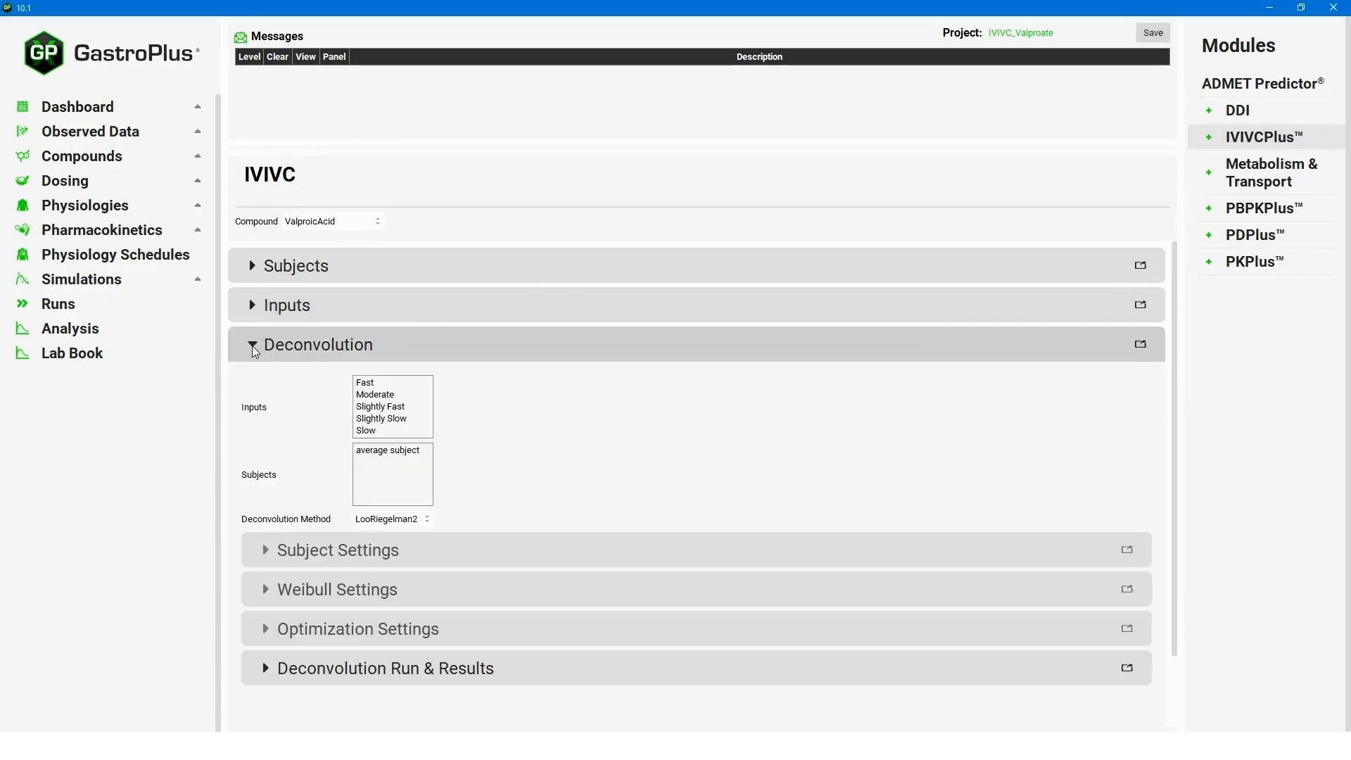
click(383, 381)
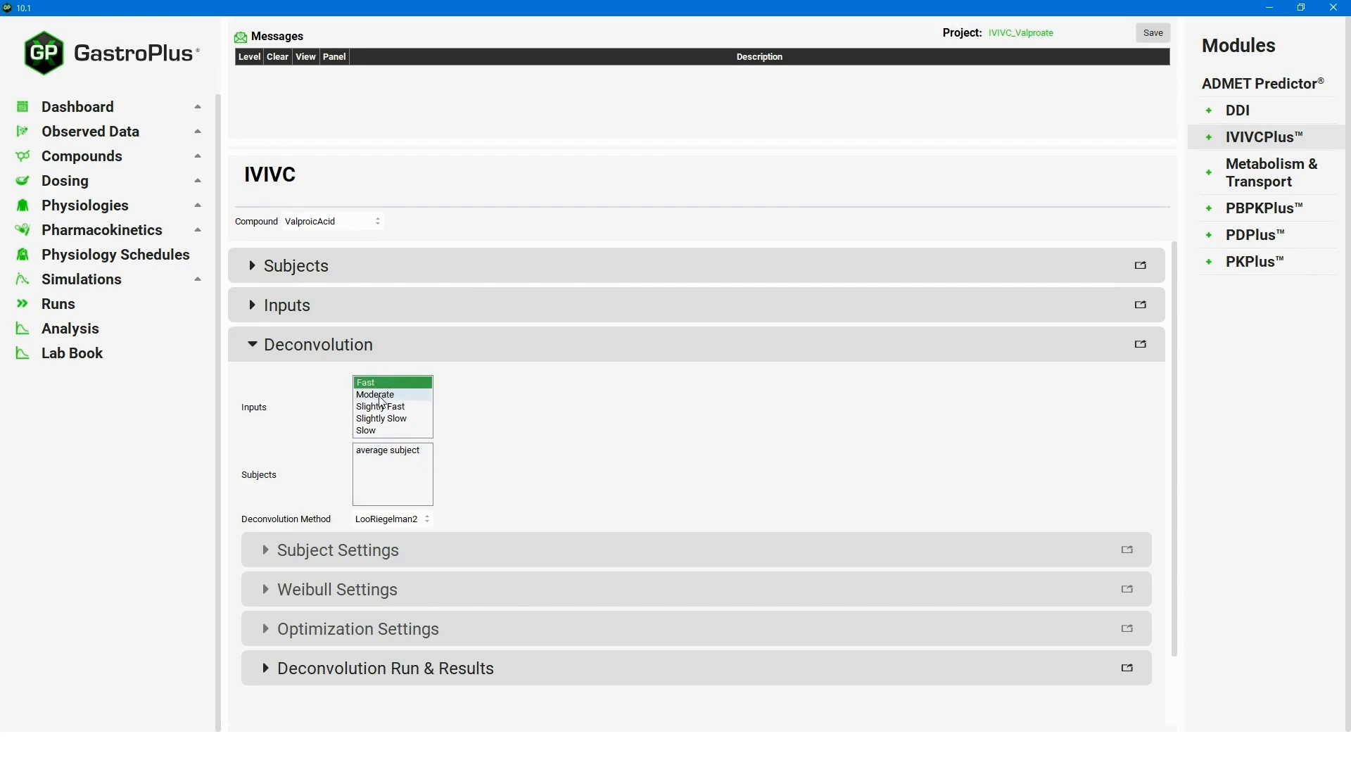
ctrl+click(381, 394)
ctrl+click(383, 431)
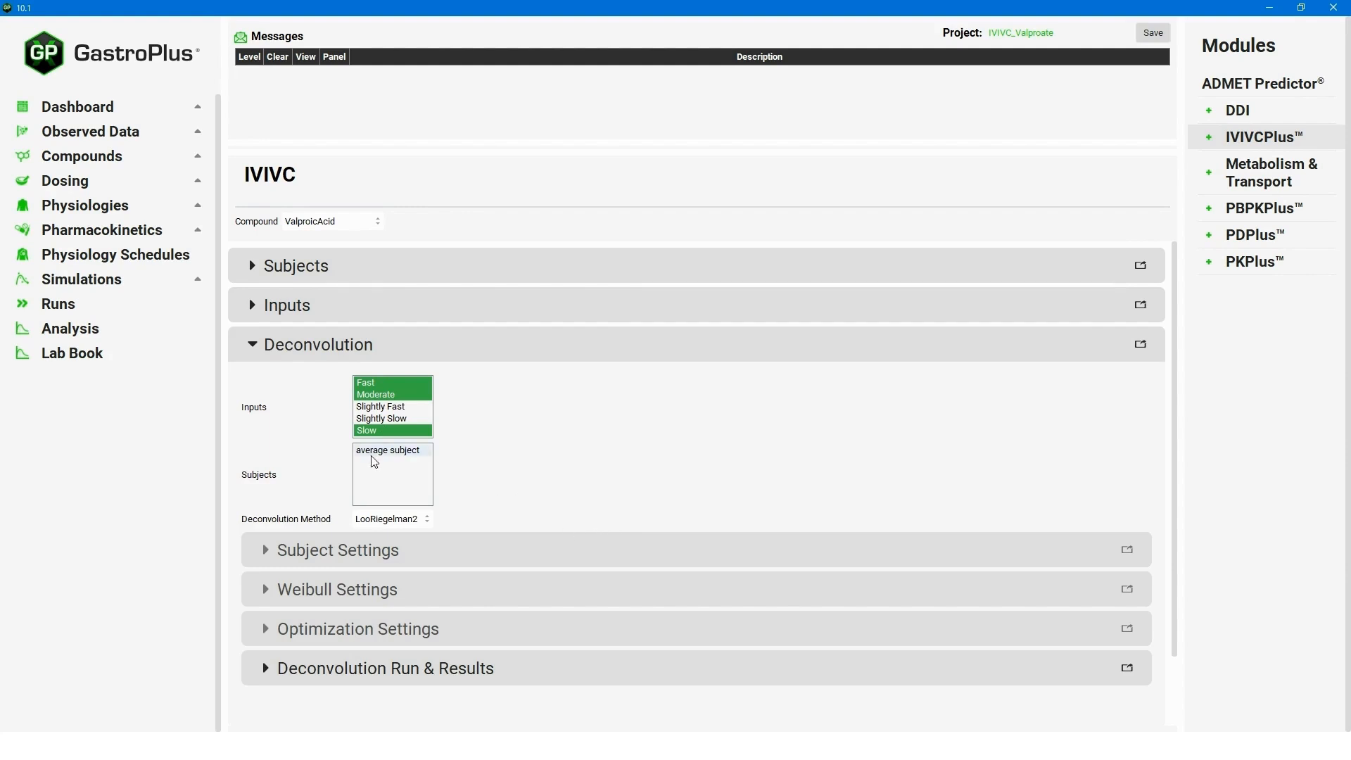
click(376, 454)
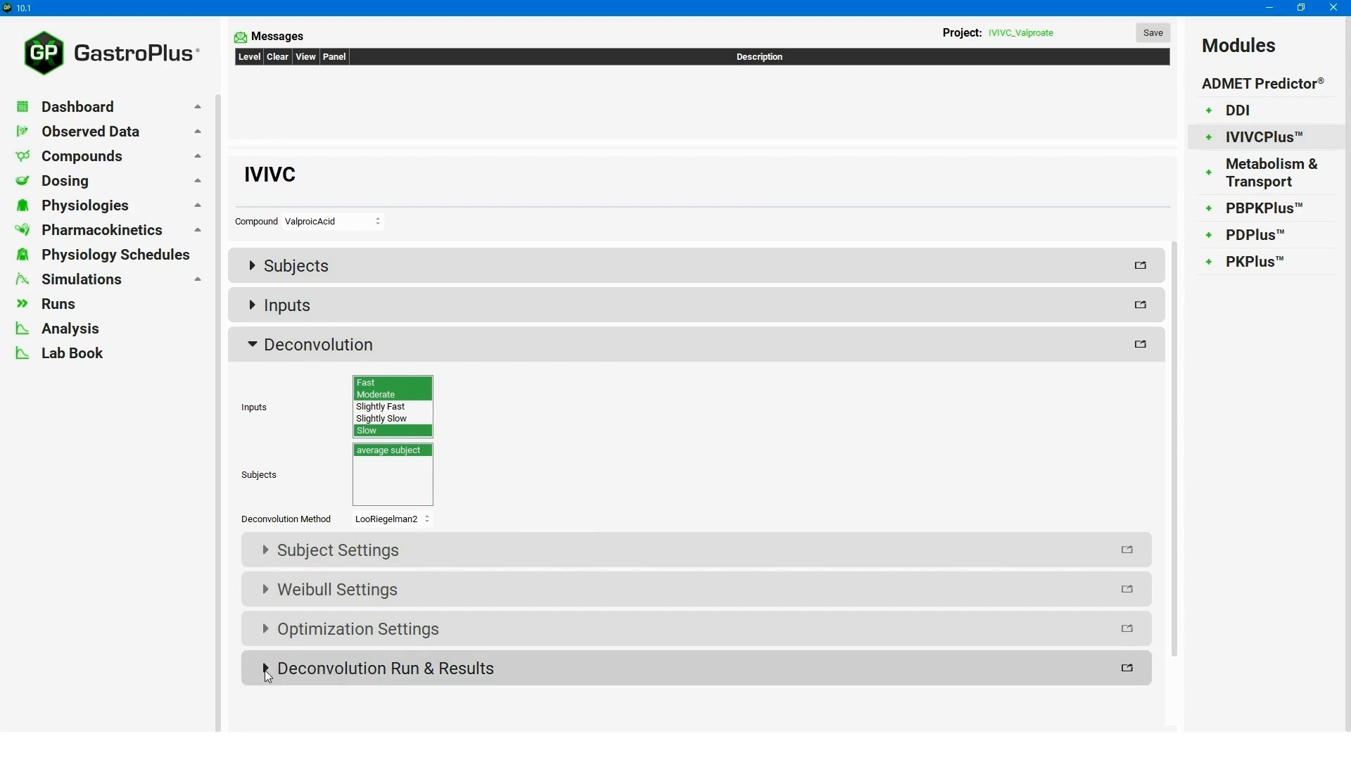
Run the deconvolution and review fraction, concentration, AUC and Levy plots for Fast, Moderate and Slow.
click(404, 670)
scroll(657, 622, down, 3)
scroll(643, 603, down, 2)
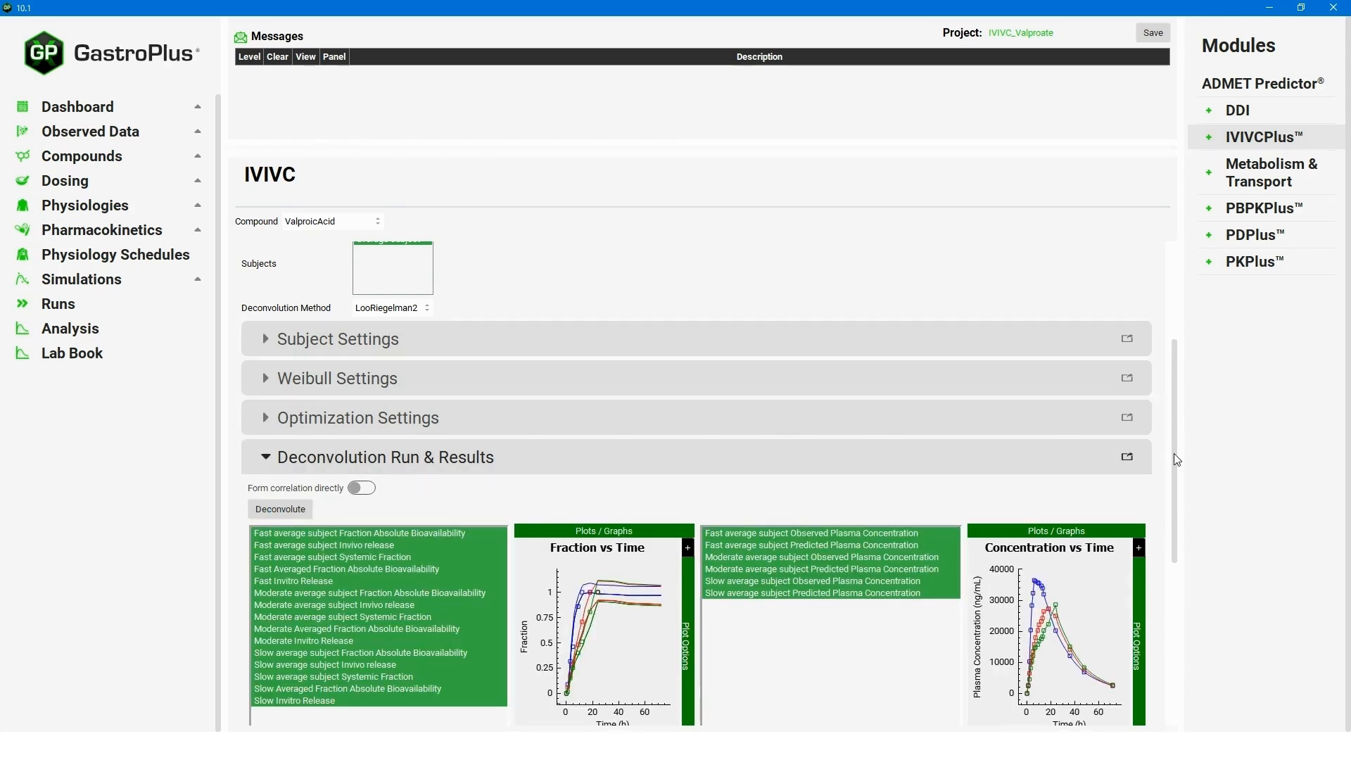
drag(1174, 453, 1173, 474)
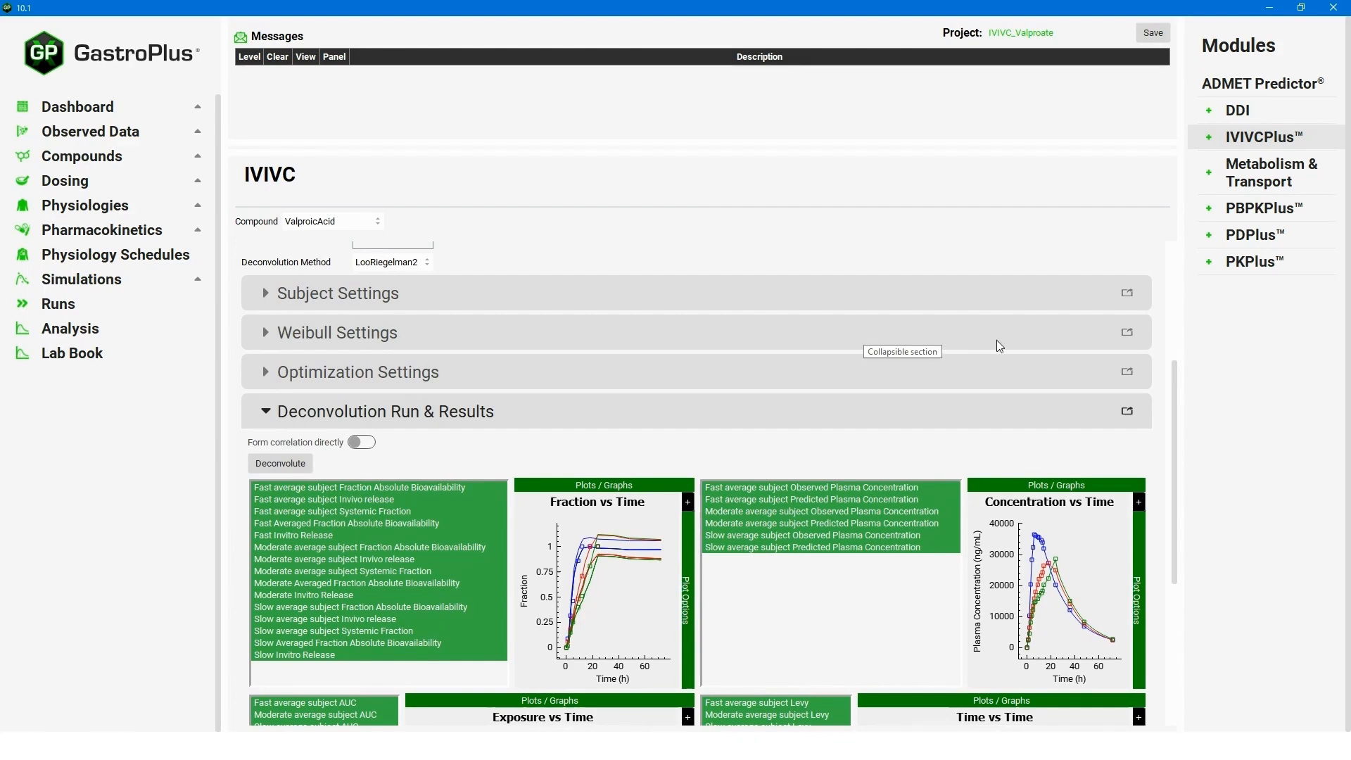
drag(1176, 368, 1175, 424)
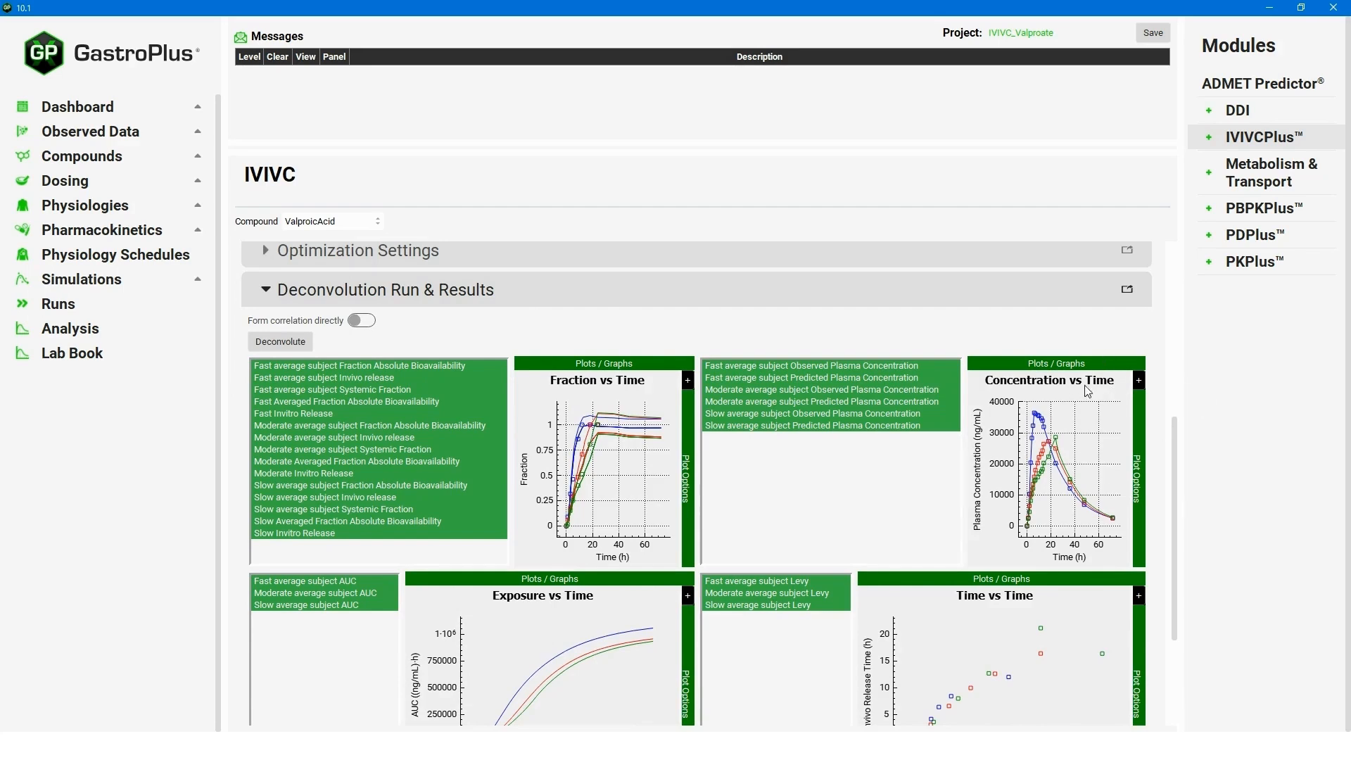
drag(1177, 493, 1181, 522)
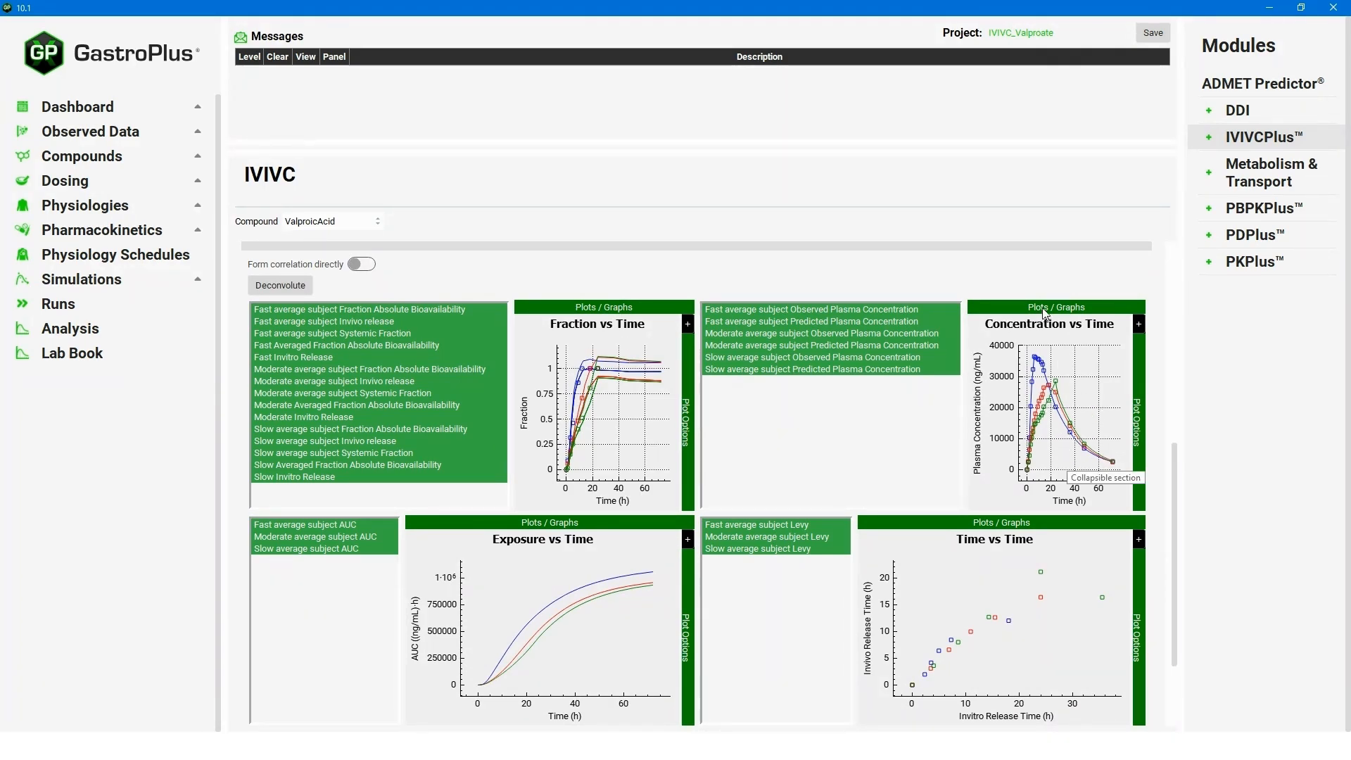
drag(1176, 462, 1177, 513)
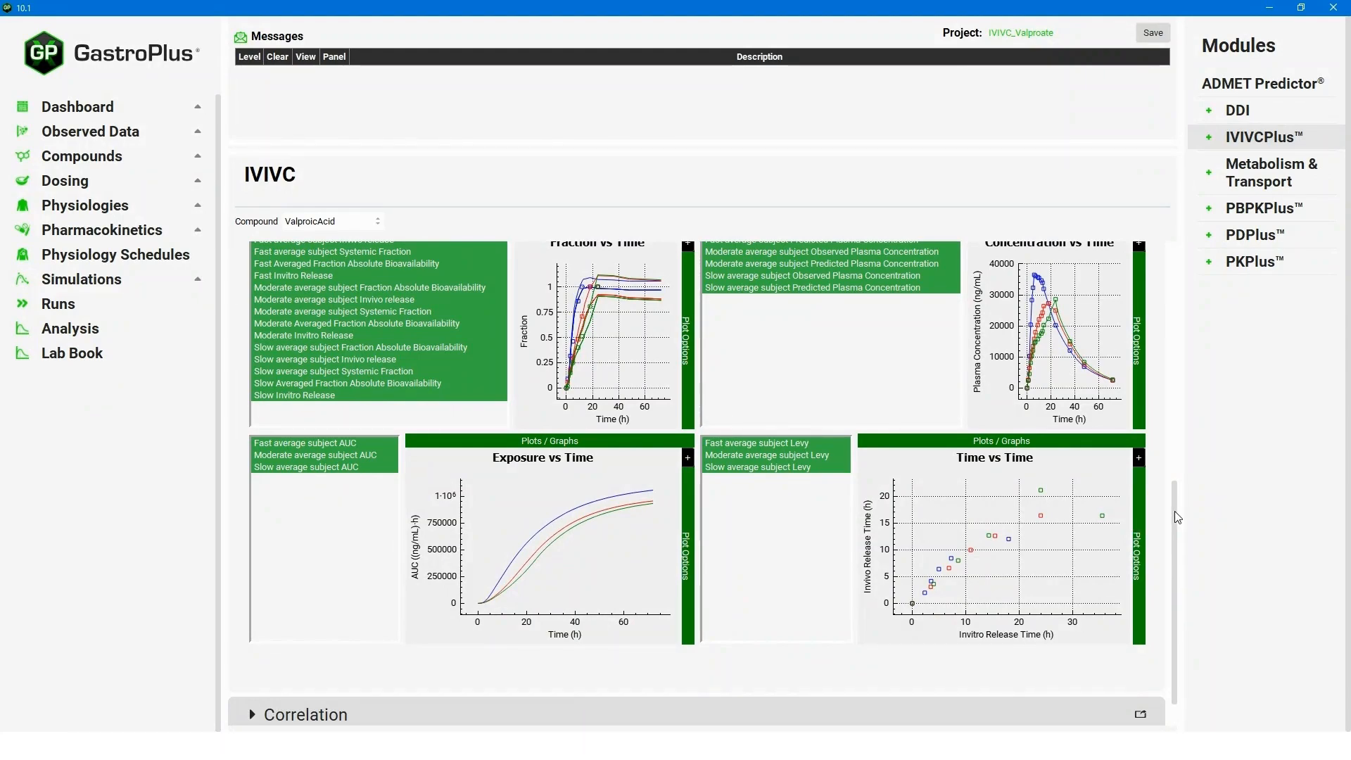
drag(1176, 513, 1183, 430)
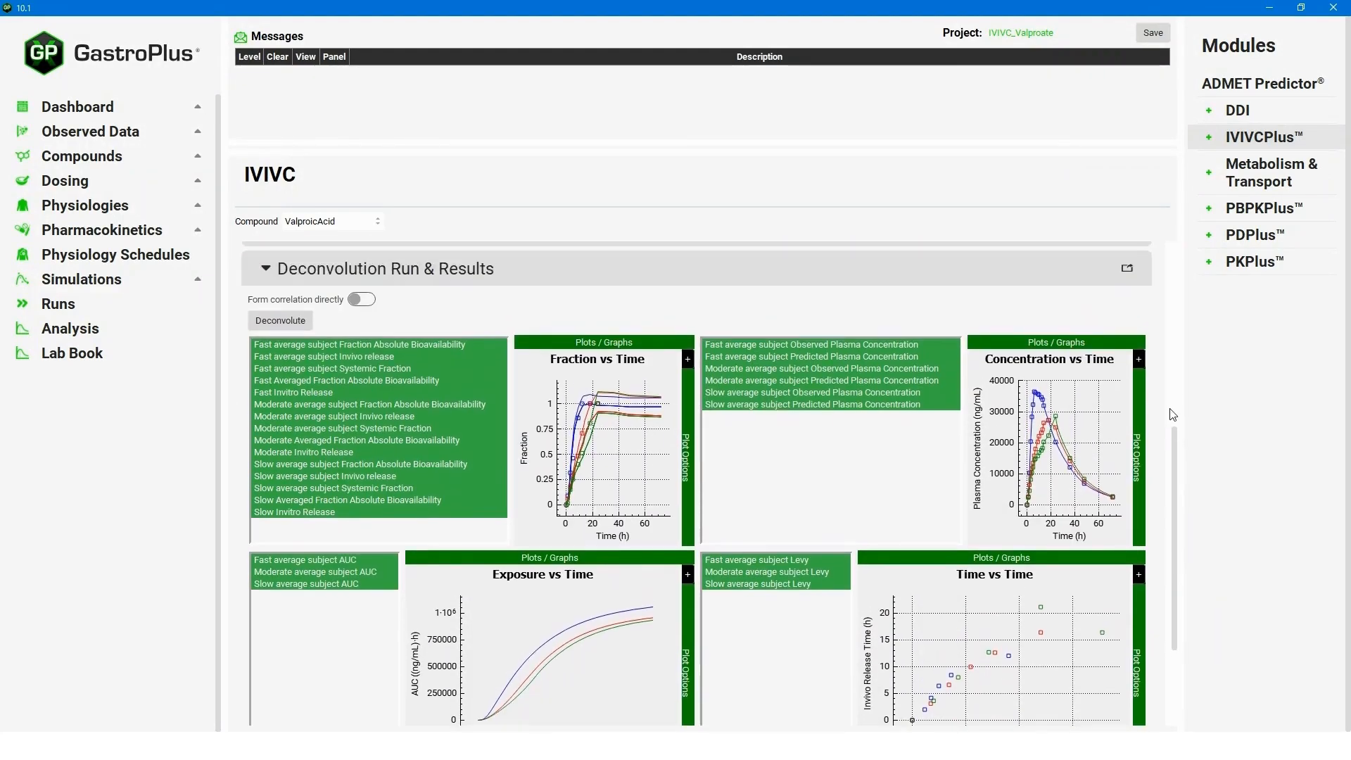
View the deconvolution results in a maximized separate window, close it, and collapse Deconvolution.
click(1126, 271)
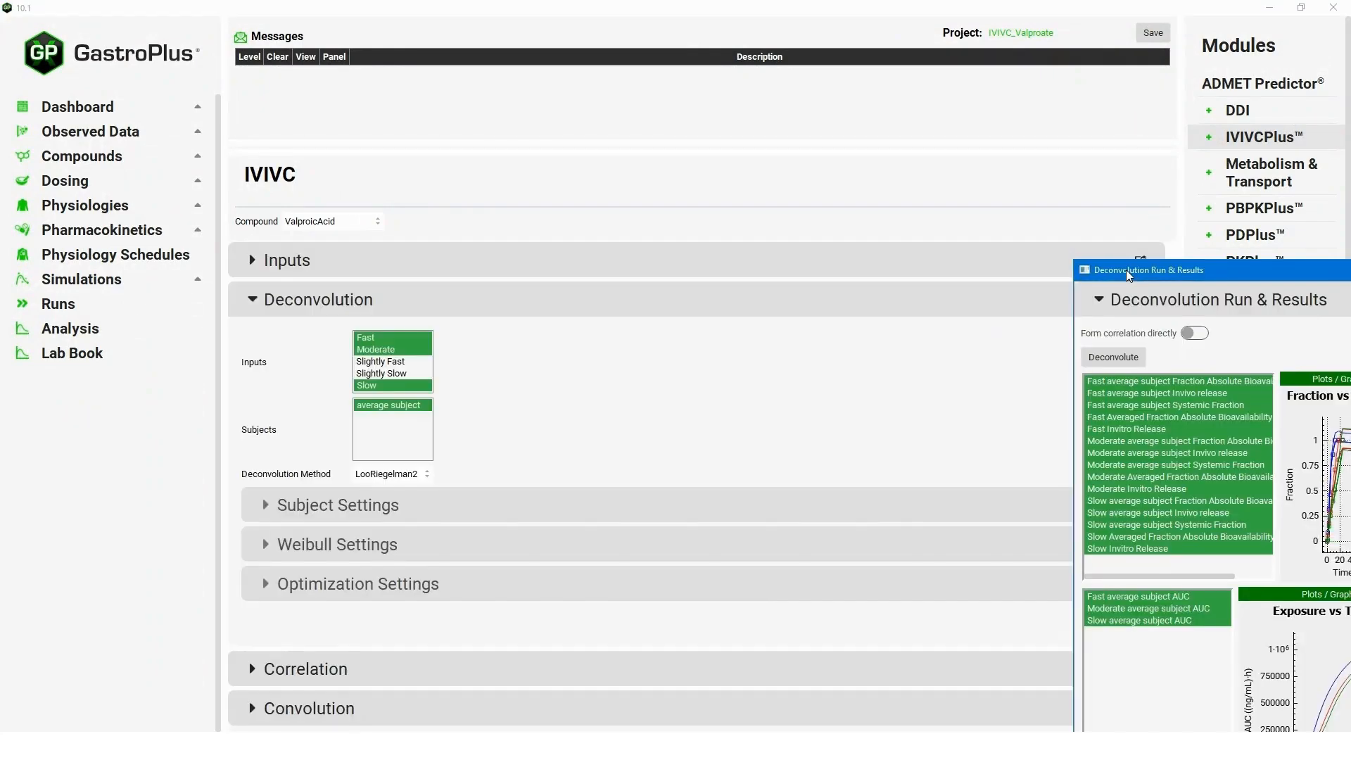
drag(1127, 270, 392, 147)
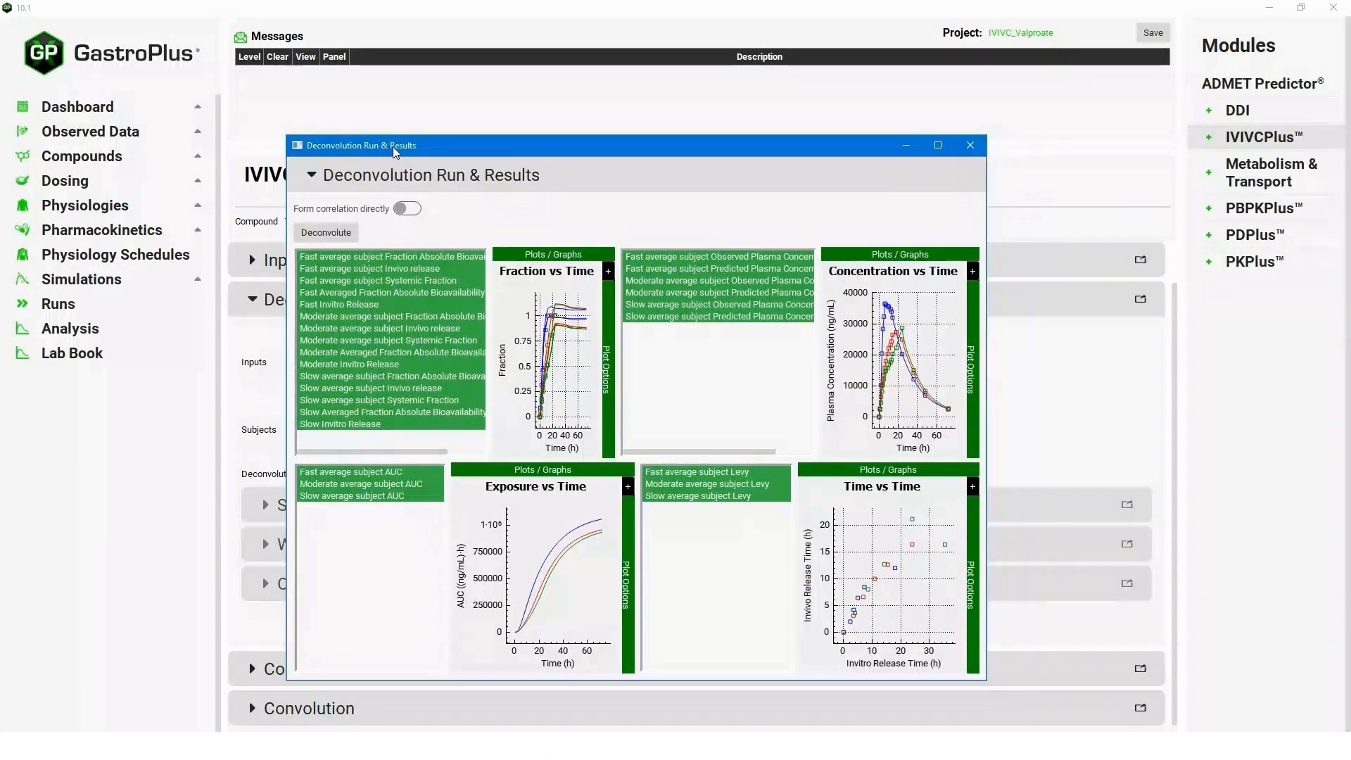
double_click(393, 146)
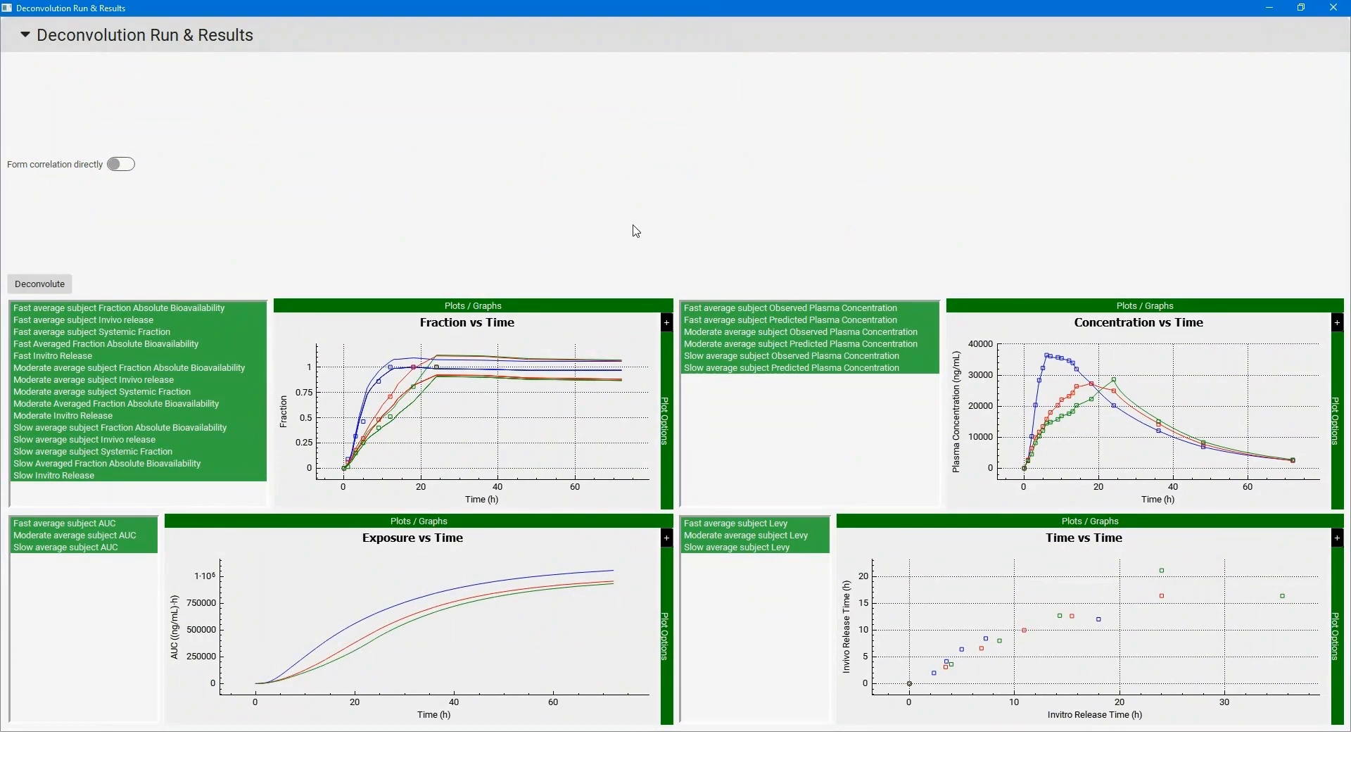
click(1333, 9)
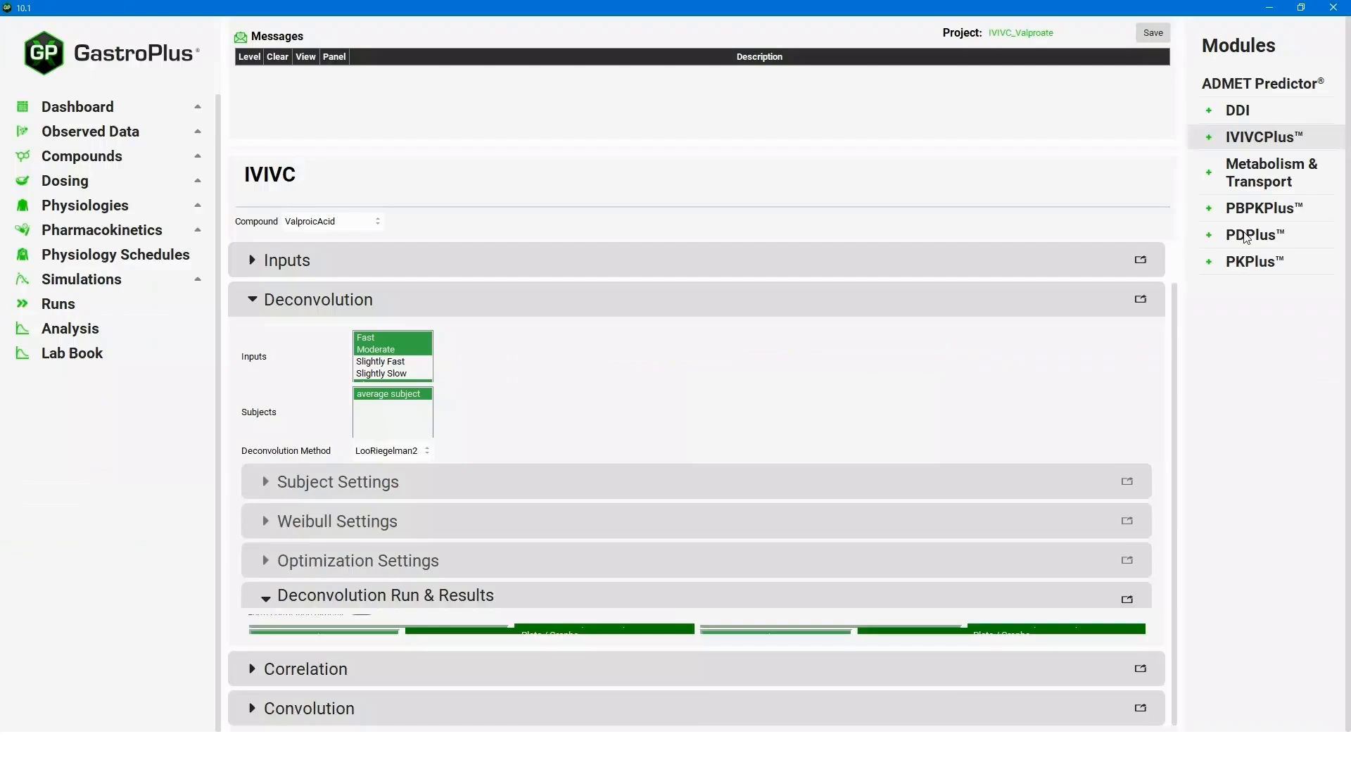
drag(1176, 394, 1176, 406)
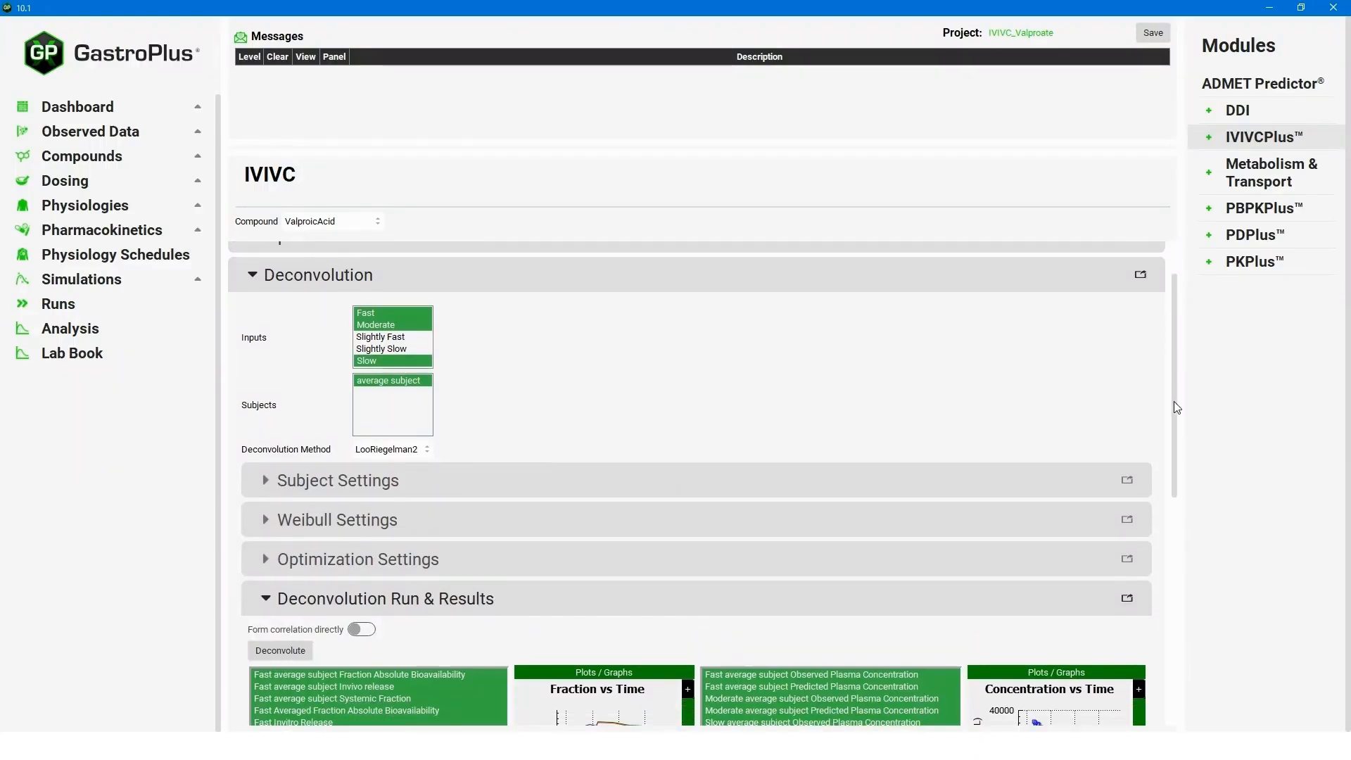
click(252, 277)
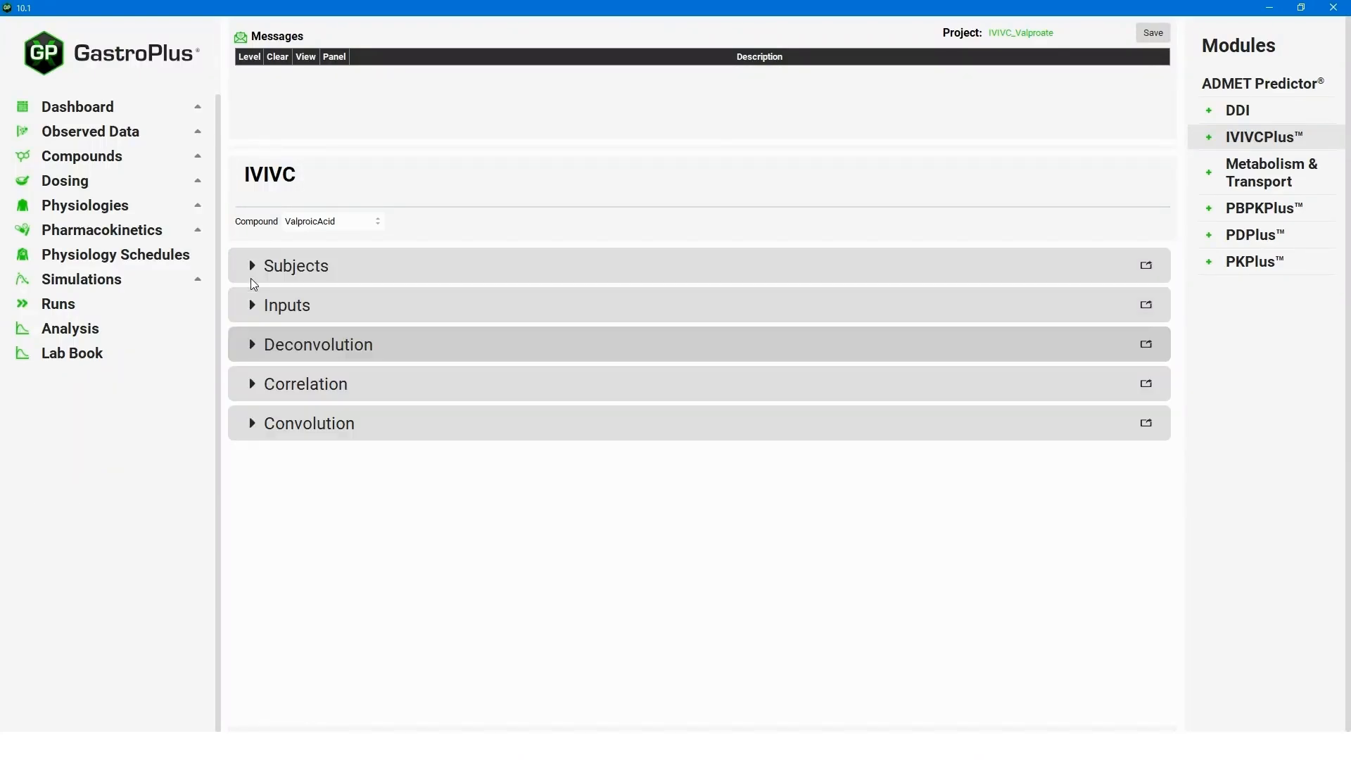
Select Linear, Power, SecondOrder and ThirdOrder as correlation functions and reveal the run options.
click(253, 389)
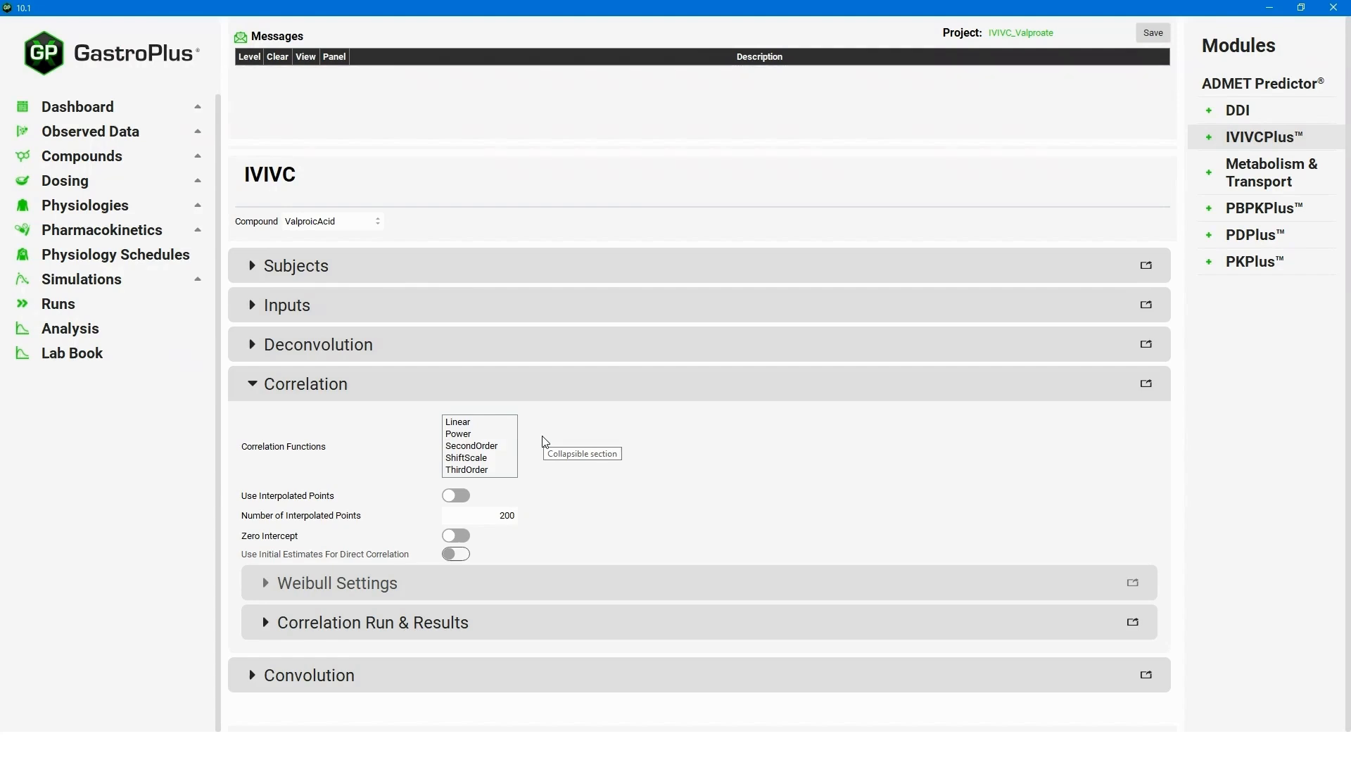
click(473, 421)
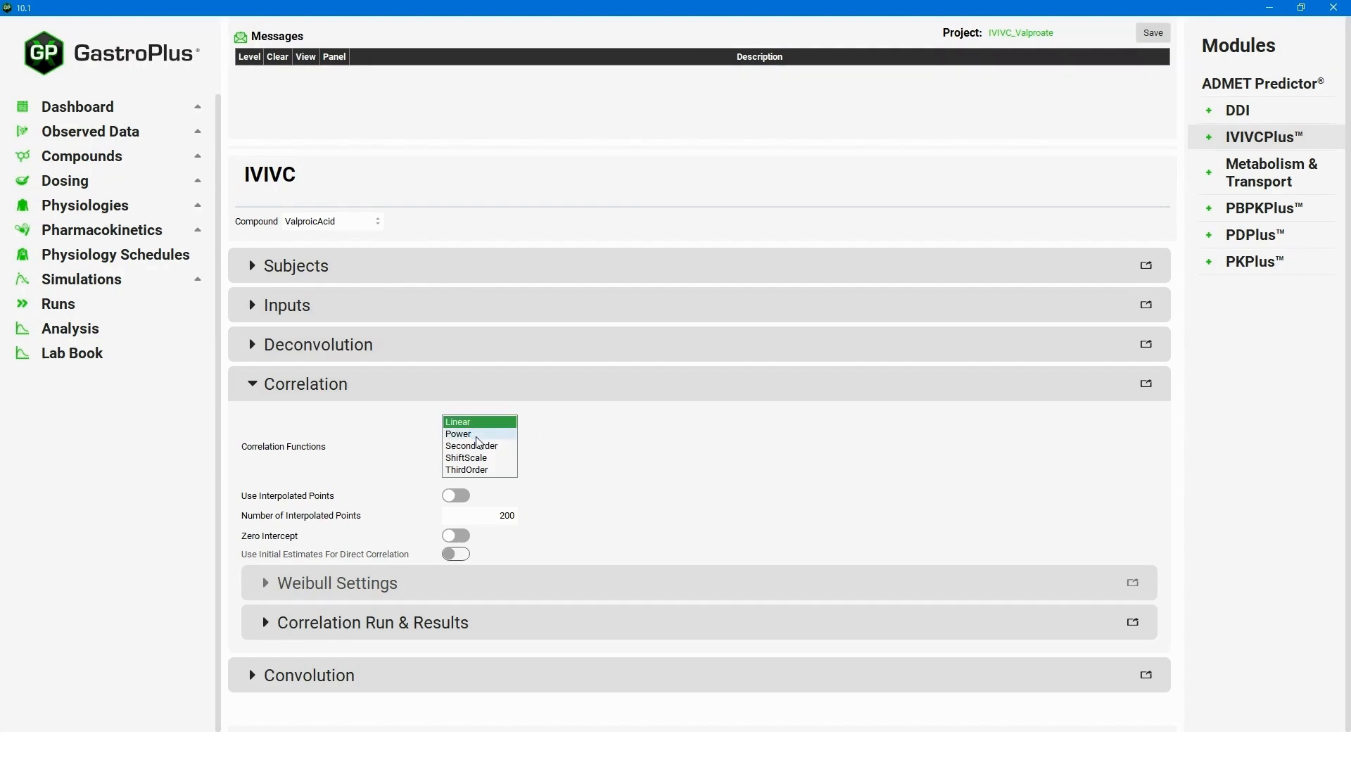
ctrl+click(470, 435)
ctrl+click(485, 446)
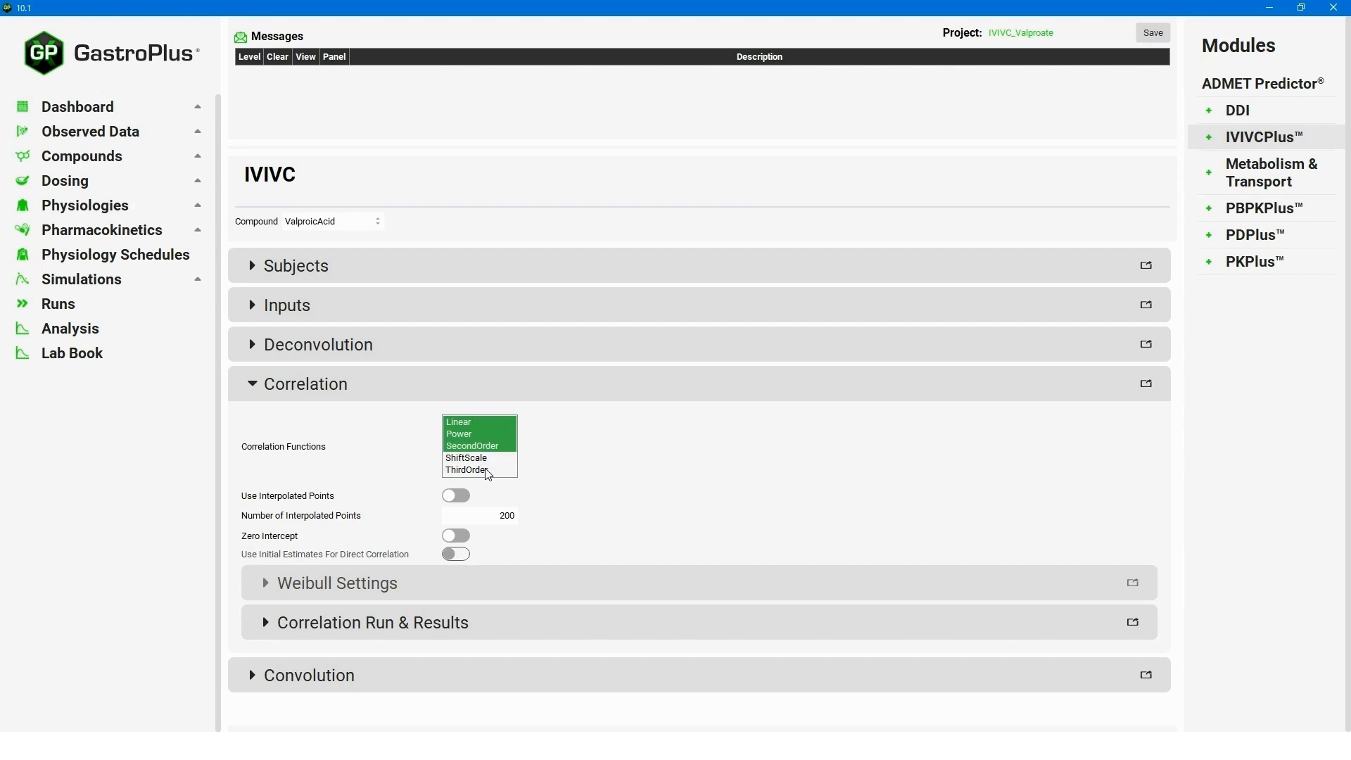
ctrl+click(489, 472)
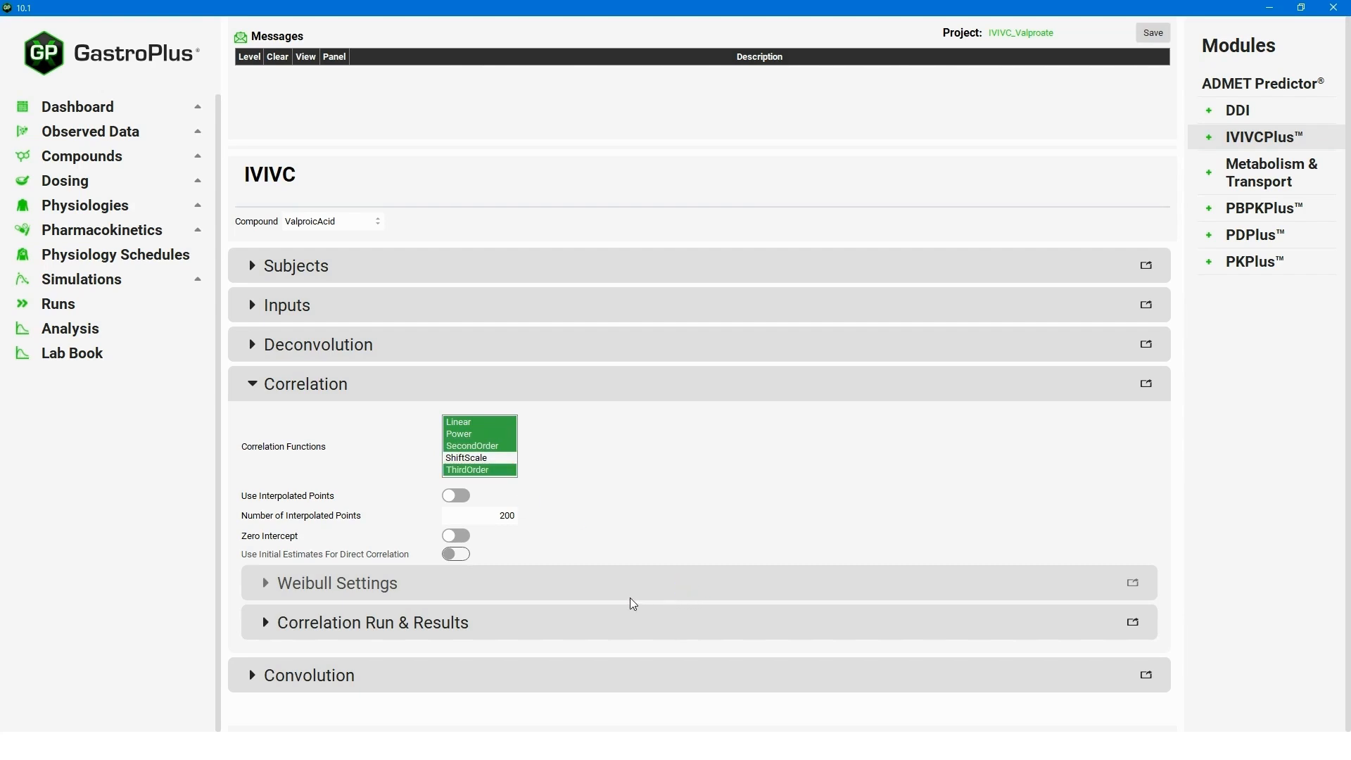
click(266, 623)
scroll(561, 649, down, 1)
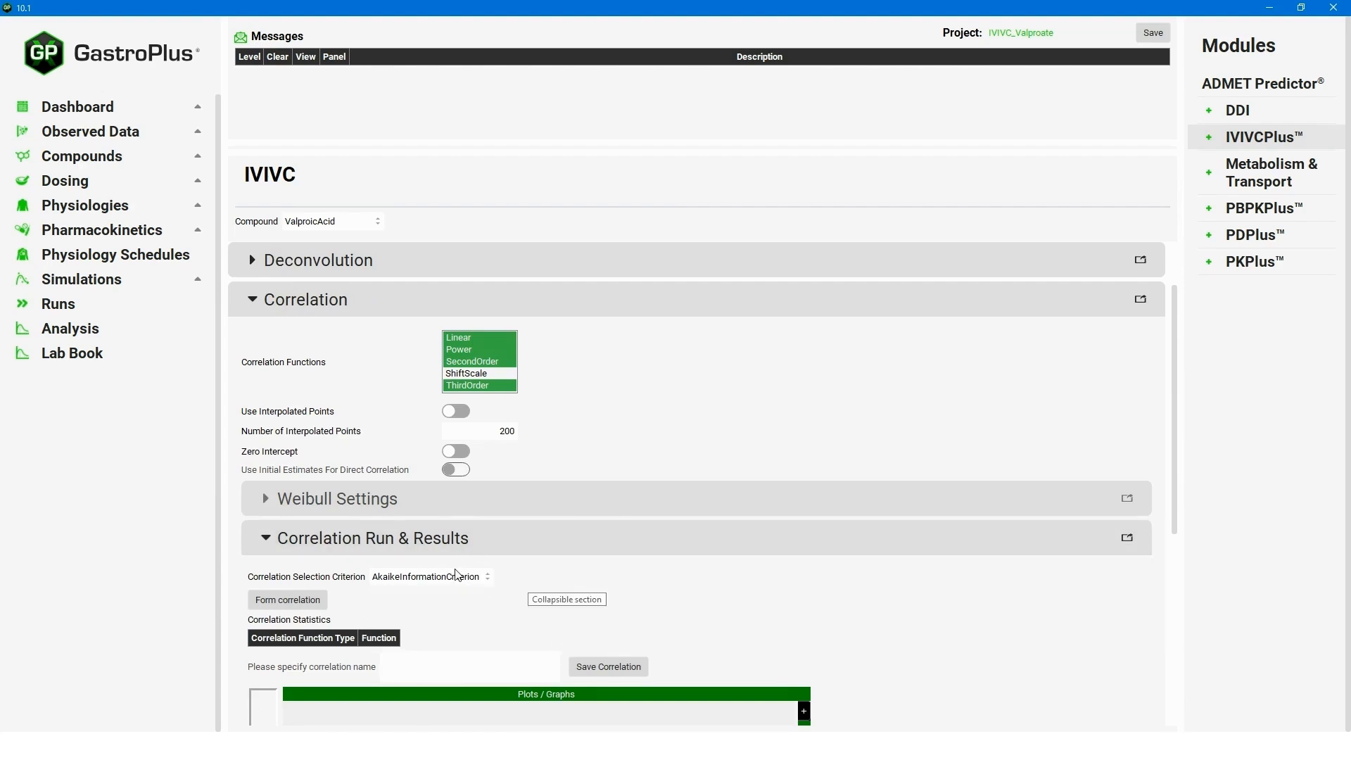
Fit the four correlation functions to the Fast, Moderate and Slow data.
scroll(1095, 518, down, 1)
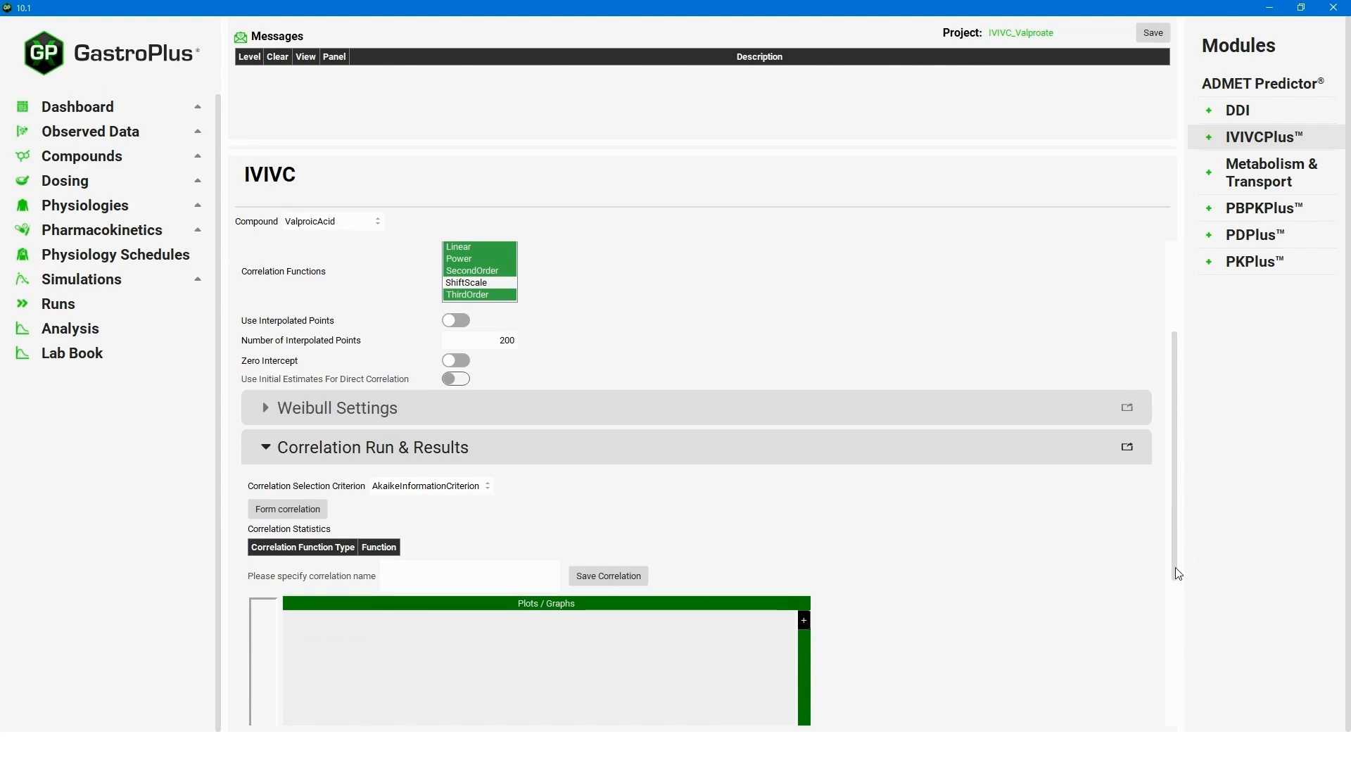
click(290, 510)
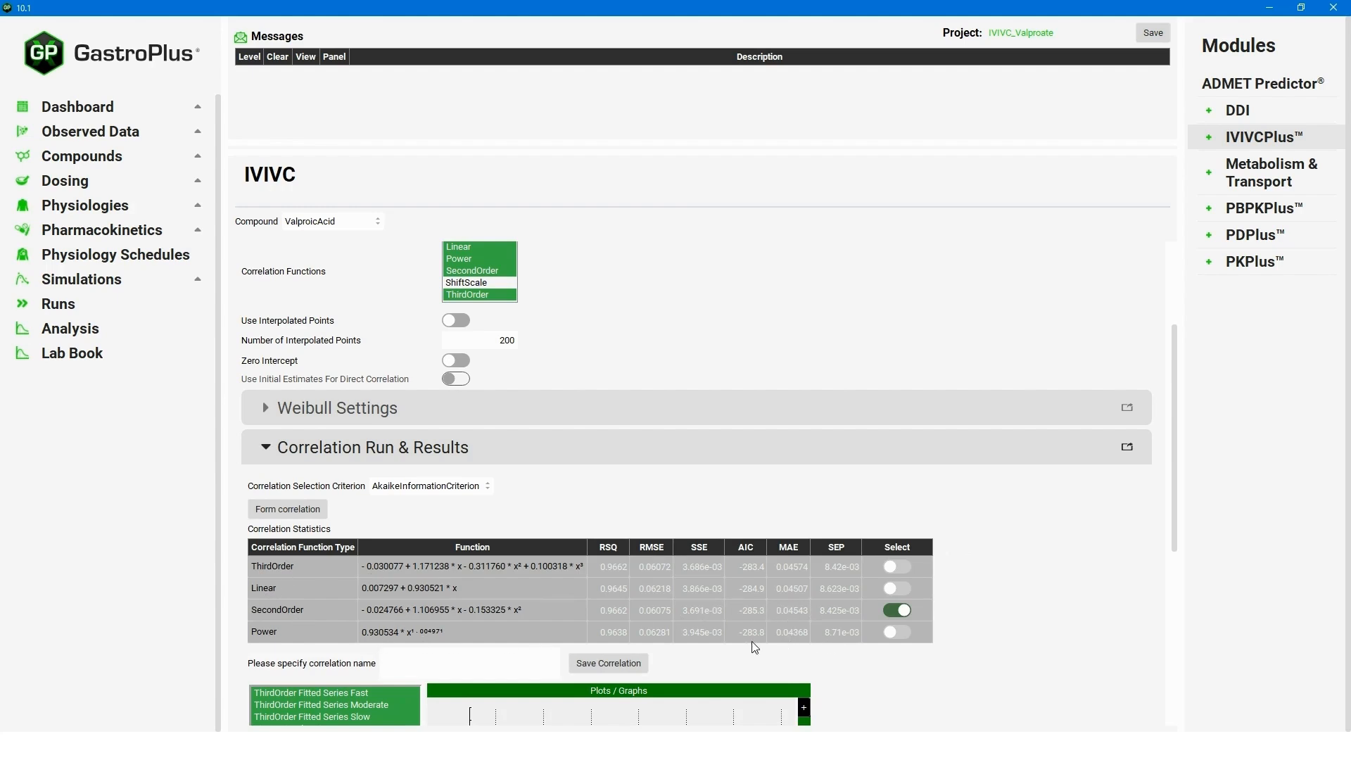
scroll(1173, 442, down, 3)
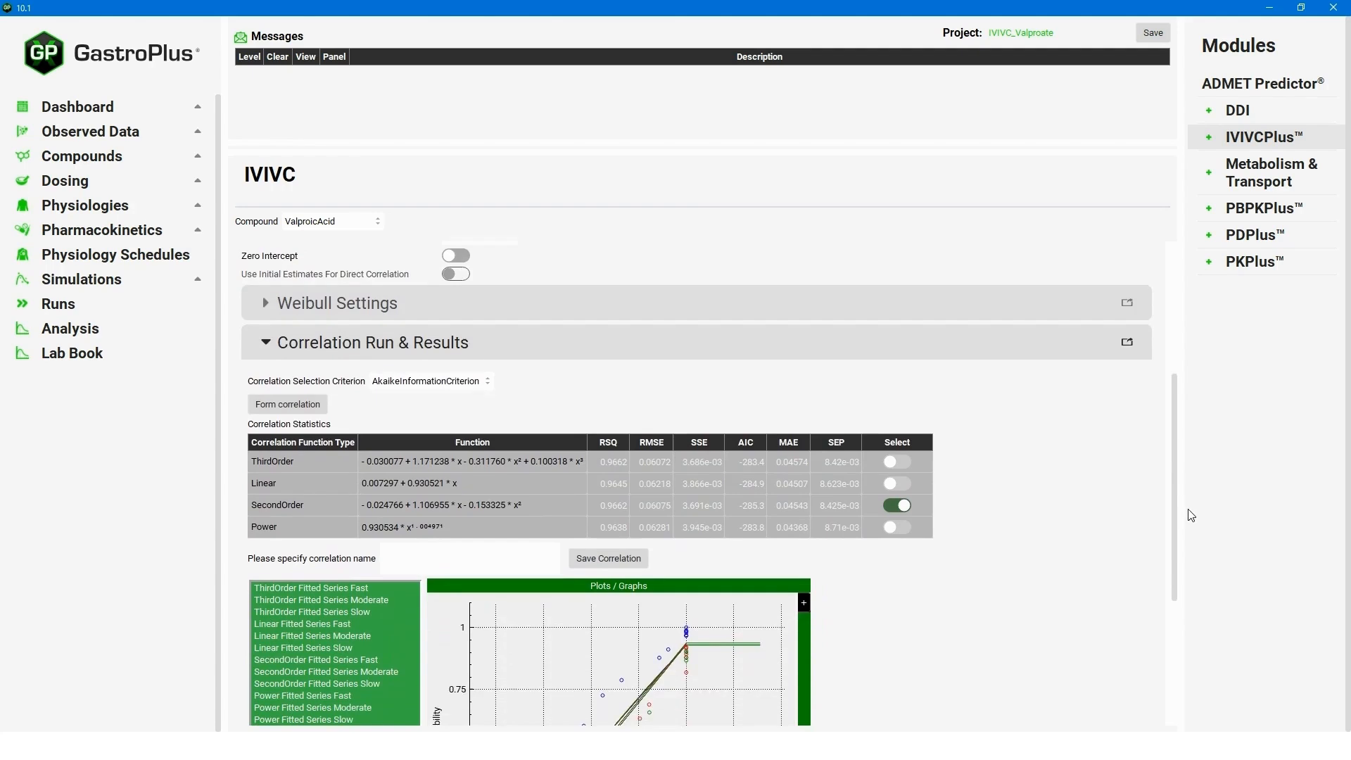
drag(1185, 561, 1167, 610)
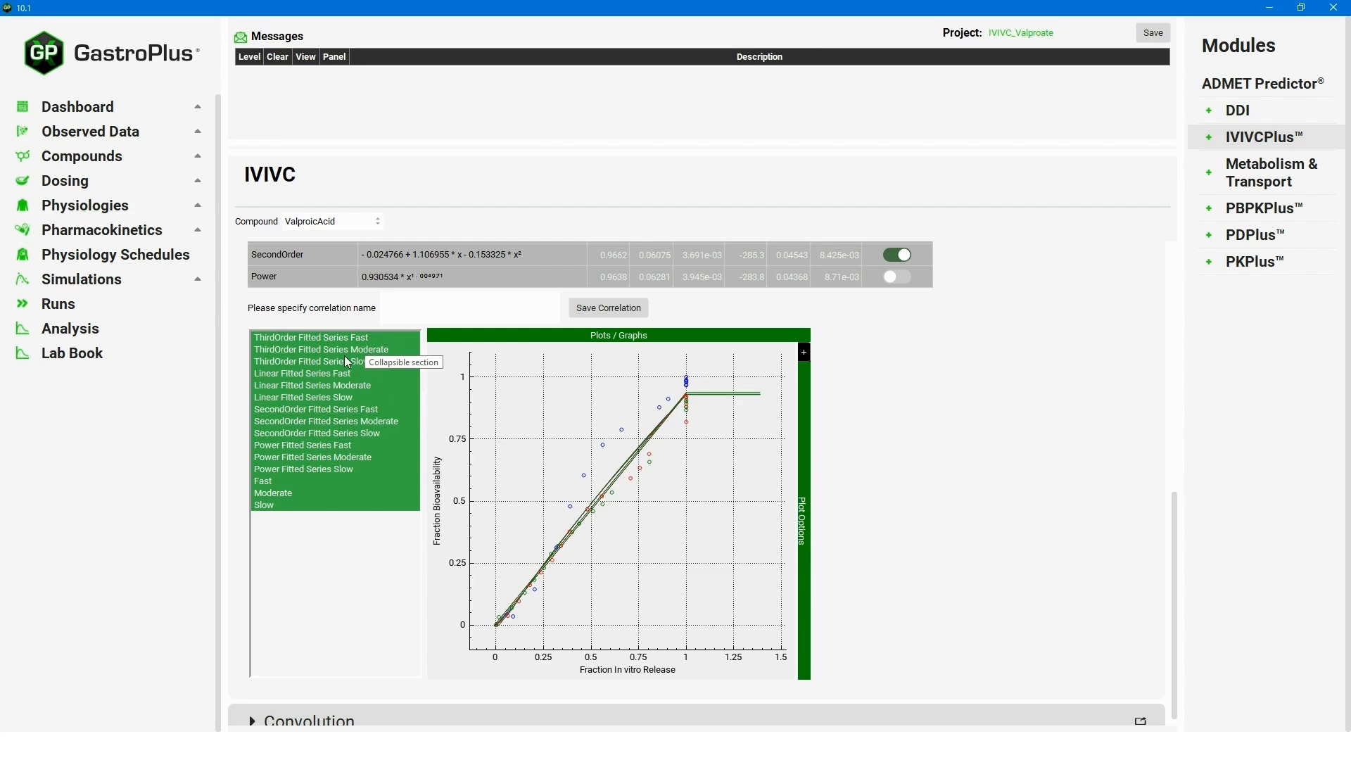
Hide the ThirdOrder, Linear and Power fitted series so only SecondOrder fits remain plotted.
click(279, 338)
click(278, 350)
click(279, 362)
click(278, 374)
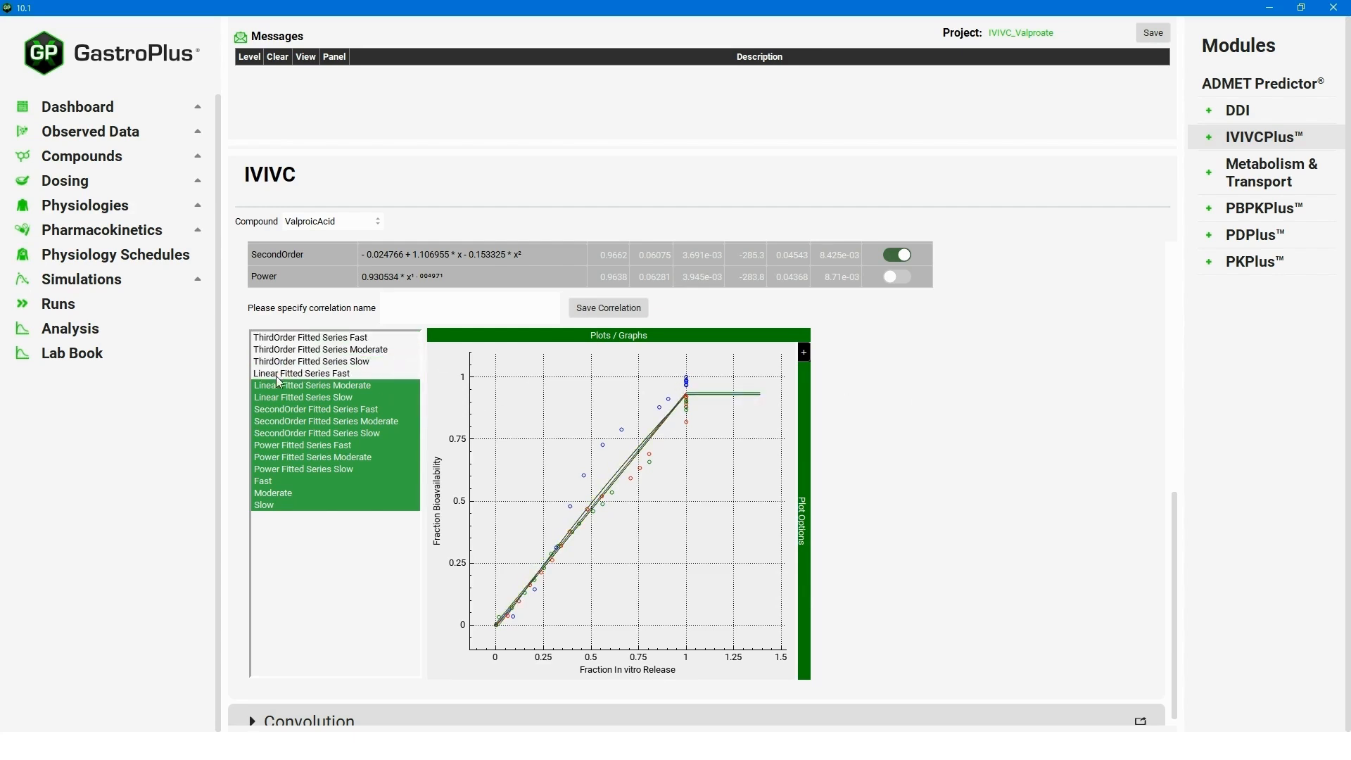
click(279, 385)
click(279, 397)
click(278, 446)
click(280, 458)
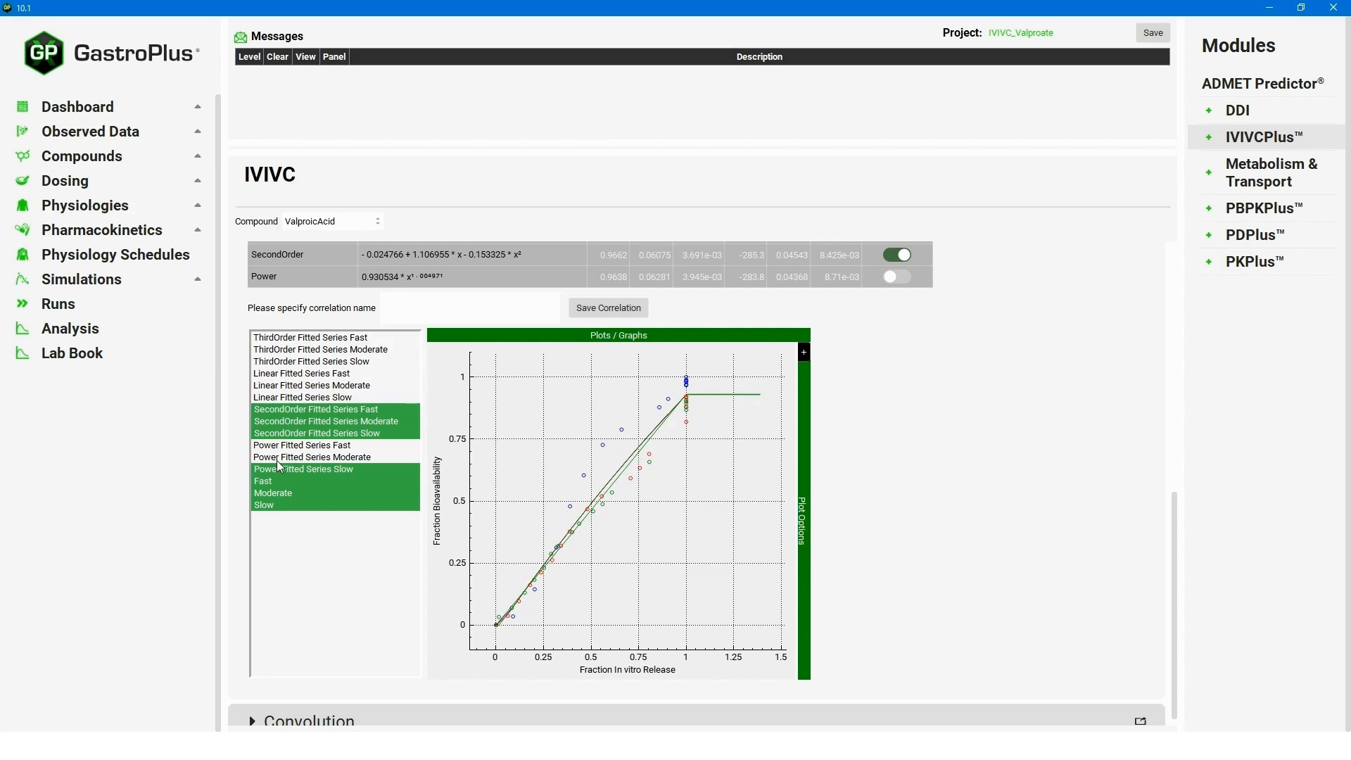
click(280, 470)
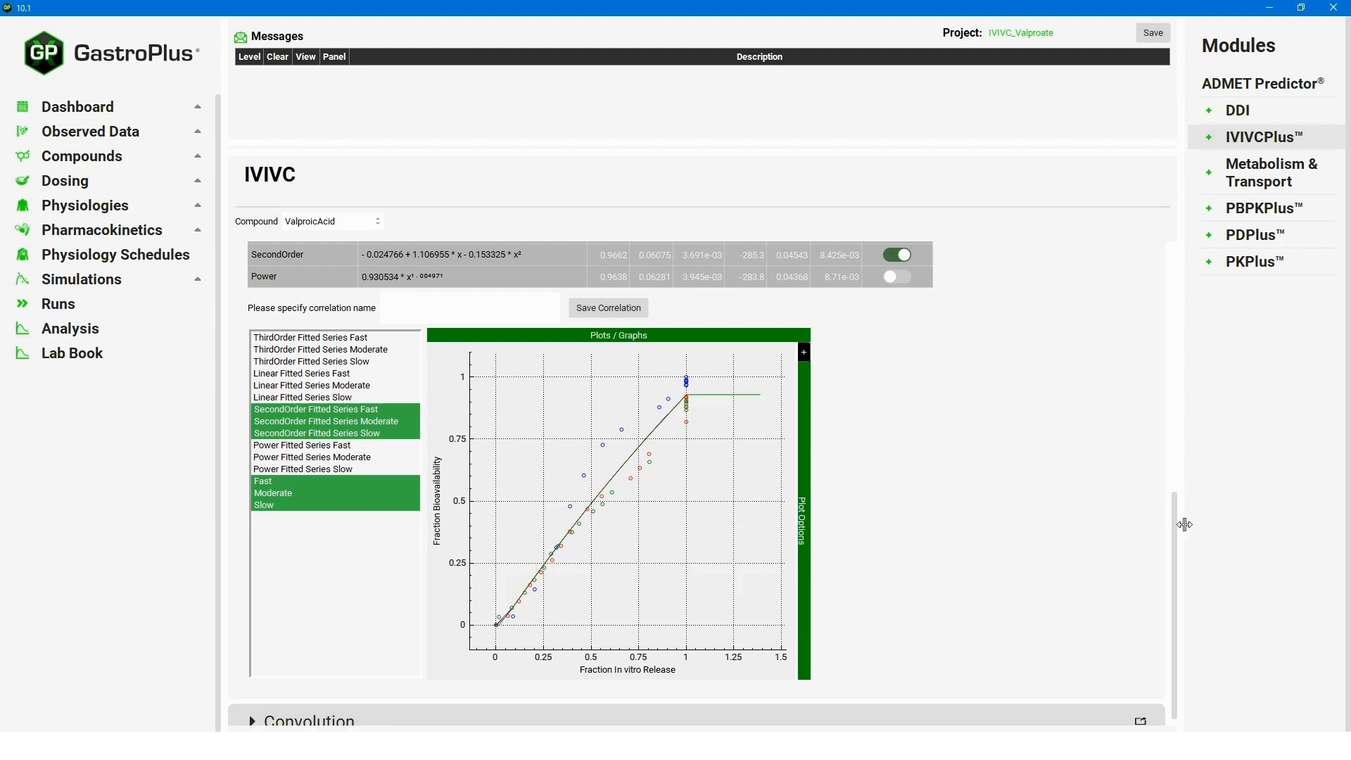
scroll(1182, 583, down, 1)
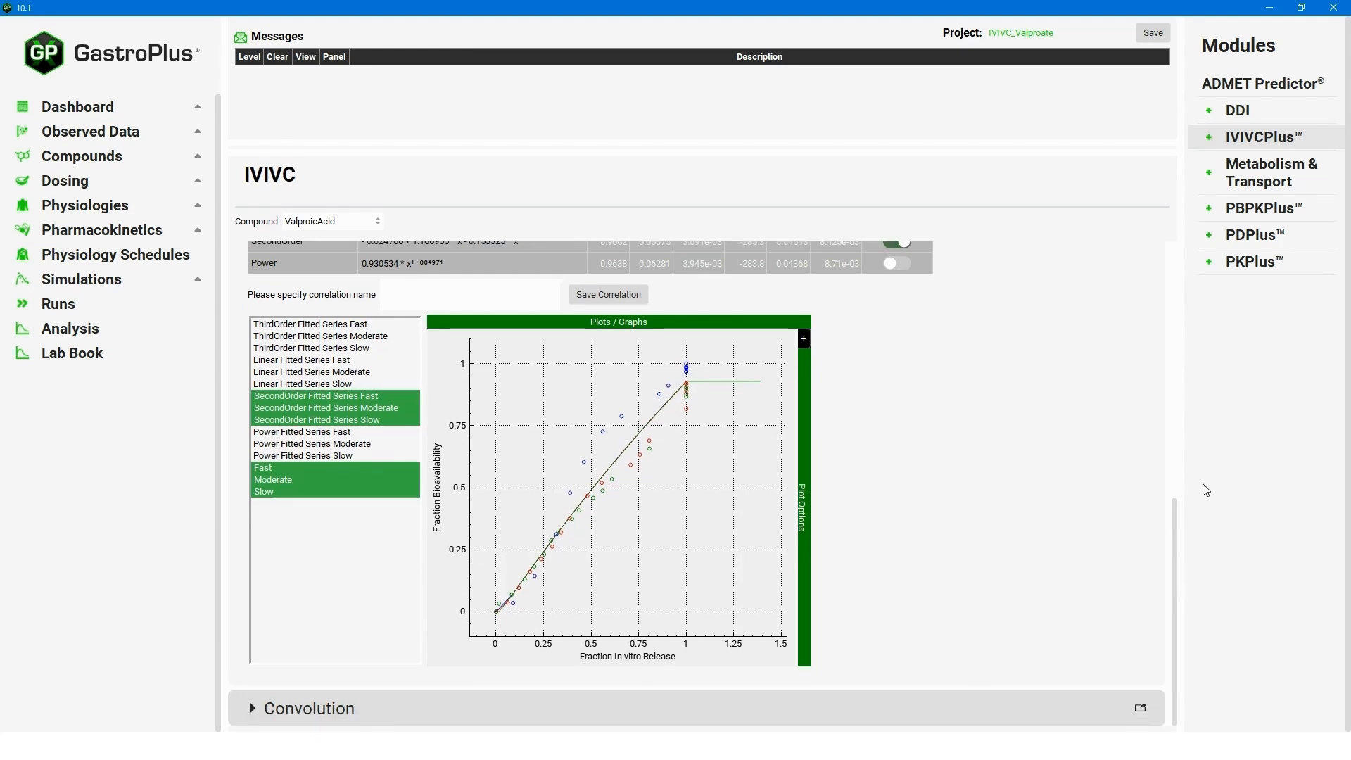
scroll(1181, 616, up, 5)
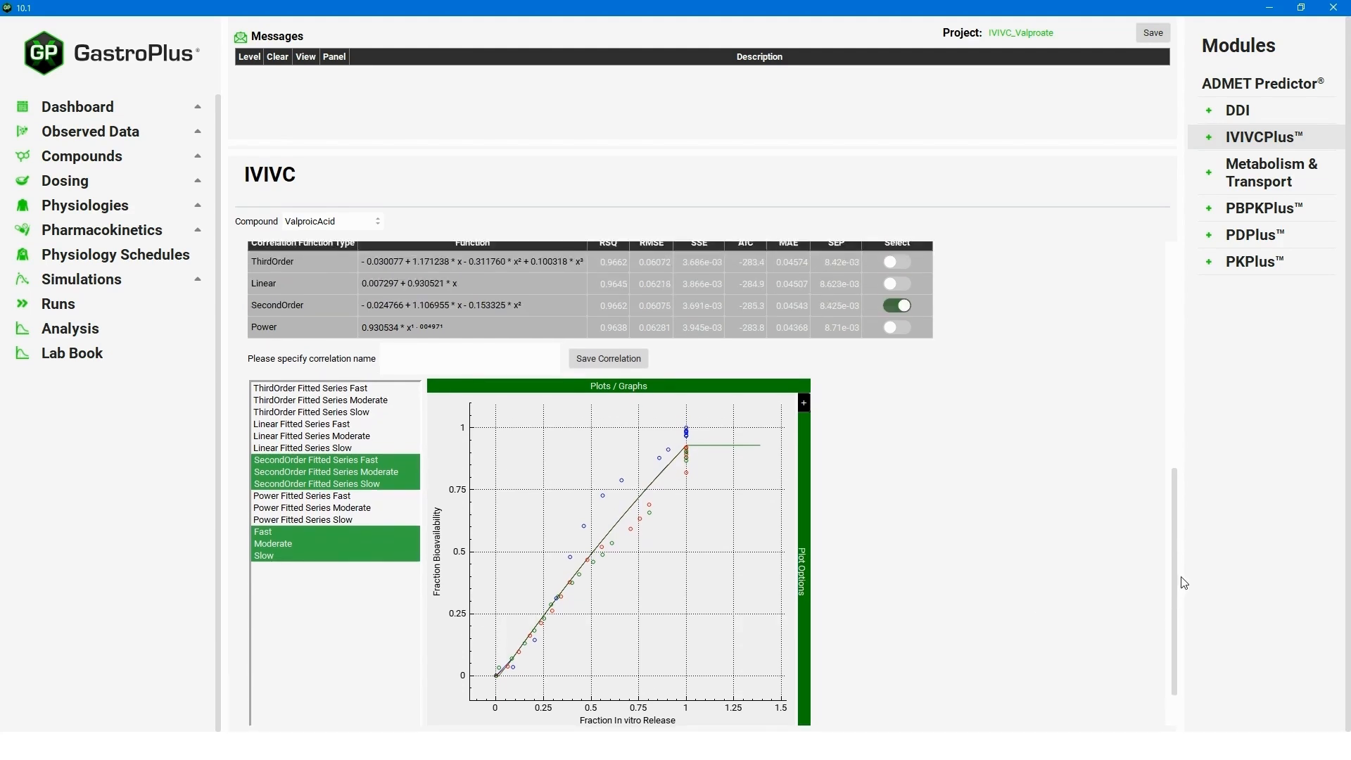
scroll(1185, 583, up, 10)
click(415, 490)
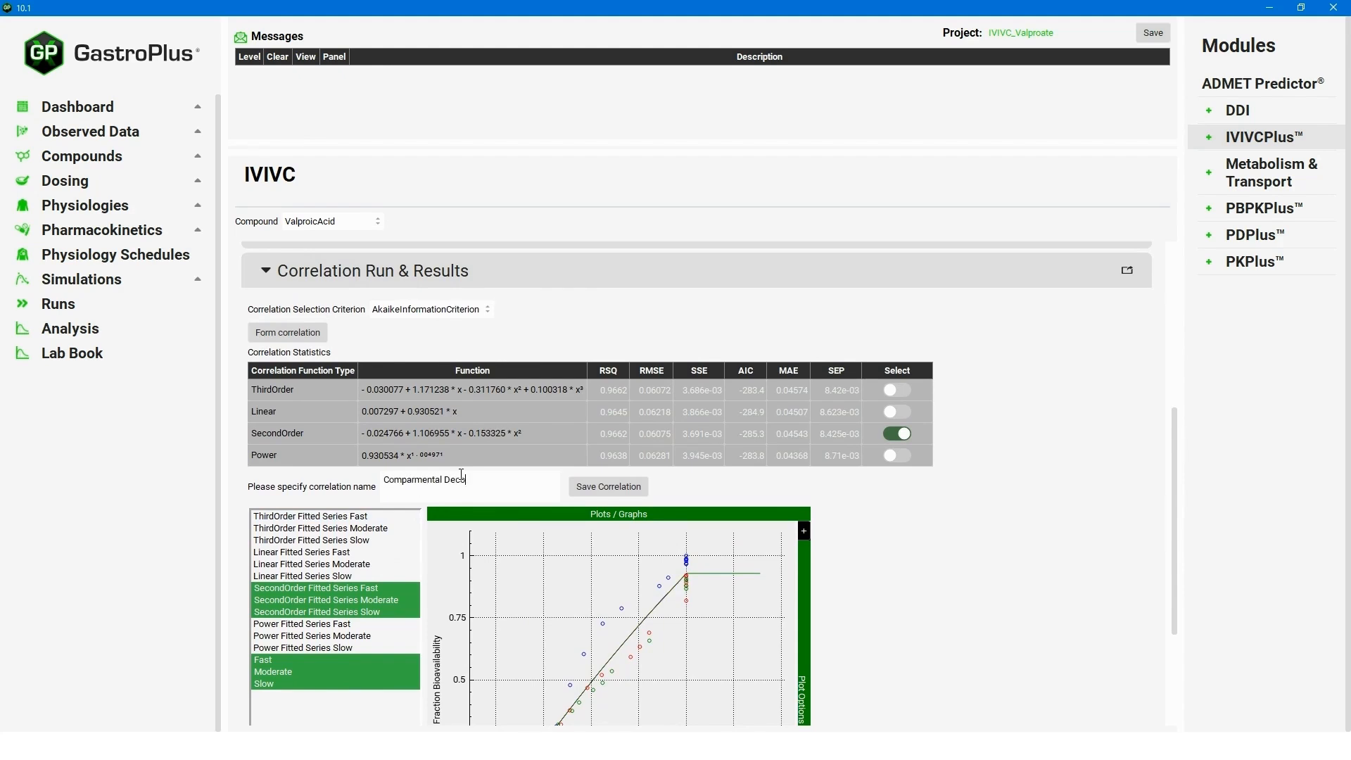
Save the SecondOrder correlation as 'Comparmental Deconvolution' and collapse its results section.
text(Comparmental Deconvolution)
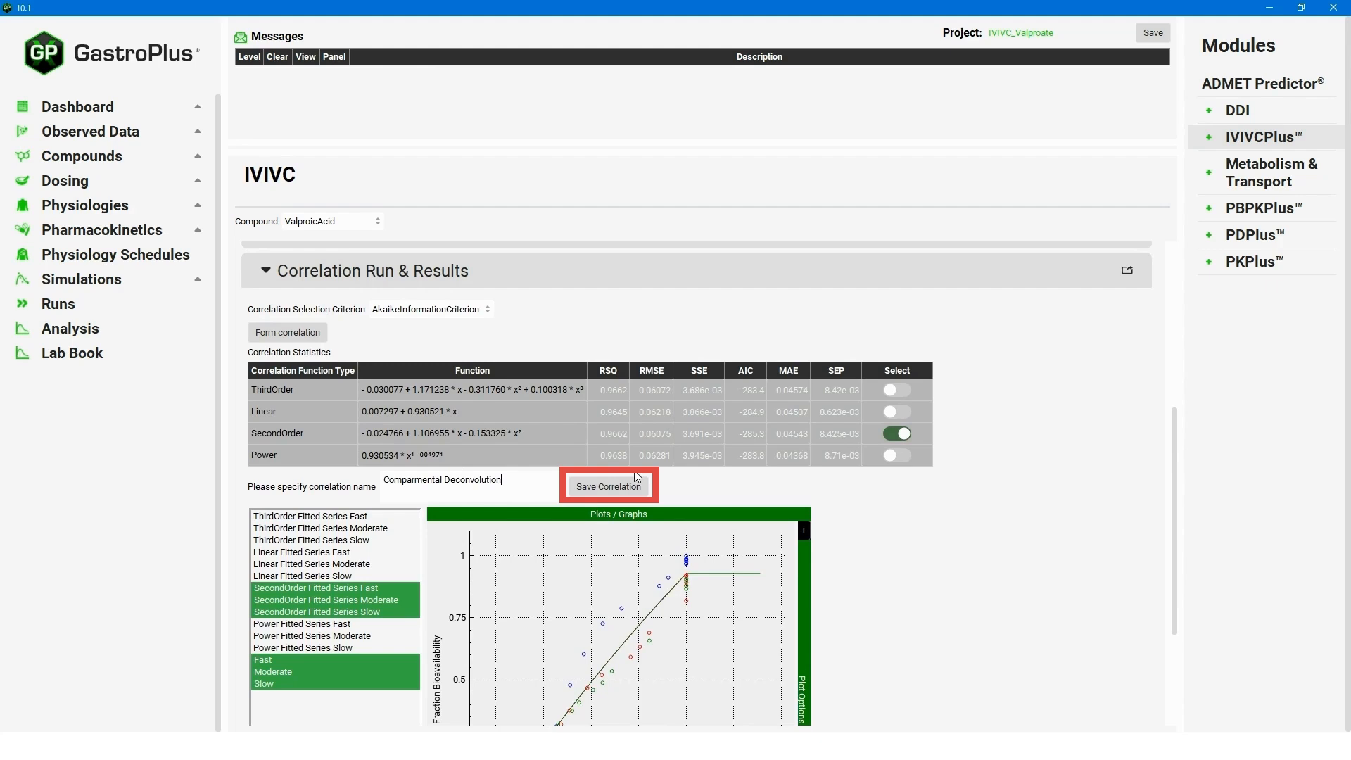
click(610, 486)
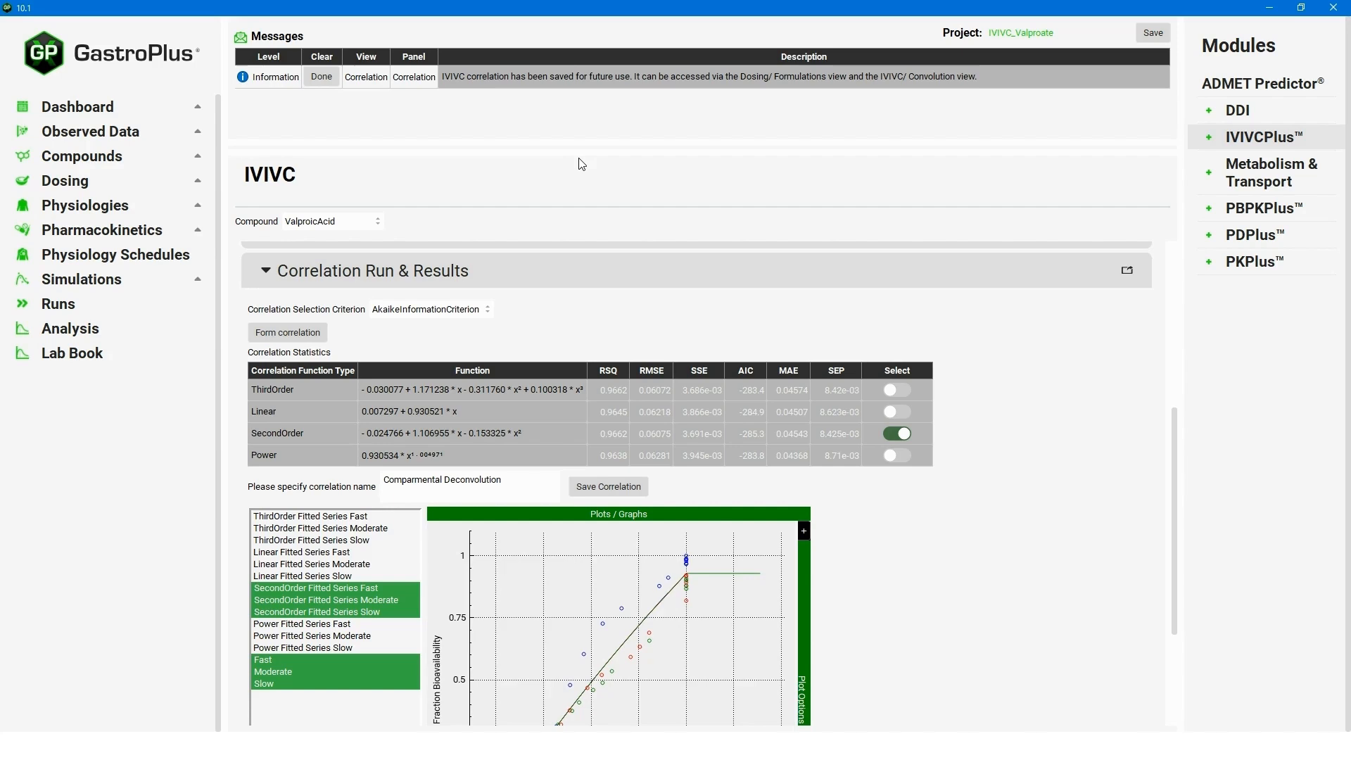
click(328, 79)
scroll(708, 482, down, 3)
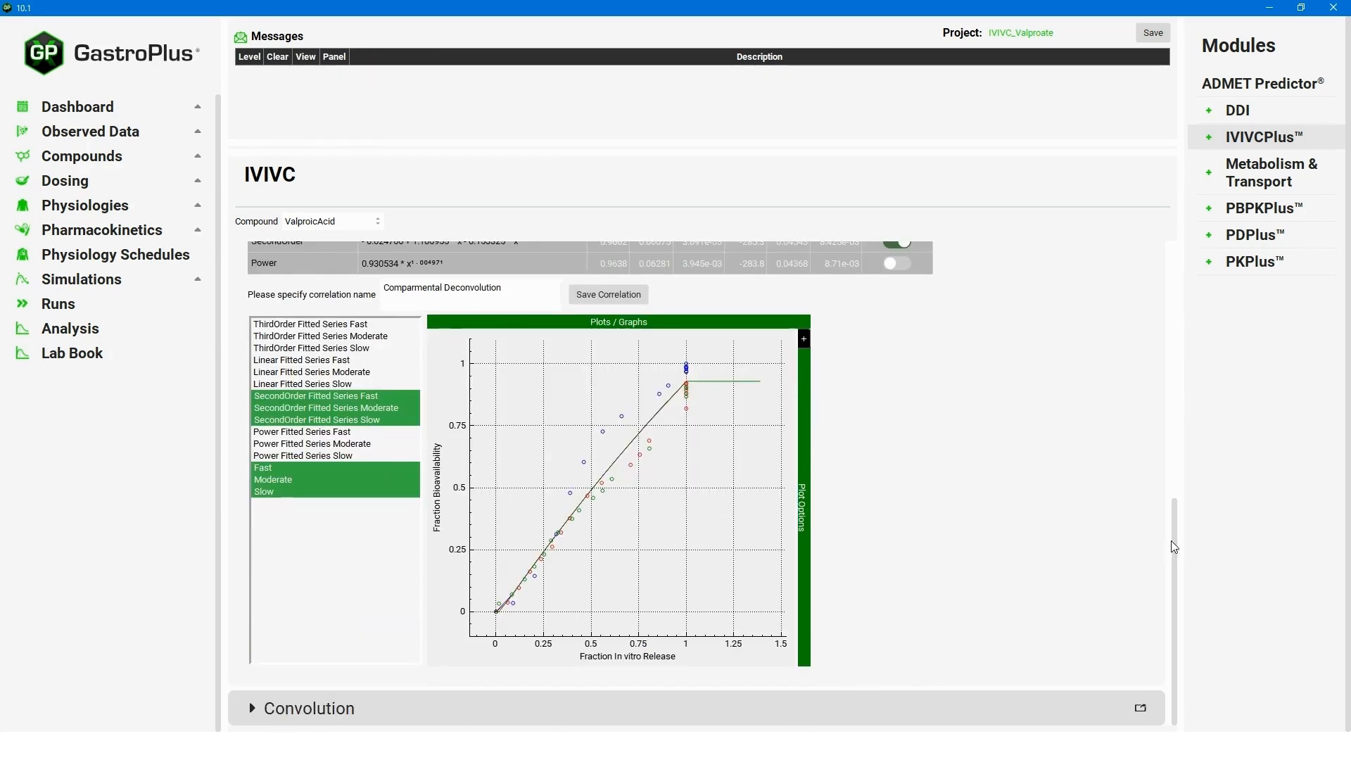
drag(1176, 513, 1179, 407)
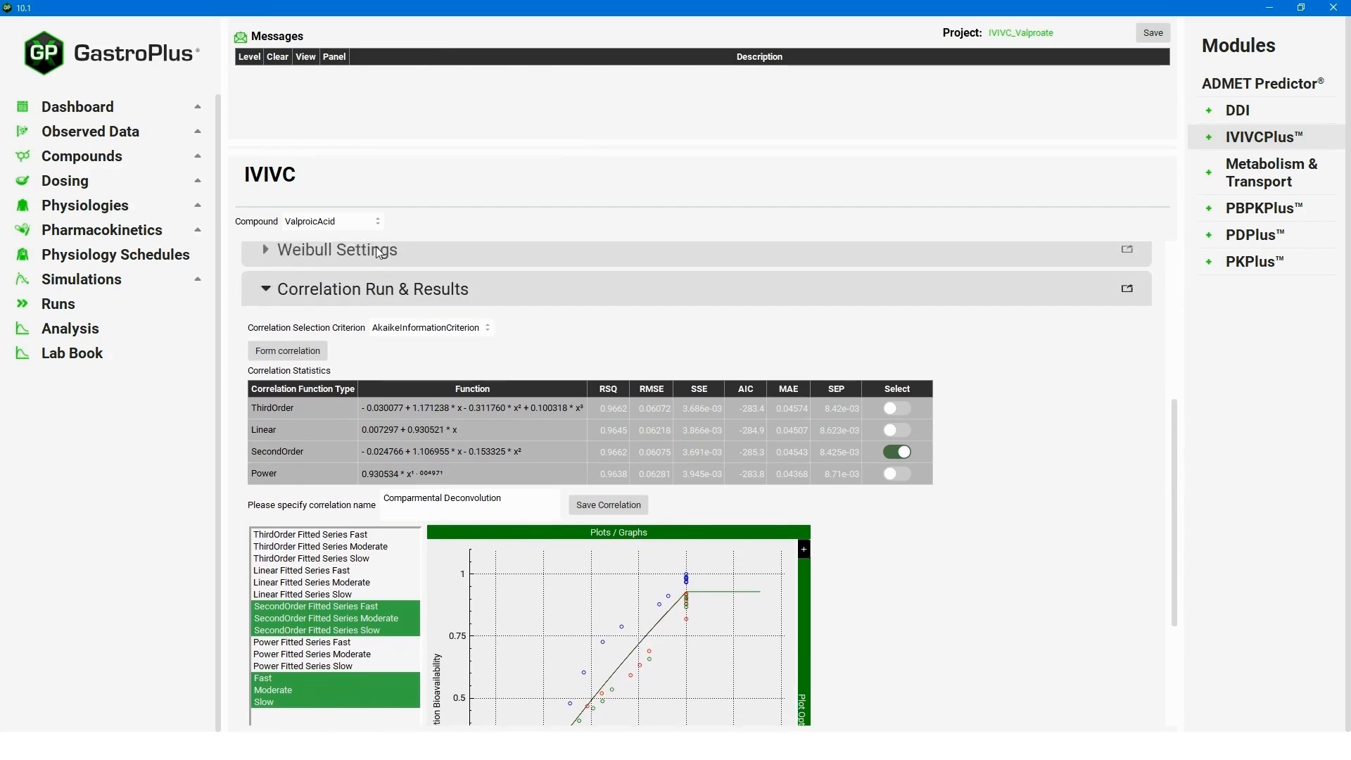
click(266, 292)
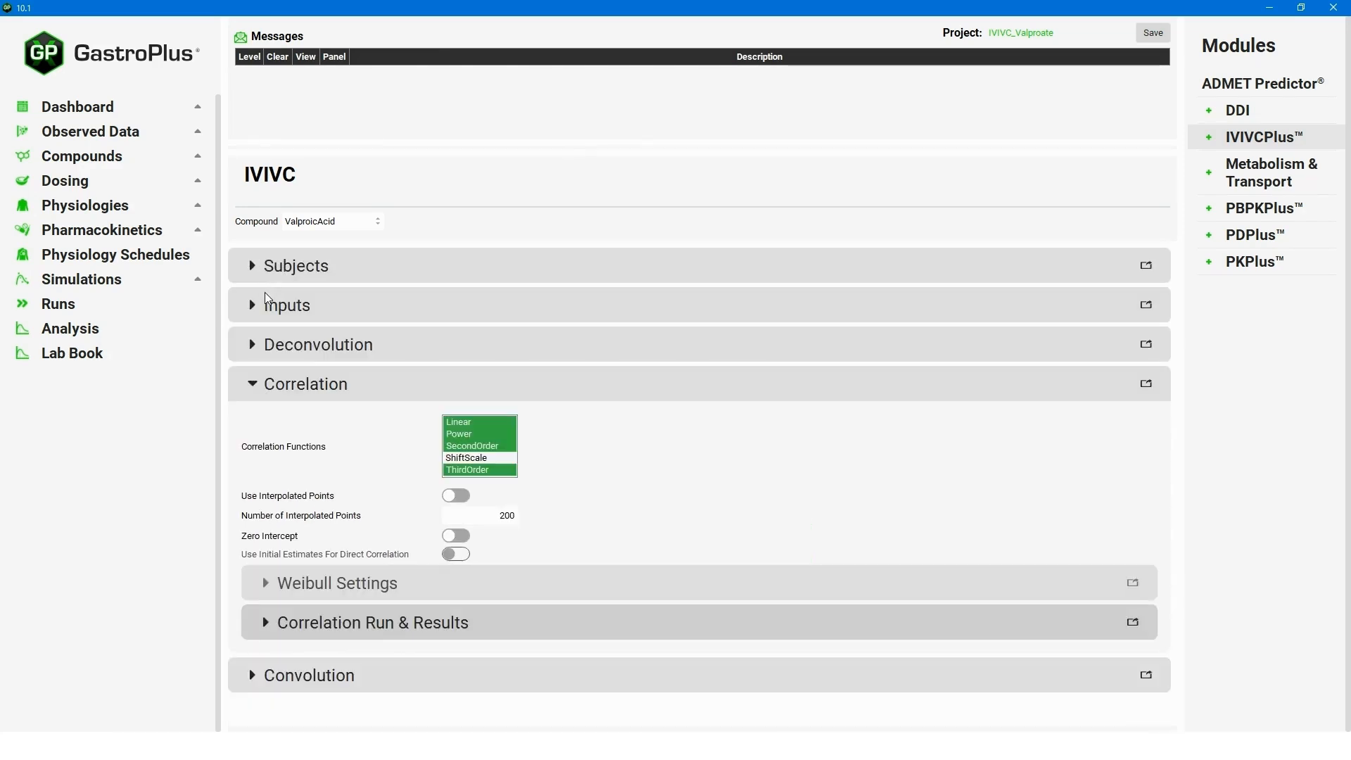
Select the Fast, Moderate and Slow inputs and the average subject for convolution.
click(251, 675)
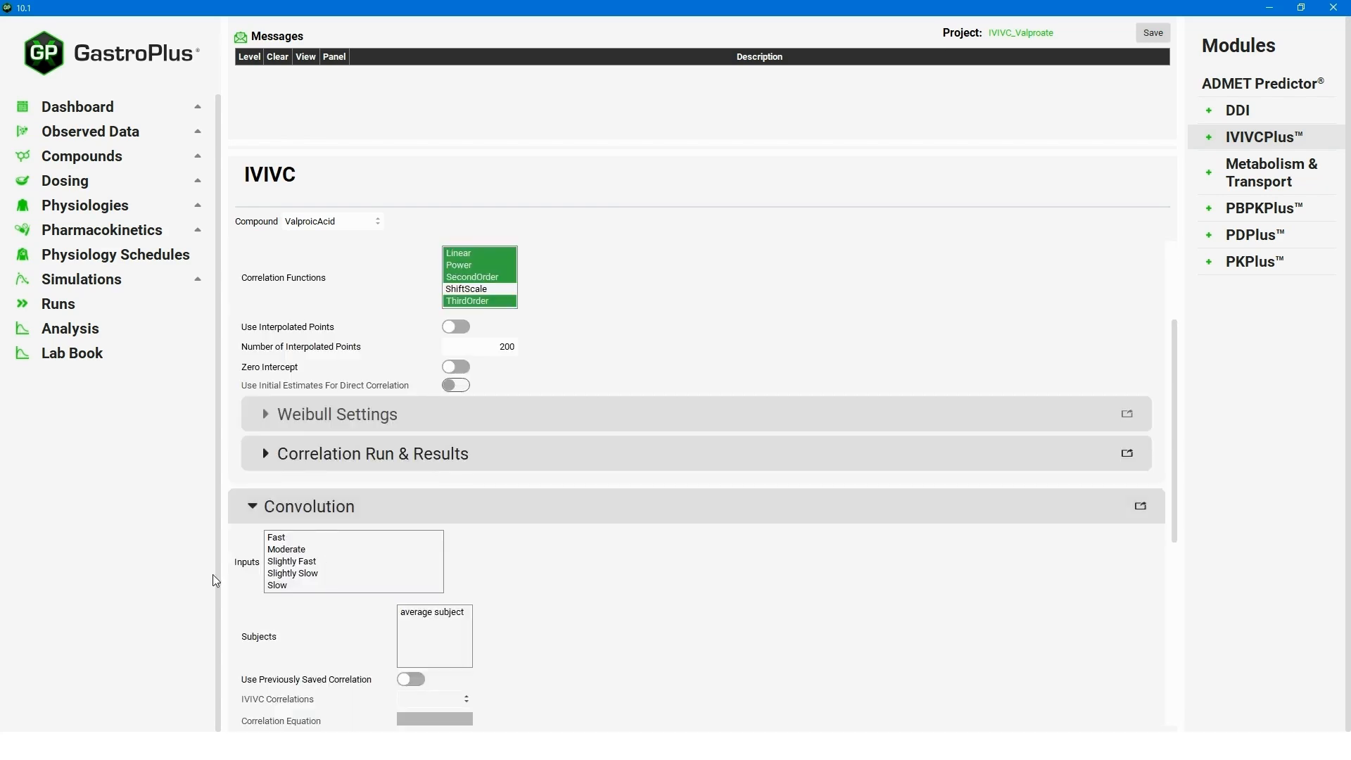
scroll(577, 553, down, 1)
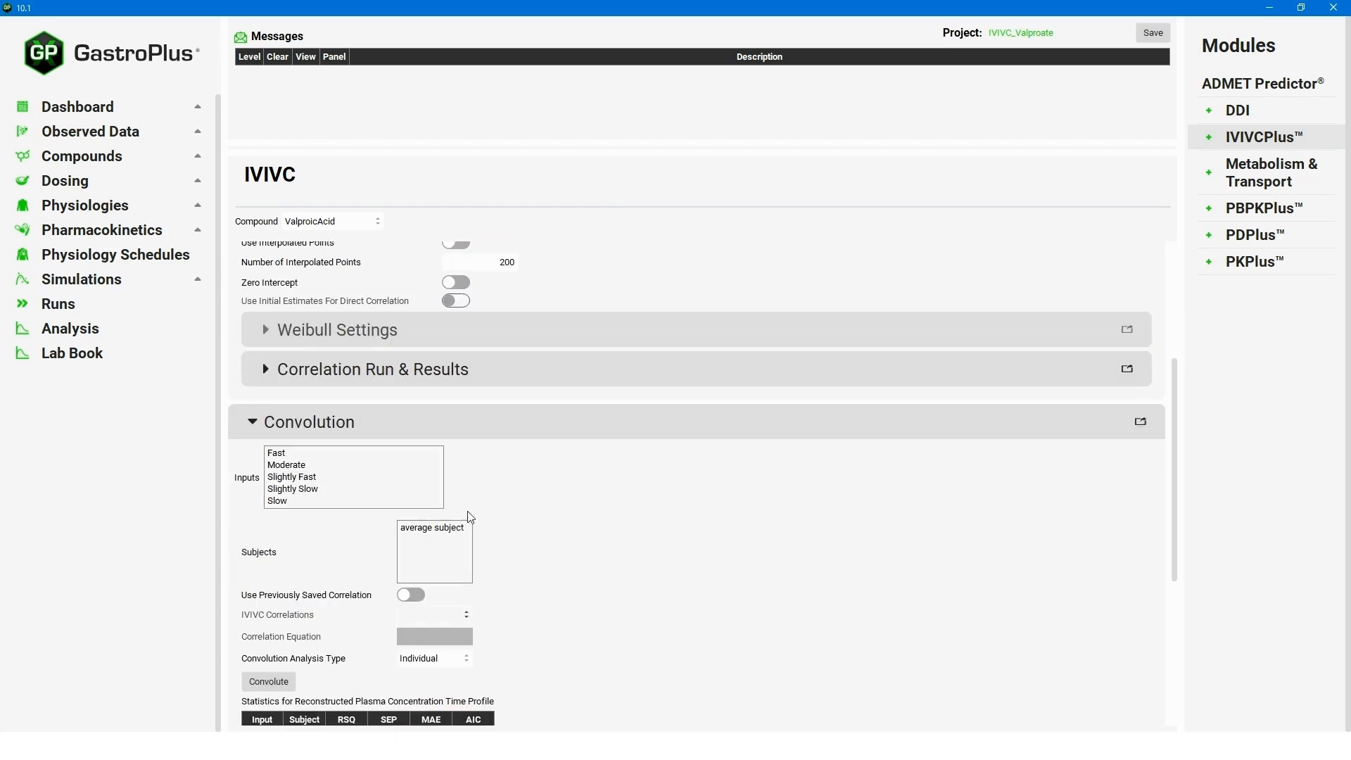
click(297, 454)
ctrl+click(304, 466)
ctrl+click(278, 501)
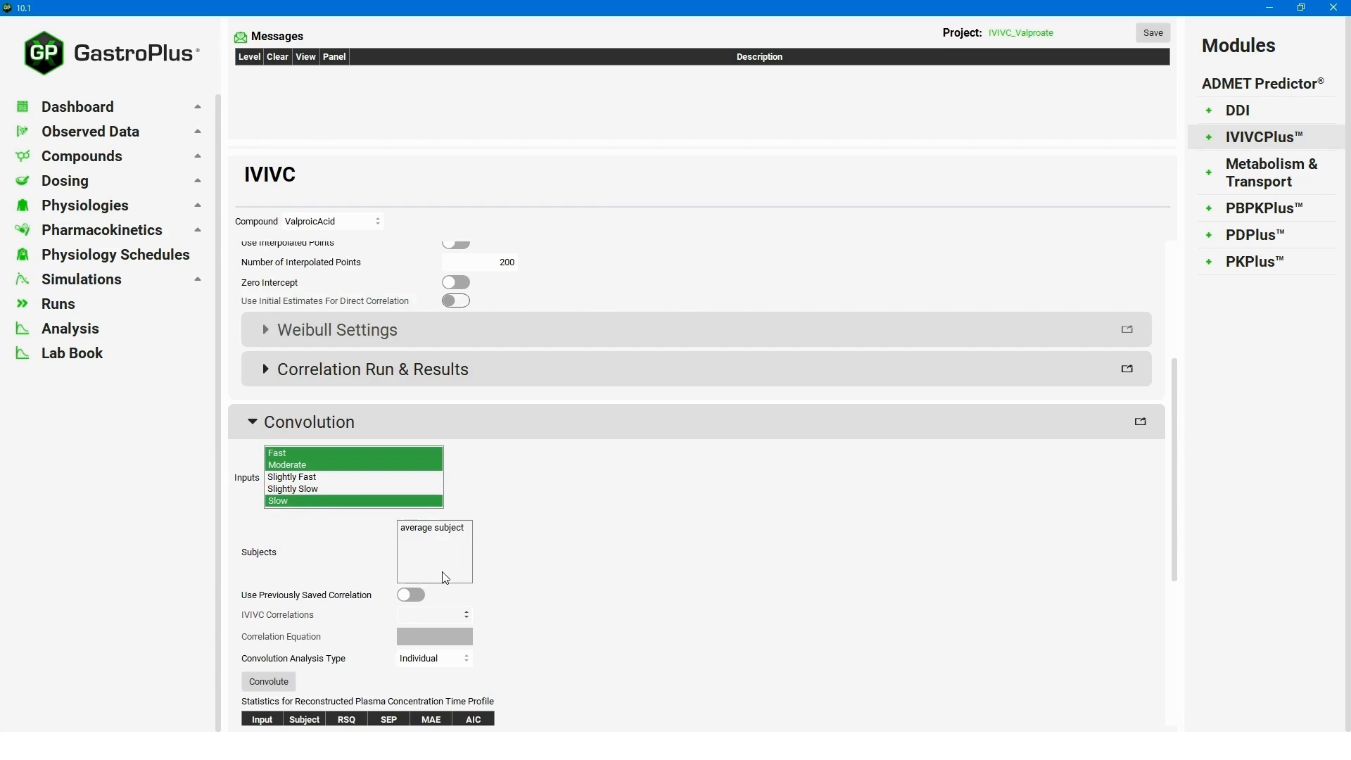
click(435, 529)
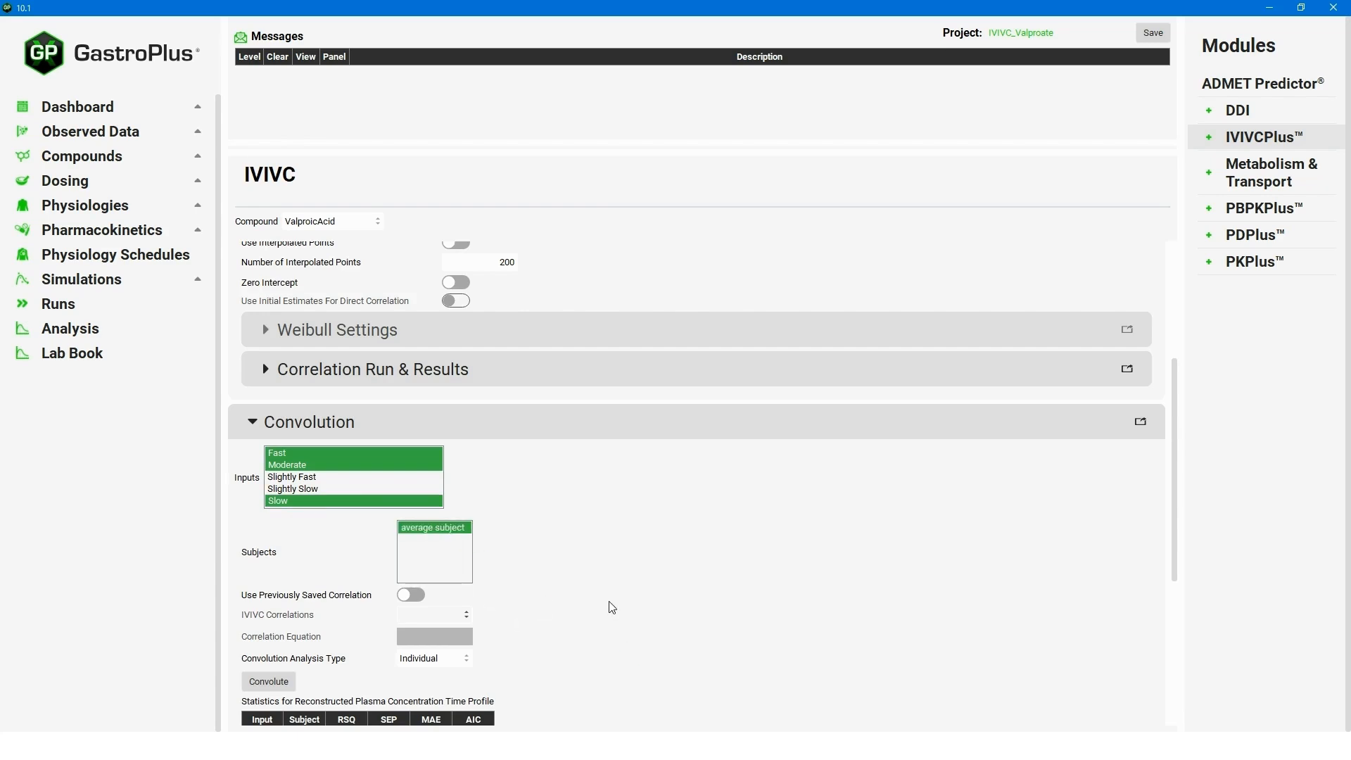
scroll(598, 605, down, 2)
scroll(588, 603, down, 1)
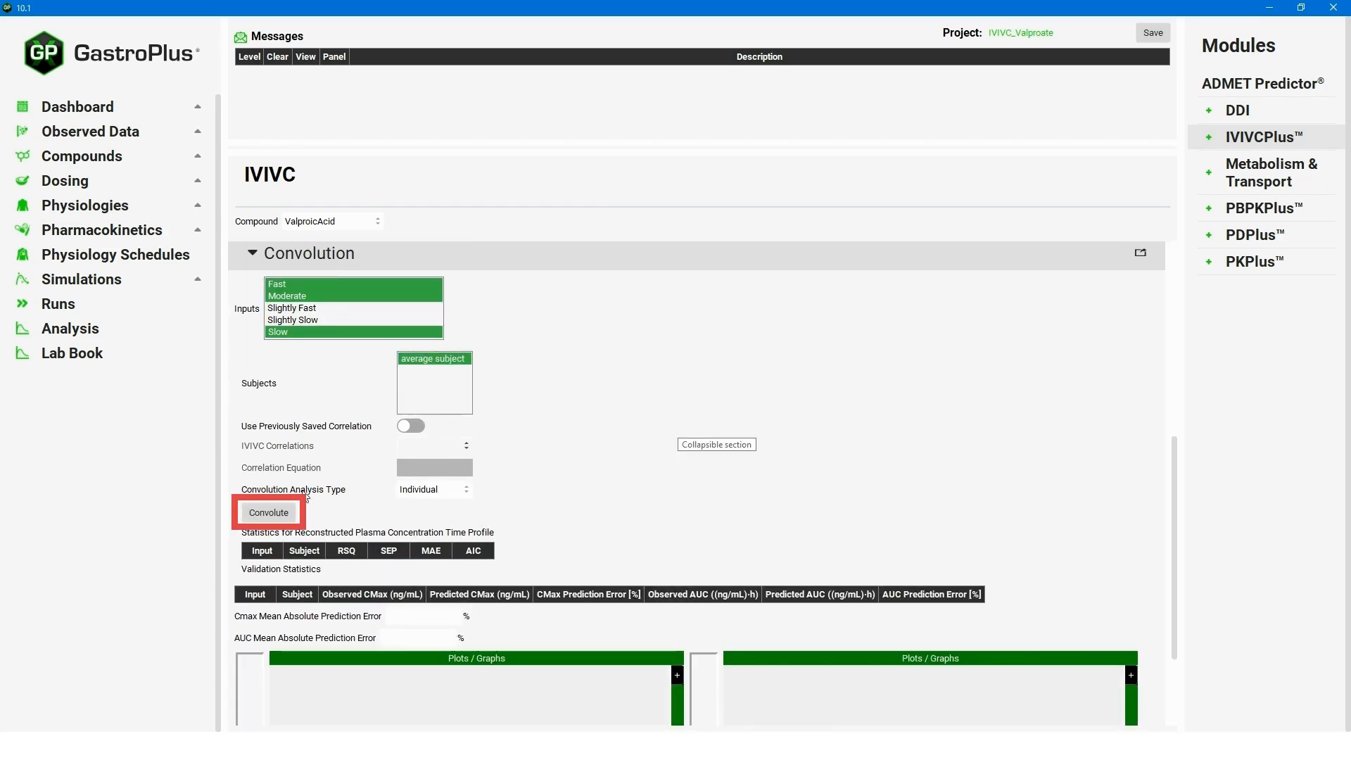
Run the convolution and review the 8.02% Cmax and 4.228% AUC prediction errors.
click(266, 514)
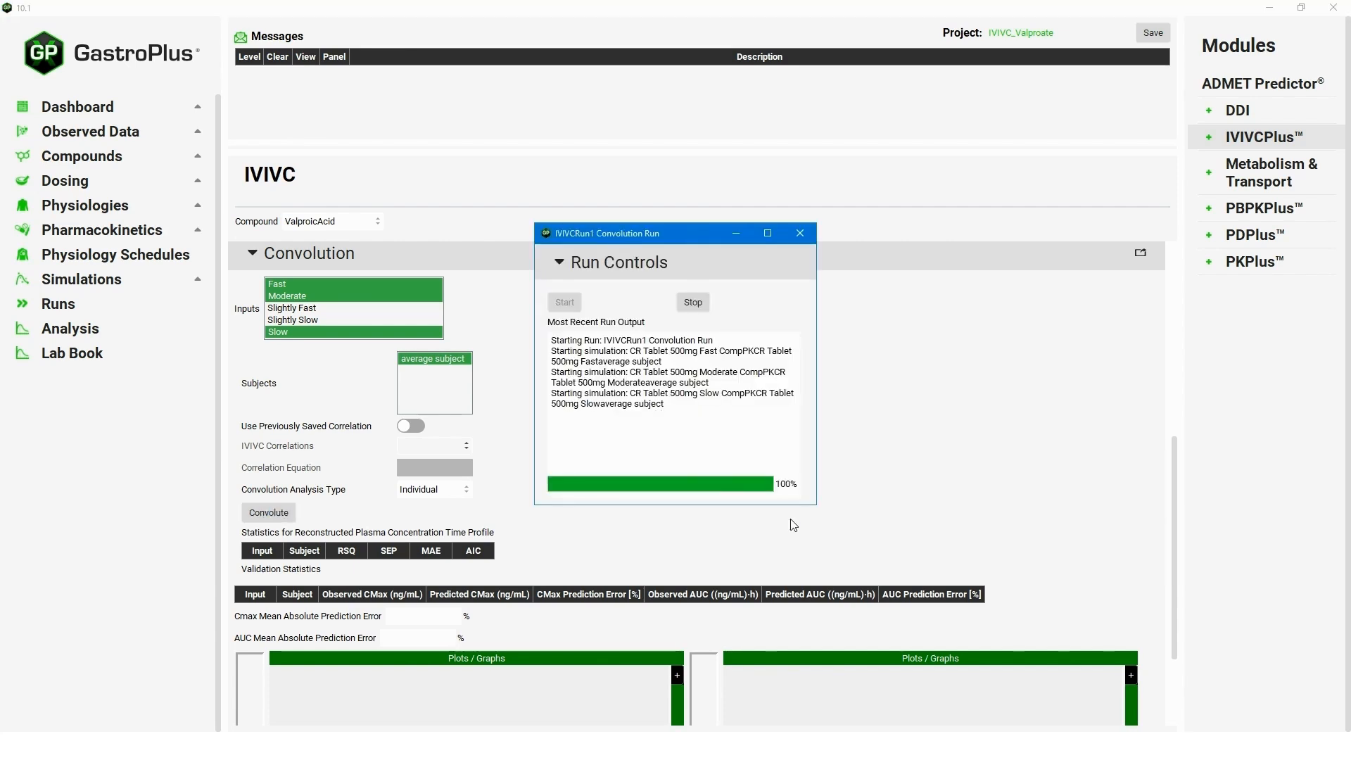
drag(1175, 451, 1173, 558)
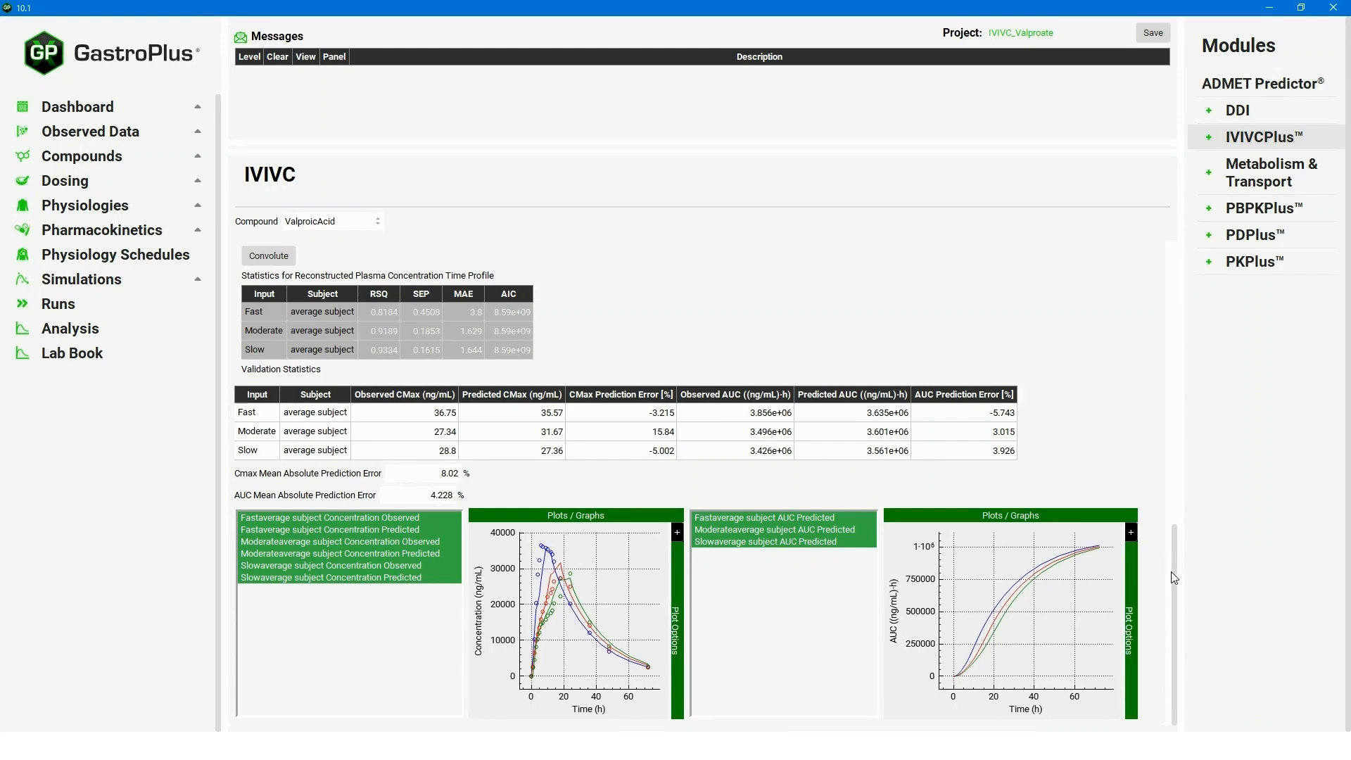
drag(1173, 563, 1187, 427)
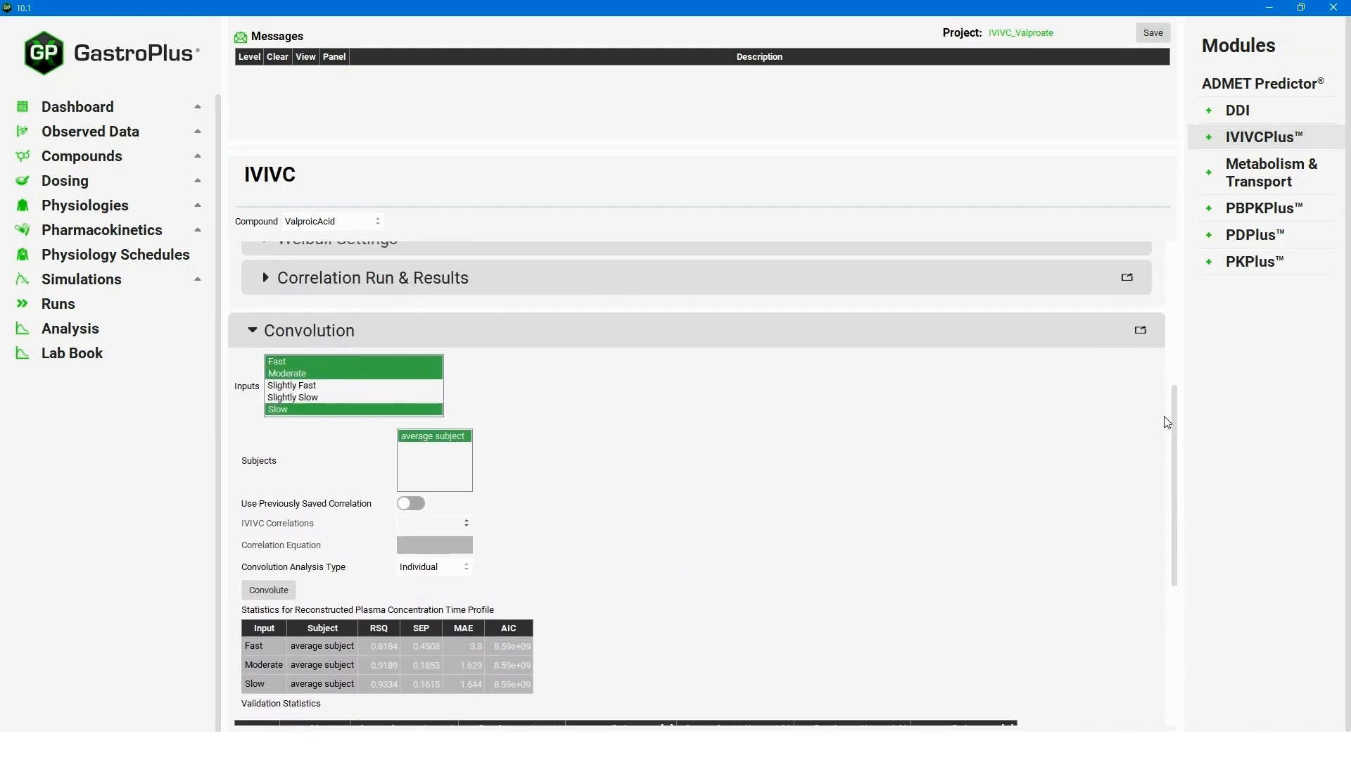
Swap the convolution inputs to Slightly Fast and Slightly Slow and rerun the convolution.
click(281, 372)
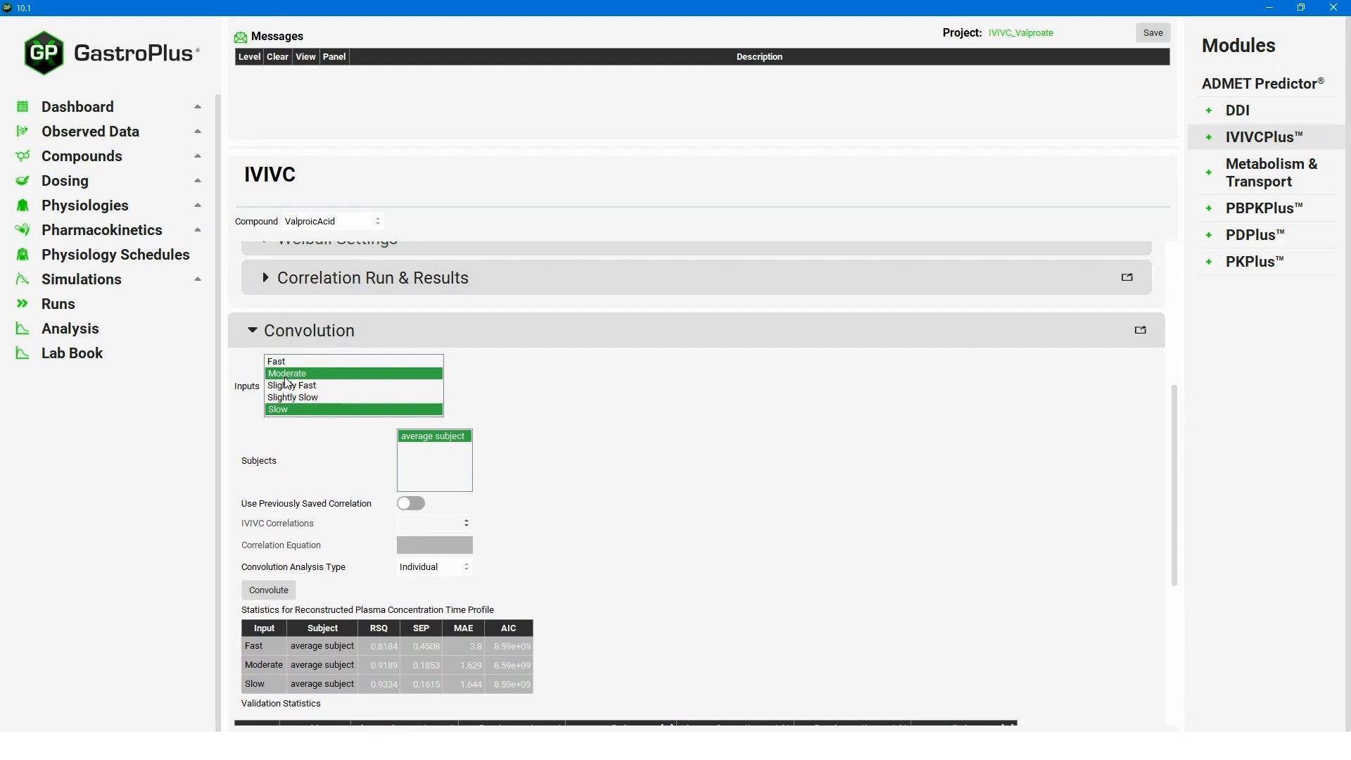
click(287, 409)
click(287, 409)
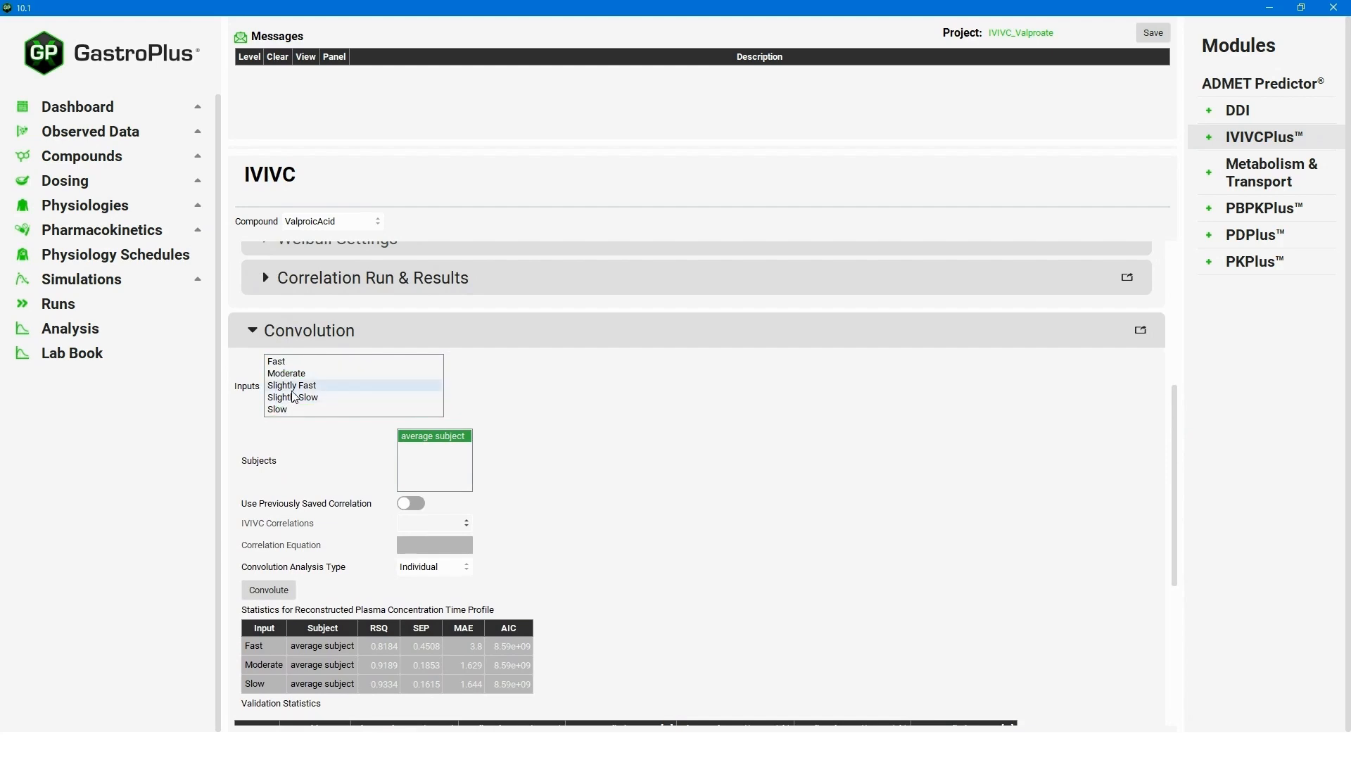
click(290, 385)
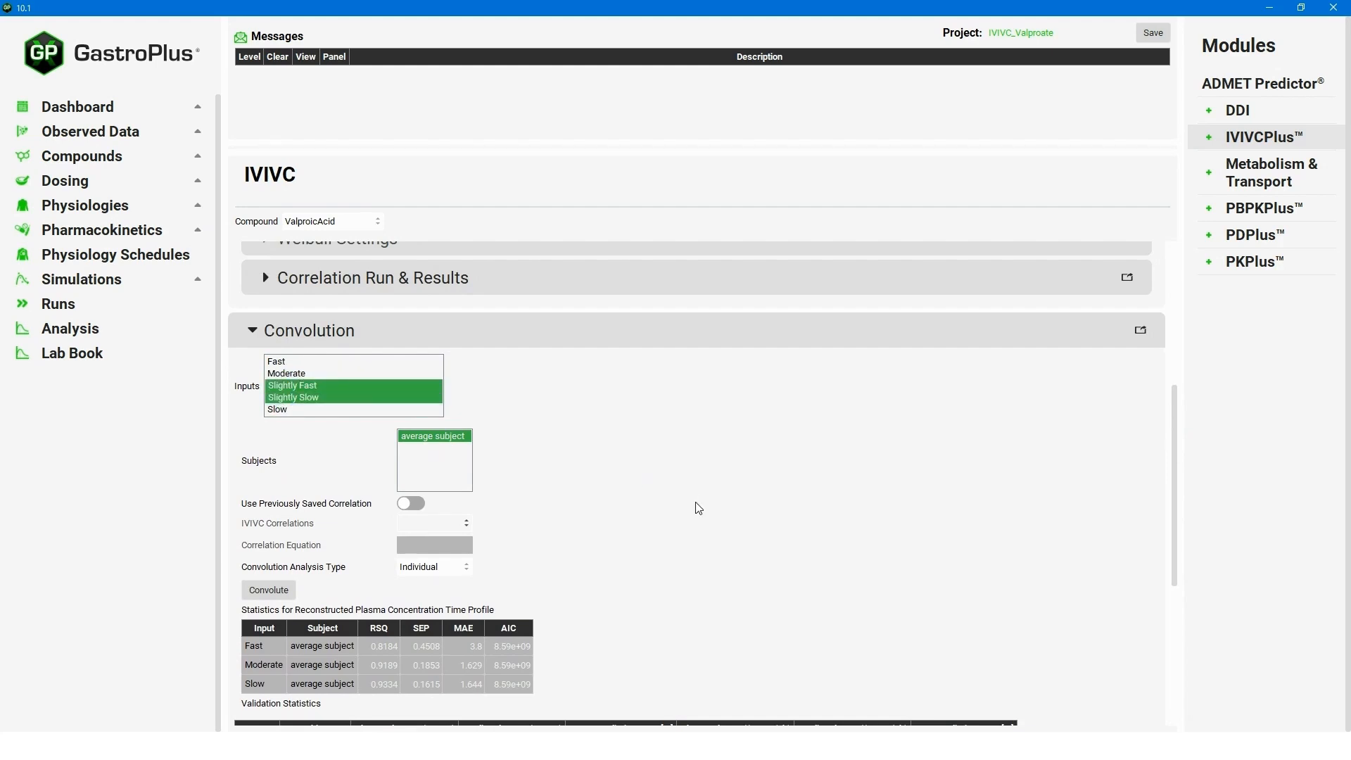
click(274, 590)
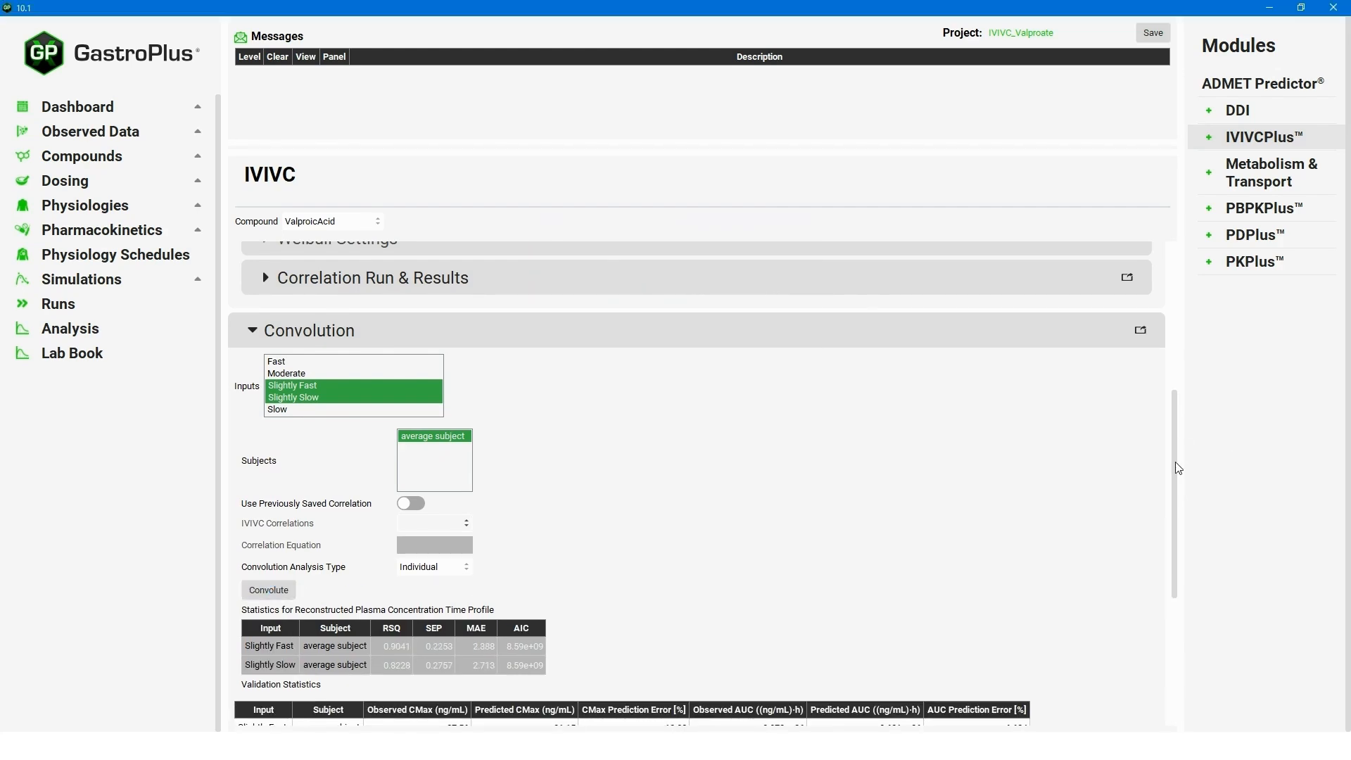
drag(1175, 466, 1169, 593)
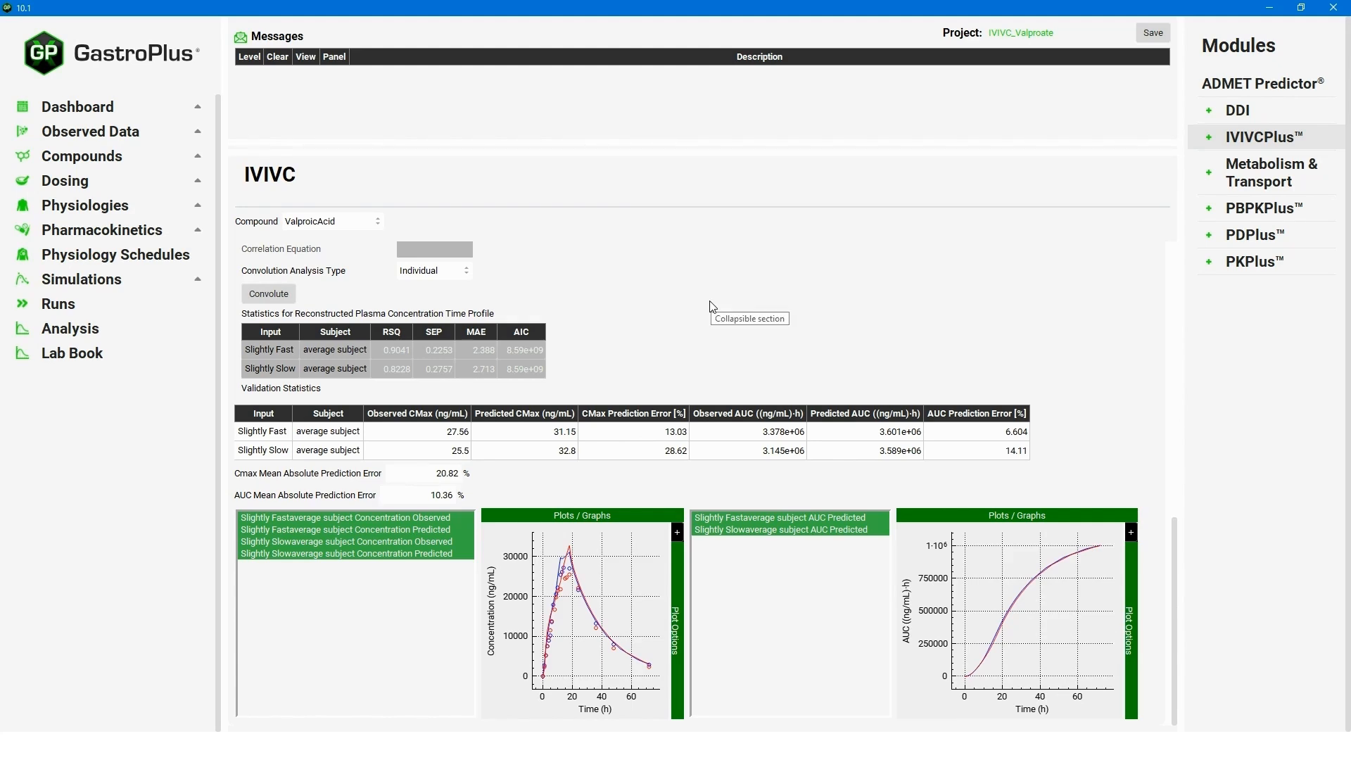
Review the 20.82% Cmax and 10.36% AUC errors, then collapse the Convolution and Correlation sections.
key(alt+Tab)
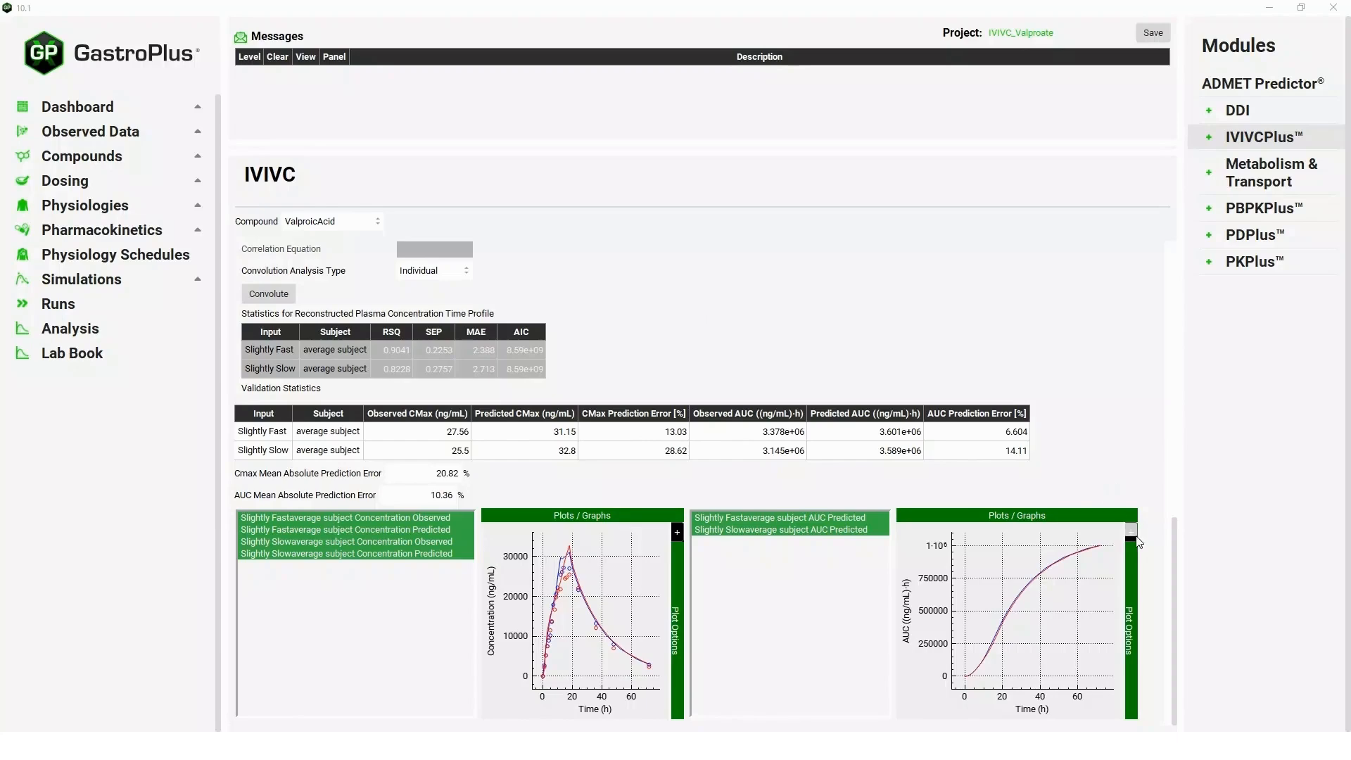
drag(1172, 538, 1188, 391)
click(1002, 392)
click(259, 386)
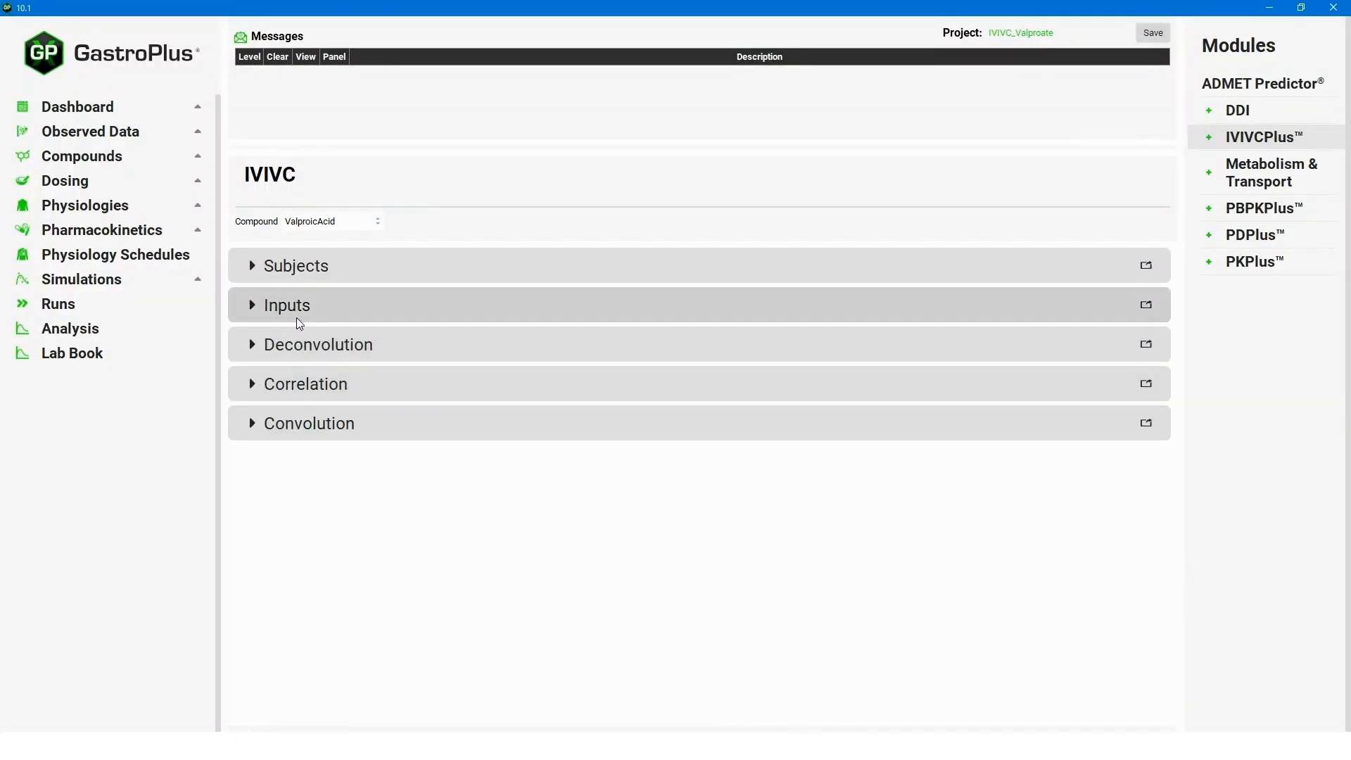
Base the Slow and Slightly Slow inputs on CR Tablet 500mg Slow and Slightly Slow simulations.
click(254, 307)
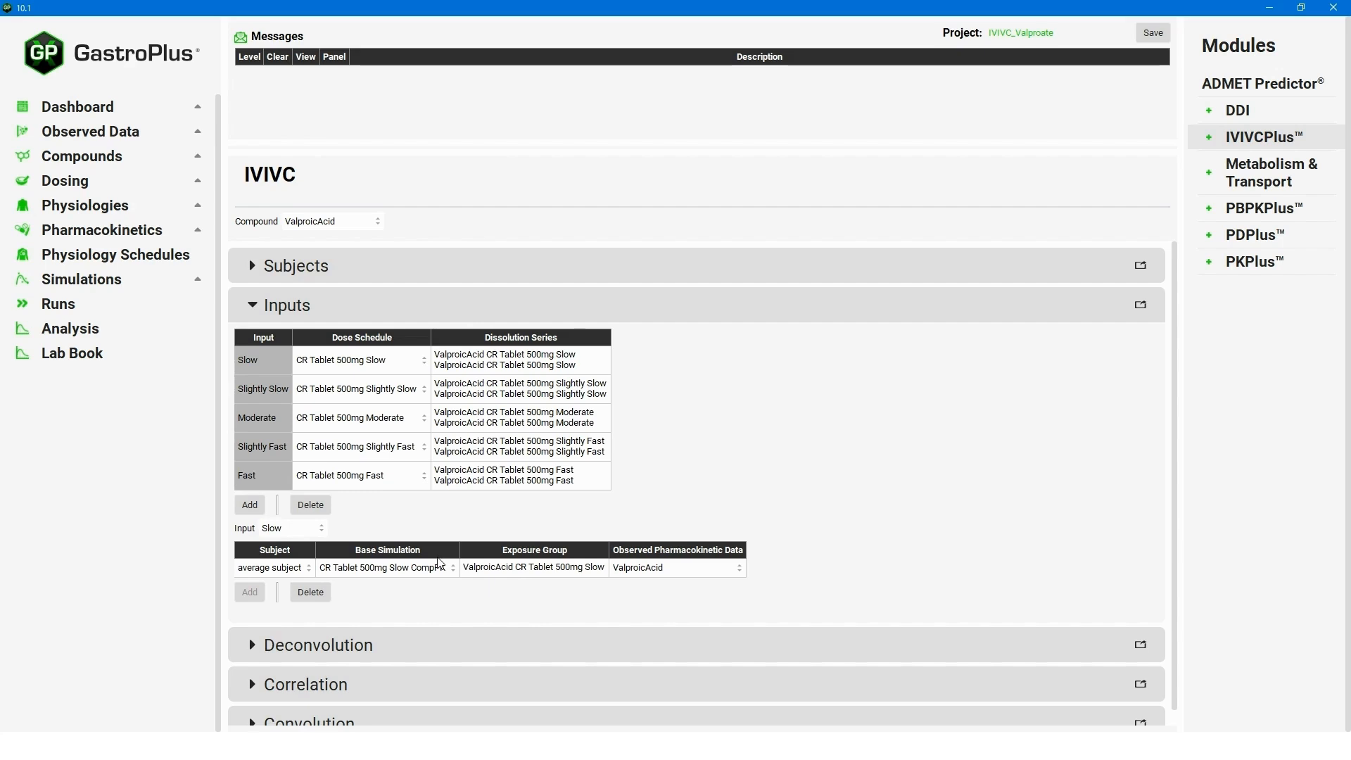
click(316, 533)
click(381, 527)
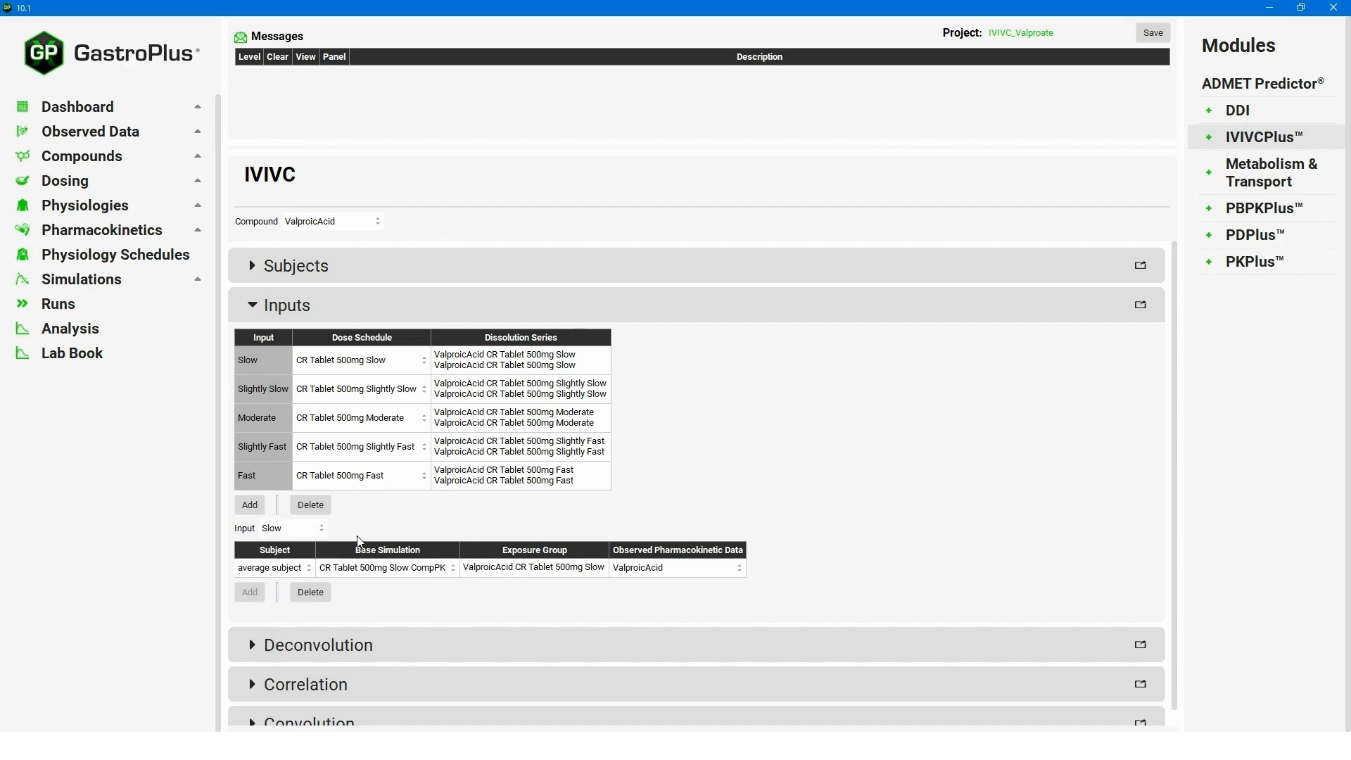
click(400, 571)
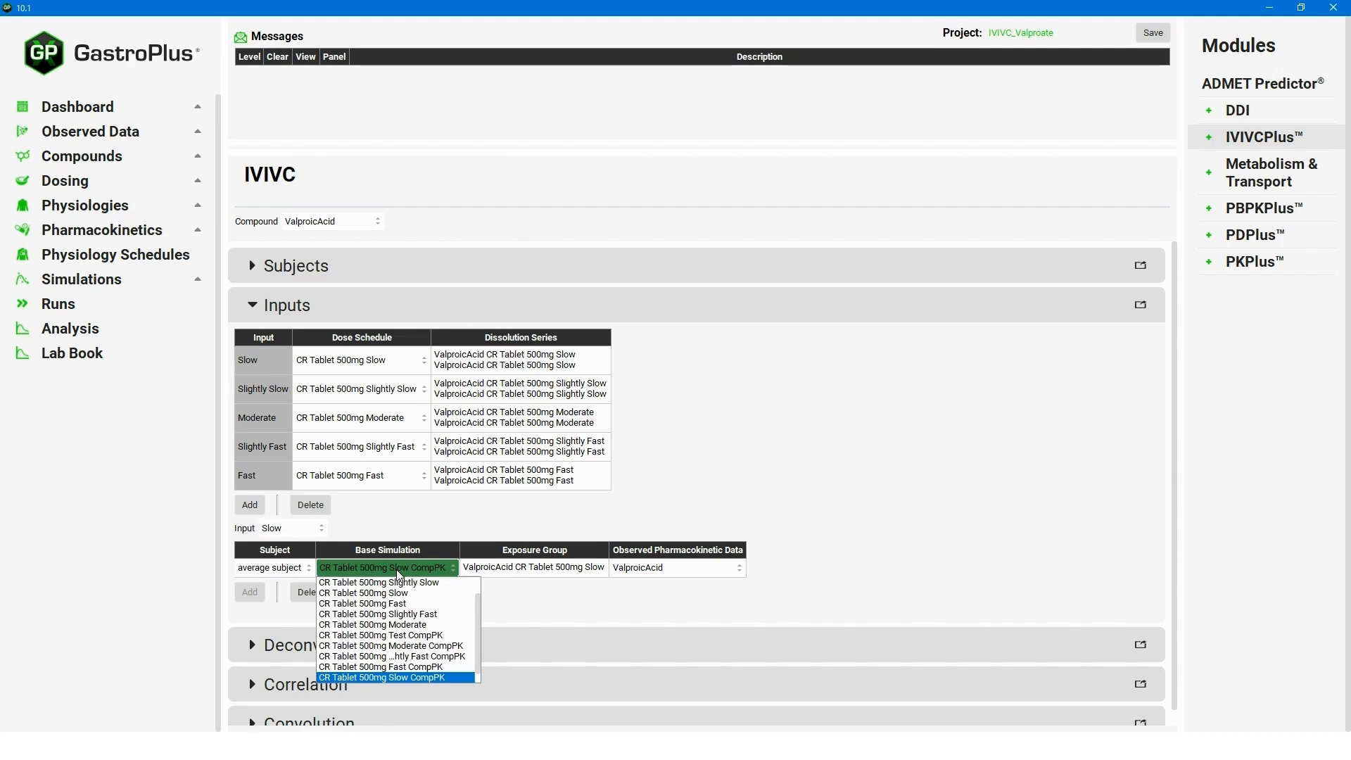
click(405, 599)
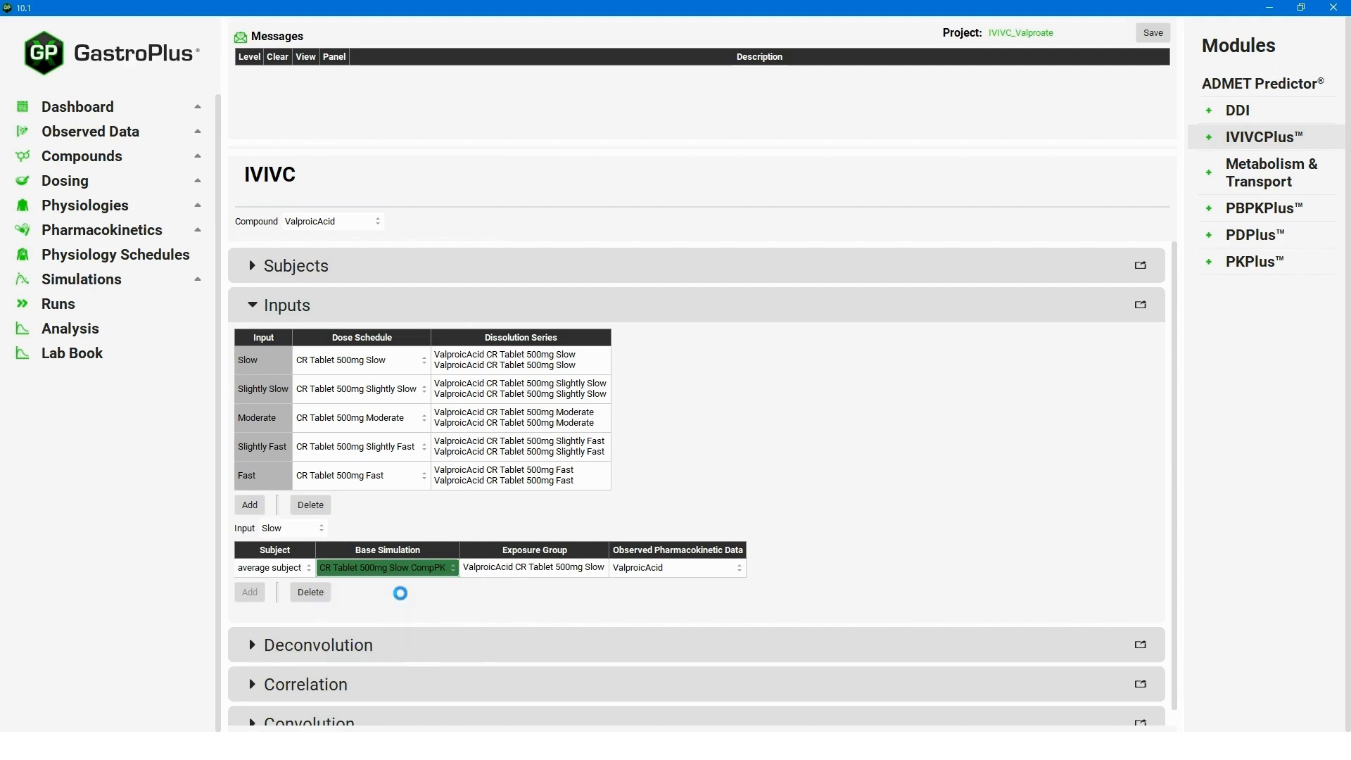
click(322, 534)
click(308, 554)
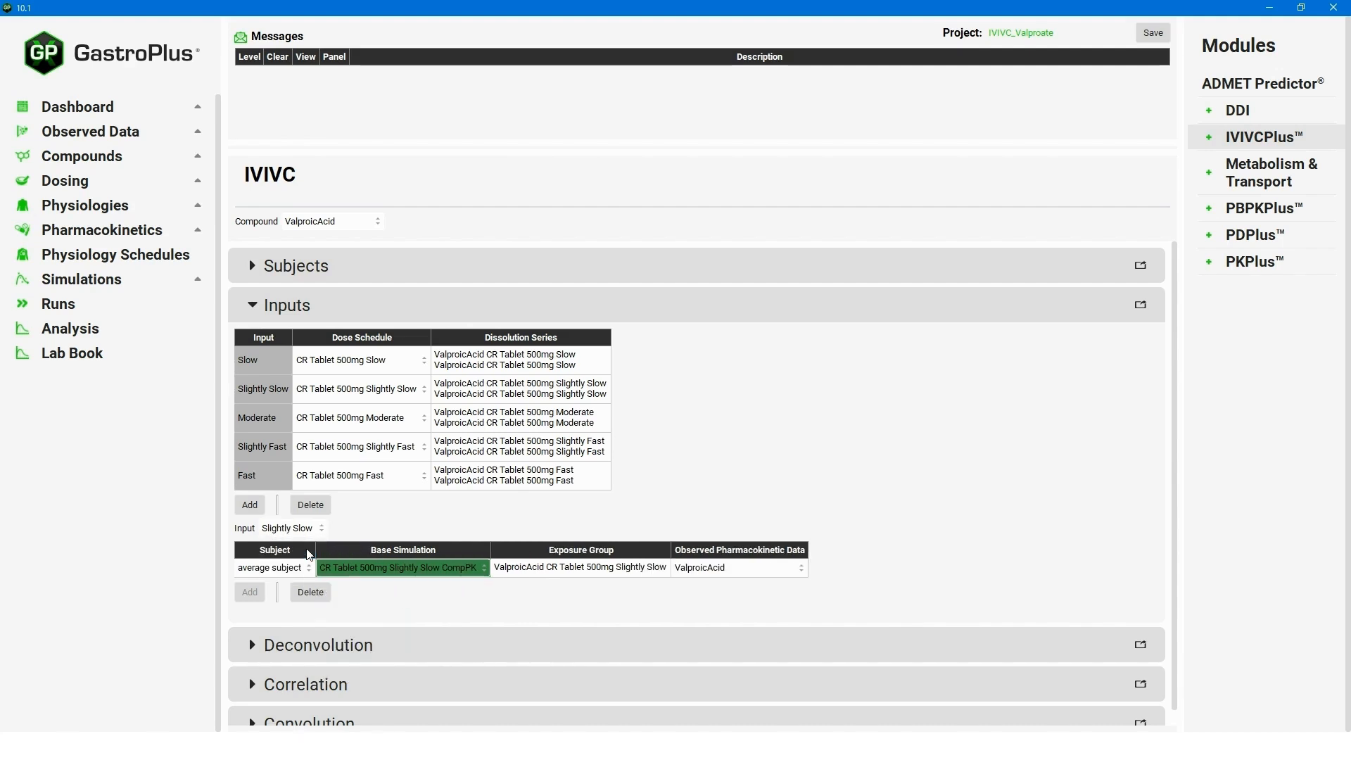
click(444, 570)
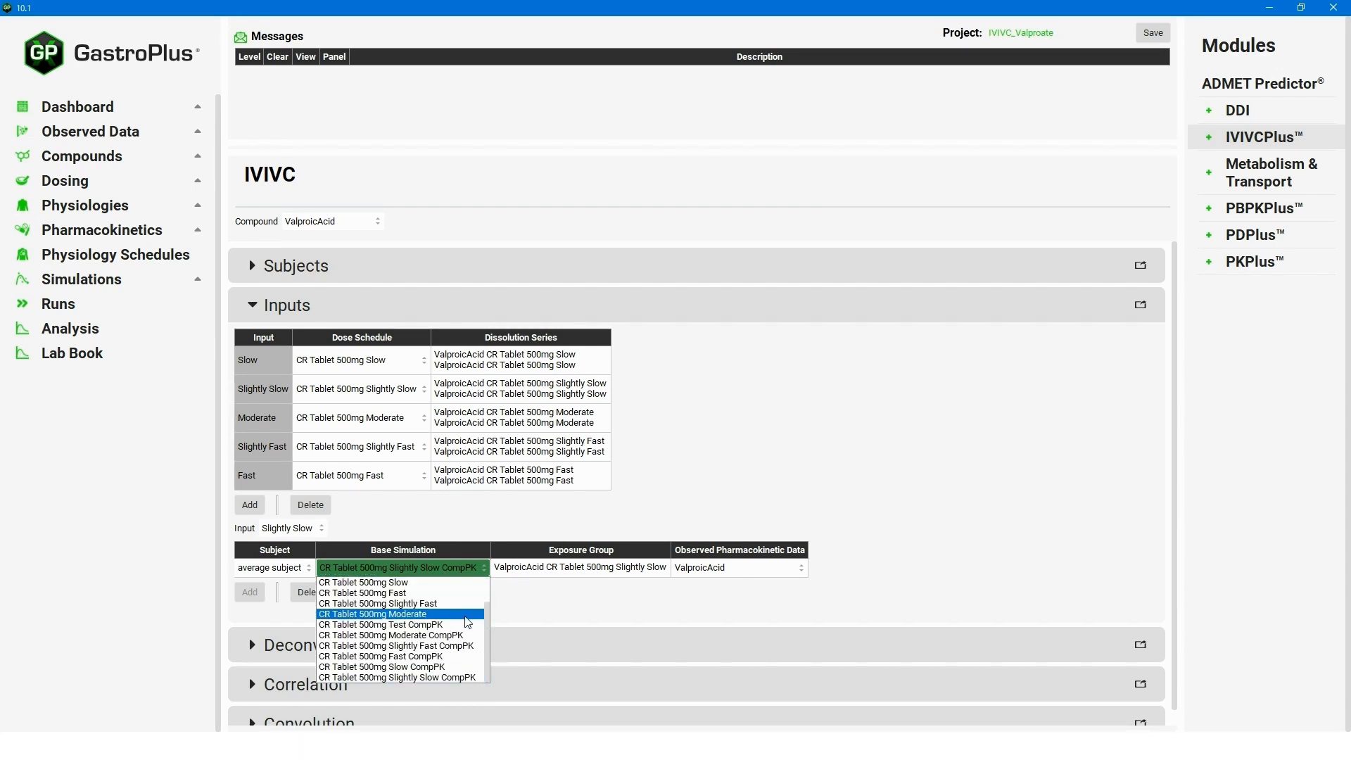
scroll(451, 620, up, 2)
click(441, 606)
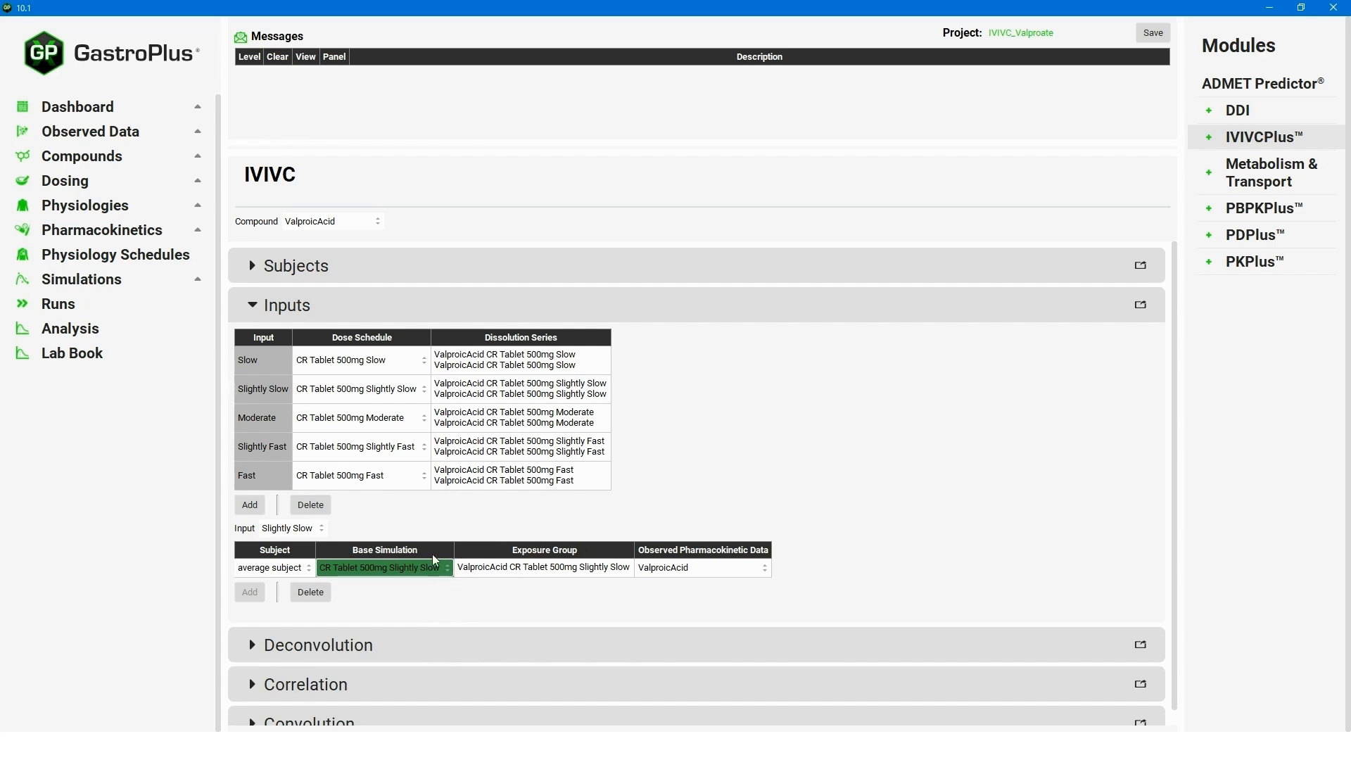
Base the Moderate and Slightly Fast inputs on CR Tablet 500mg Moderate and Slightly Fast.
click(321, 531)
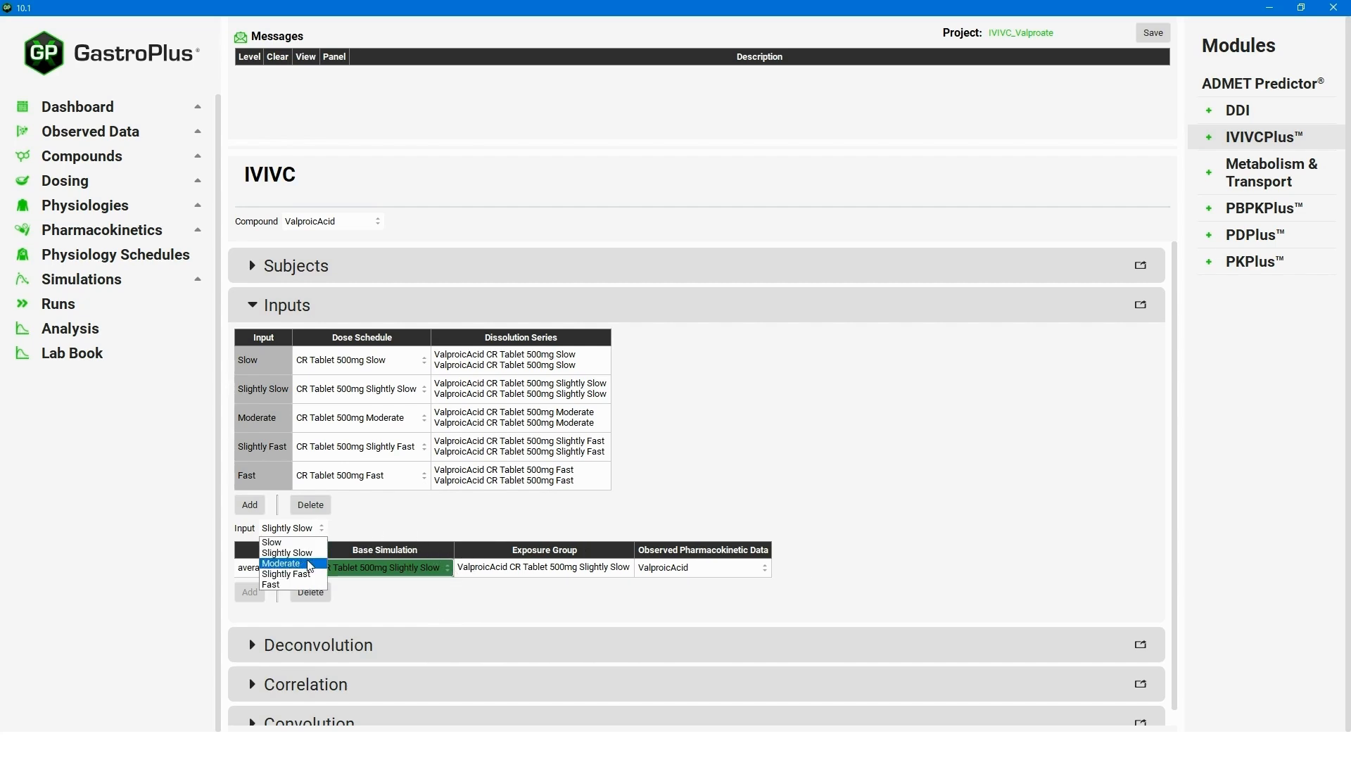
click(289, 564)
click(459, 570)
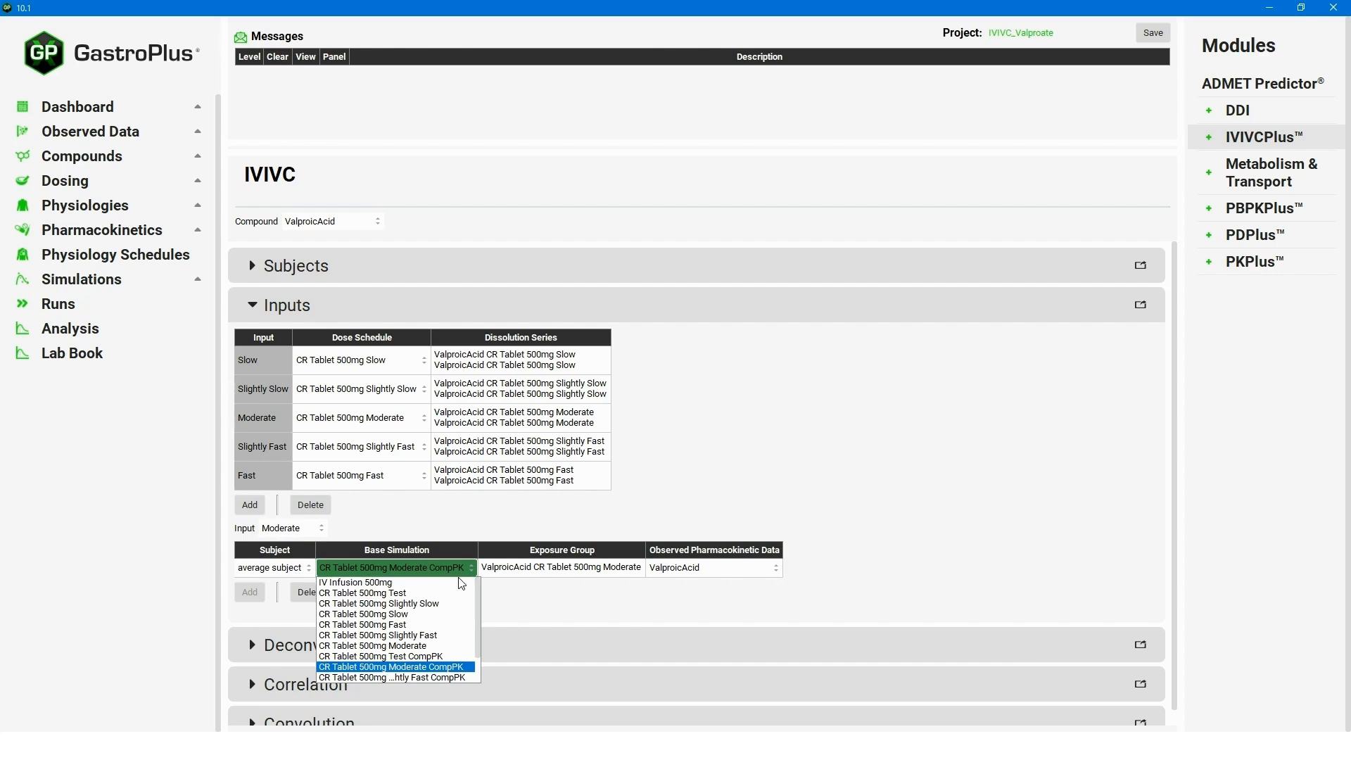
click(428, 645)
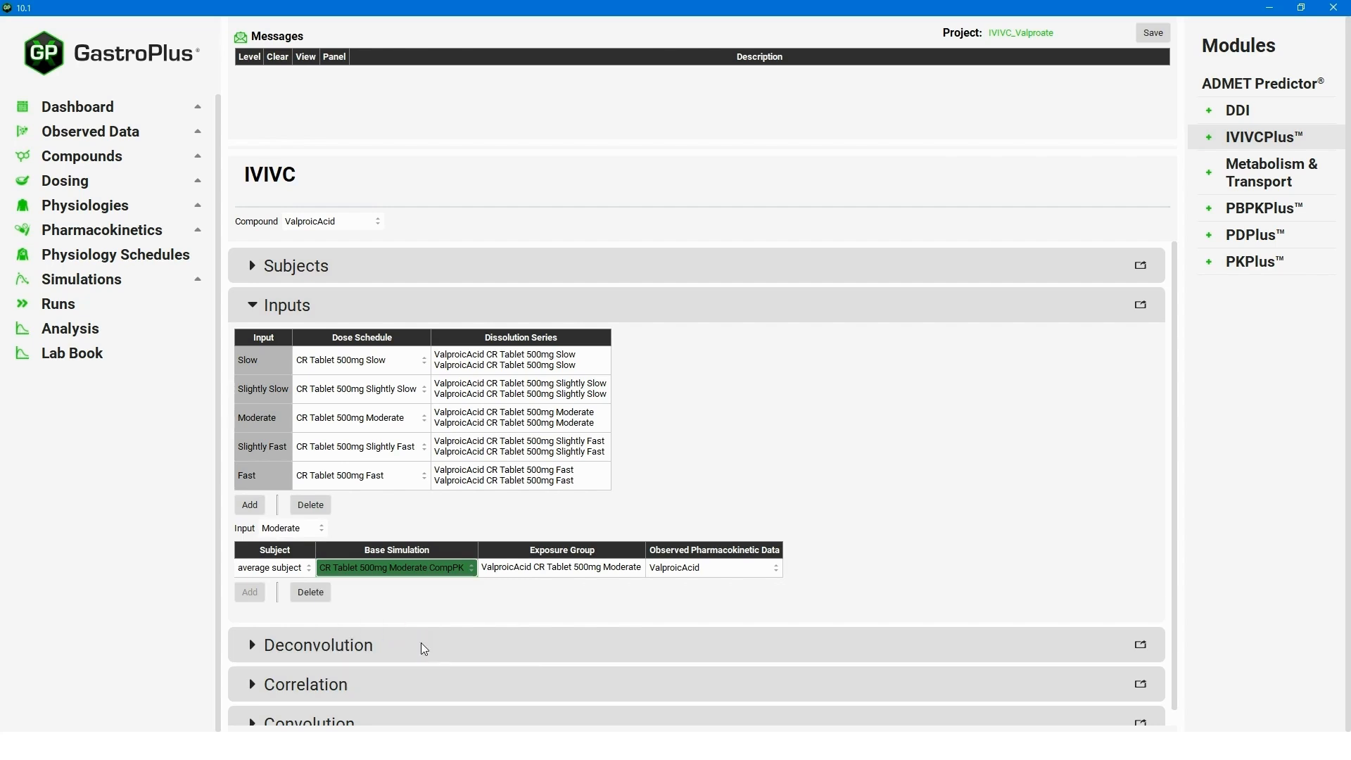
click(323, 529)
click(306, 571)
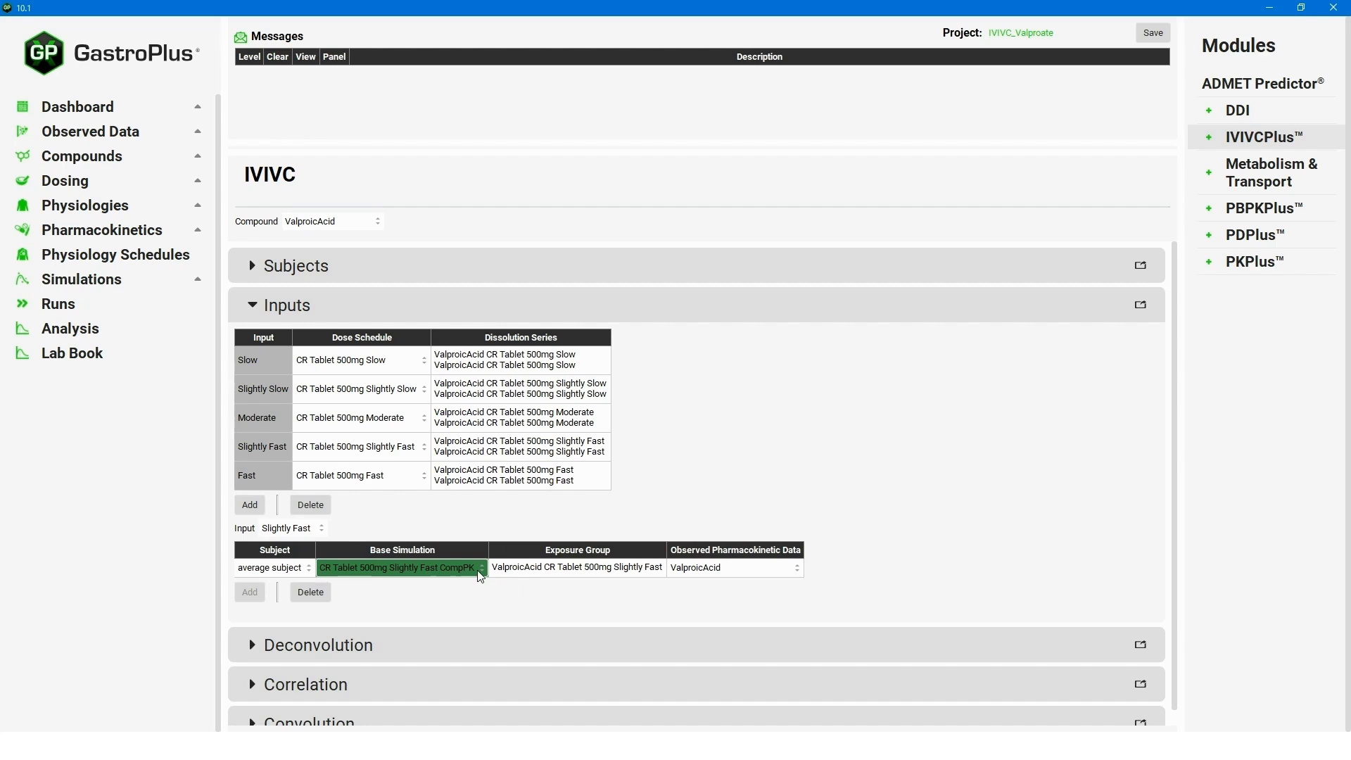
click(459, 571)
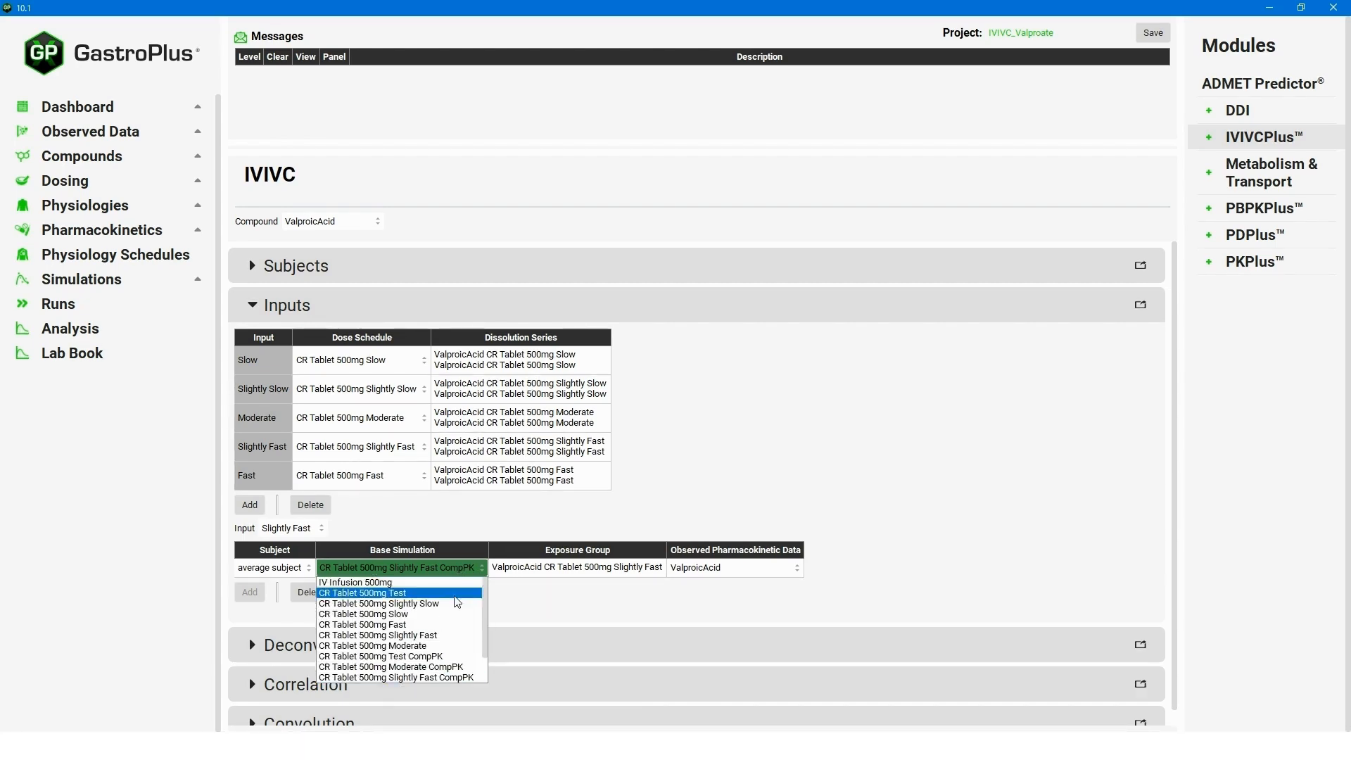
click(425, 635)
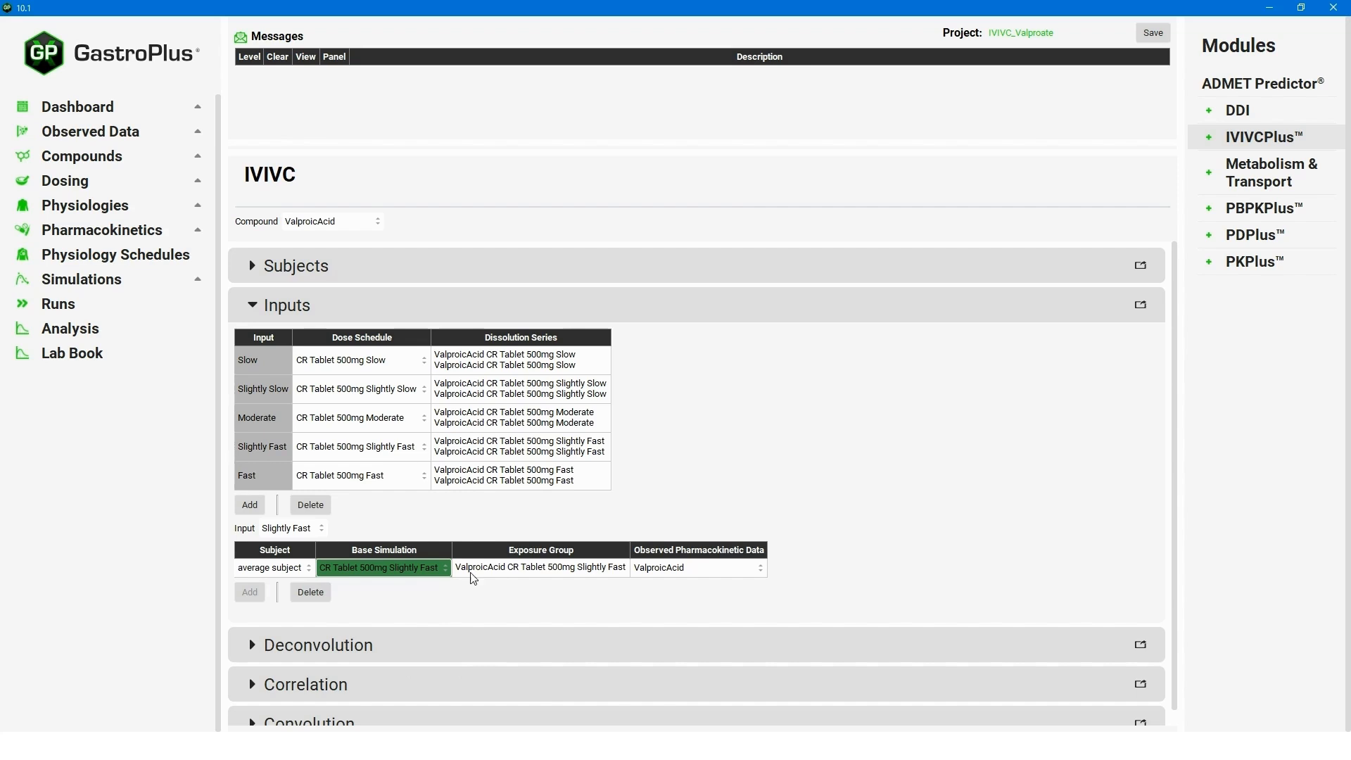
Base the Fast input on CR Tablet 500mg Fast and show the deconvolution settings.
click(306, 532)
click(291, 590)
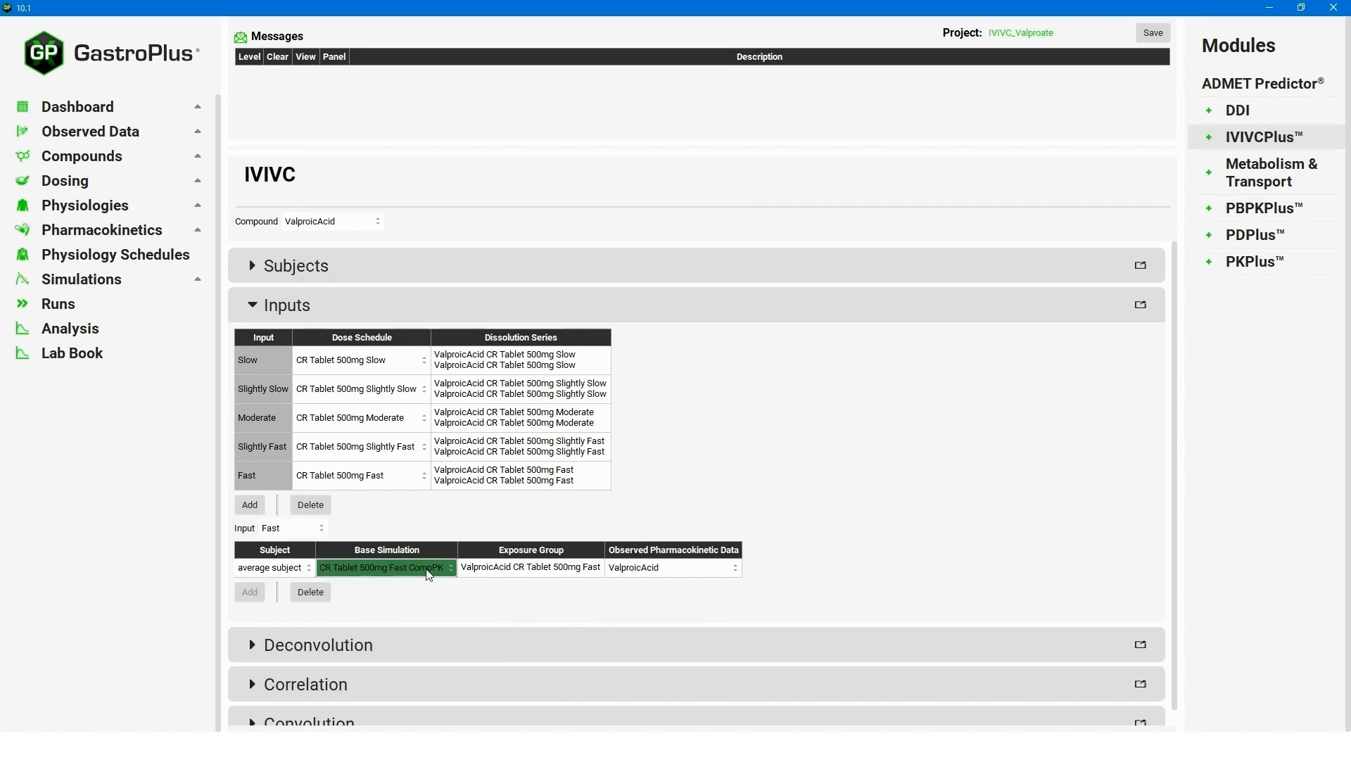
click(431, 569)
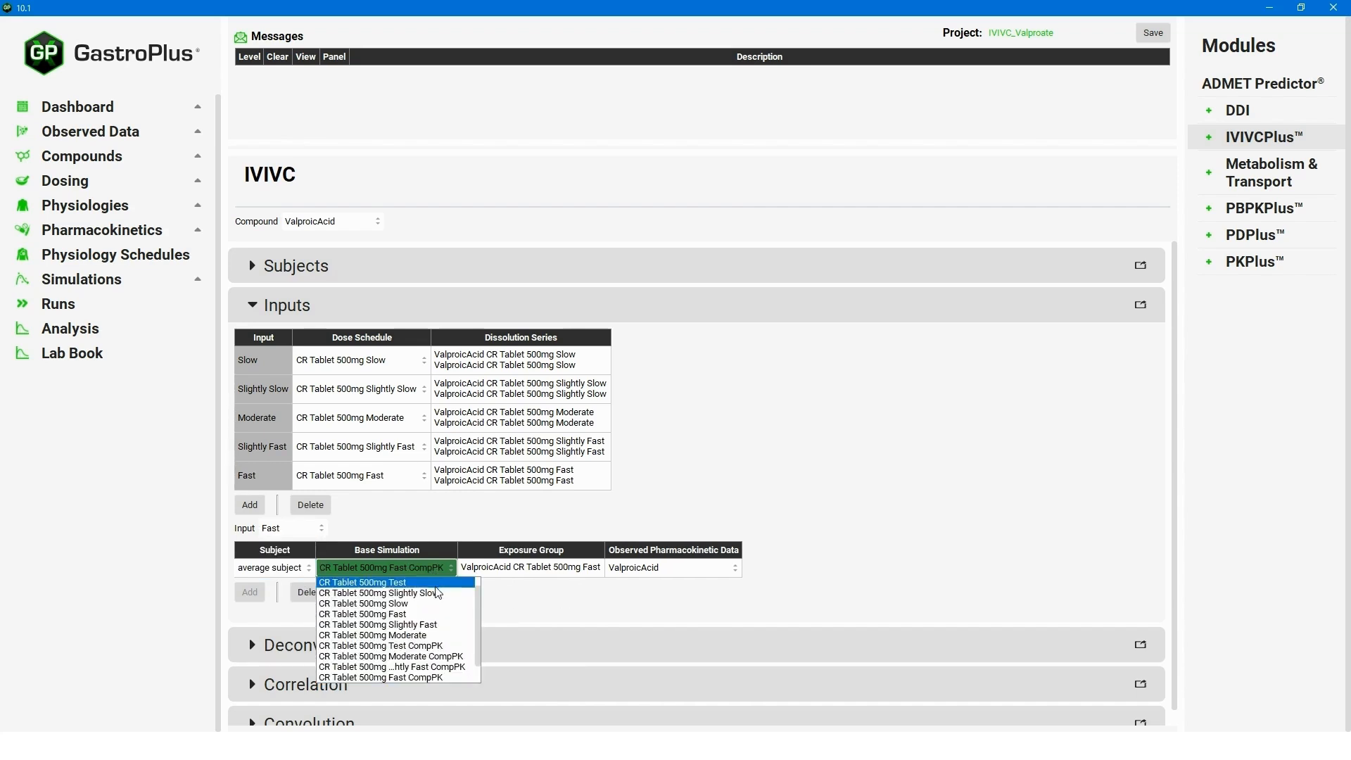
click(405, 615)
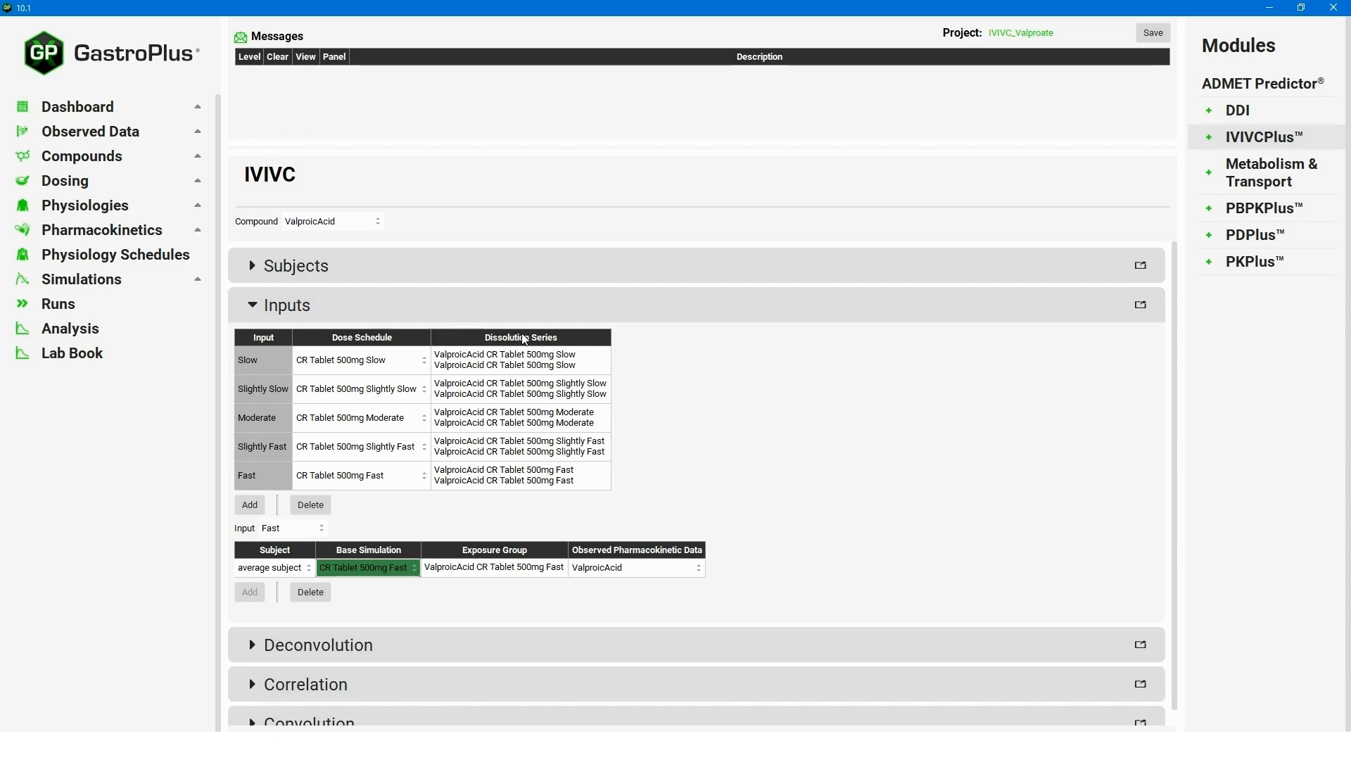
click(345, 645)
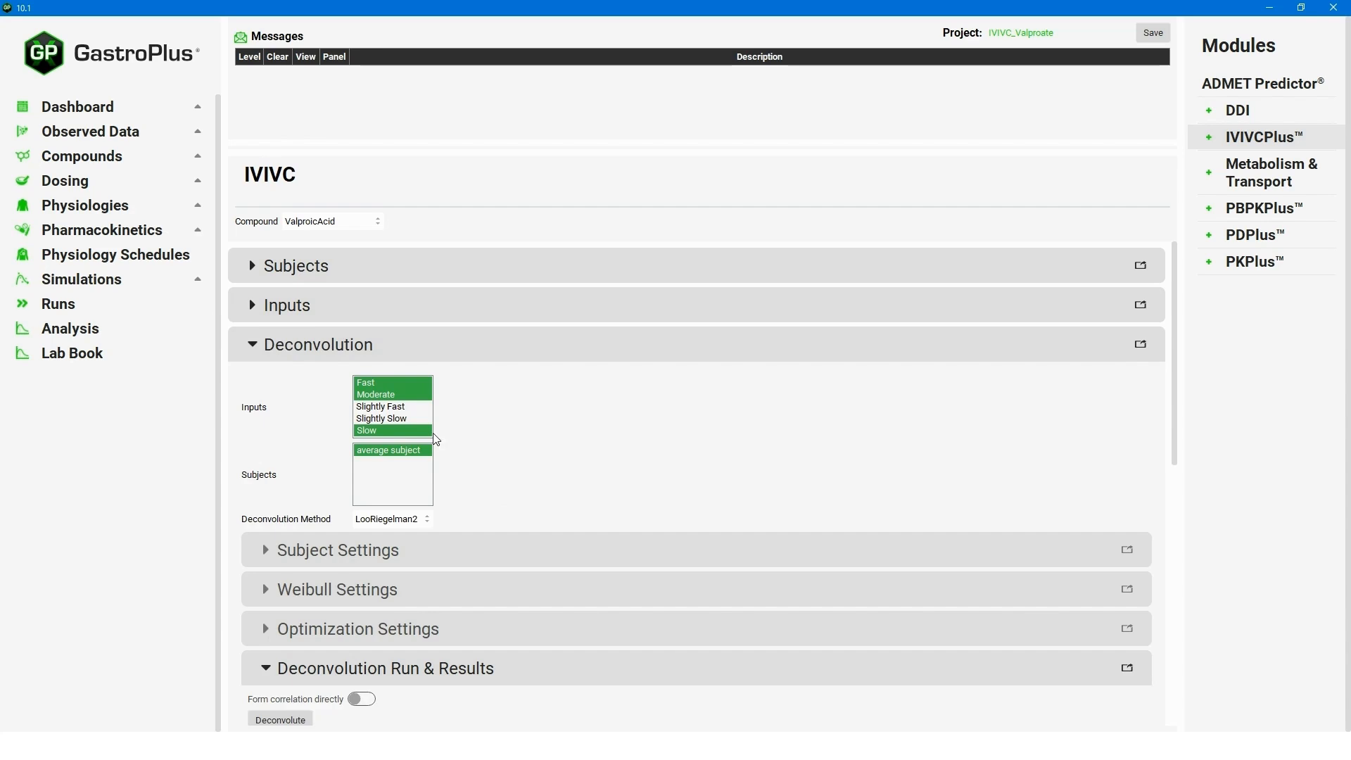
Choose the Mechanistic deconvolution method and give the Fast input 2 Weibull phases.
click(424, 525)
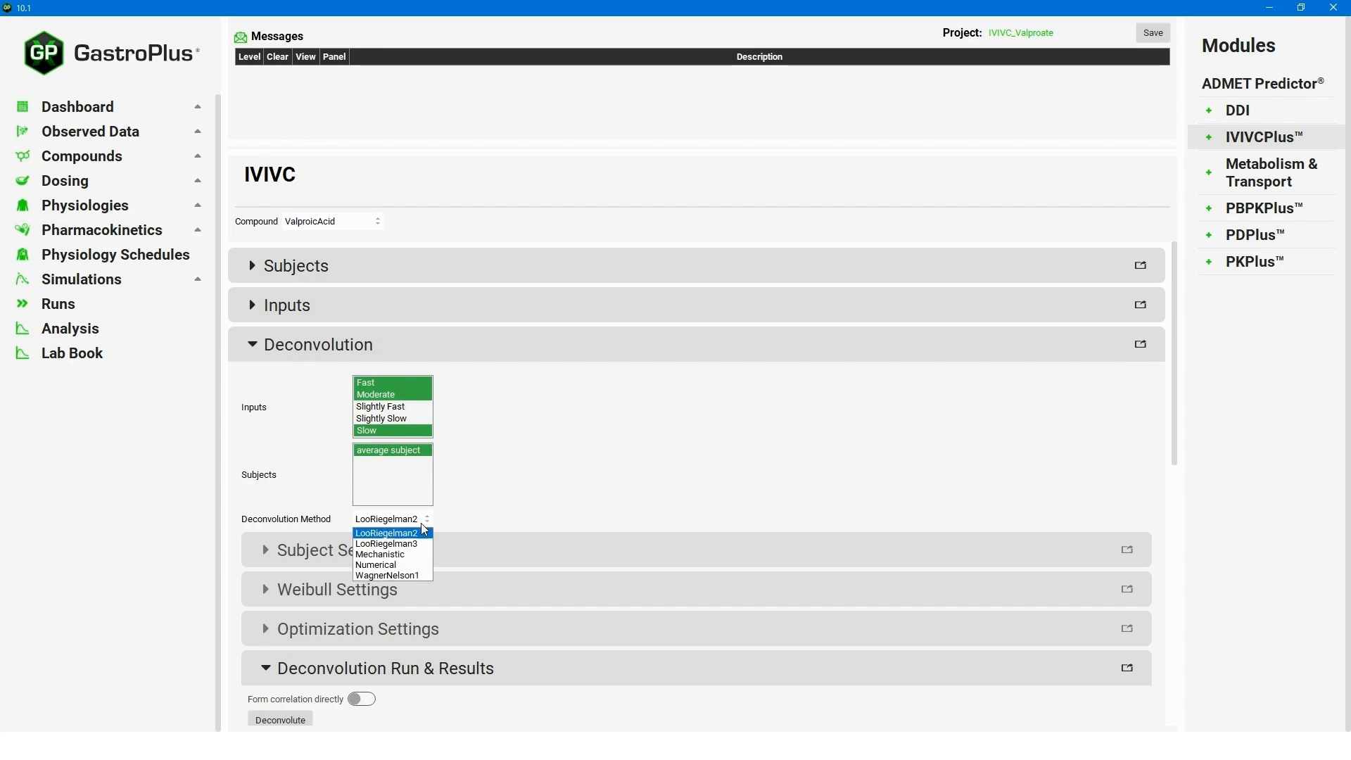
click(404, 555)
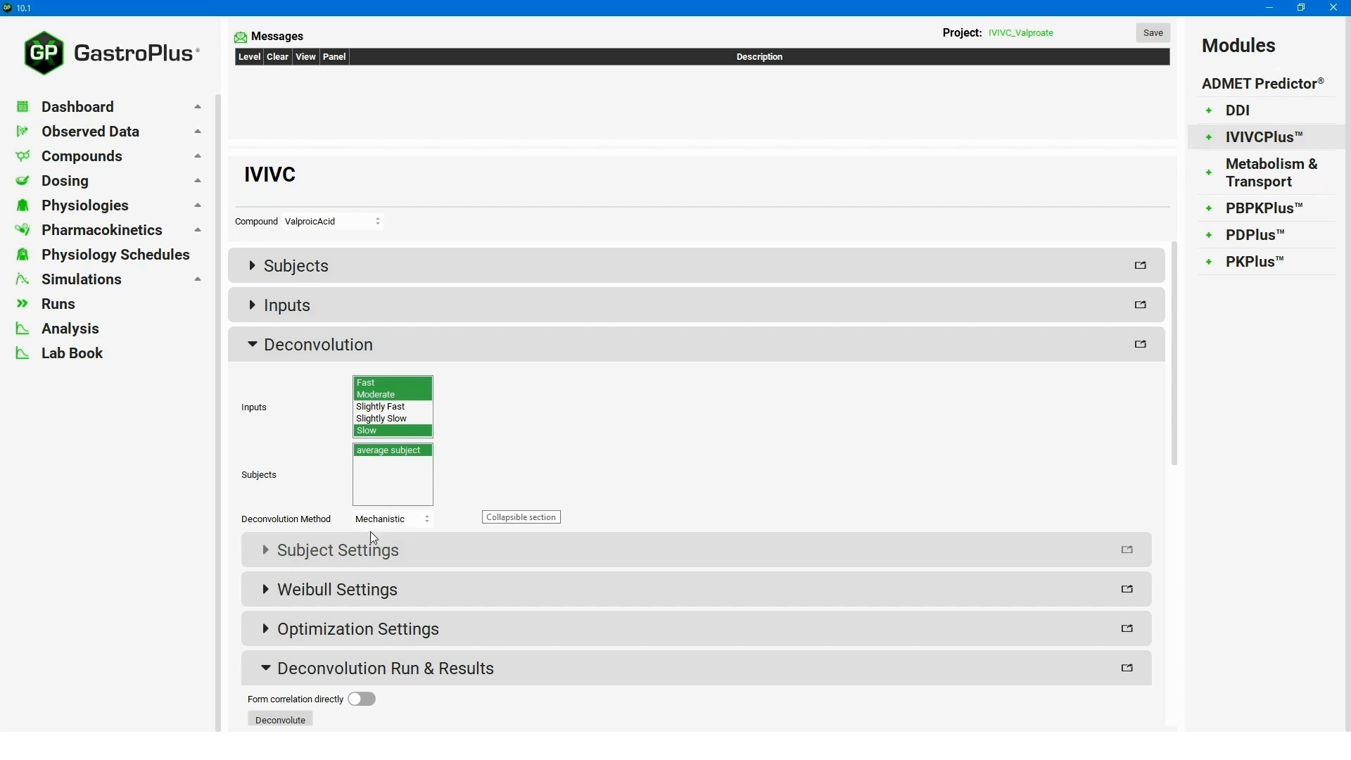
click(270, 598)
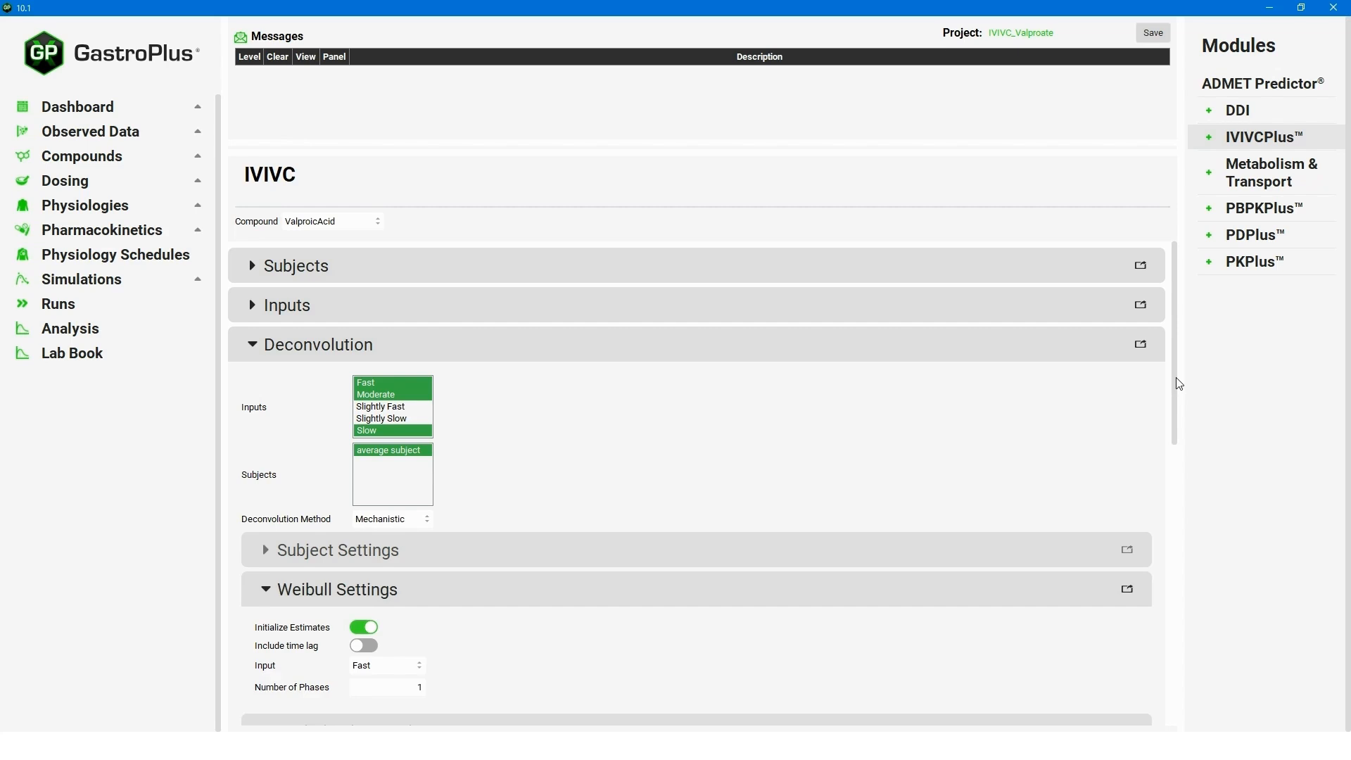
drag(1180, 384, 1149, 461)
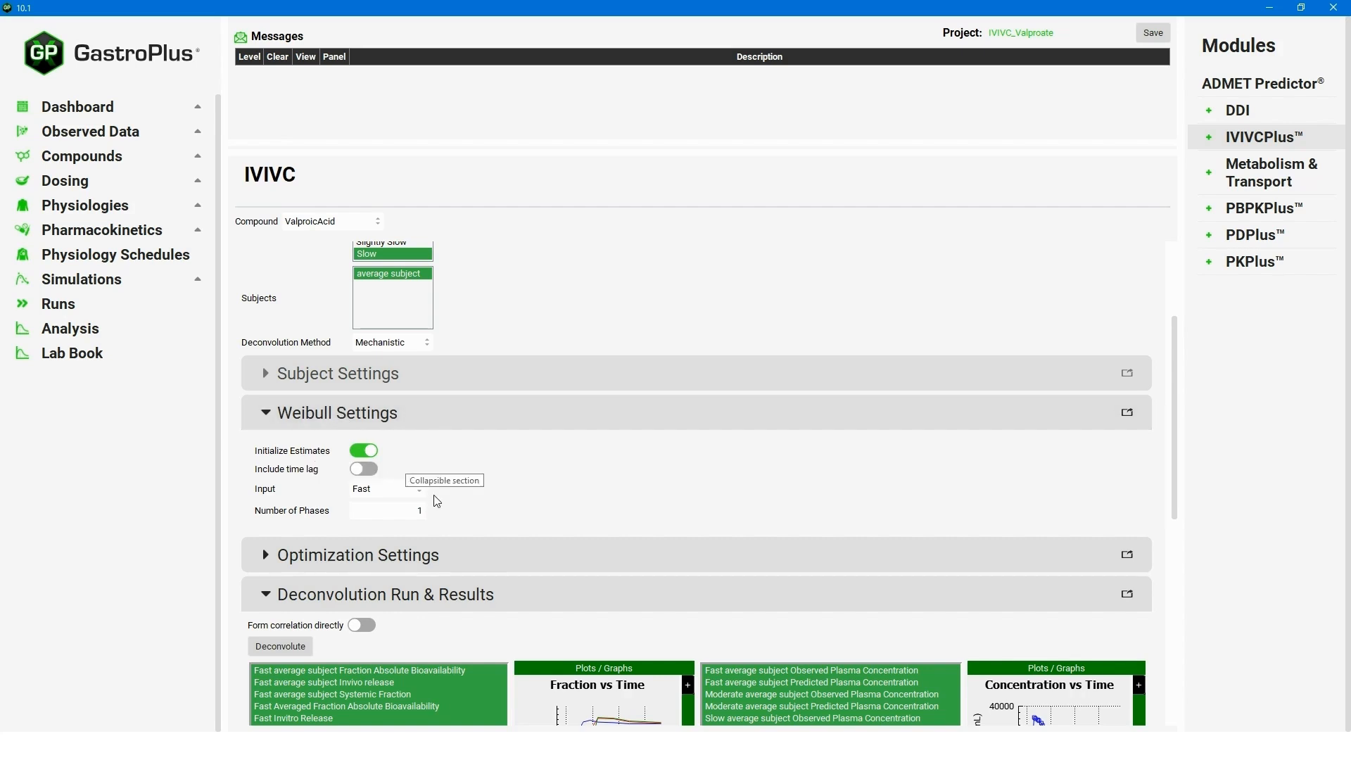
drag(416, 513, 468, 515)
text(2)
Set 2 Weibull phases for the Moderate and Slow inputs and show the optimization settings.
click(413, 492)
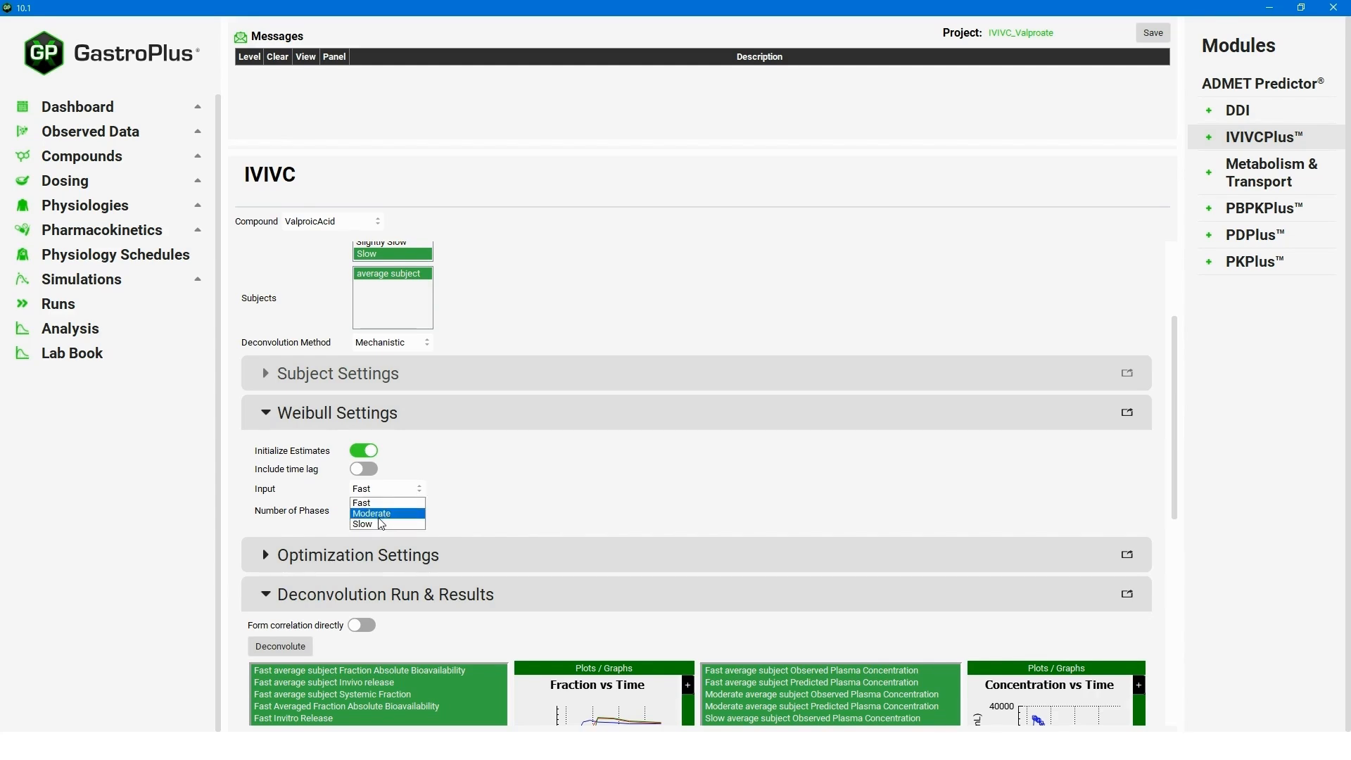
click(385, 516)
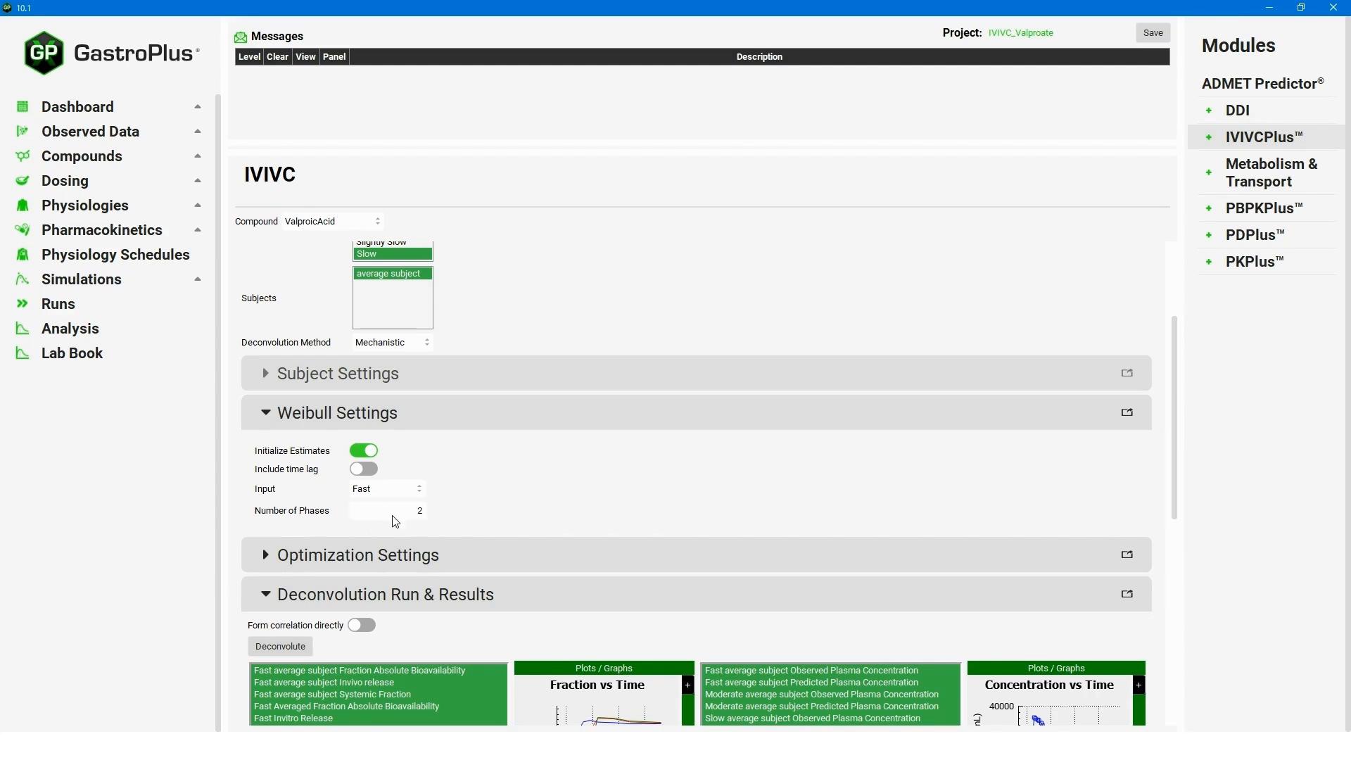
double_click(412, 514)
text(2)
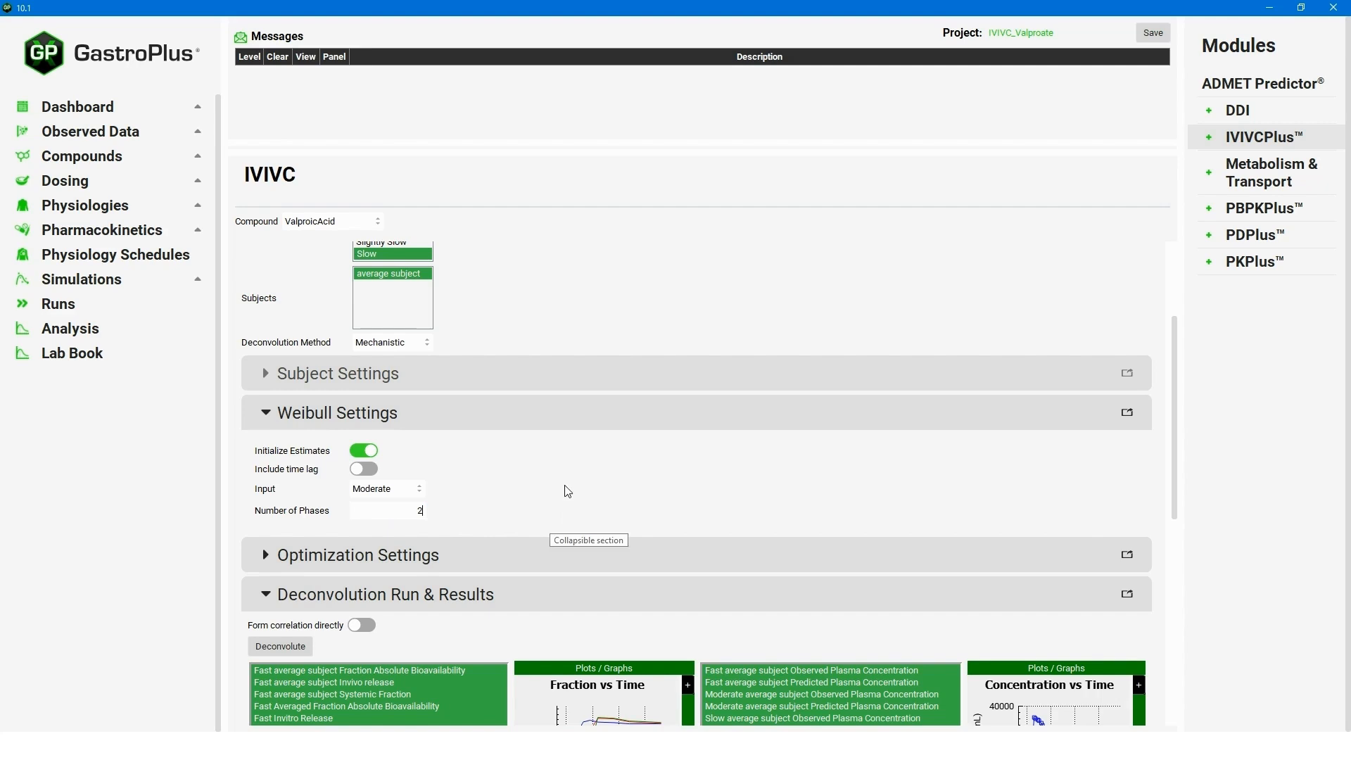
click(416, 498)
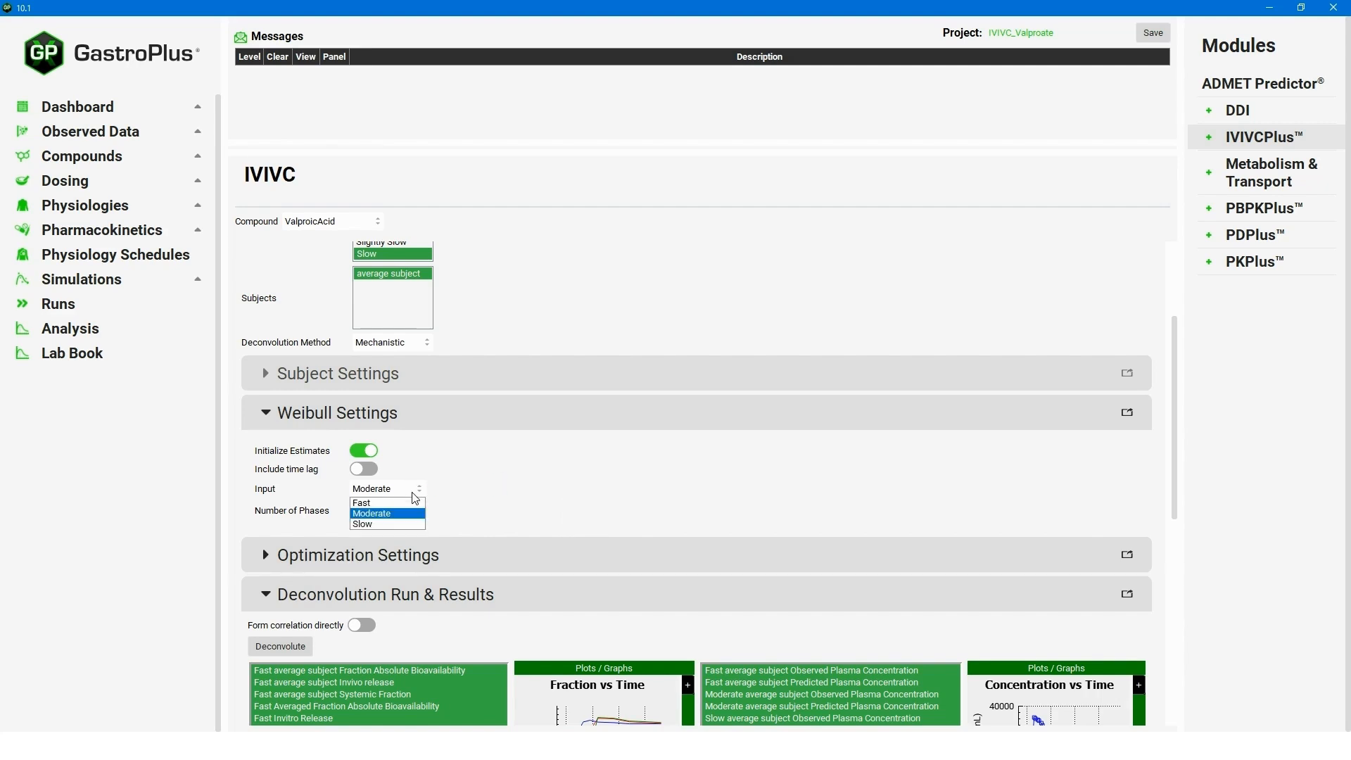
click(408, 518)
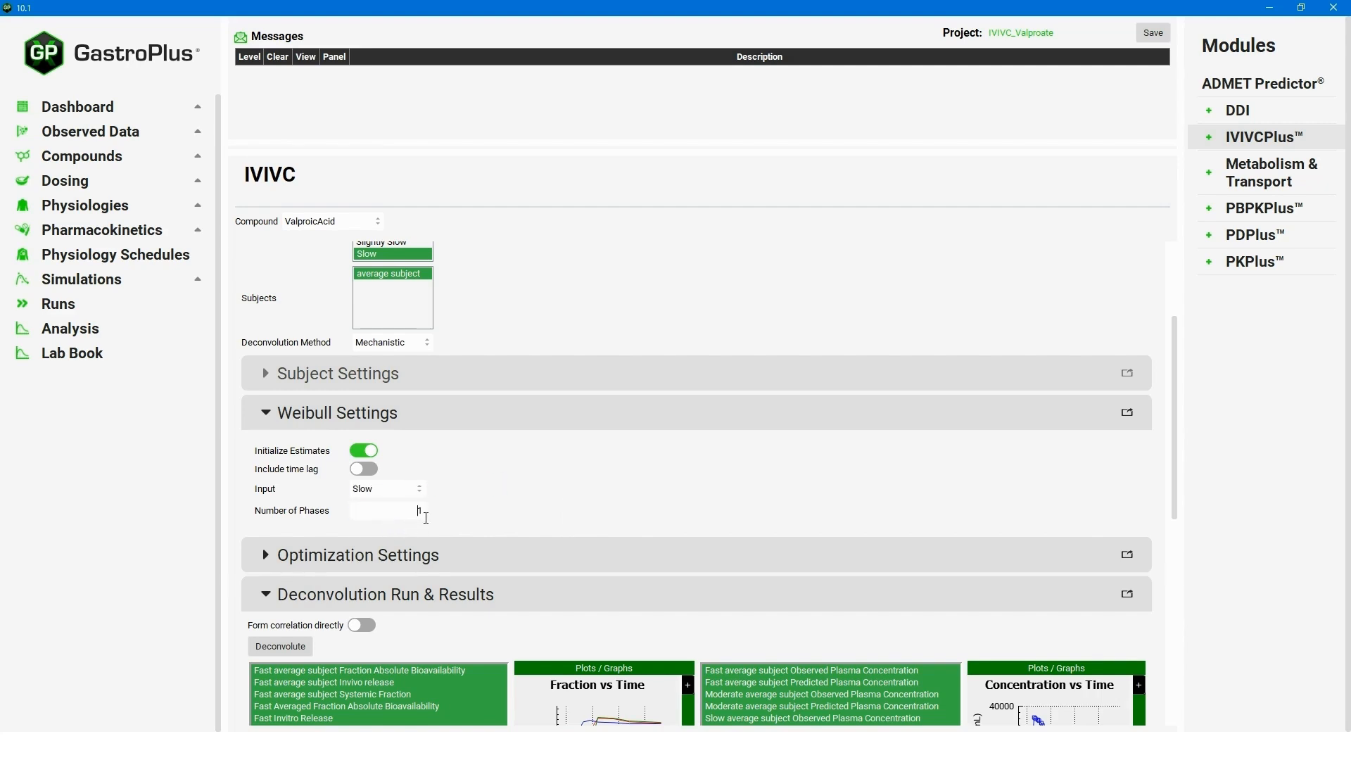
drag(425, 518, 489, 525)
text(2)
click(515, 492)
click(262, 560)
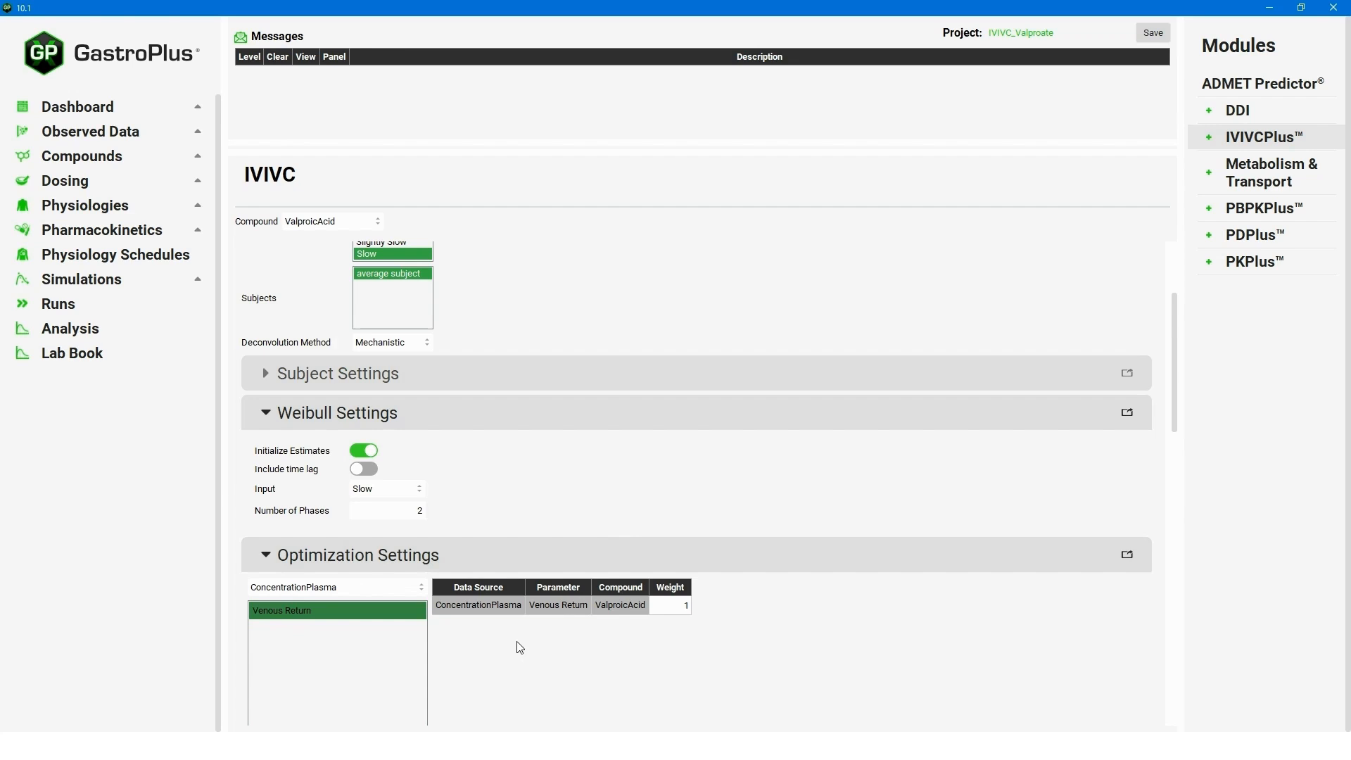
Run the mechanistic deconvolution and review the fraction, concentration, exposure and Levy plots.
click(306, 613)
drag(1174, 382, 1154, 548)
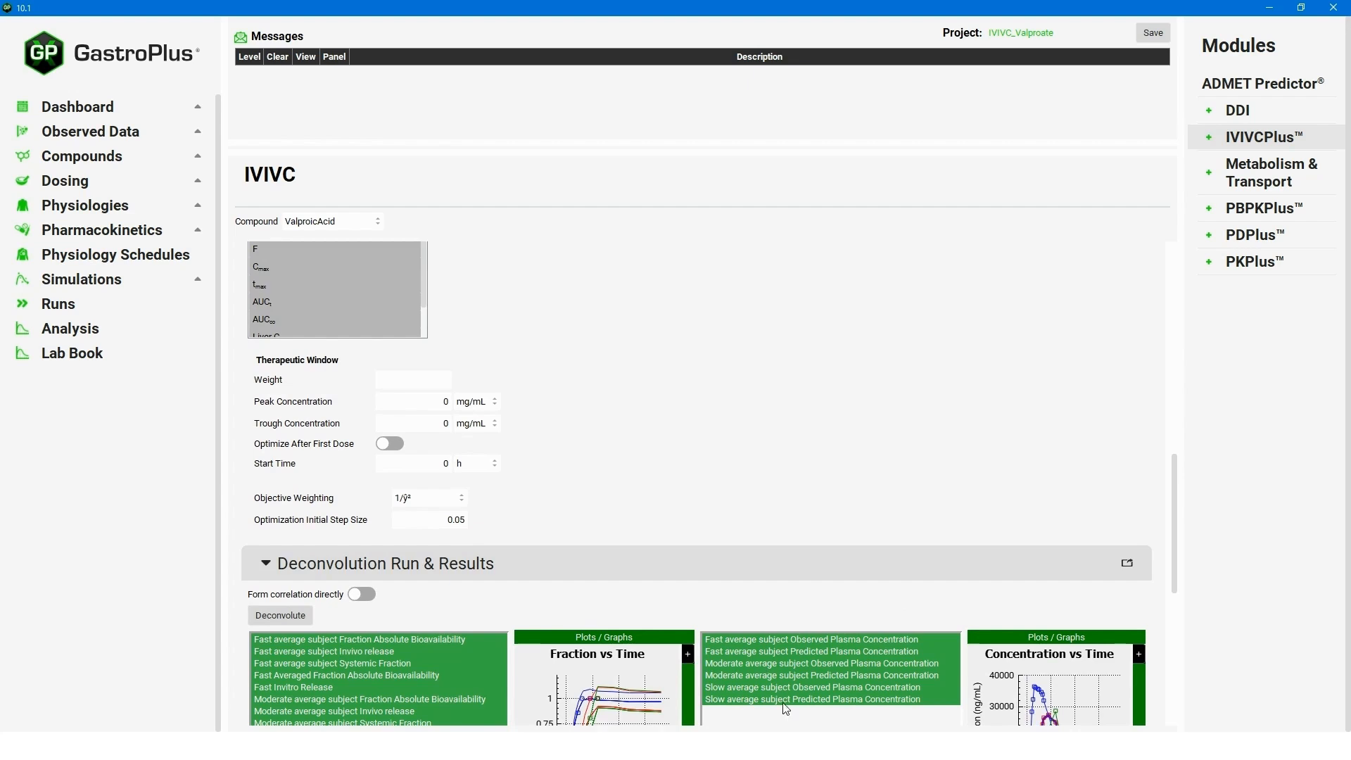
click(283, 611)
click(299, 617)
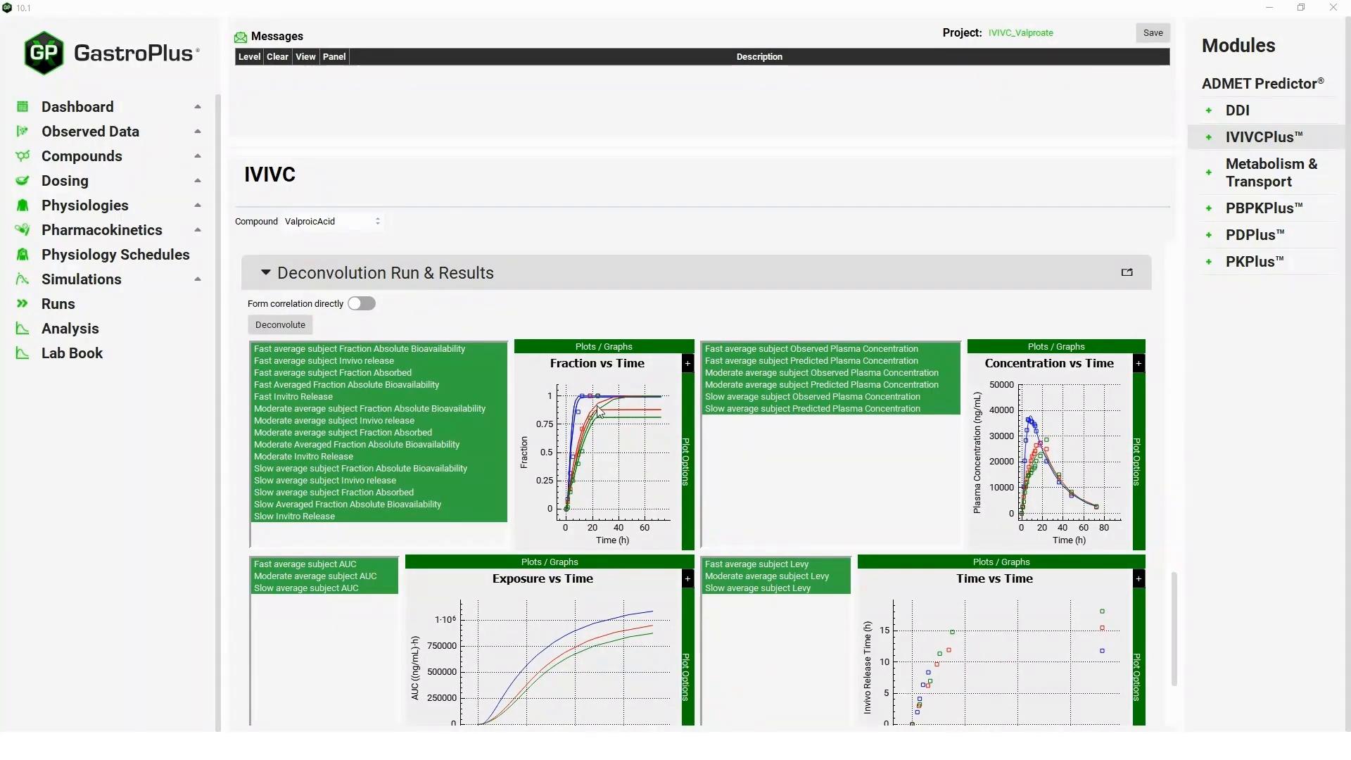
drag(1173, 604, 1173, 631)
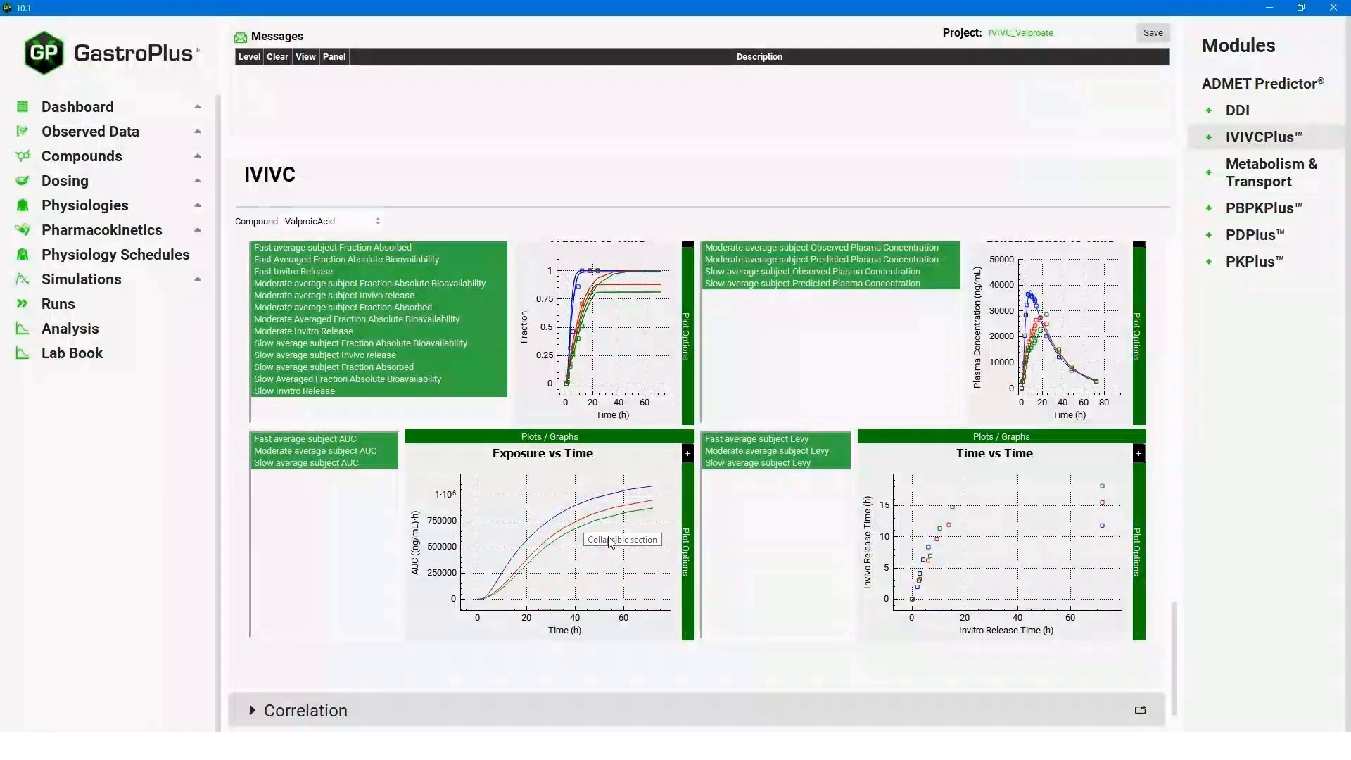
drag(1173, 649, 1173, 627)
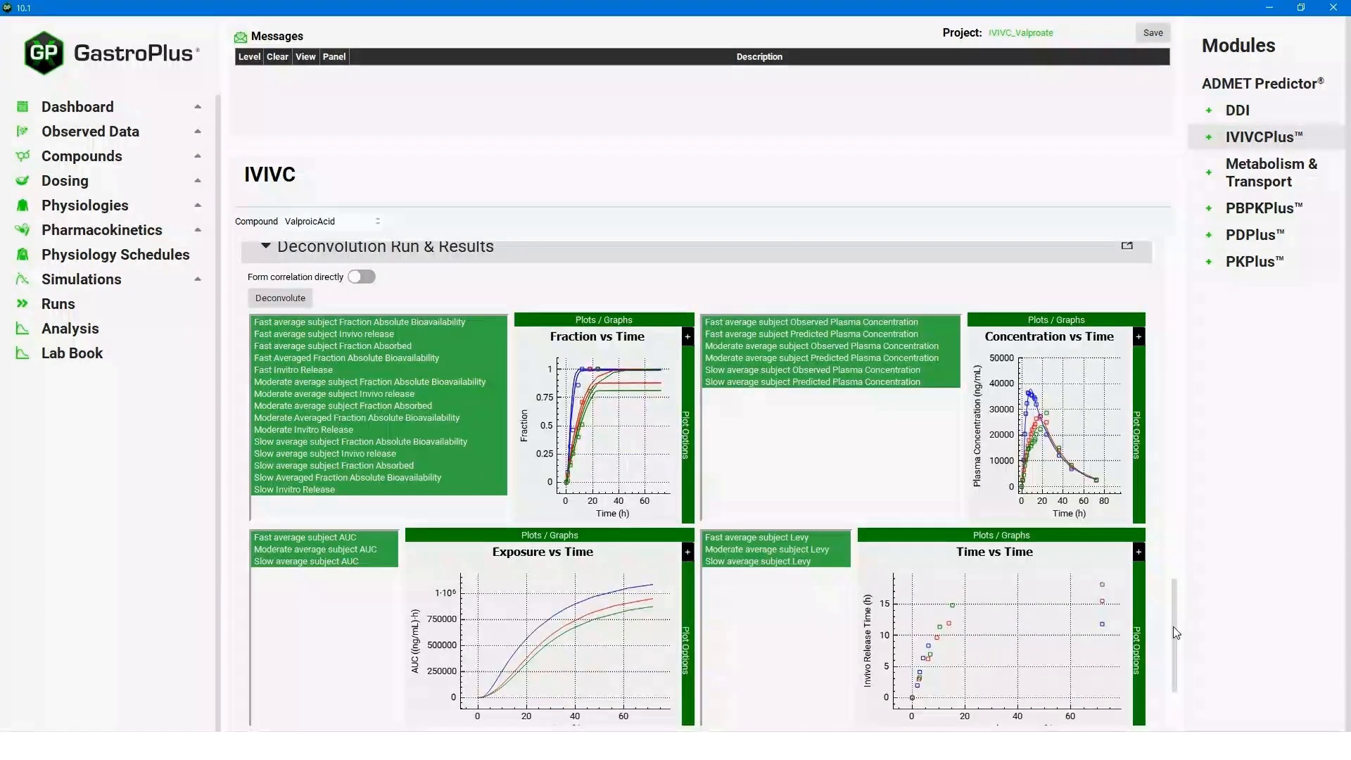
scroll(1173, 627, down, 3)
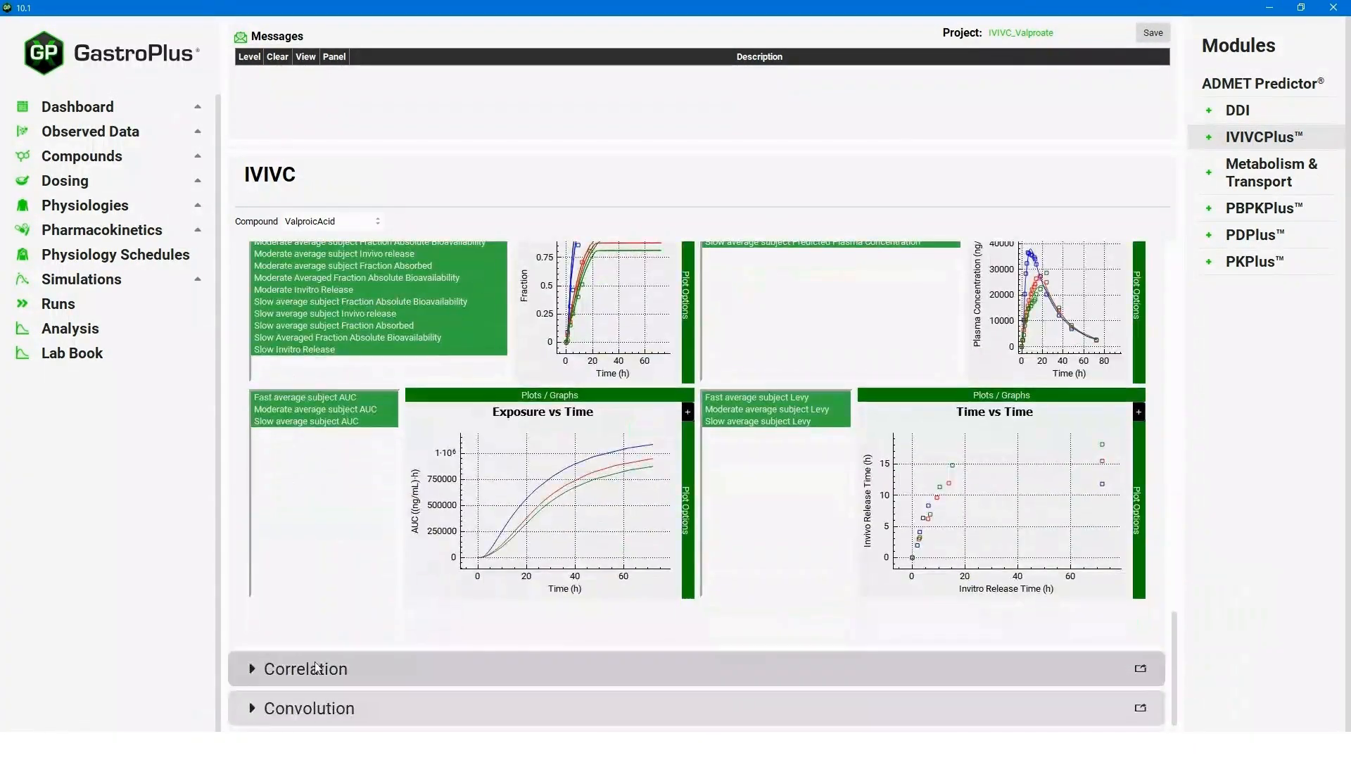
Refit the correlations on the mechanistic deconvolution, again selecting SecondOrder with AIC -248.1.
click(1111, 667)
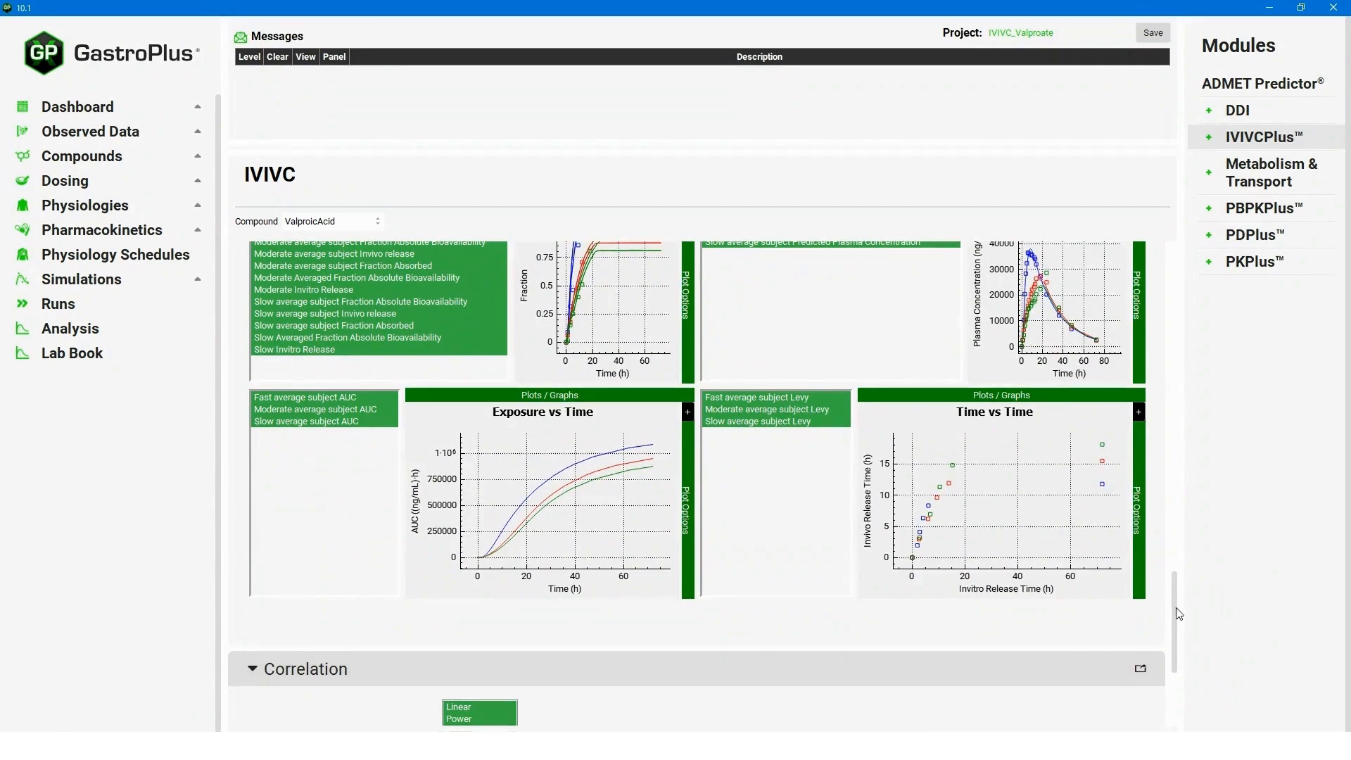
drag(1174, 610, 1174, 667)
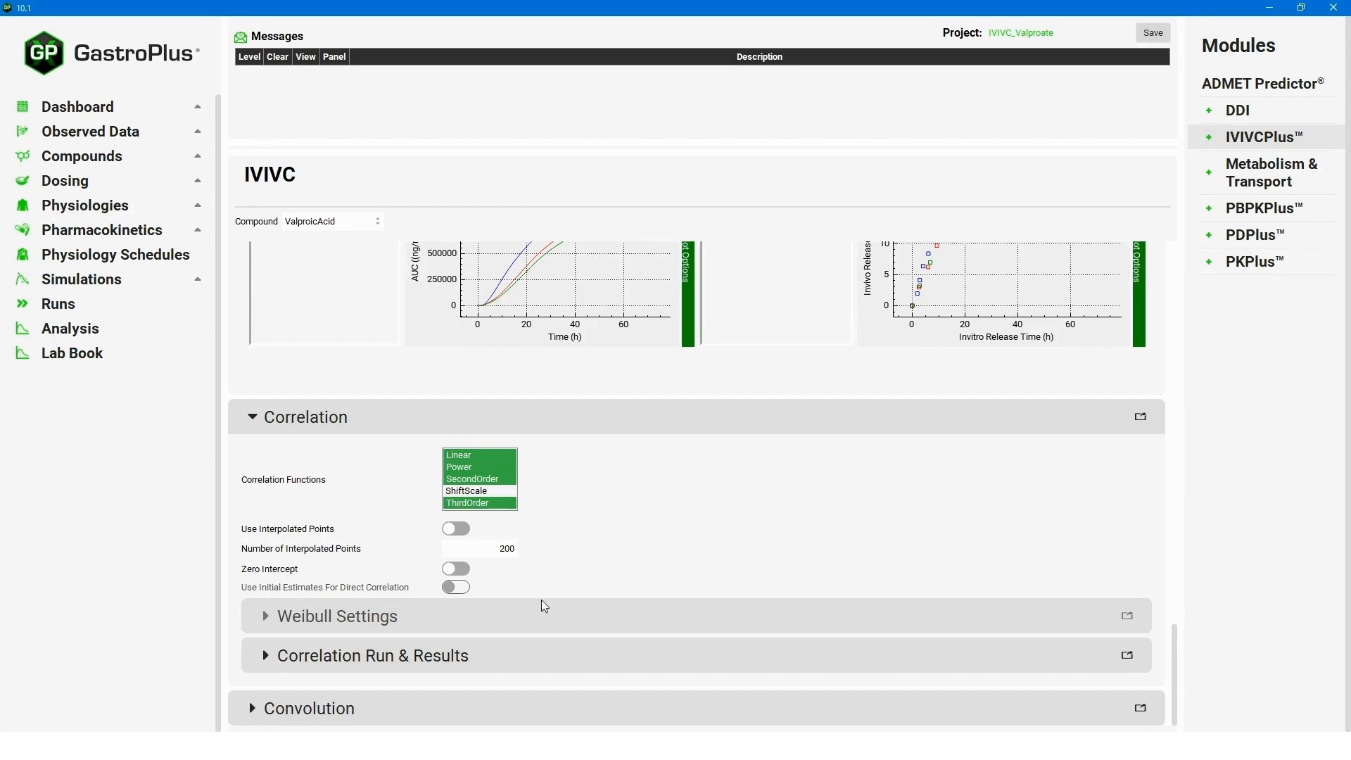
click(262, 656)
scroll(728, 655, down, 2)
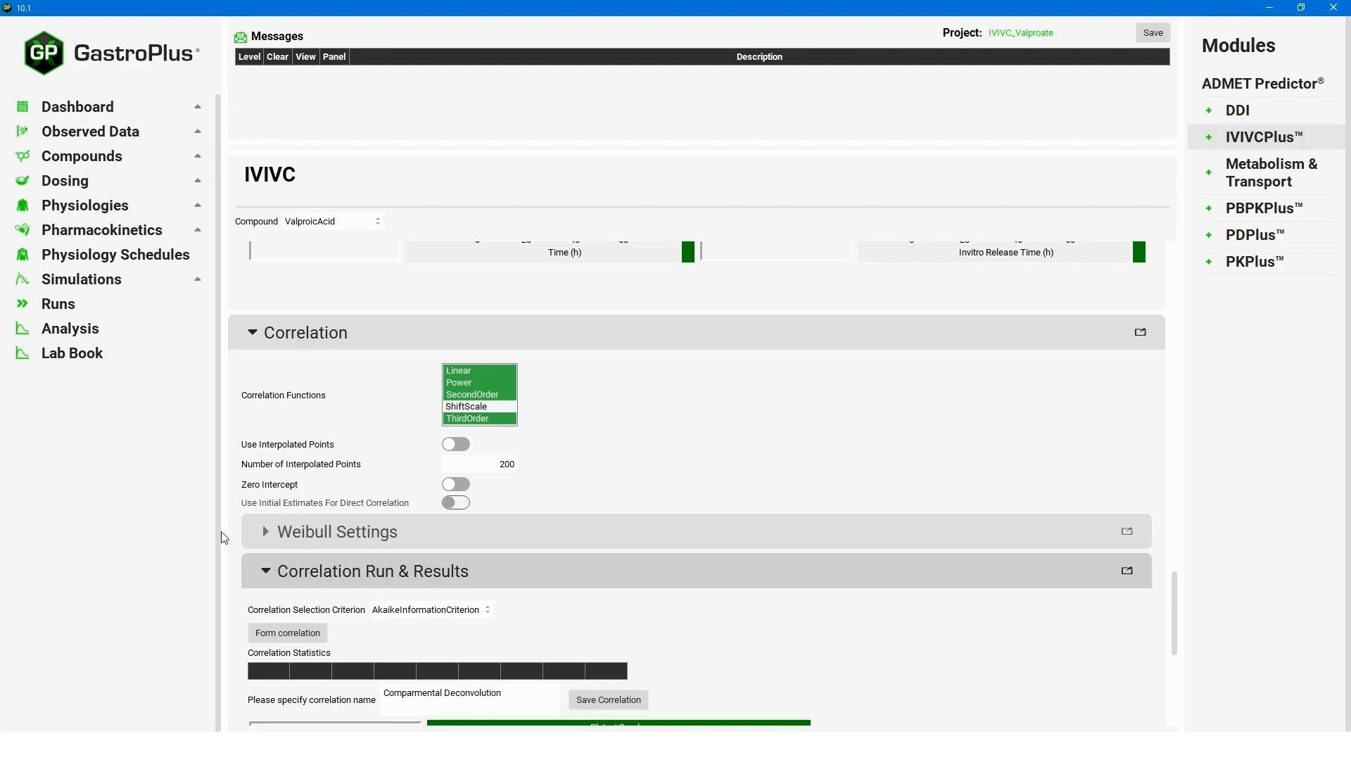
click(280, 630)
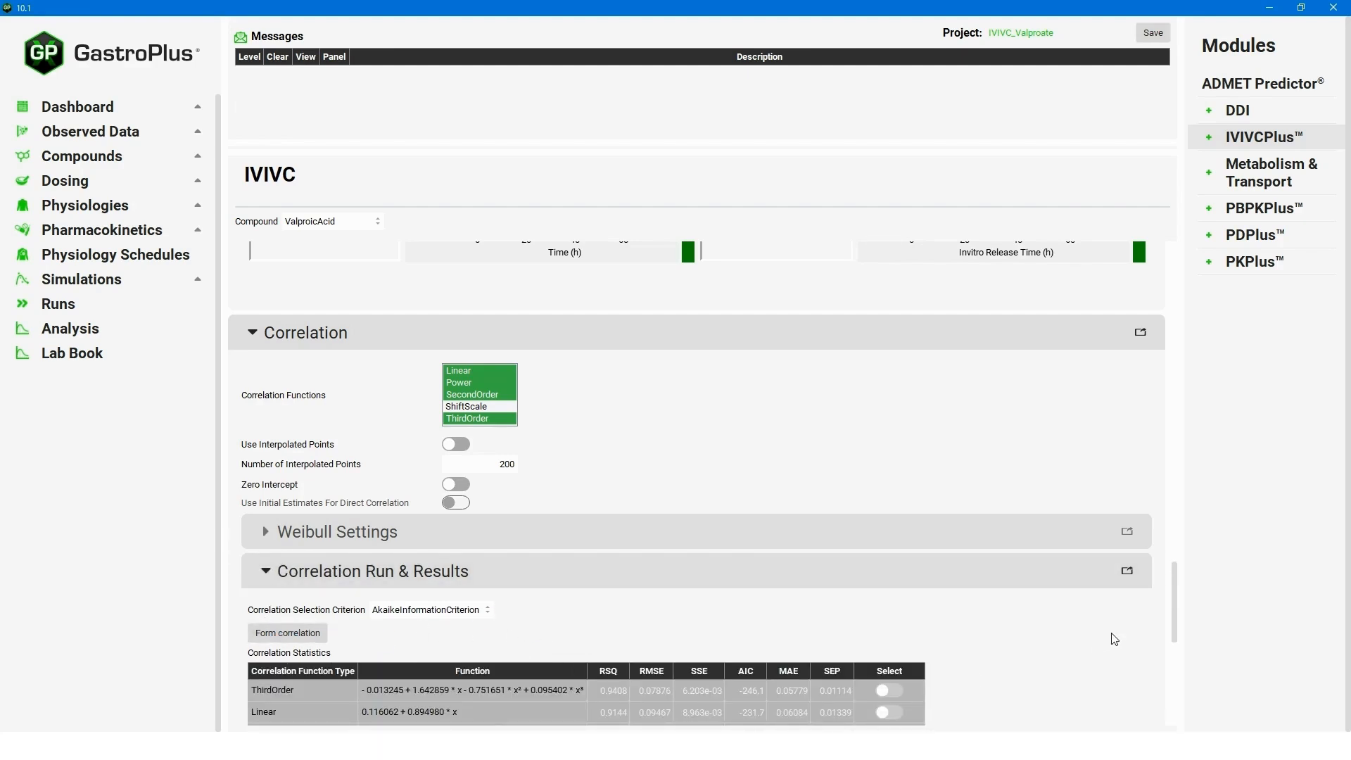
scroll(1175, 625, down, 3)
scroll(1172, 637, down, 3)
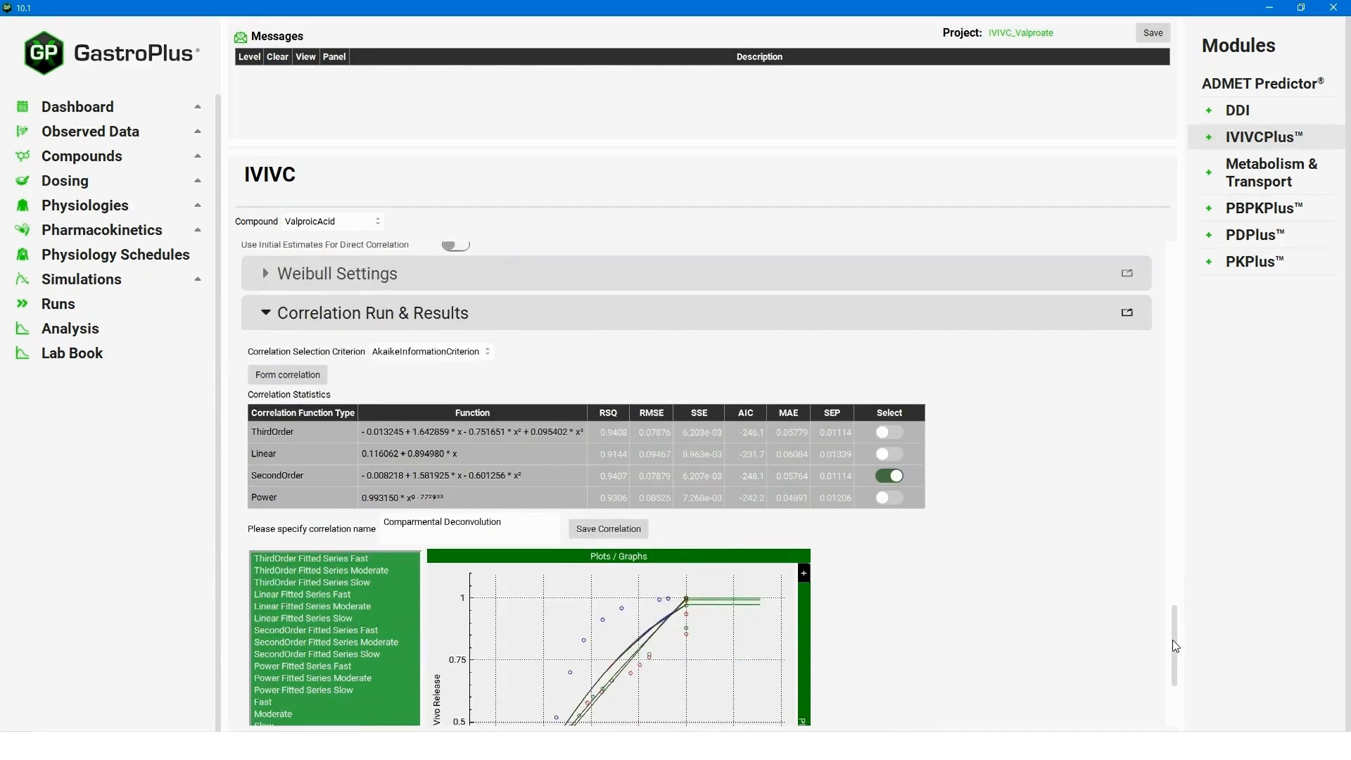
scroll(1172, 647, down, 1)
scroll(1171, 649, down, 1)
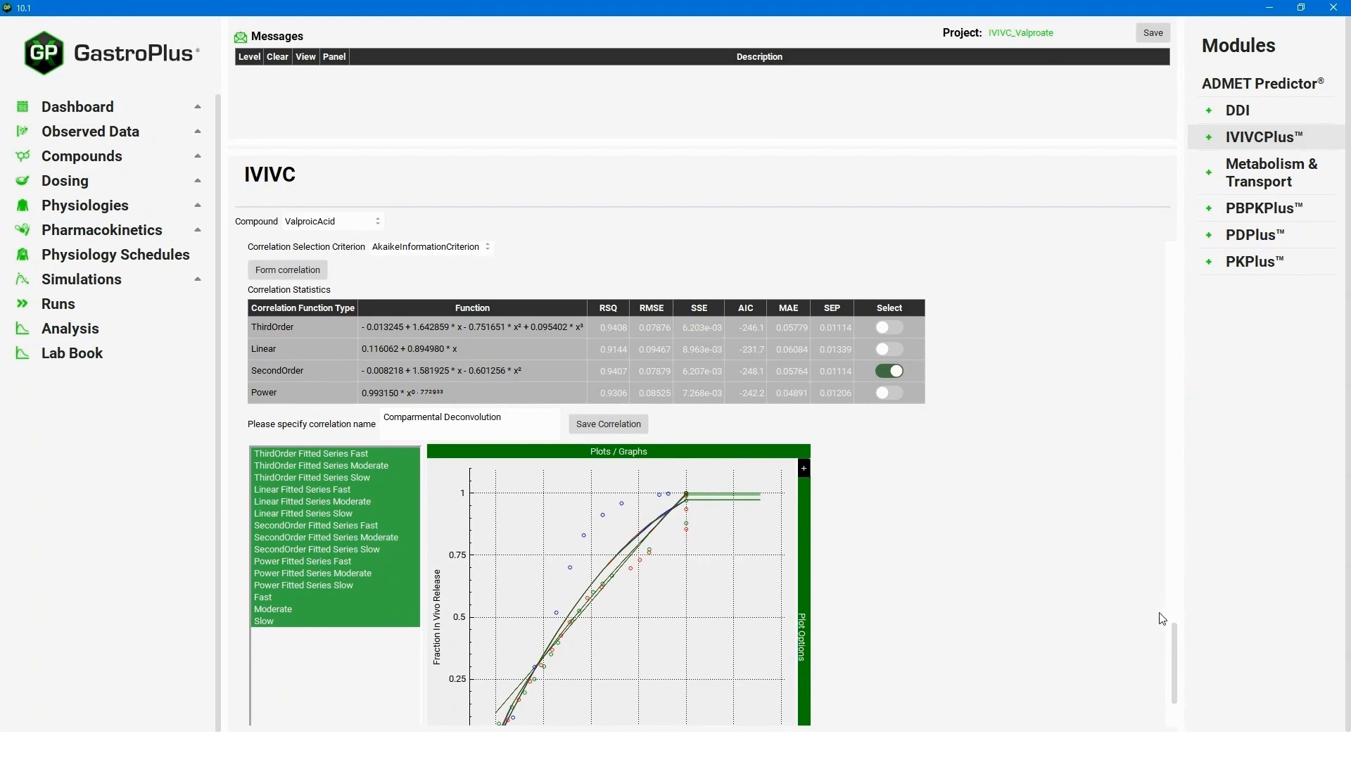
scroll(1167, 621, up, 2)
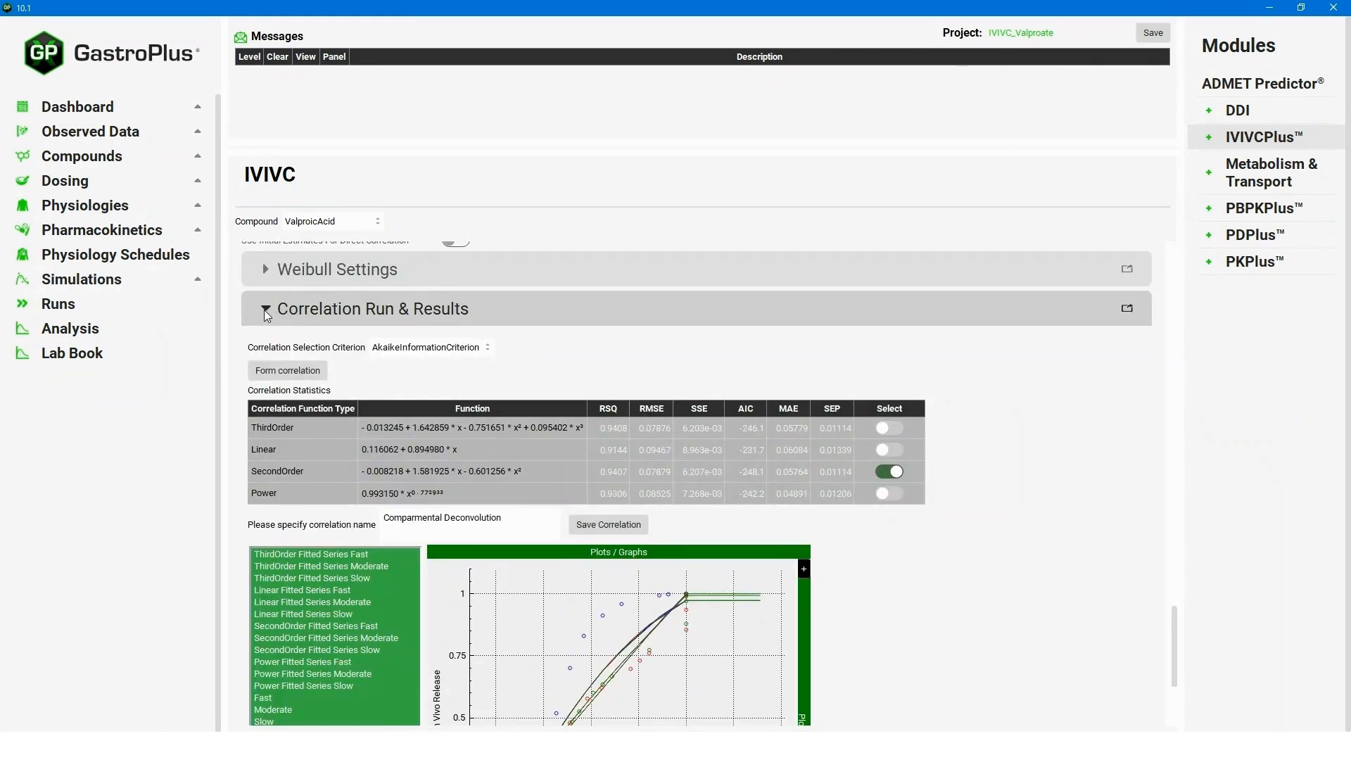
Collapse the correlation results and expand the Convolution section.
click(265, 309)
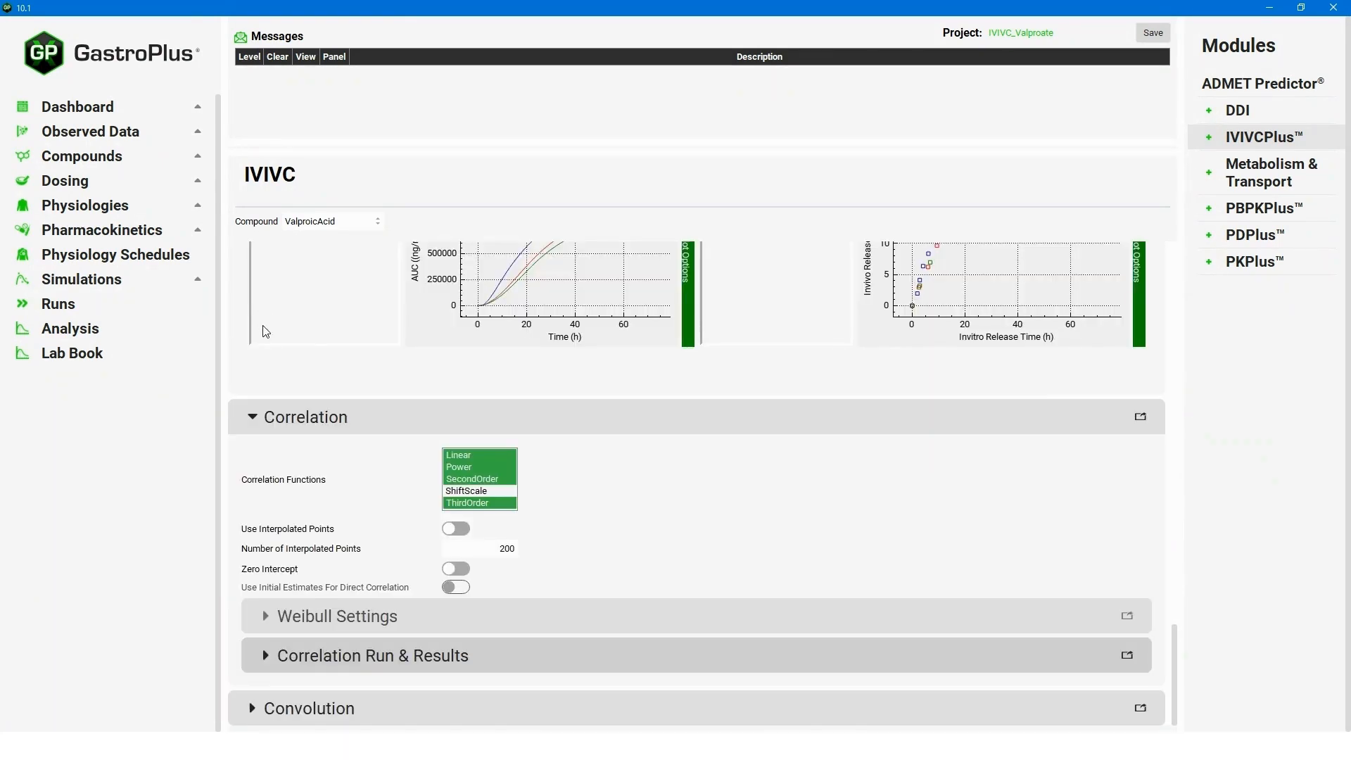
click(250, 703)
scroll(1175, 620, down, 5)
drag(1182, 656, 1181, 682)
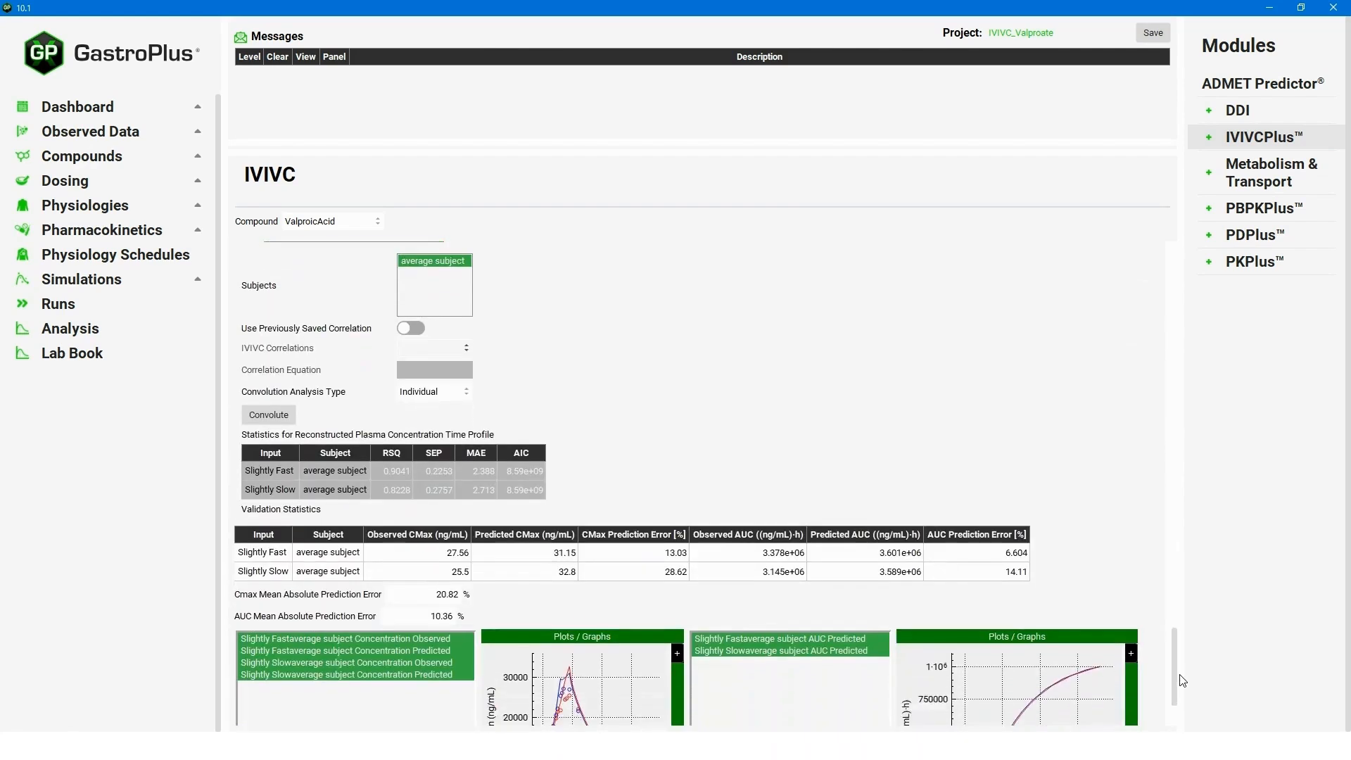
Convolve Fast, Moderate and Slow inputs and review the 7.752% Cmax and 3.835% AUC errors.
click(294, 383)
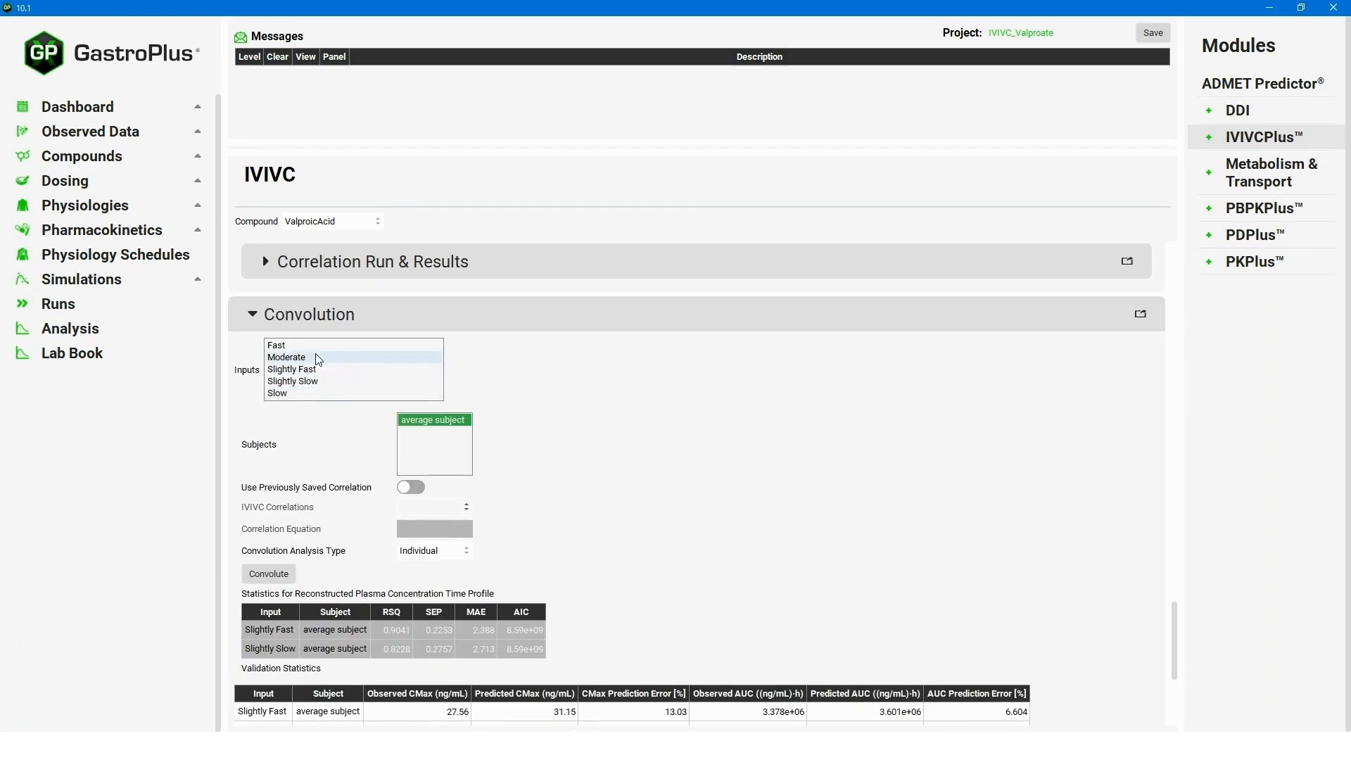
click(309, 346)
click(305, 358)
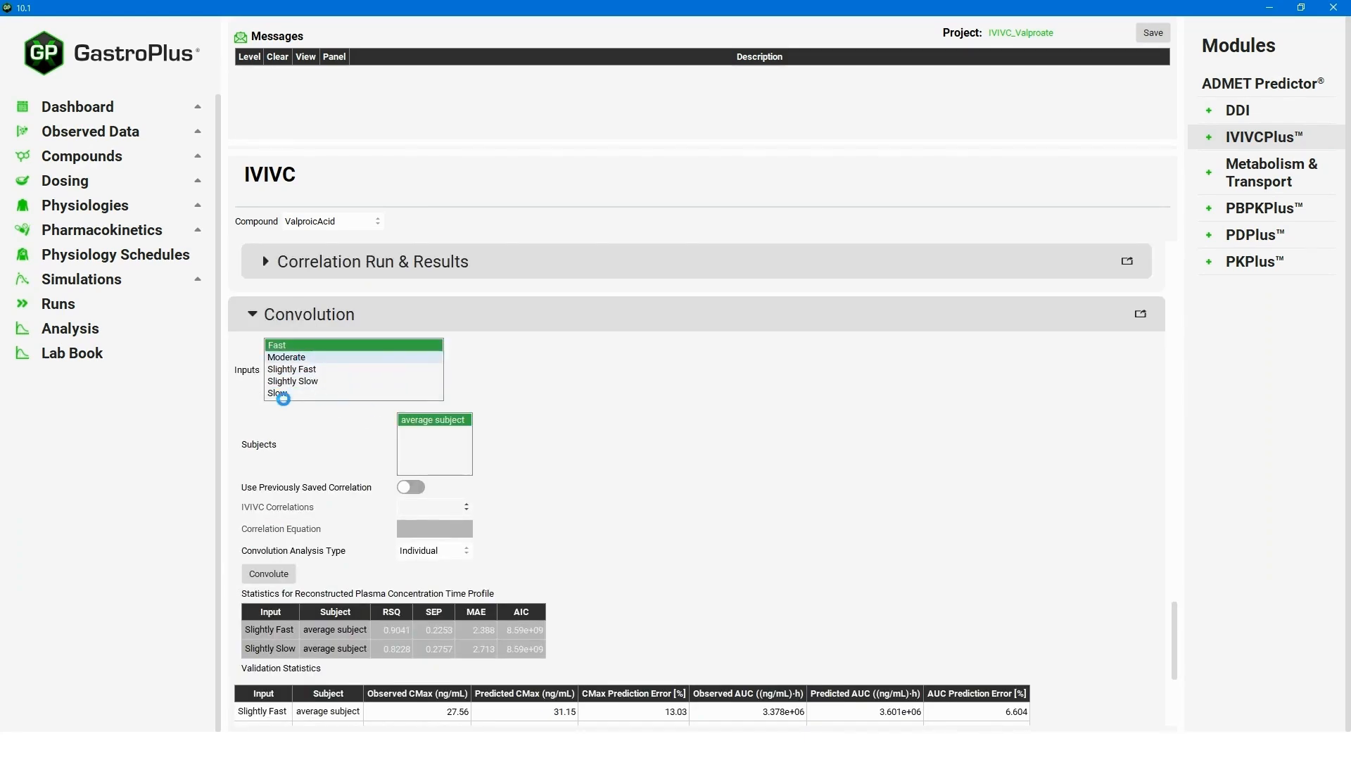
click(280, 393)
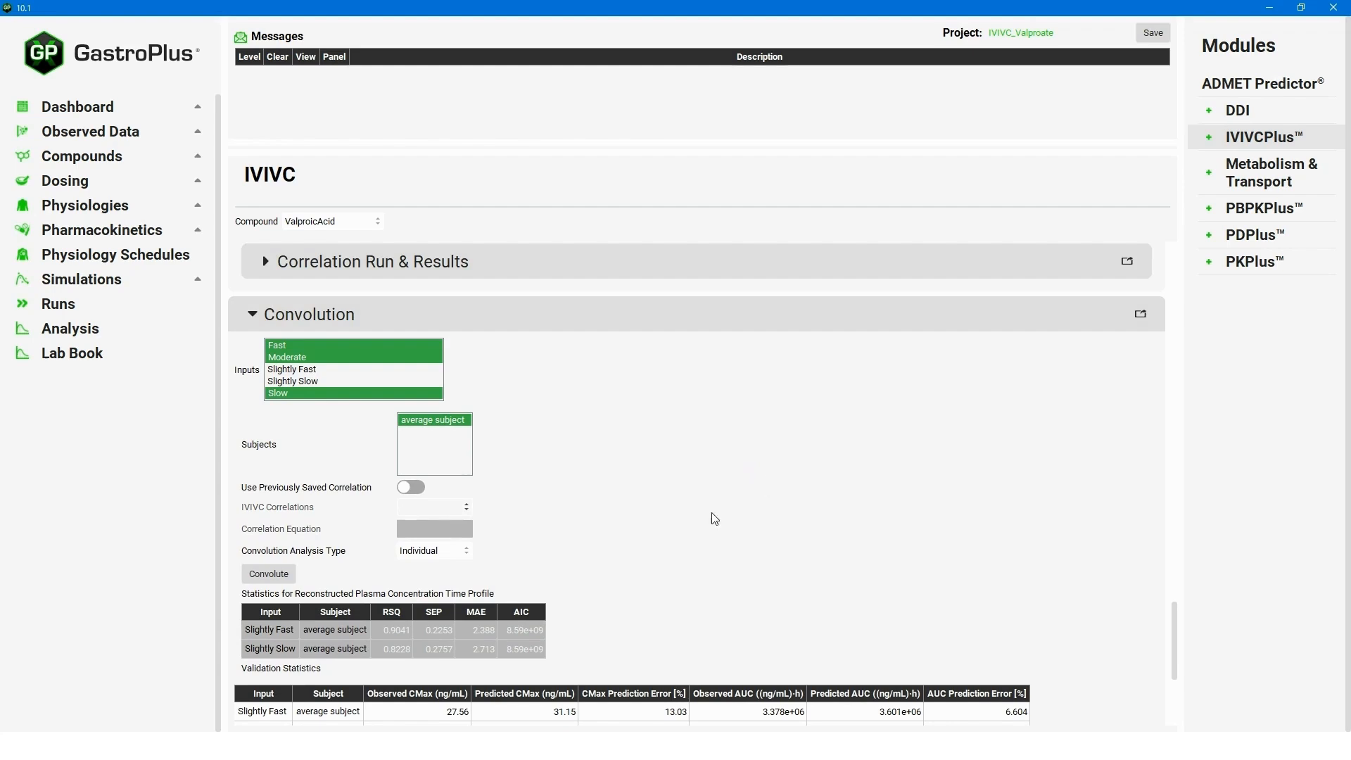
click(284, 580)
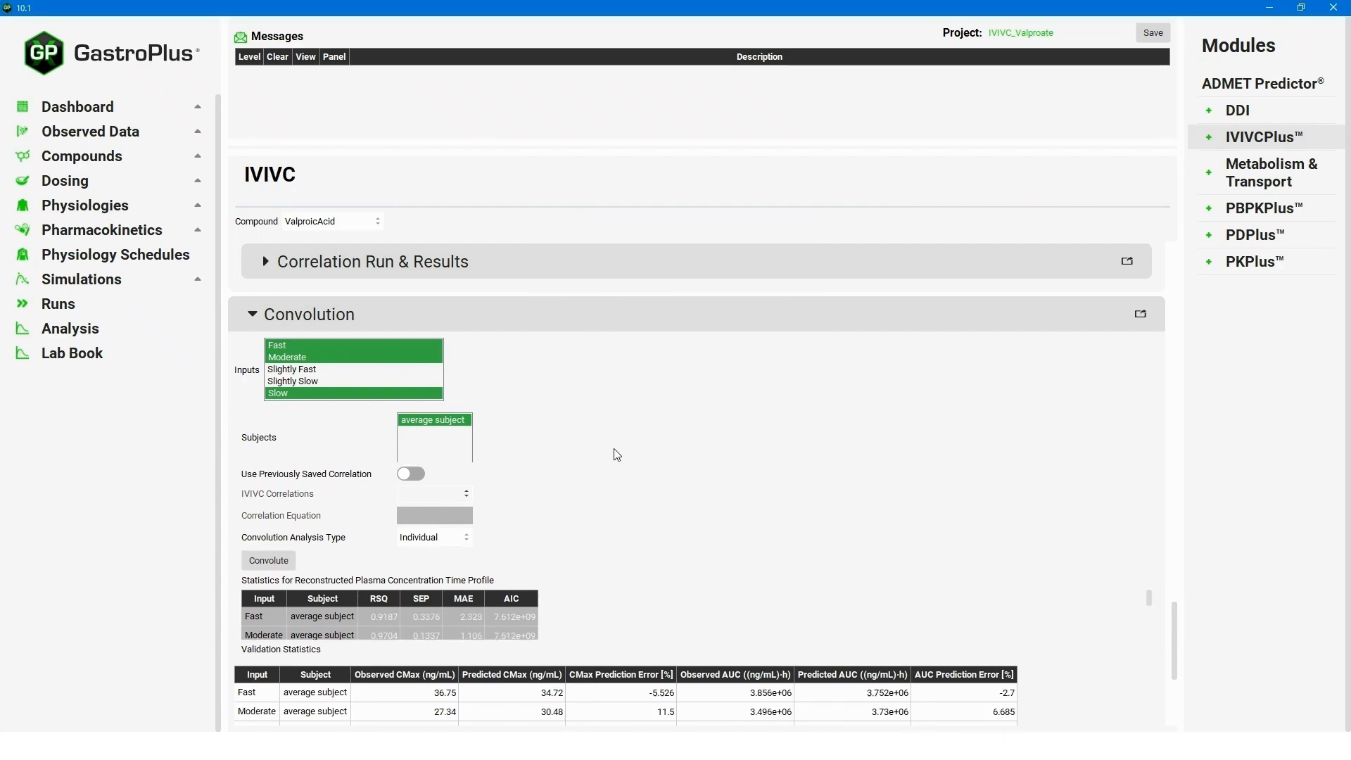
drag(1174, 618, 1173, 675)
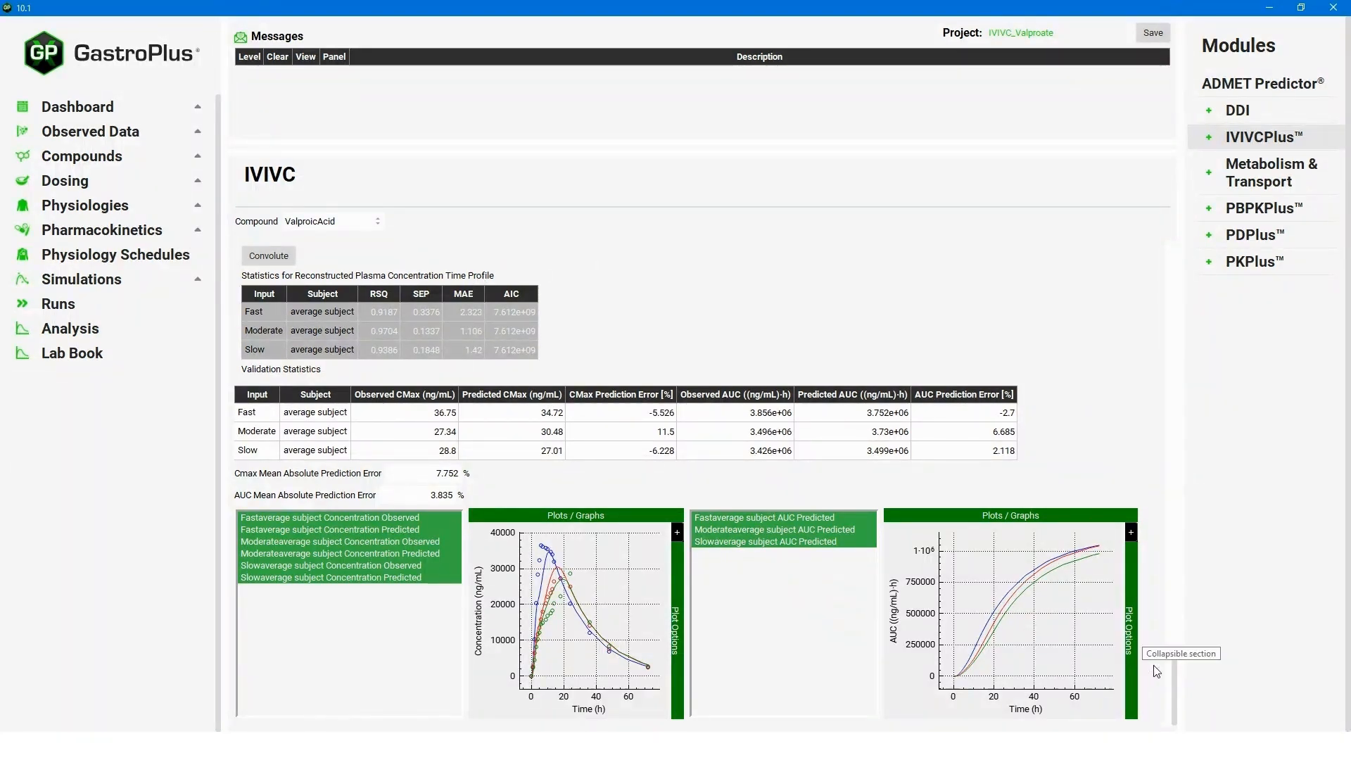
drag(1175, 670, 1176, 593)
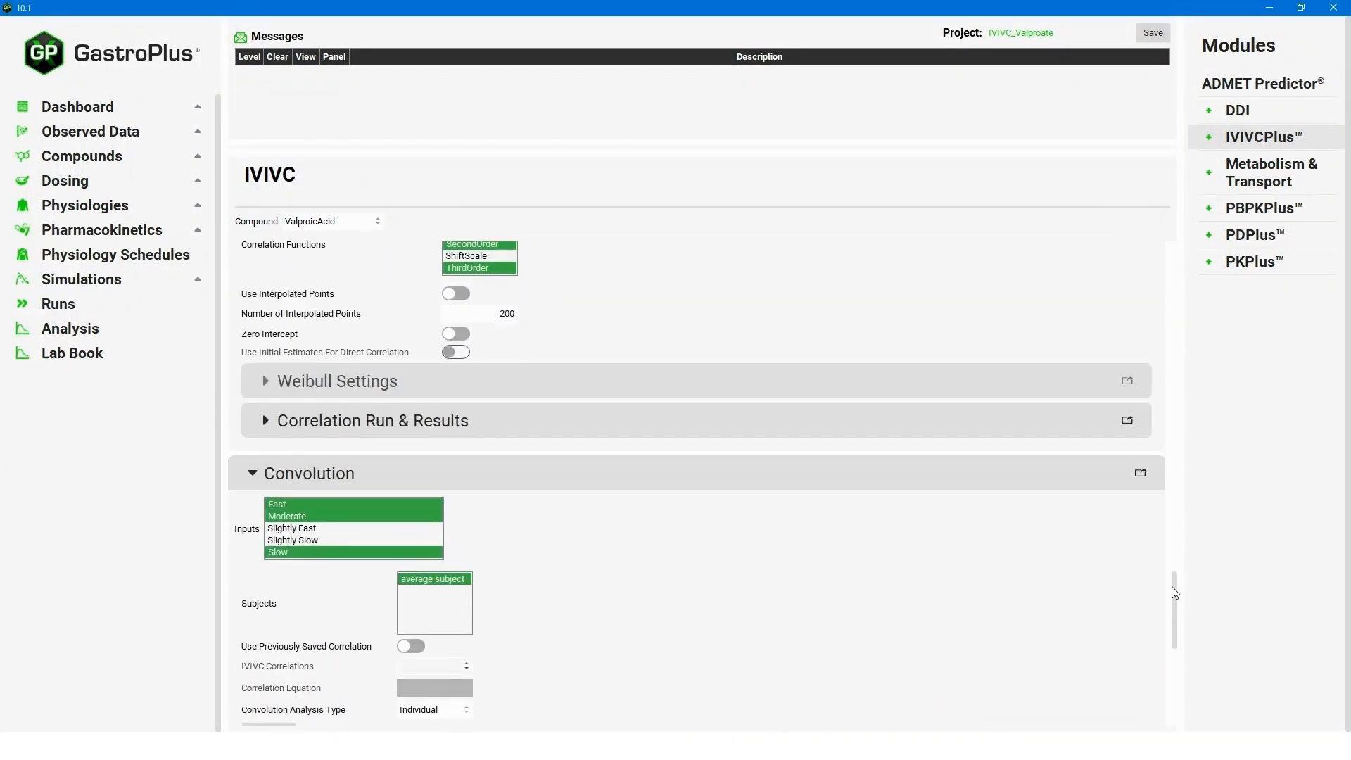
Convolve Slightly Fast and Slightly Slow inputs and review the 8.42% Cmax and 10.74% AUC errors.
click(310, 514)
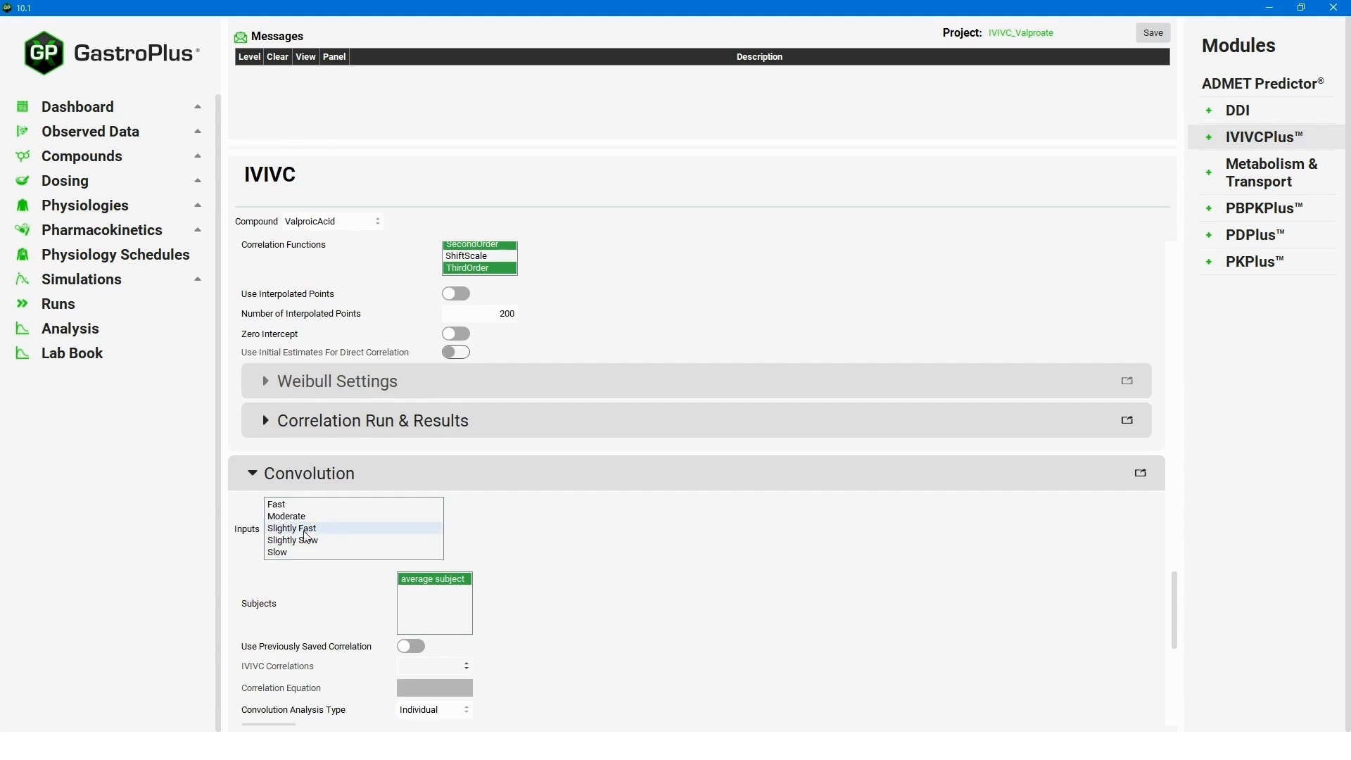
click(304, 528)
ctrl+click(295, 541)
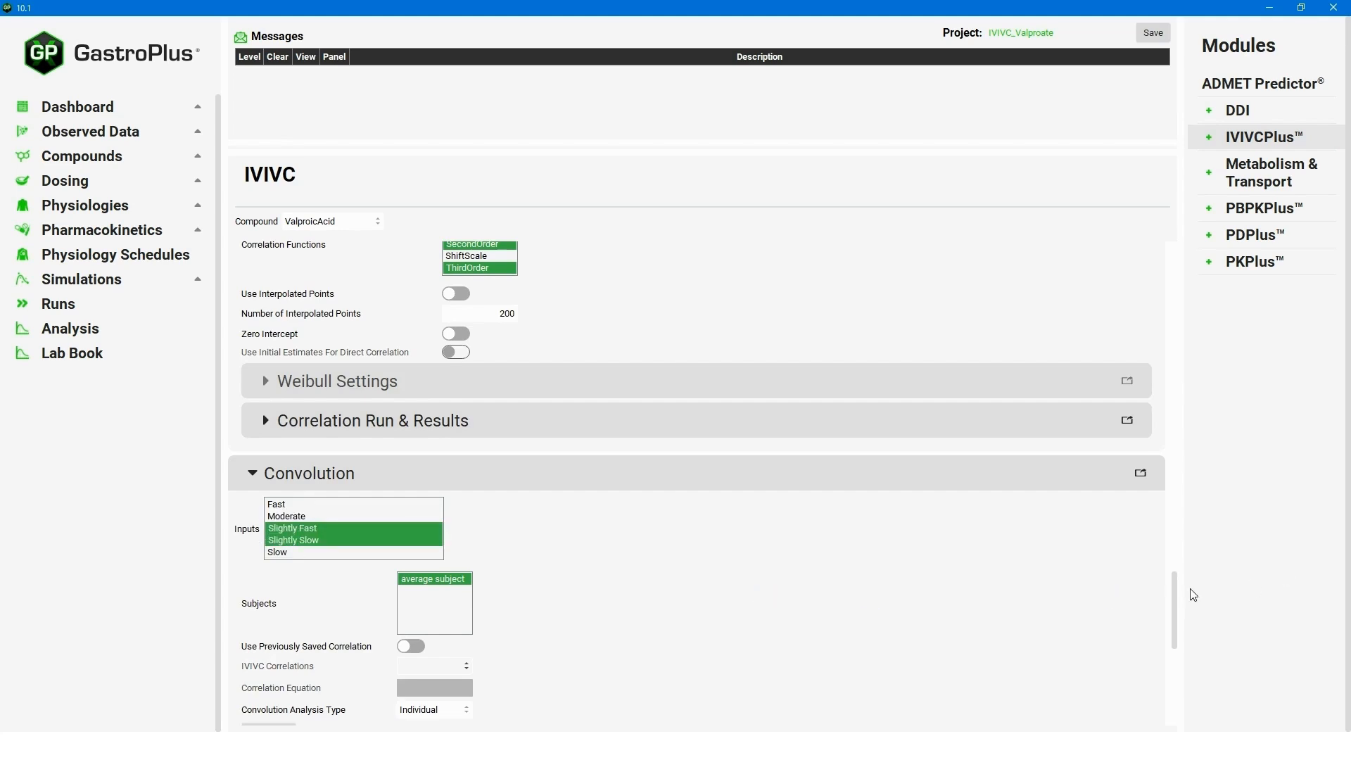
drag(1178, 609, 1181, 652)
click(269, 464)
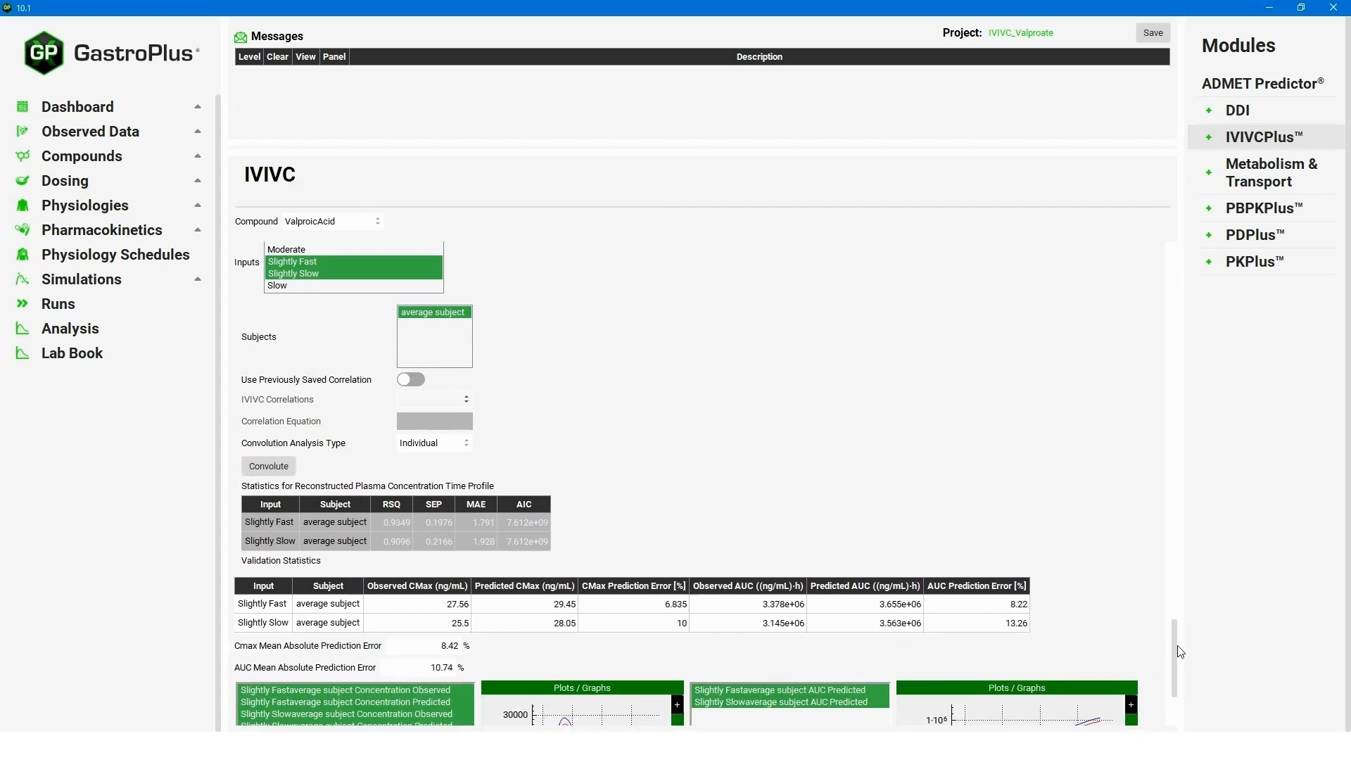
drag(1180, 655, 1176, 680)
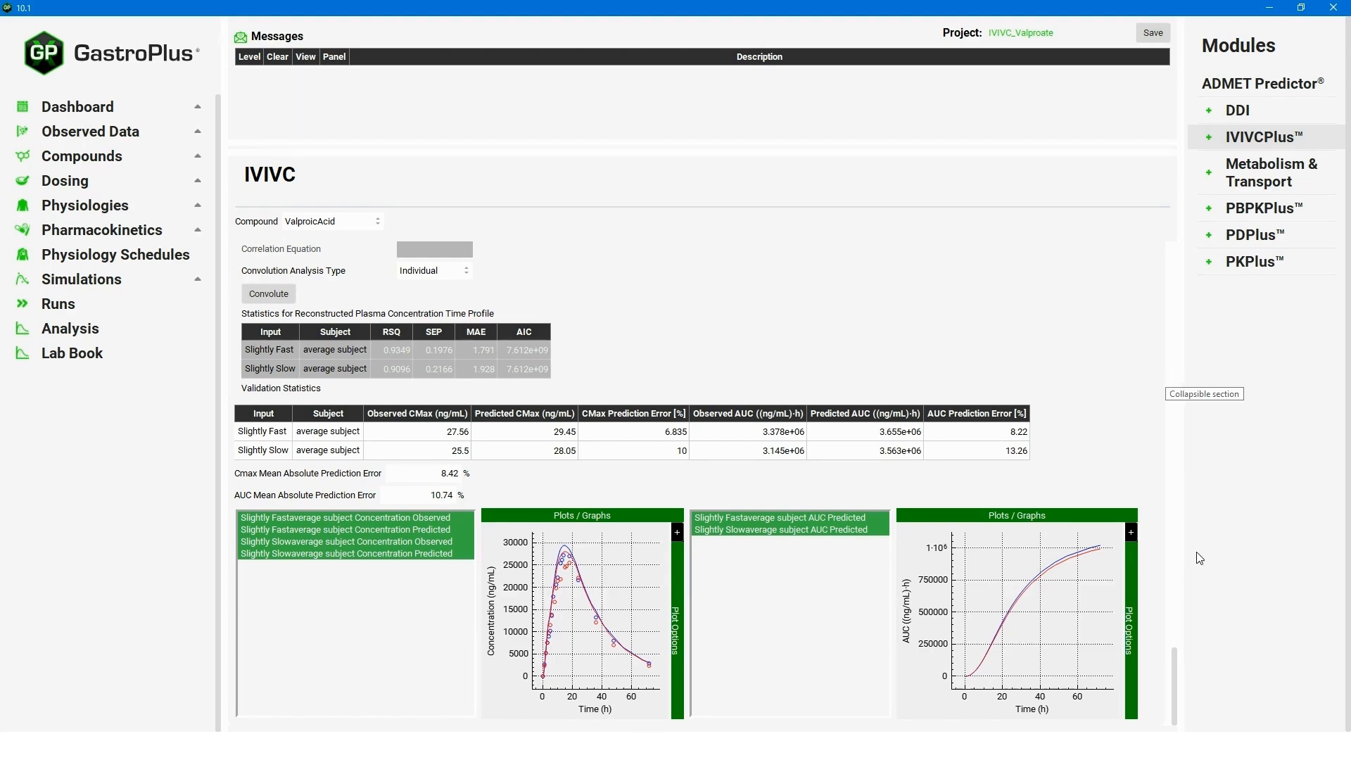
drag(1176, 665, 1192, 610)
Rename and save the correlation as 'Mechanistic Deconvolution IVIVC', then go to Dosing.
click(280, 319)
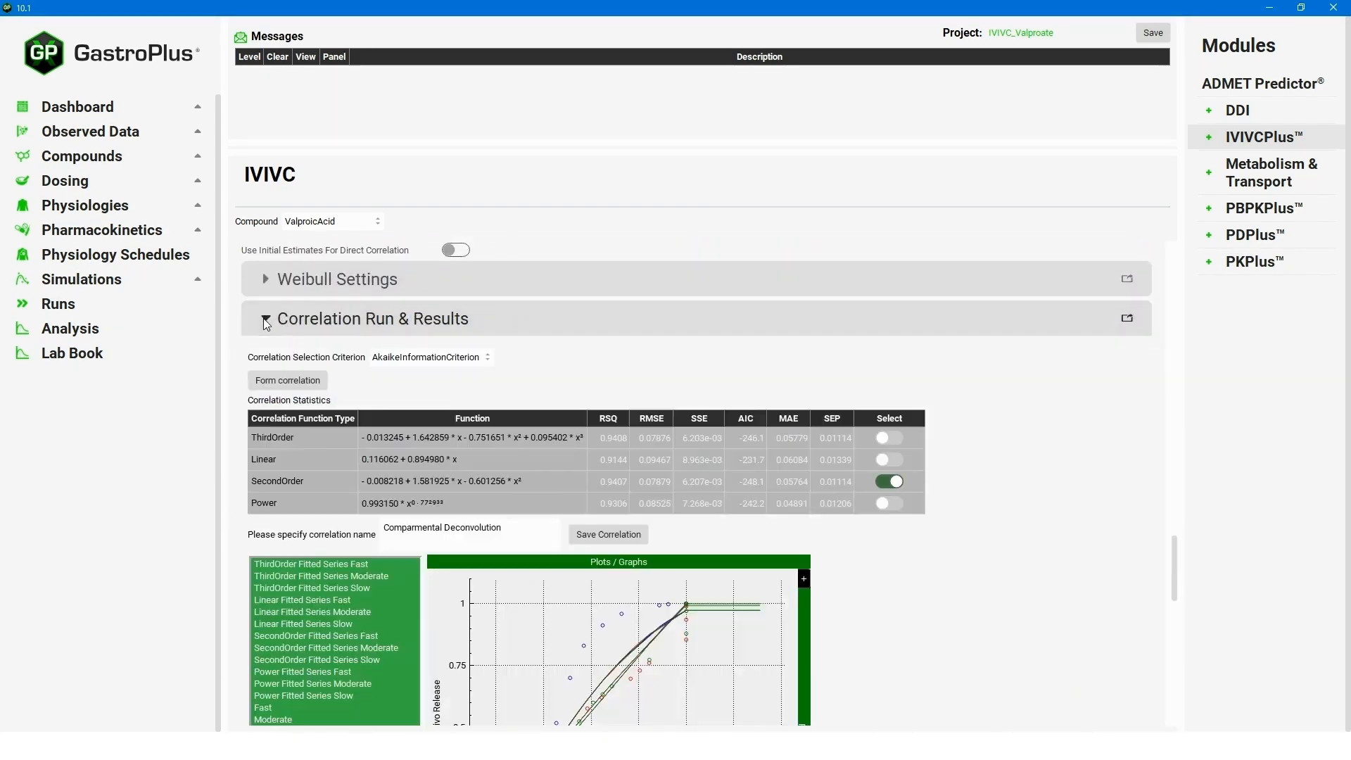
triple_click(507, 532)
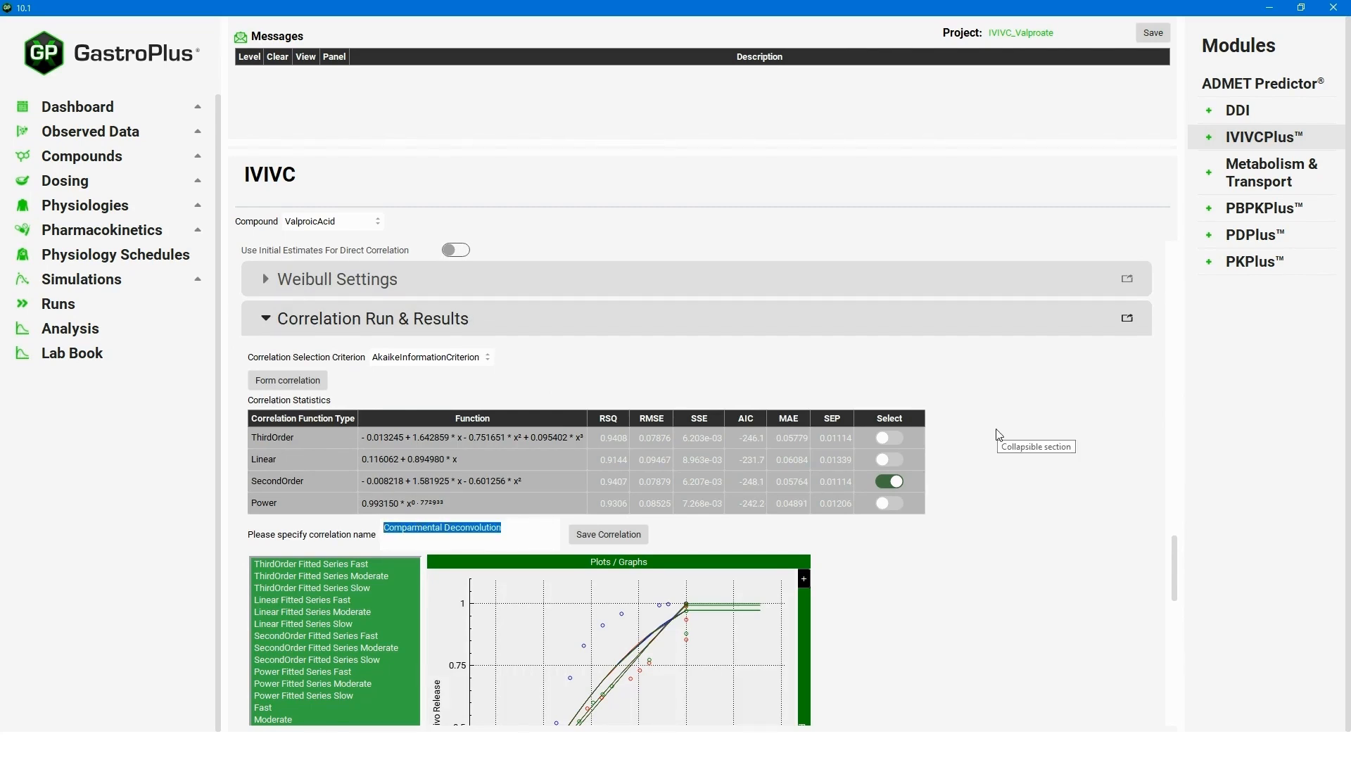
text(Mechanistic D)
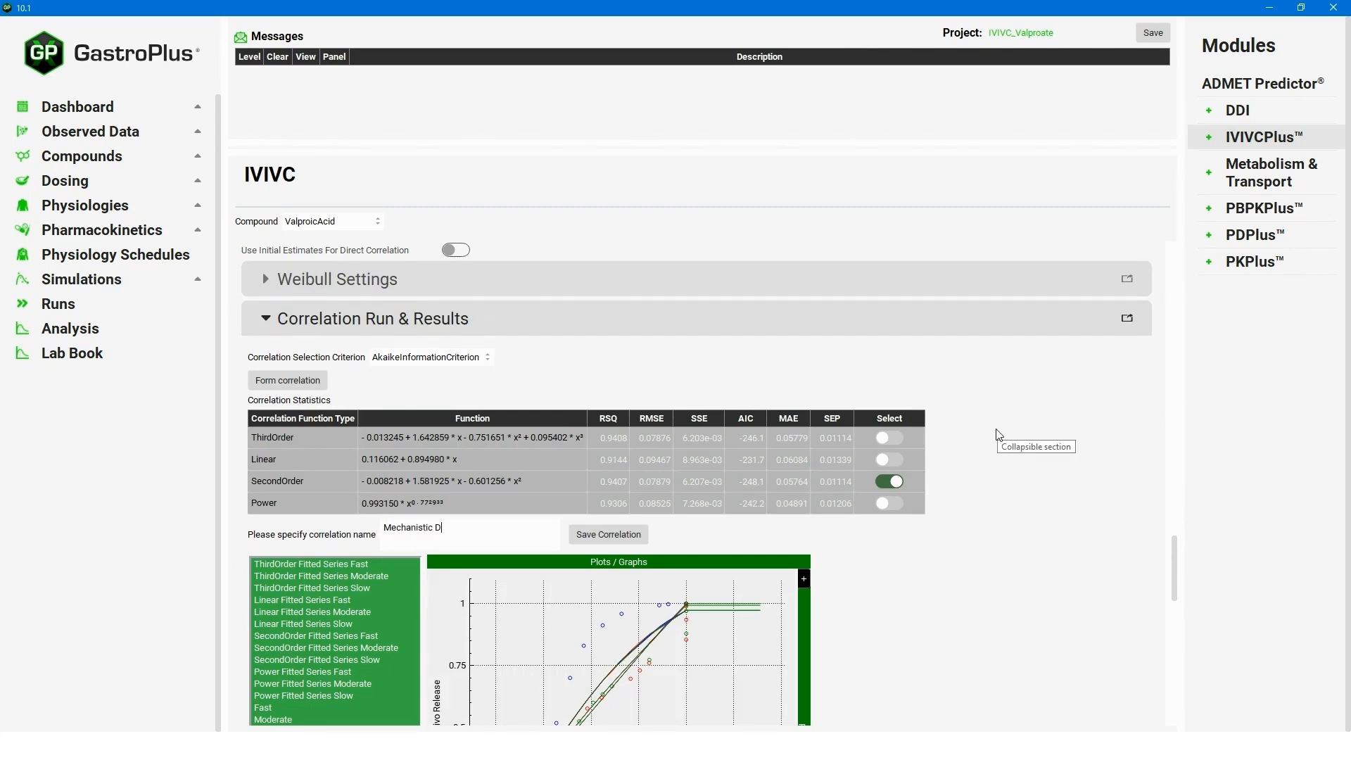
text(econvolution IVIVC)
click(639, 536)
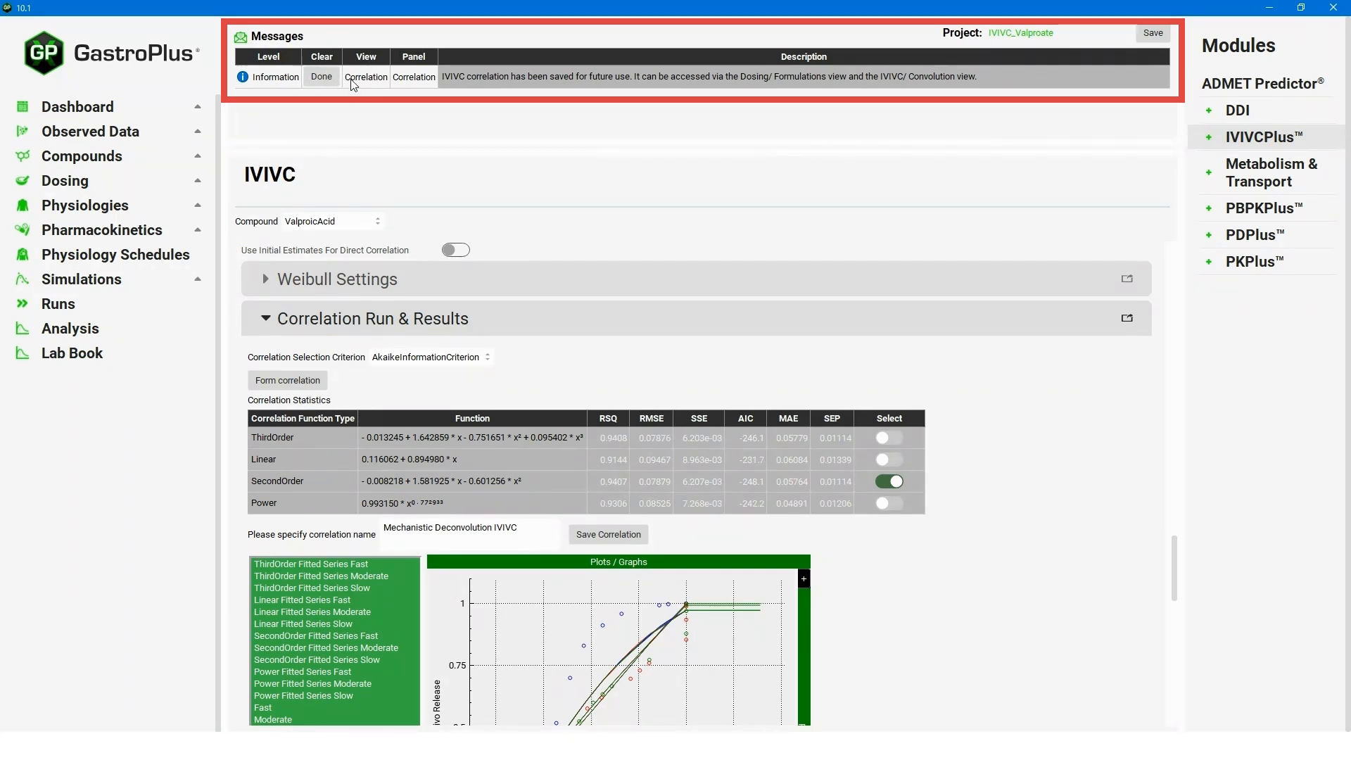
click(328, 75)
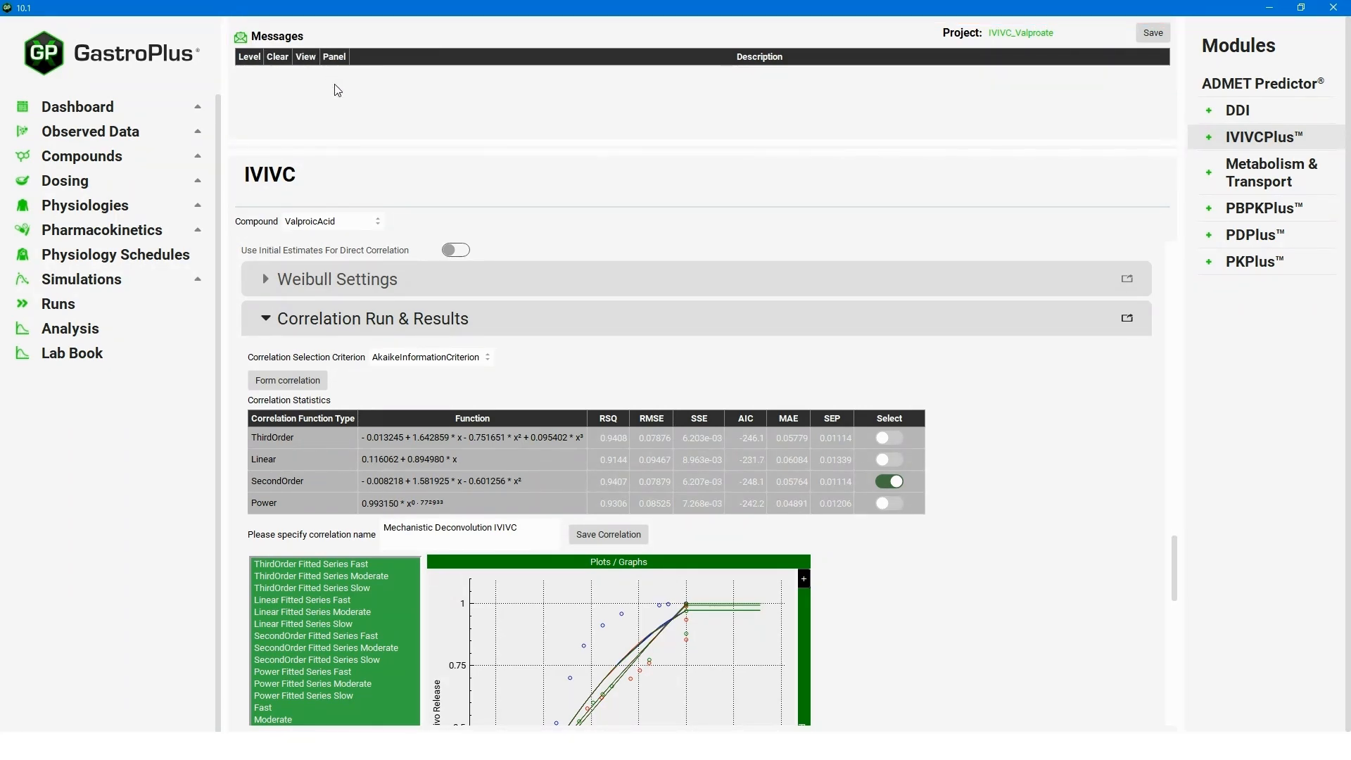
click(104, 182)
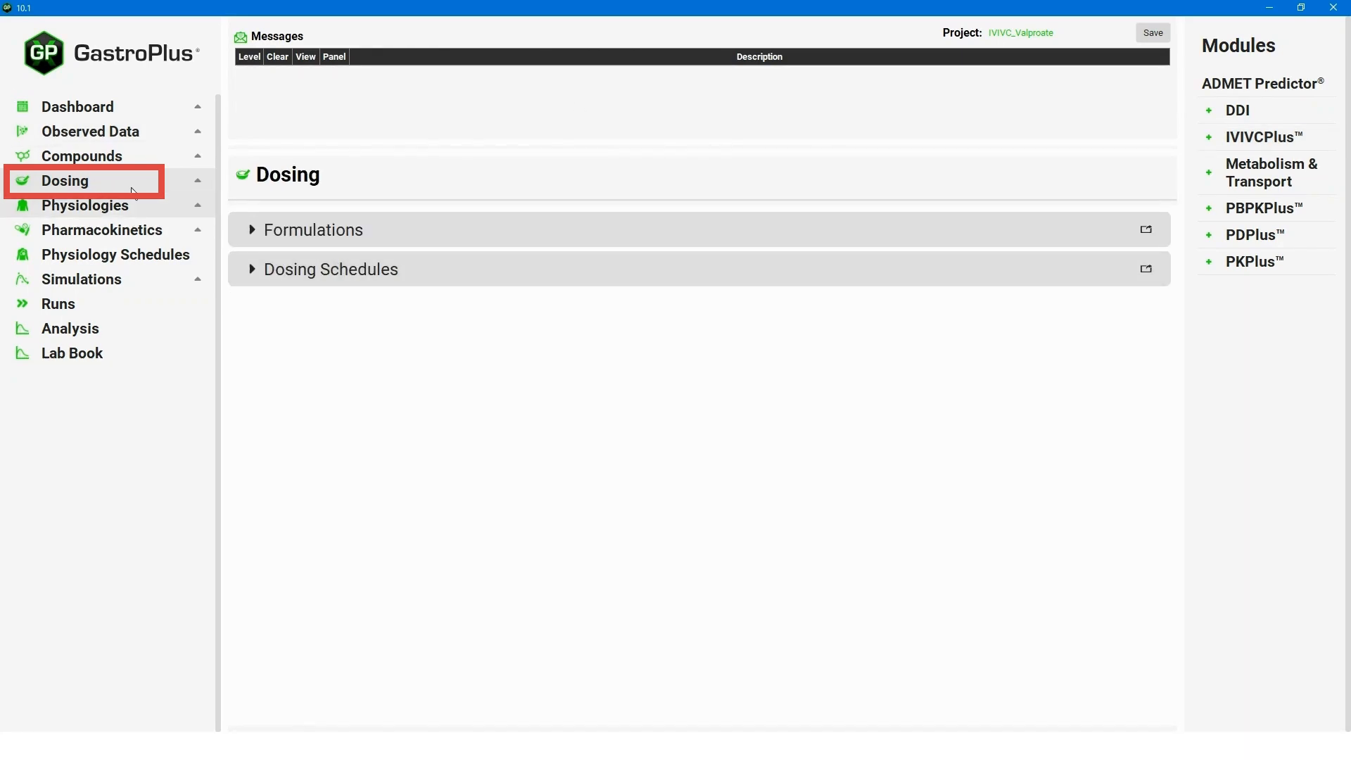
Select the CR Tablet 500mg Test formulation and expand its controlled release settings.
click(255, 232)
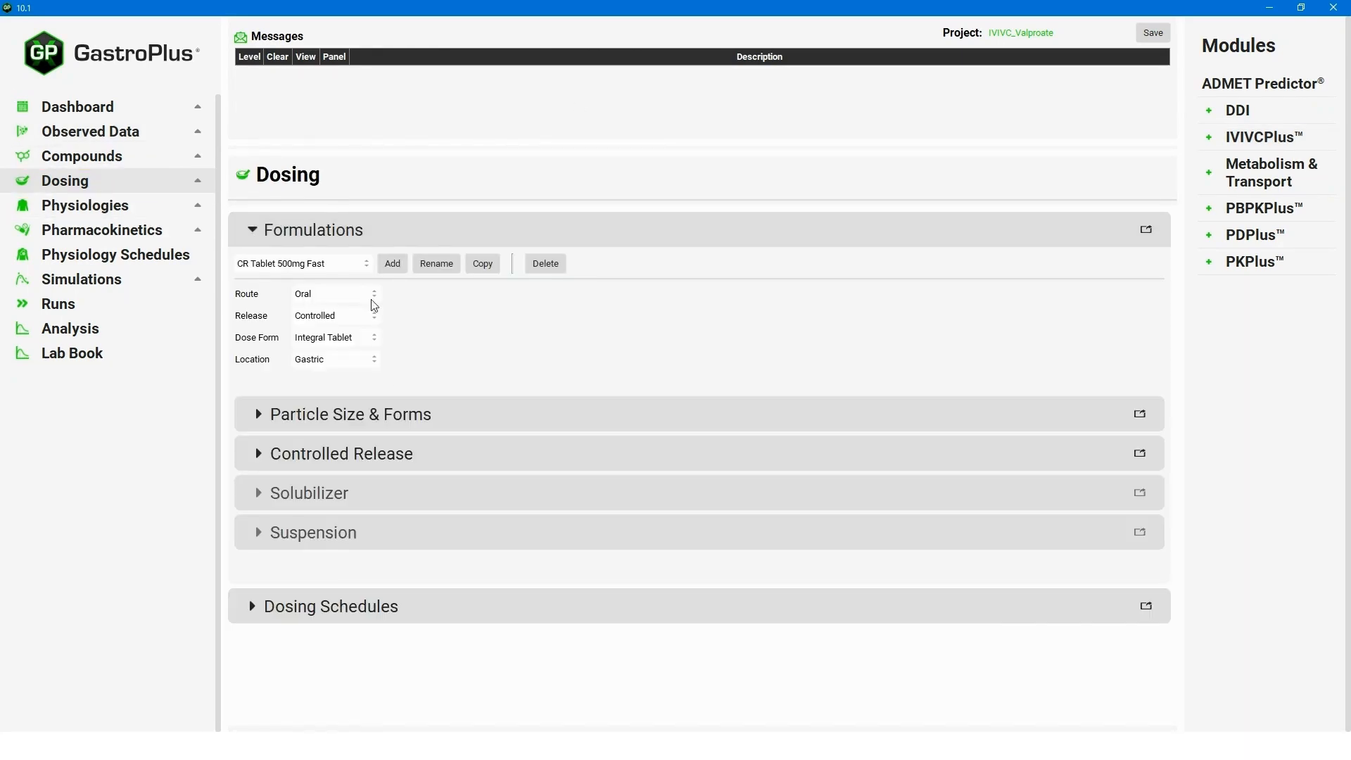
click(352, 265)
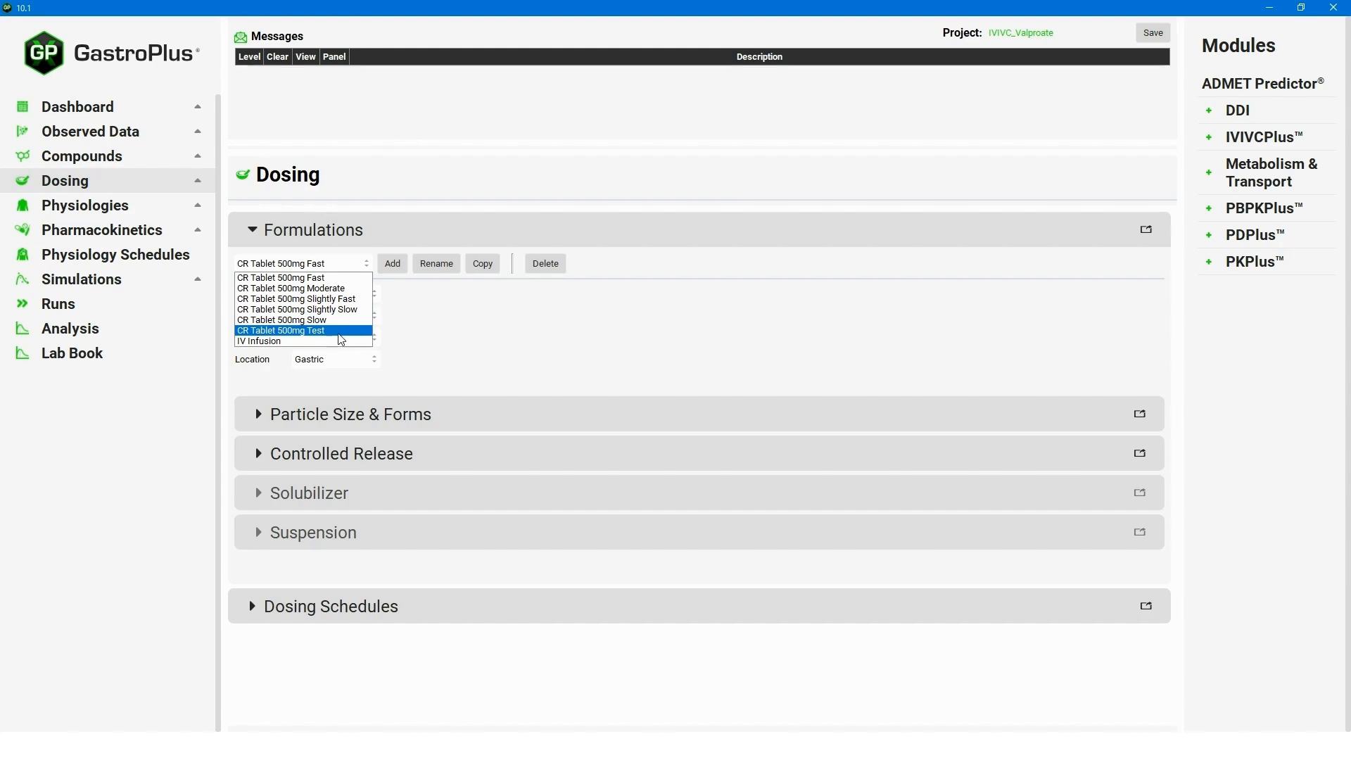
click(338, 332)
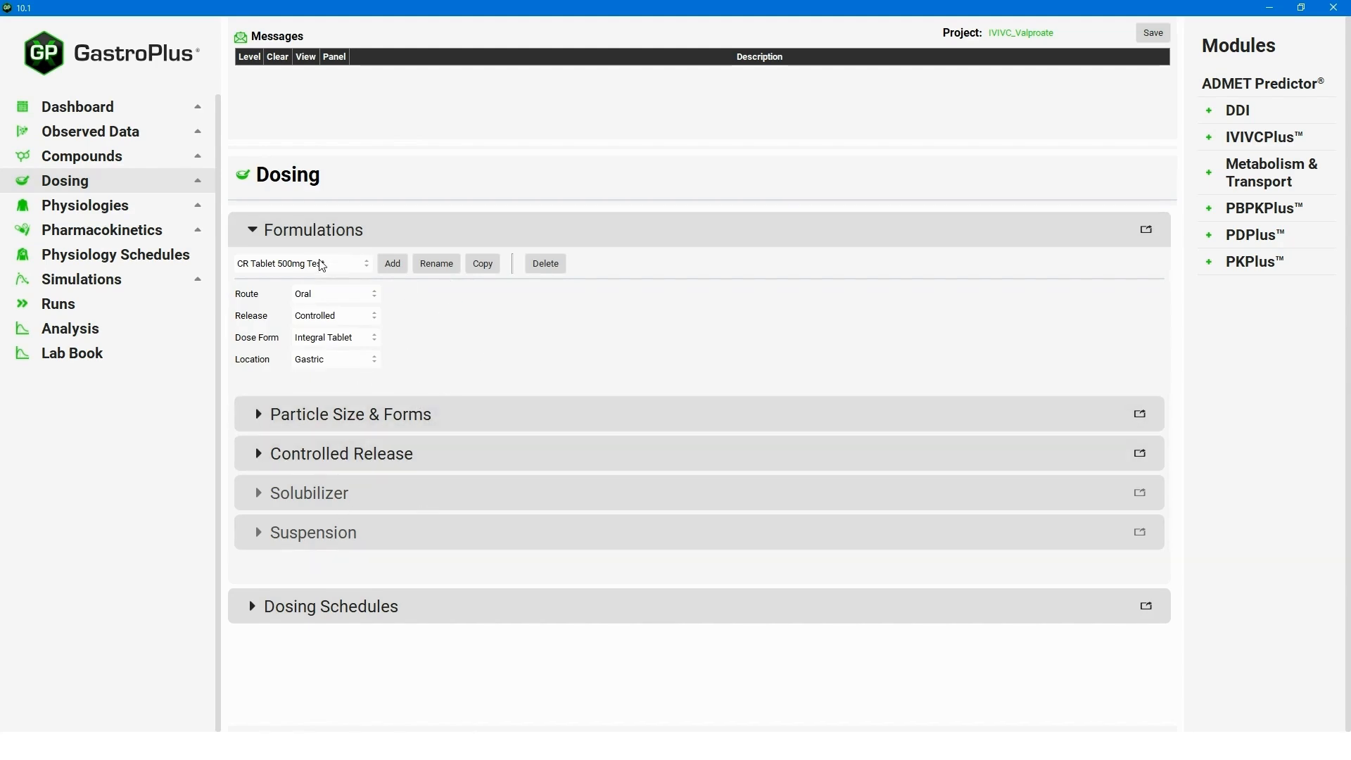
click(264, 464)
scroll(803, 548, down, 2)
scroll(791, 547, up, 2)
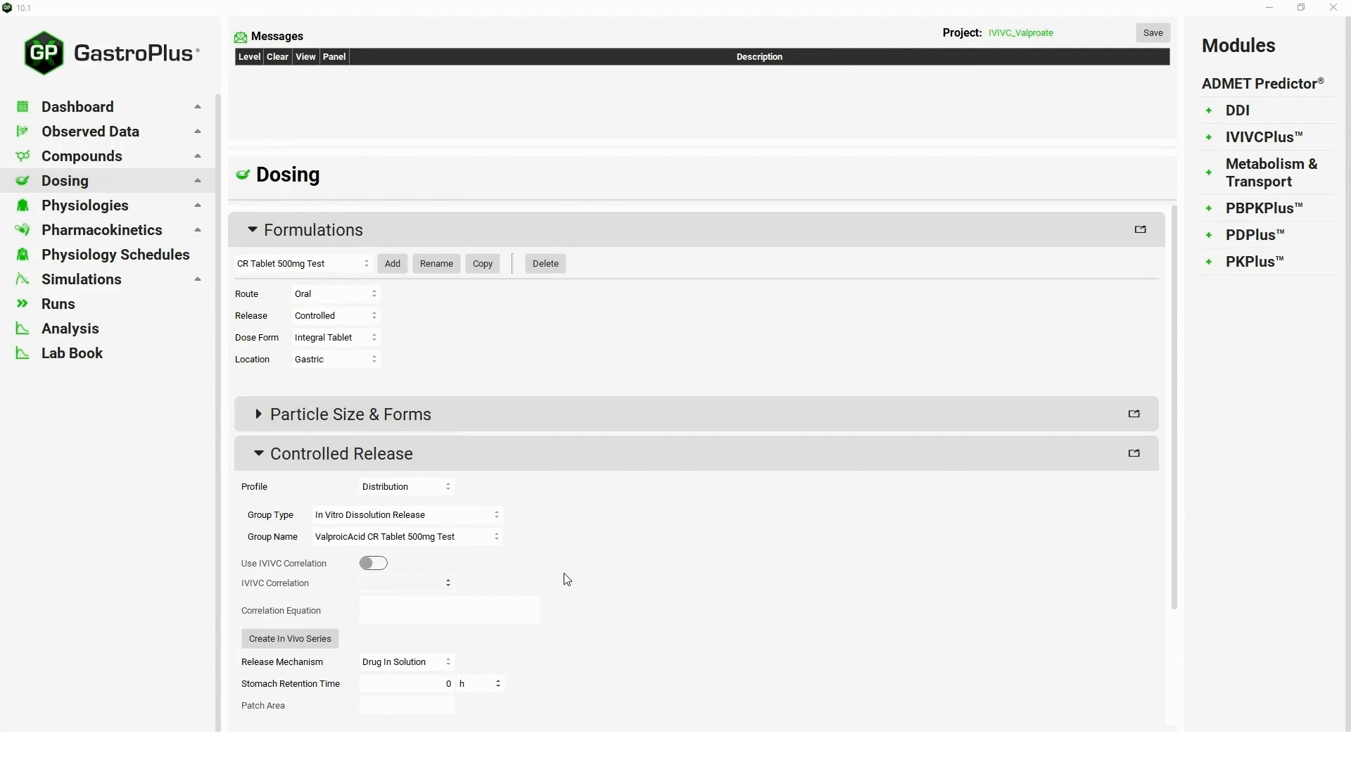
Use a Tabulated profile from the Mechanistic Deconvolution IVIVC correlation and create the in vivo series.
click(431, 487)
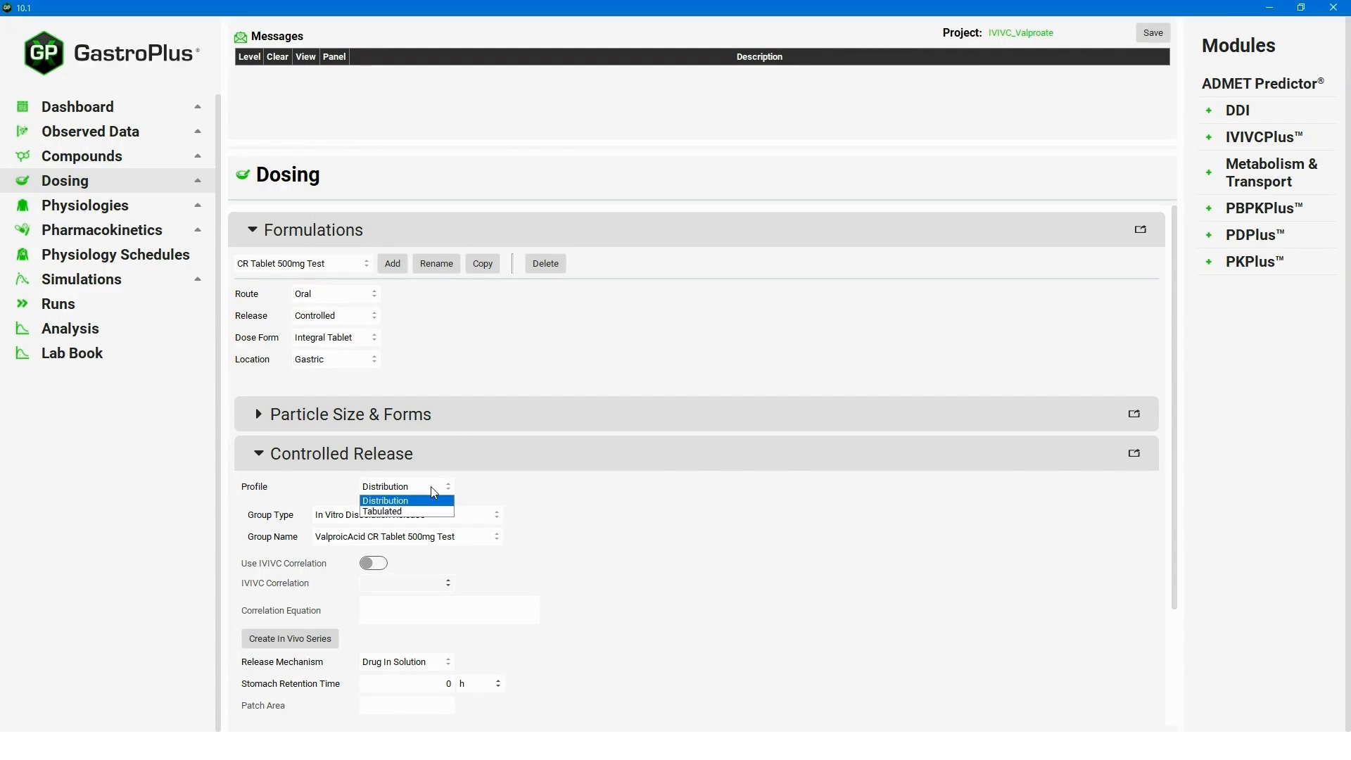
click(400, 513)
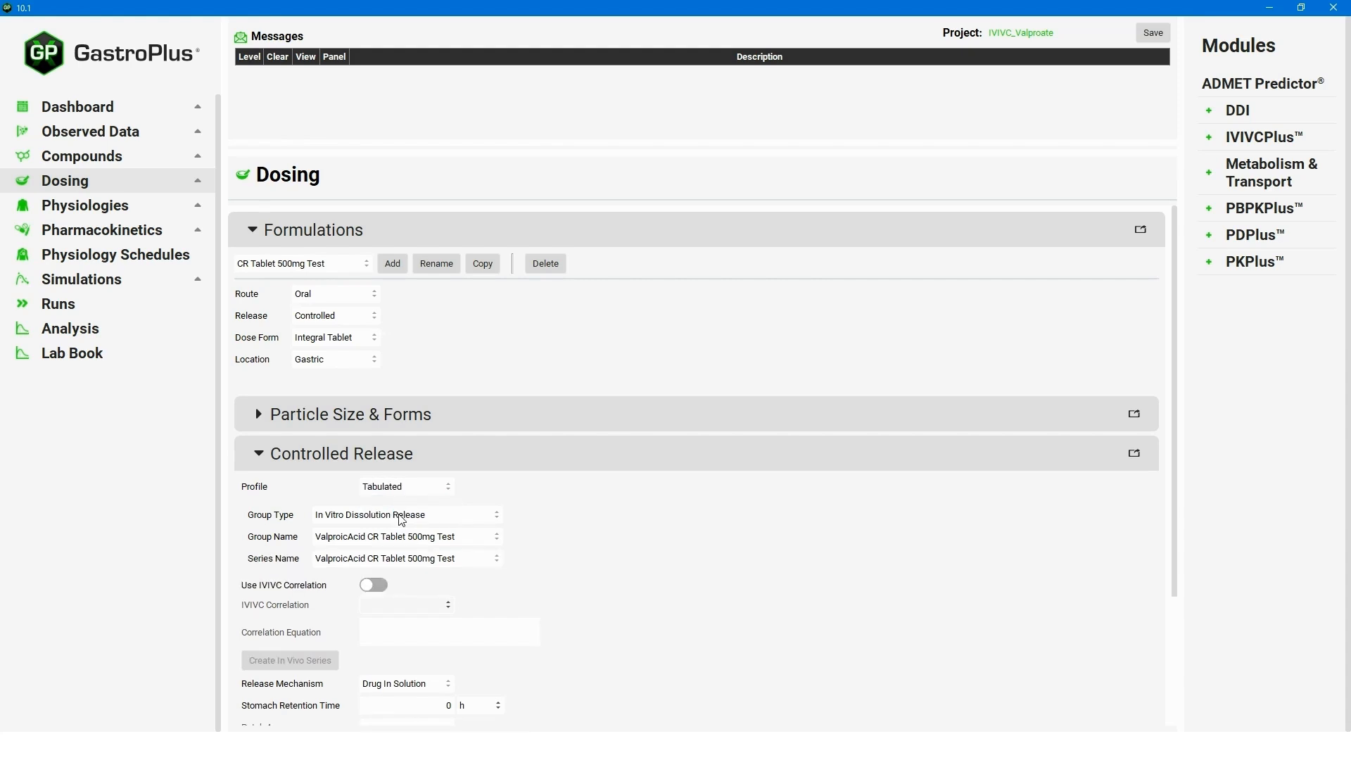
click(381, 586)
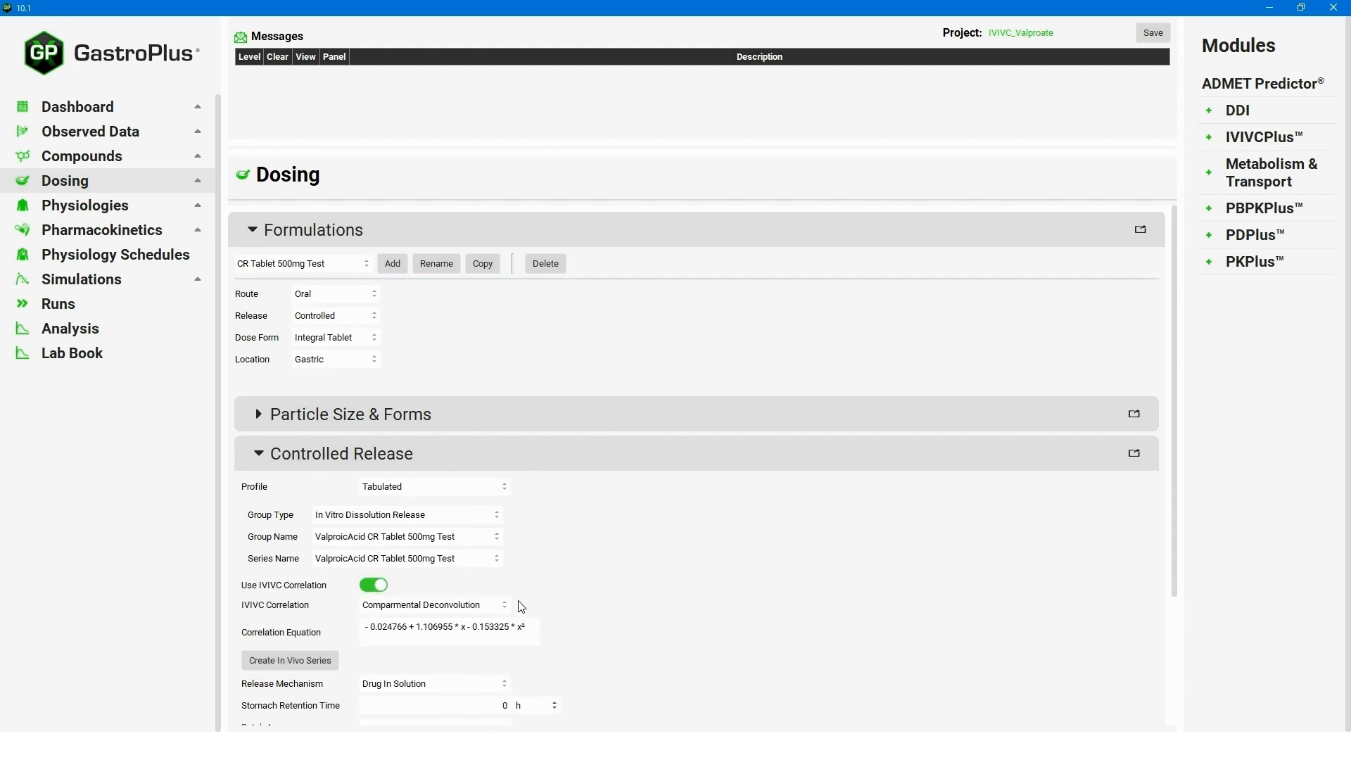
click(487, 604)
click(493, 628)
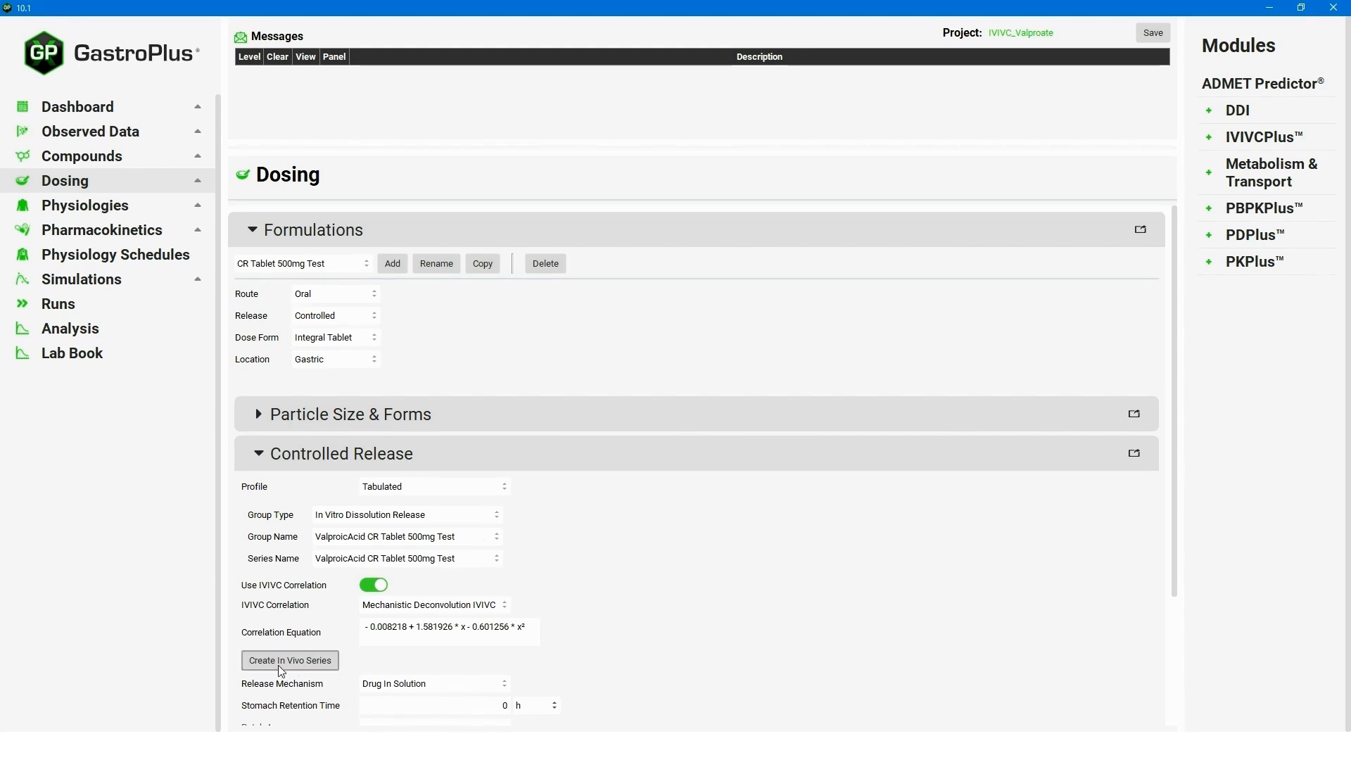
click(296, 667)
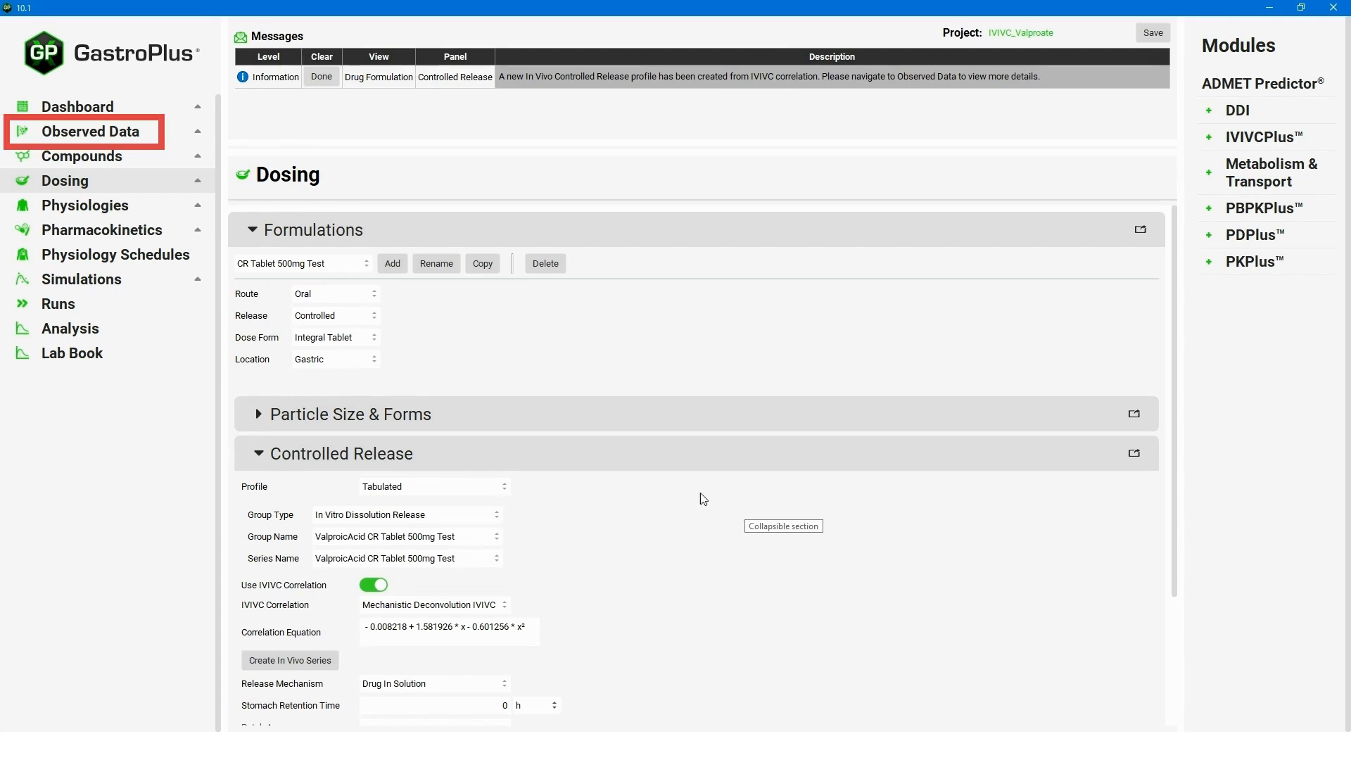
Show the In Vivo Controlled Release group 'ValproicAcid CR Tablet 500mg Test Converted' with its plot.
click(102, 134)
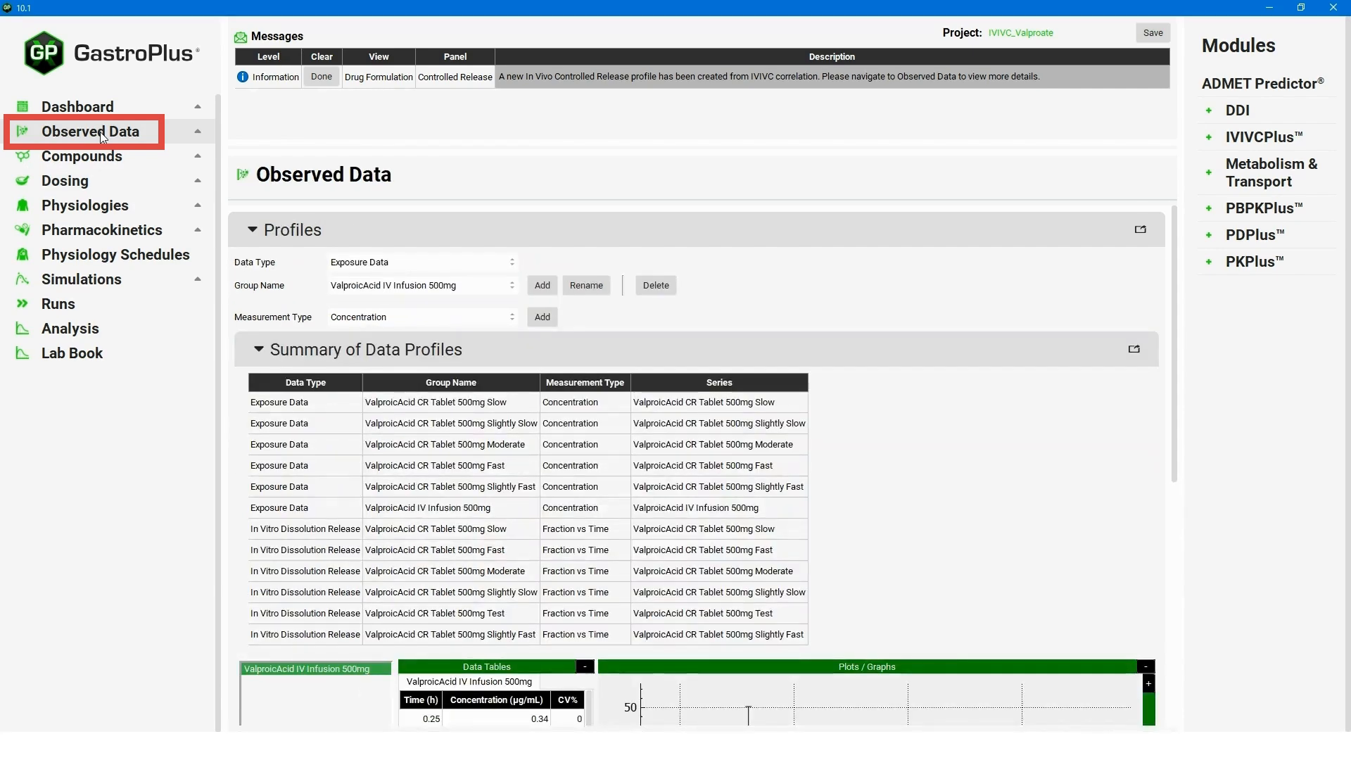
click(450, 262)
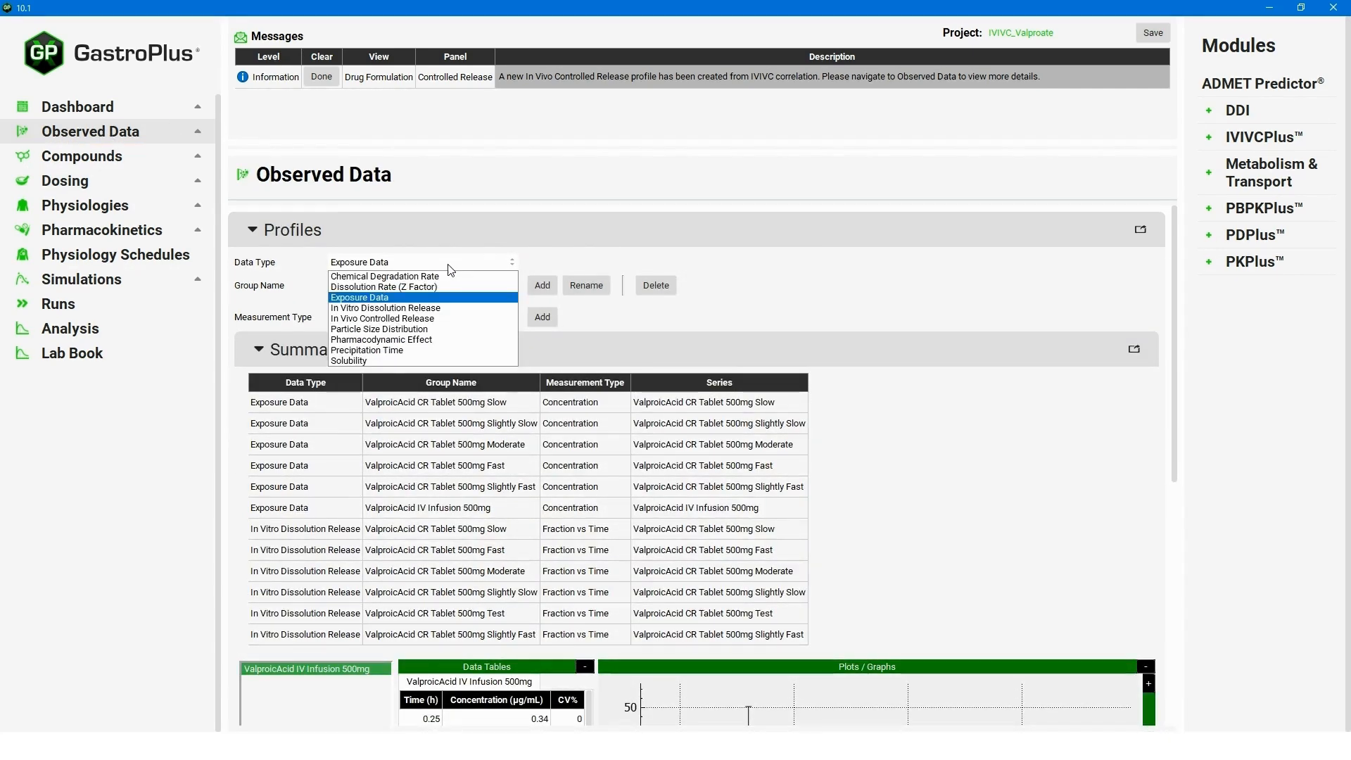
click(441, 325)
click(499, 288)
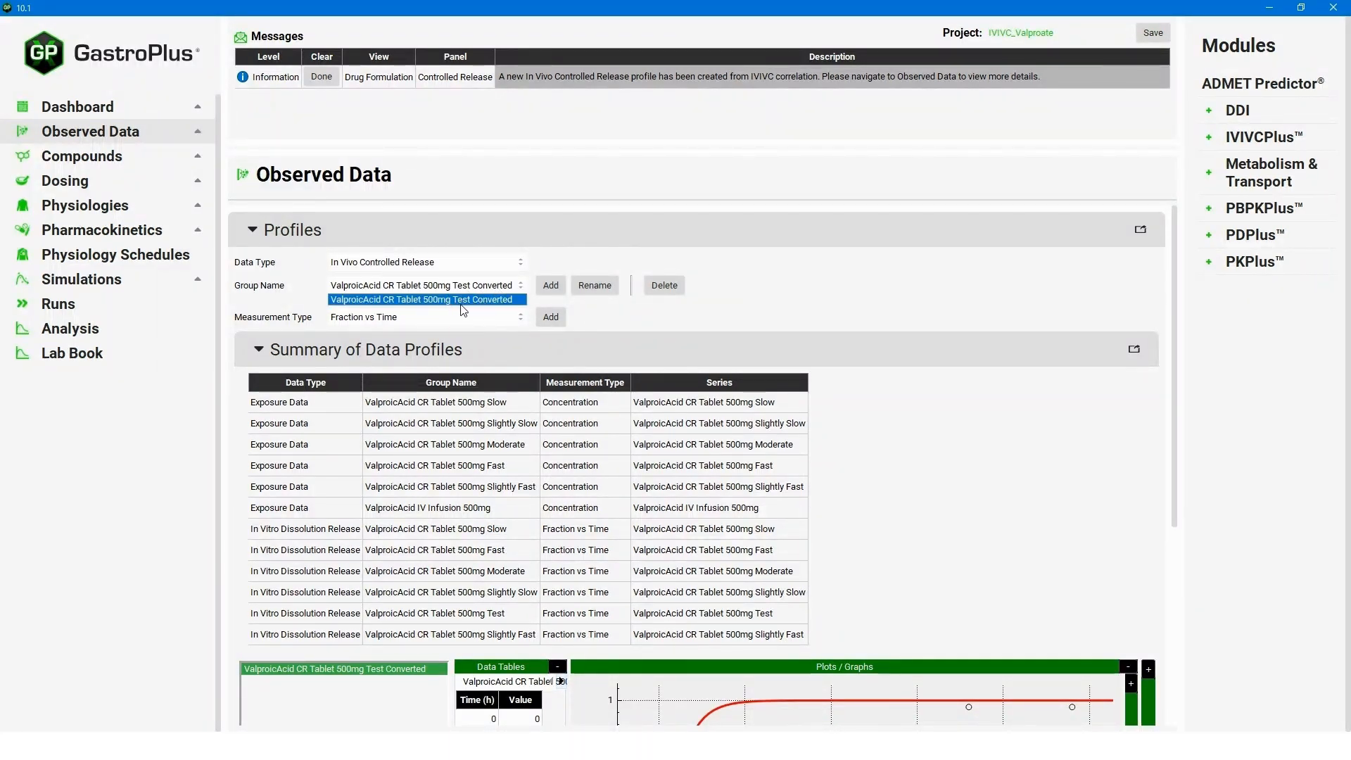
click(478, 299)
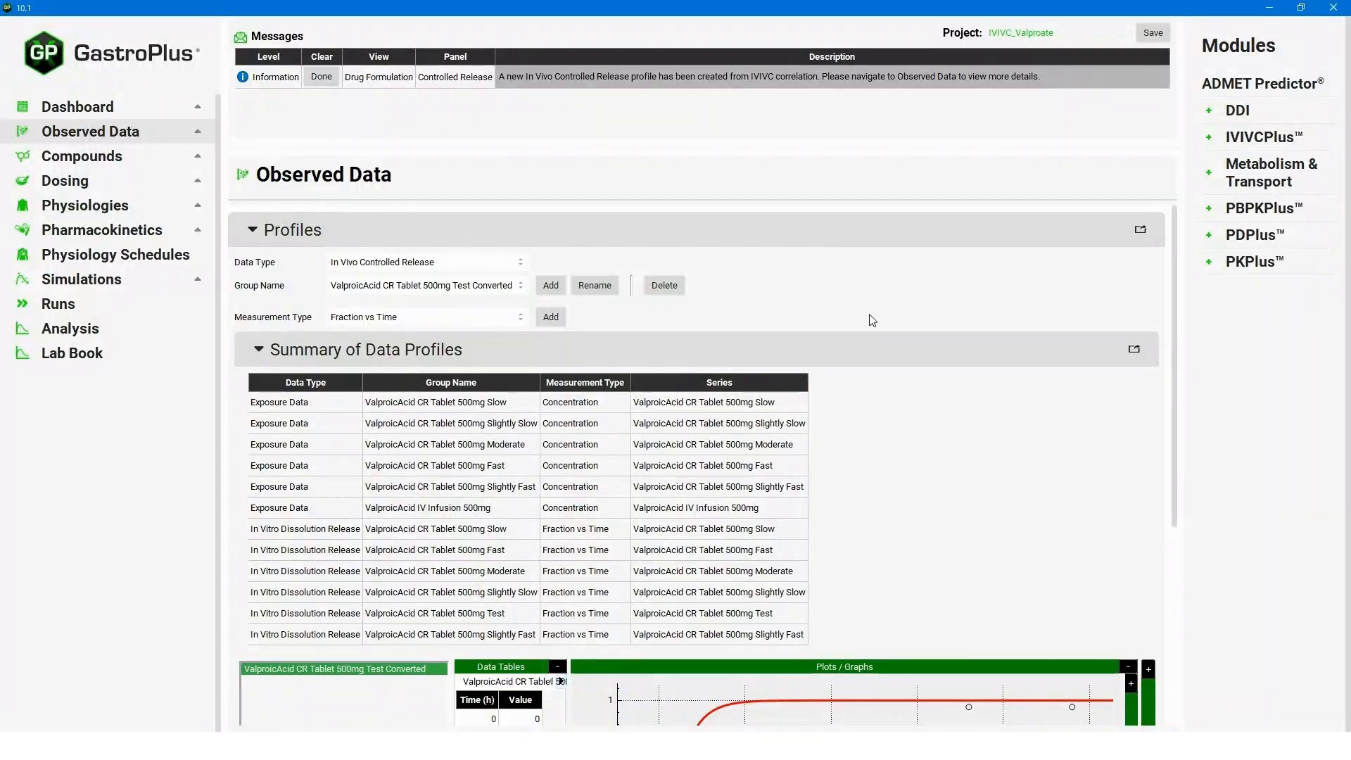
scroll(622, 580, down, 5)
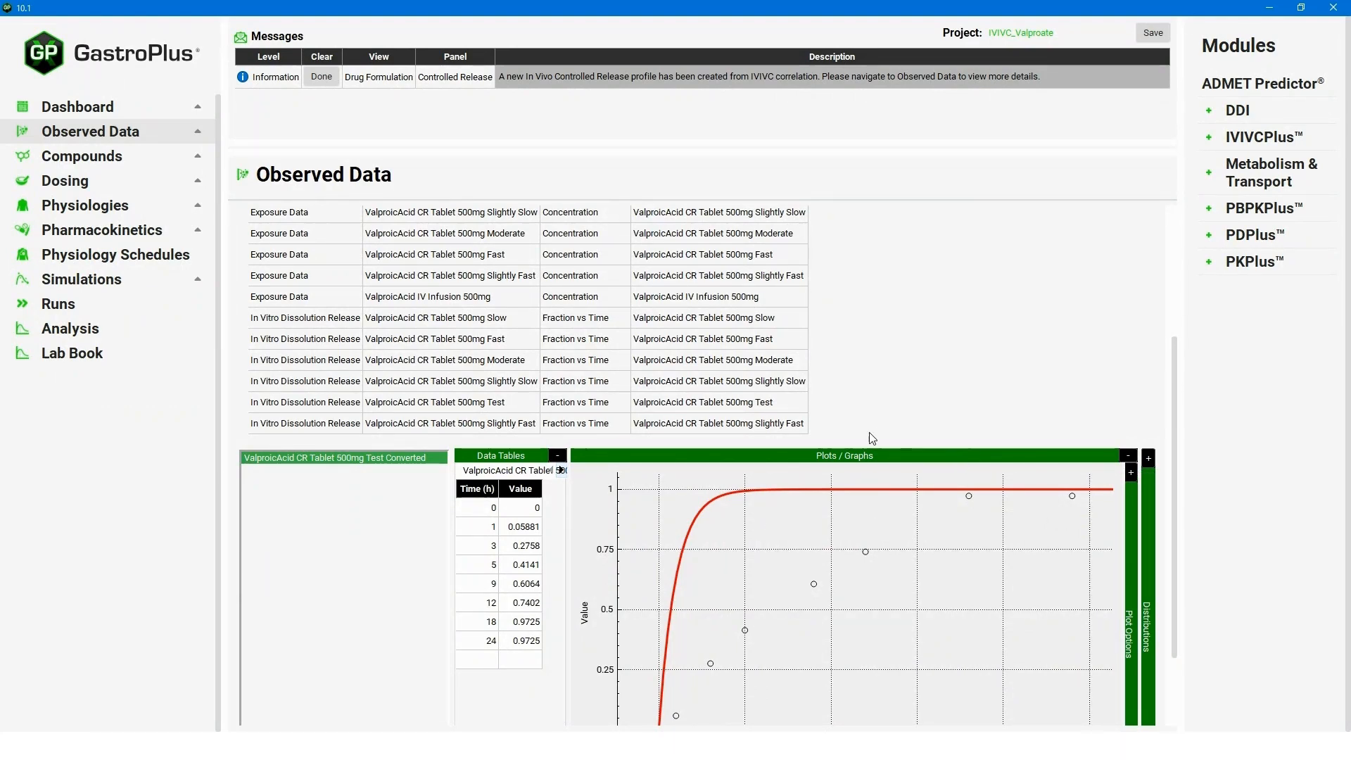
scroll(1172, 500, down, 3)
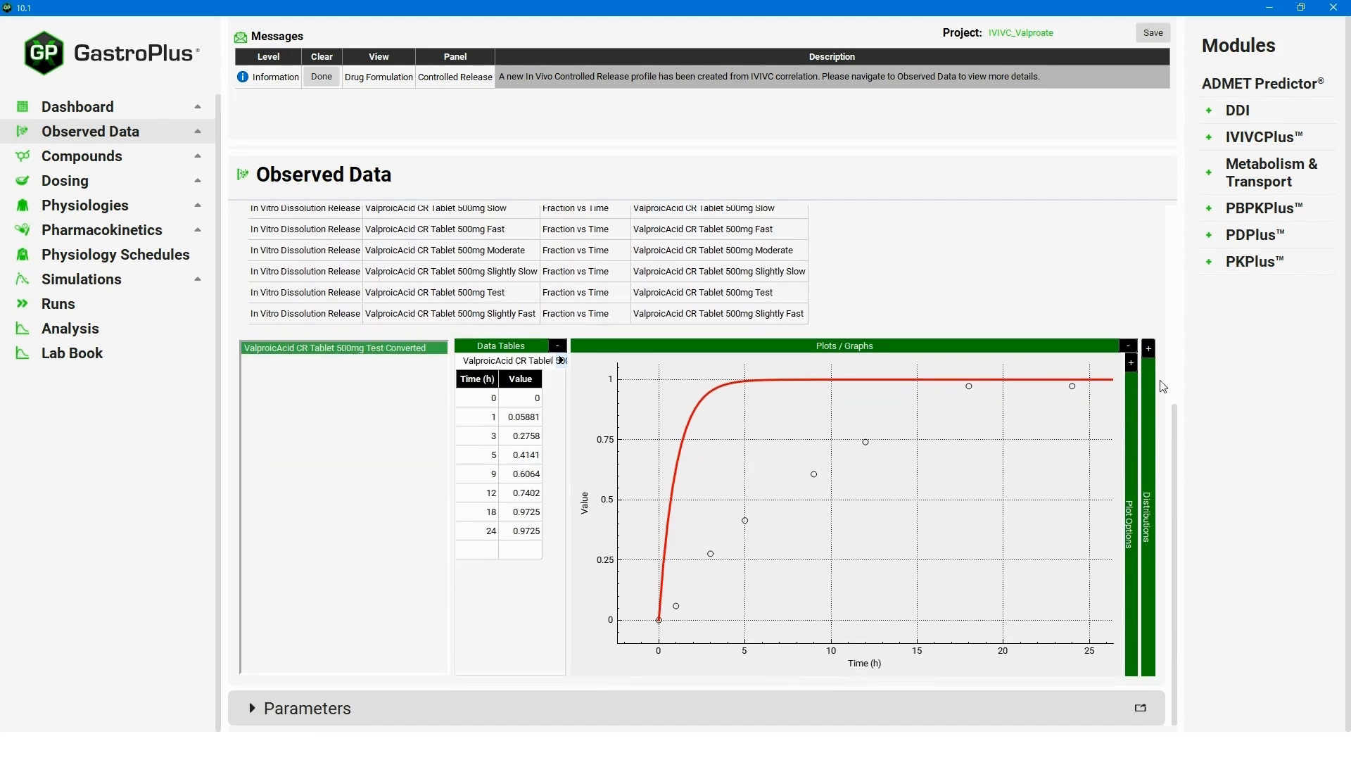
Fit a 2-phase Weibull distribution with Phase 1 fraction 0.5 to the Test Converted data.
click(1150, 349)
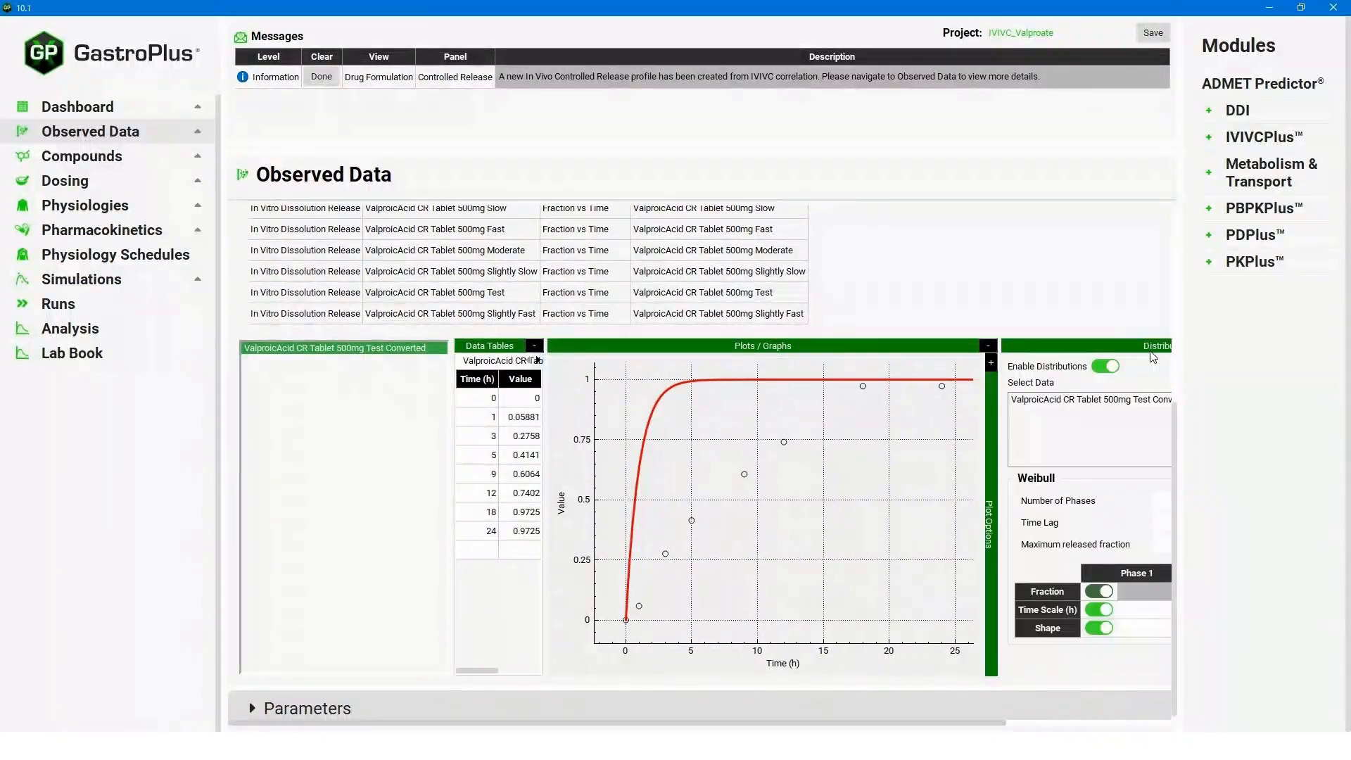
drag(859, 723, 1017, 717)
click(916, 401)
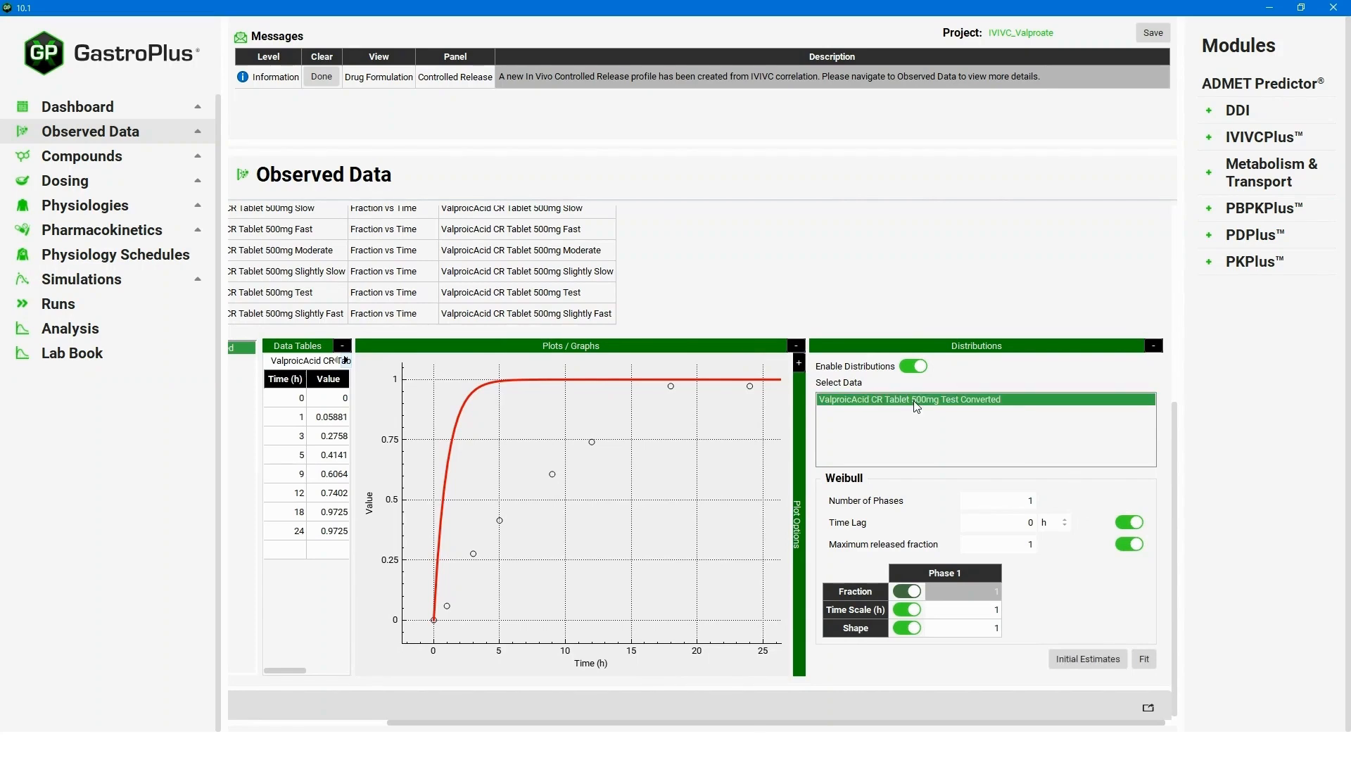
click(1075, 663)
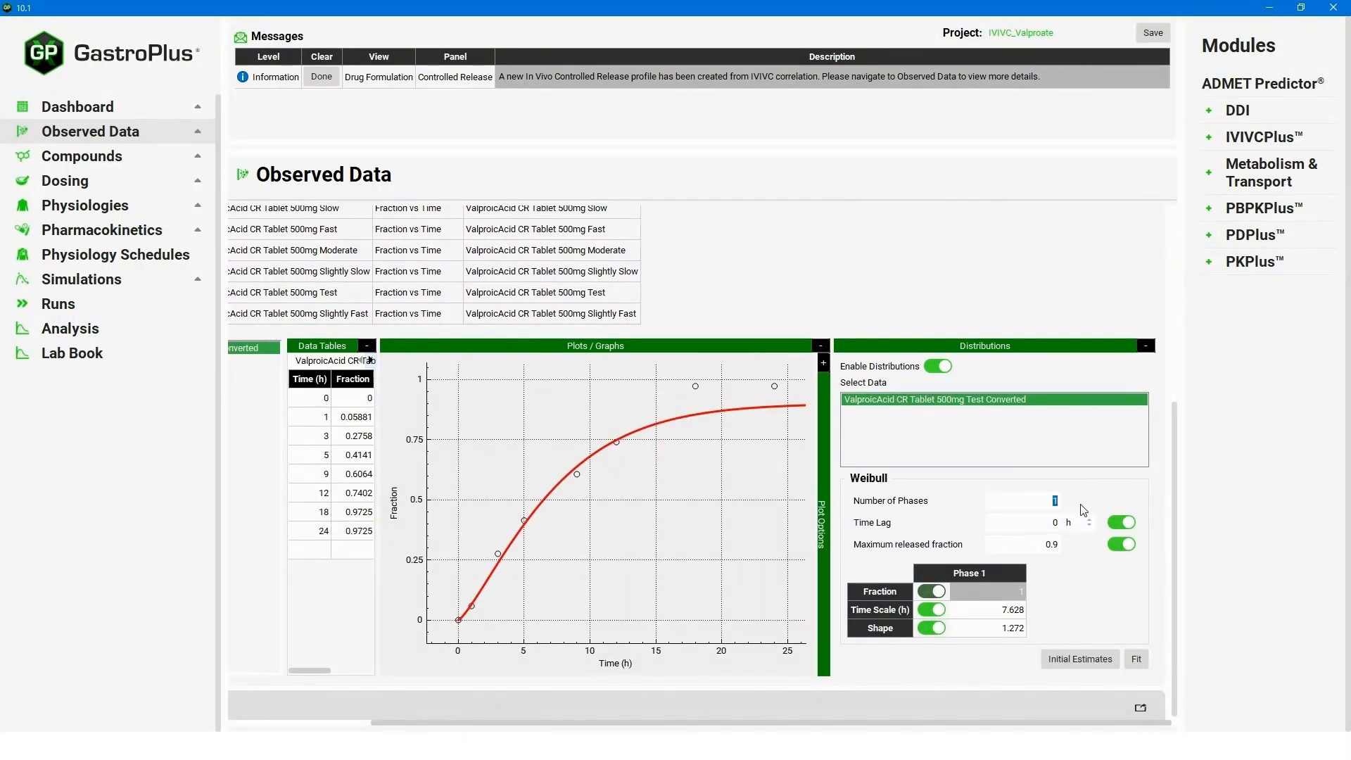
text(2)
drag(1023, 609, 950, 602)
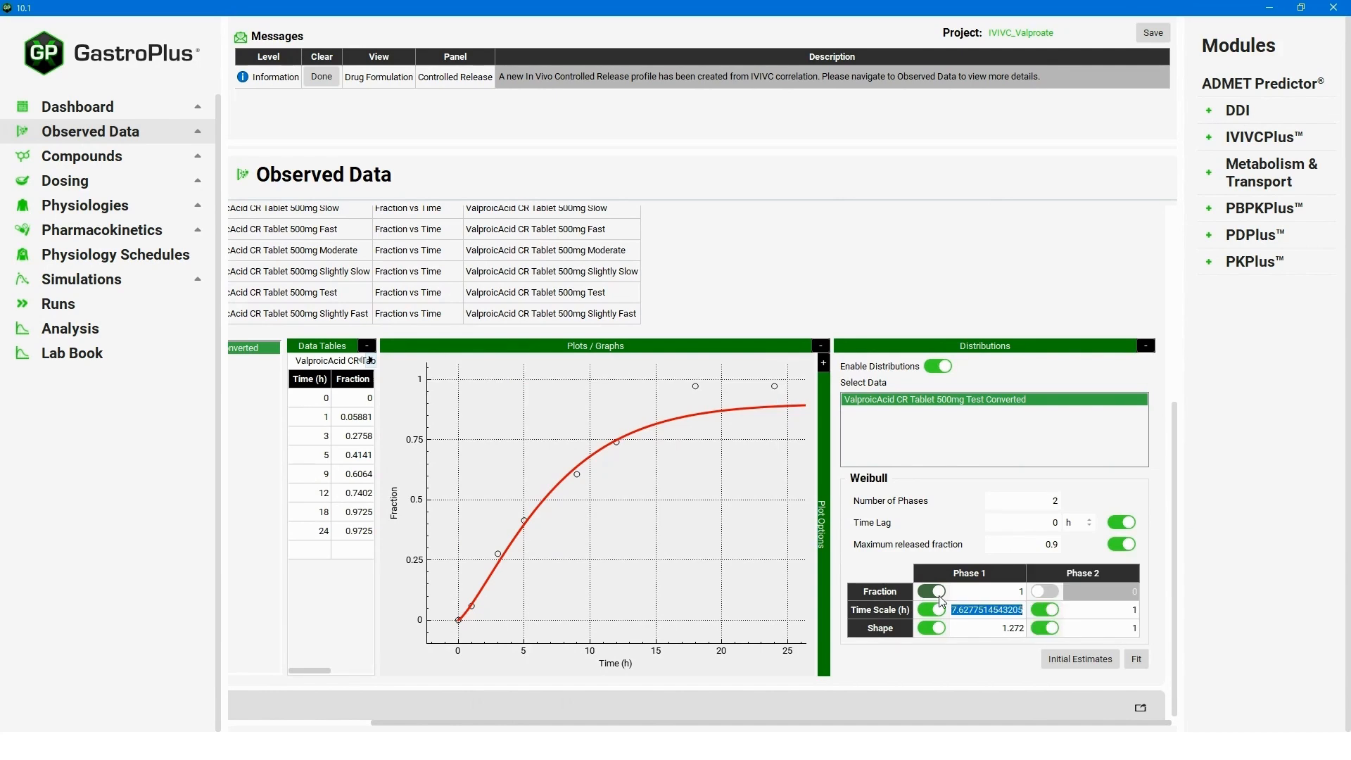
key(Up)
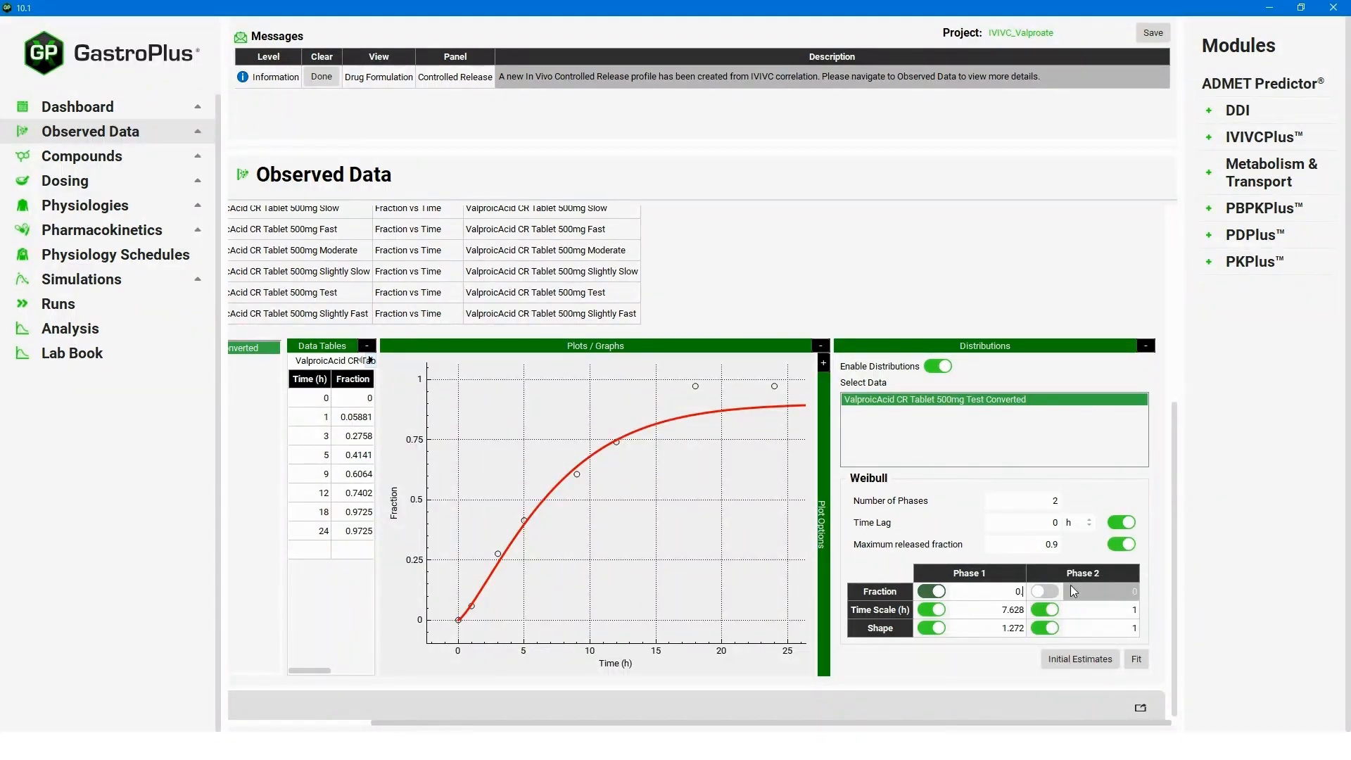
text(0.5)
click(990, 612)
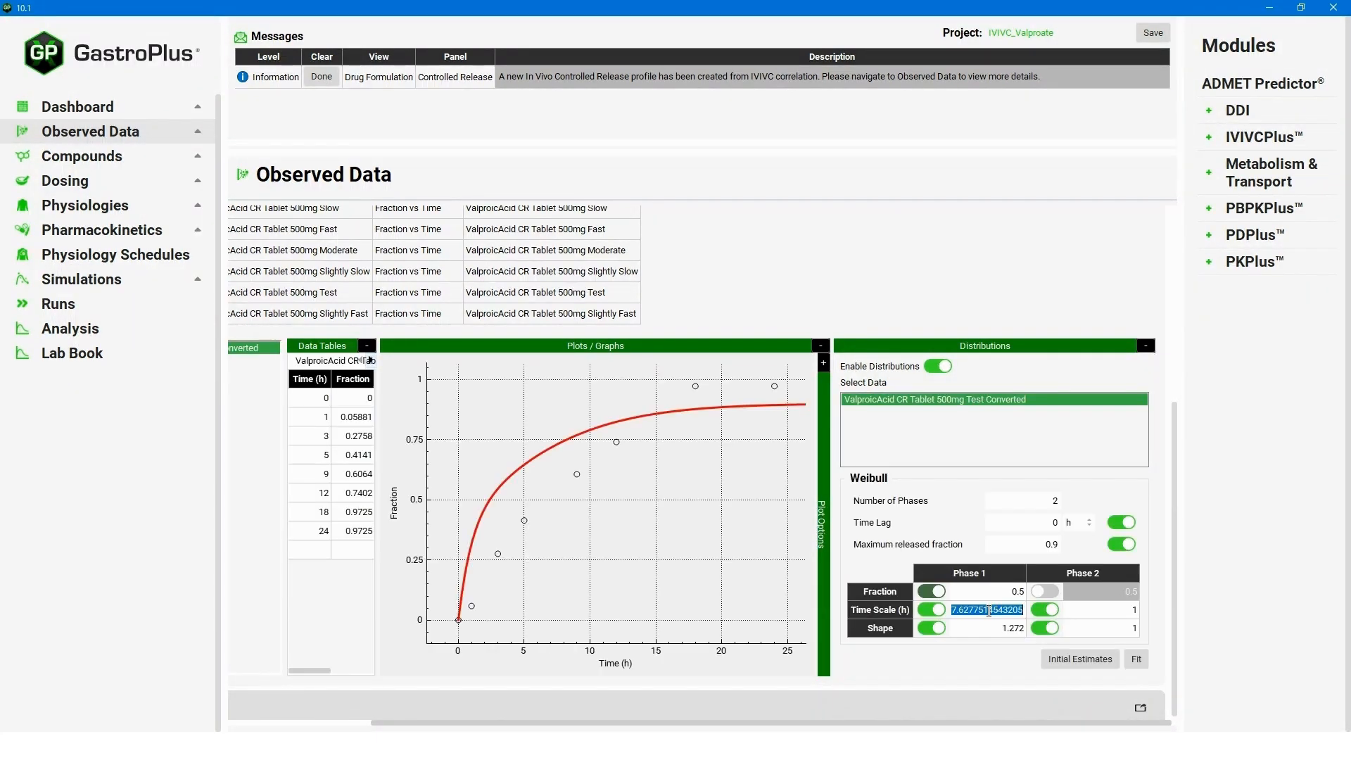
key(Up)
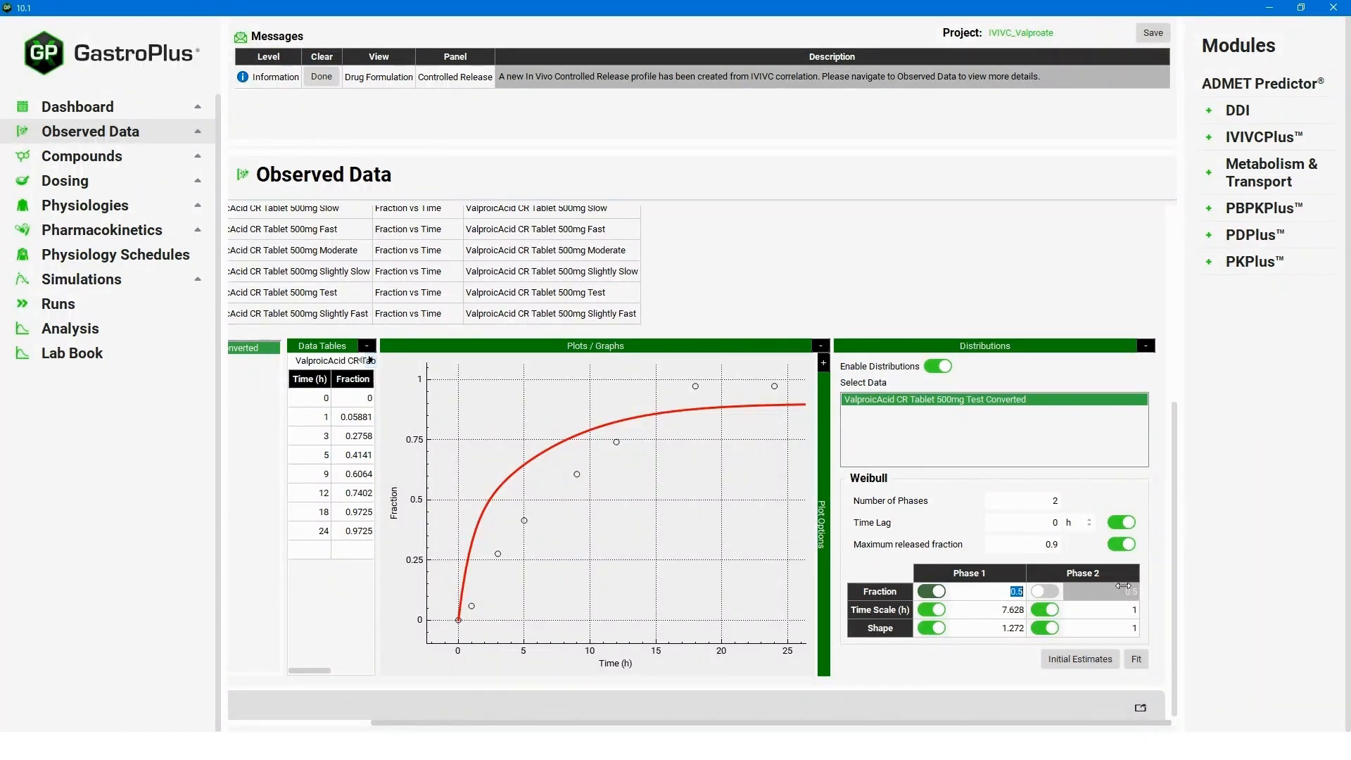
click(1138, 661)
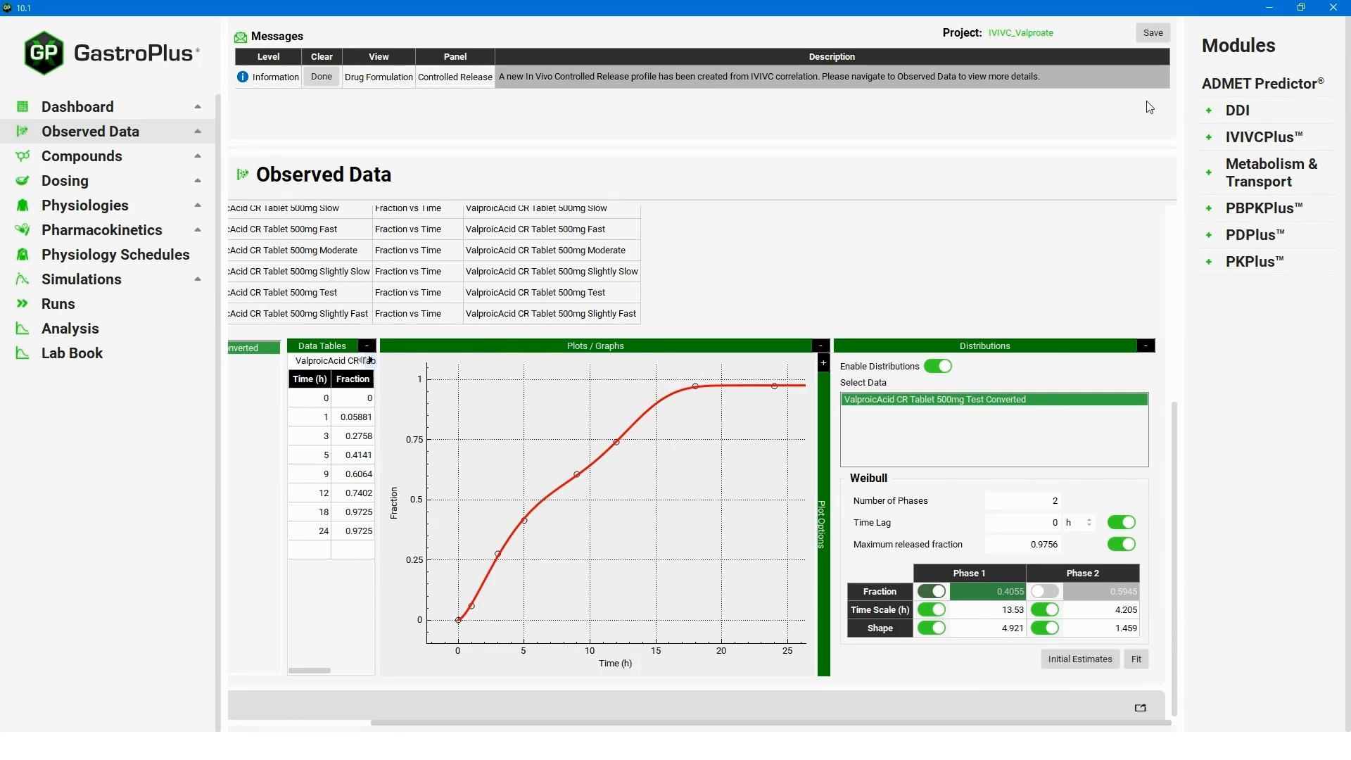
Save the IVIVC_Valproate project and return to the Dosing page.
click(1154, 33)
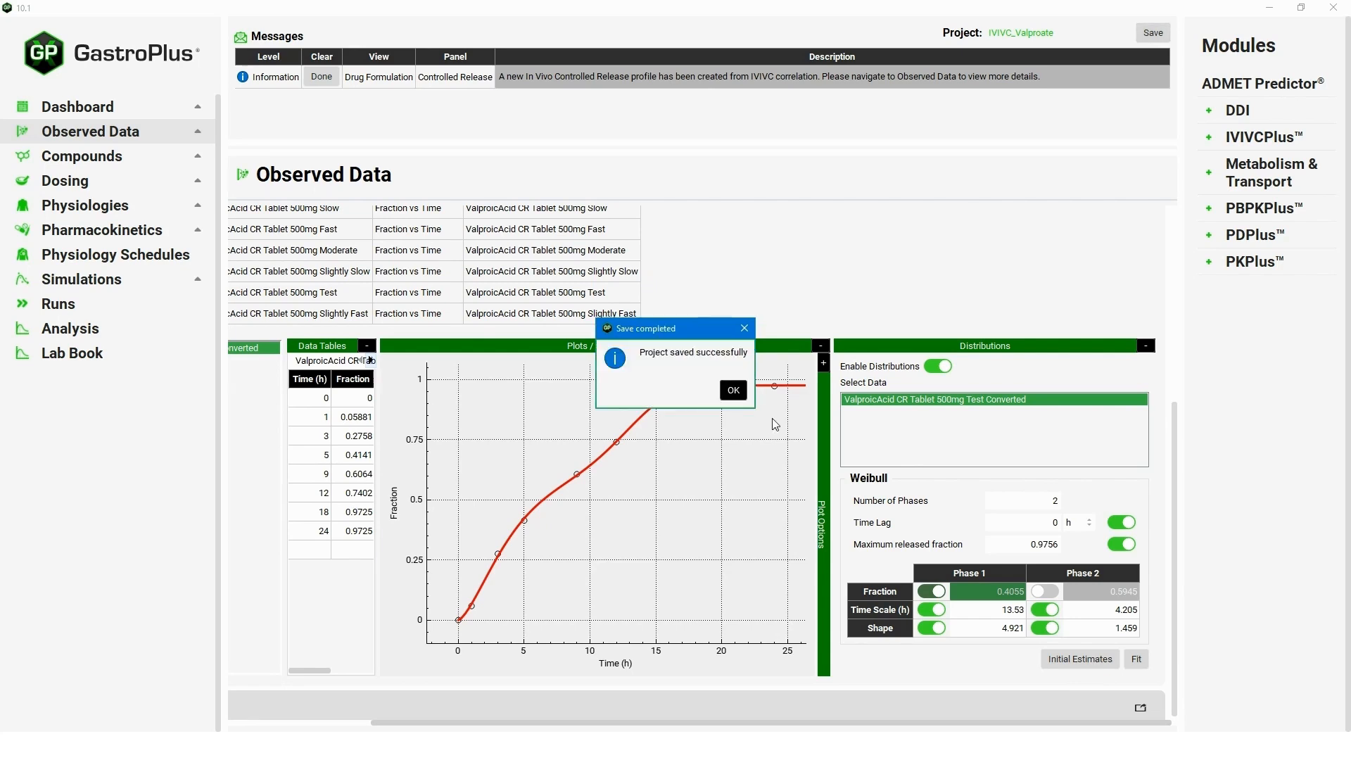
click(734, 390)
click(103, 182)
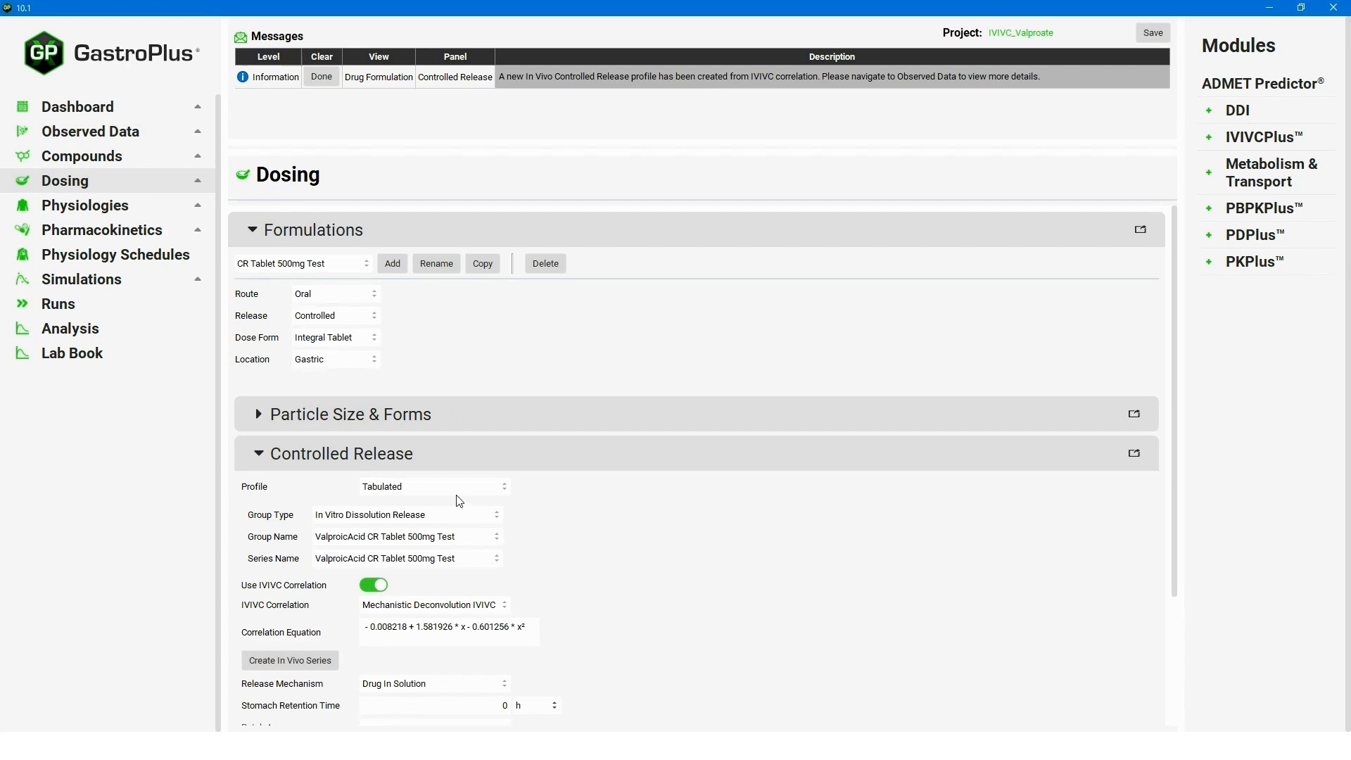
Set the controlled release group type to In Vivo Controlled Release with a Distribution profile.
click(458, 519)
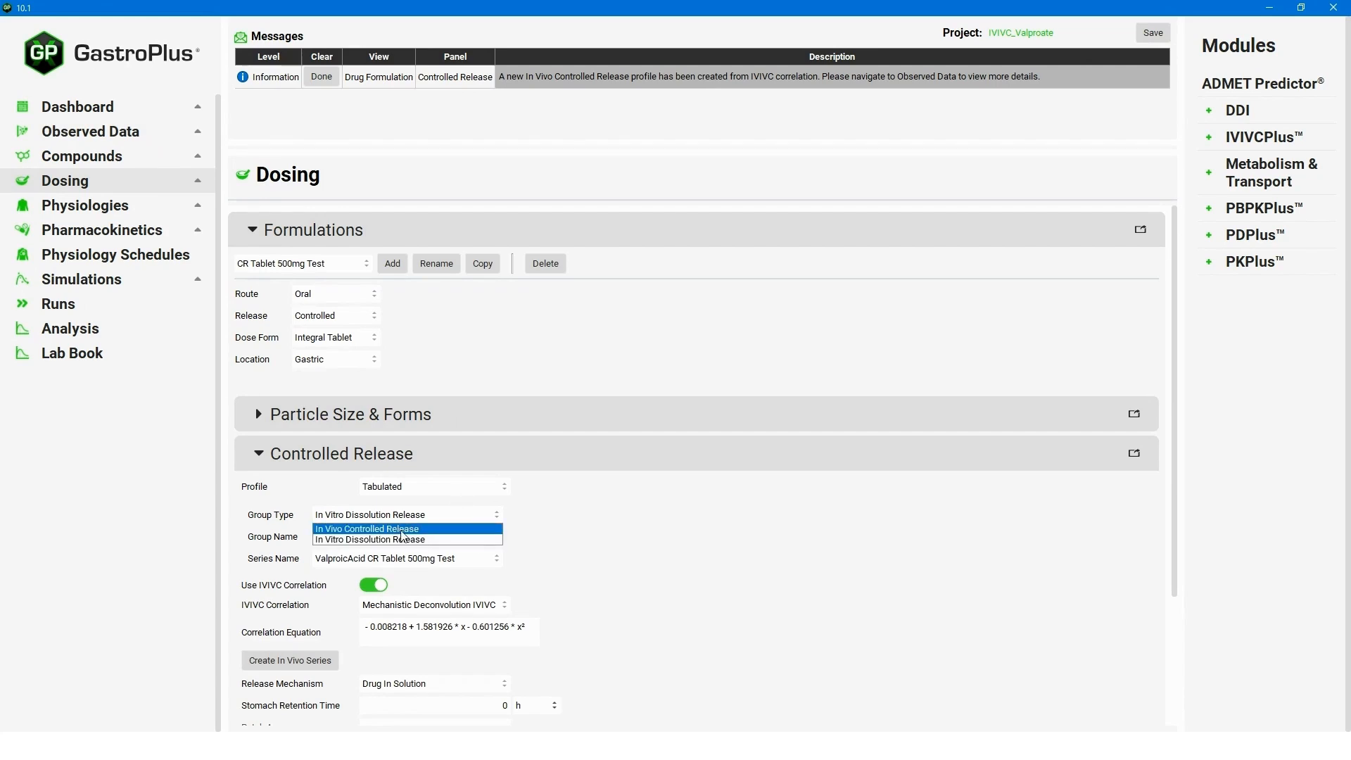
click(403, 530)
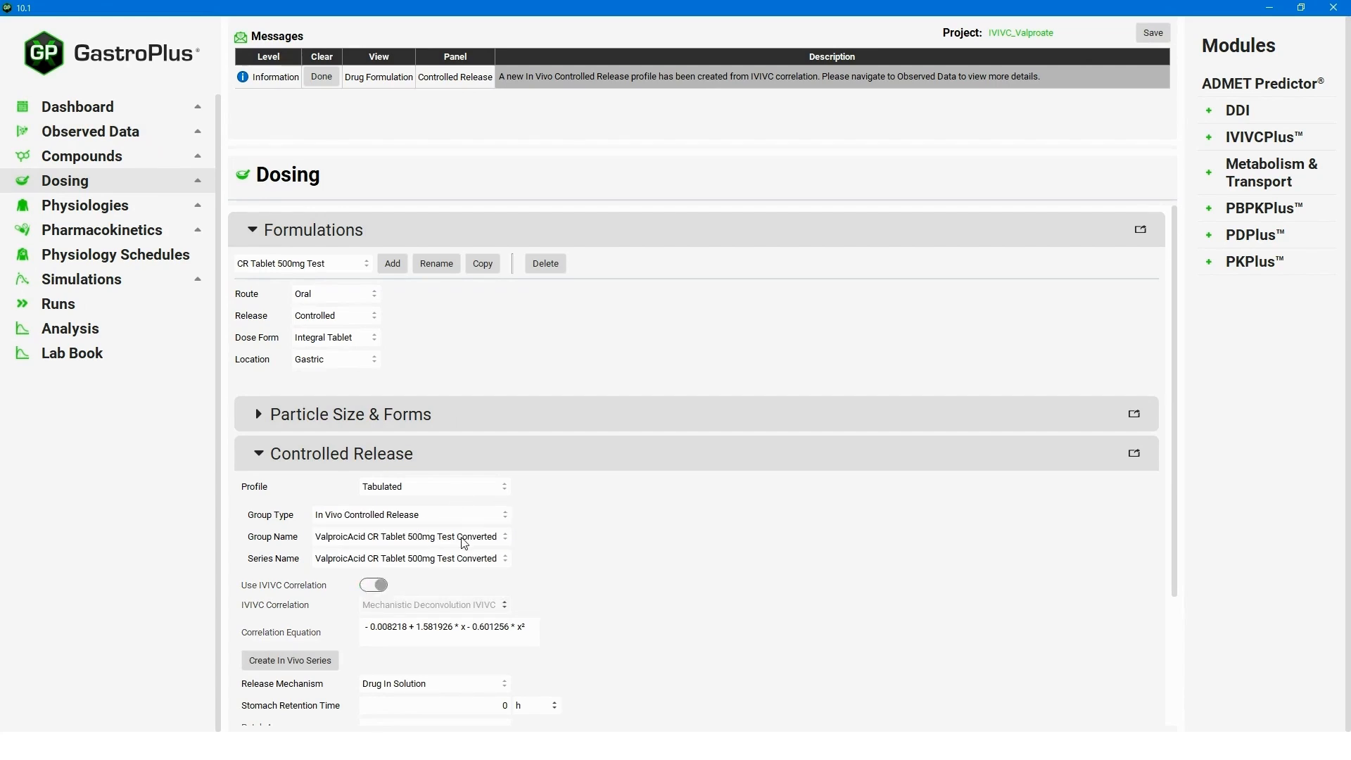
click(471, 490)
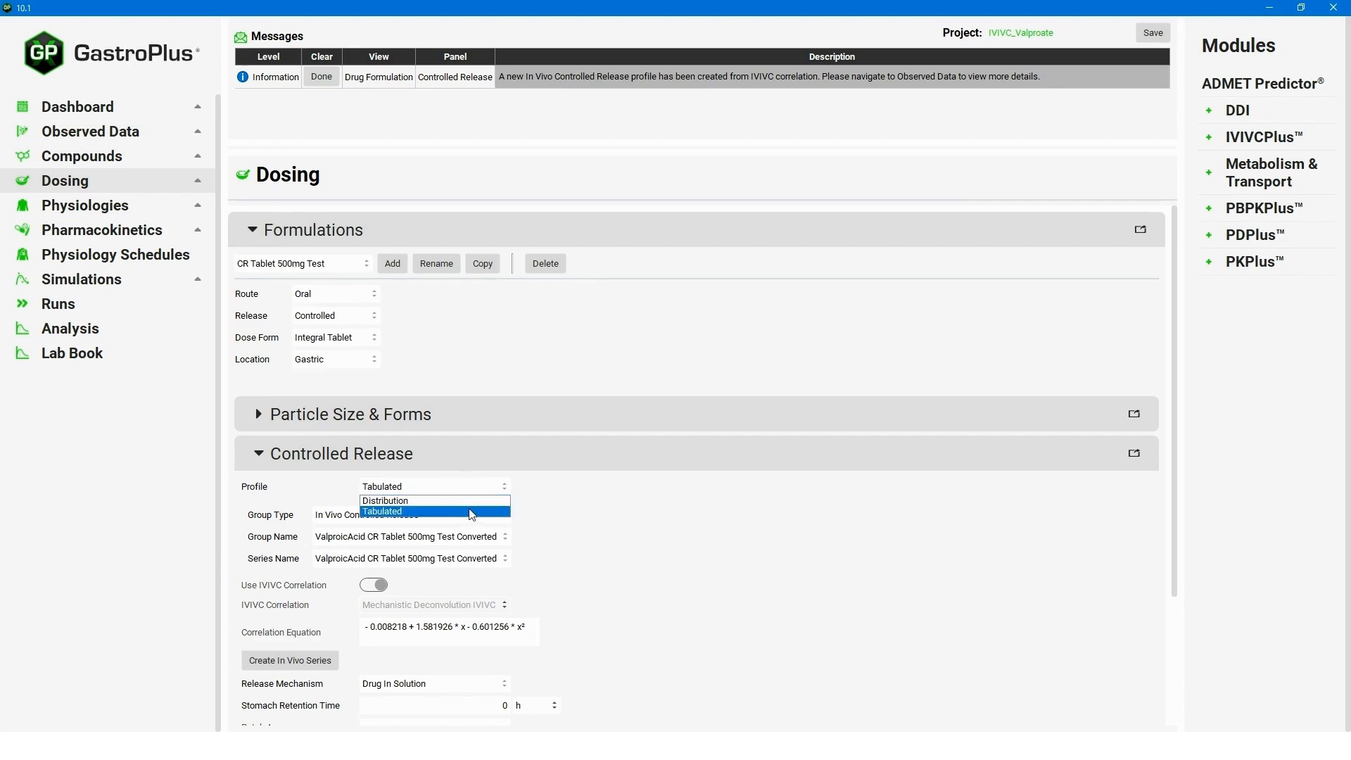
click(462, 508)
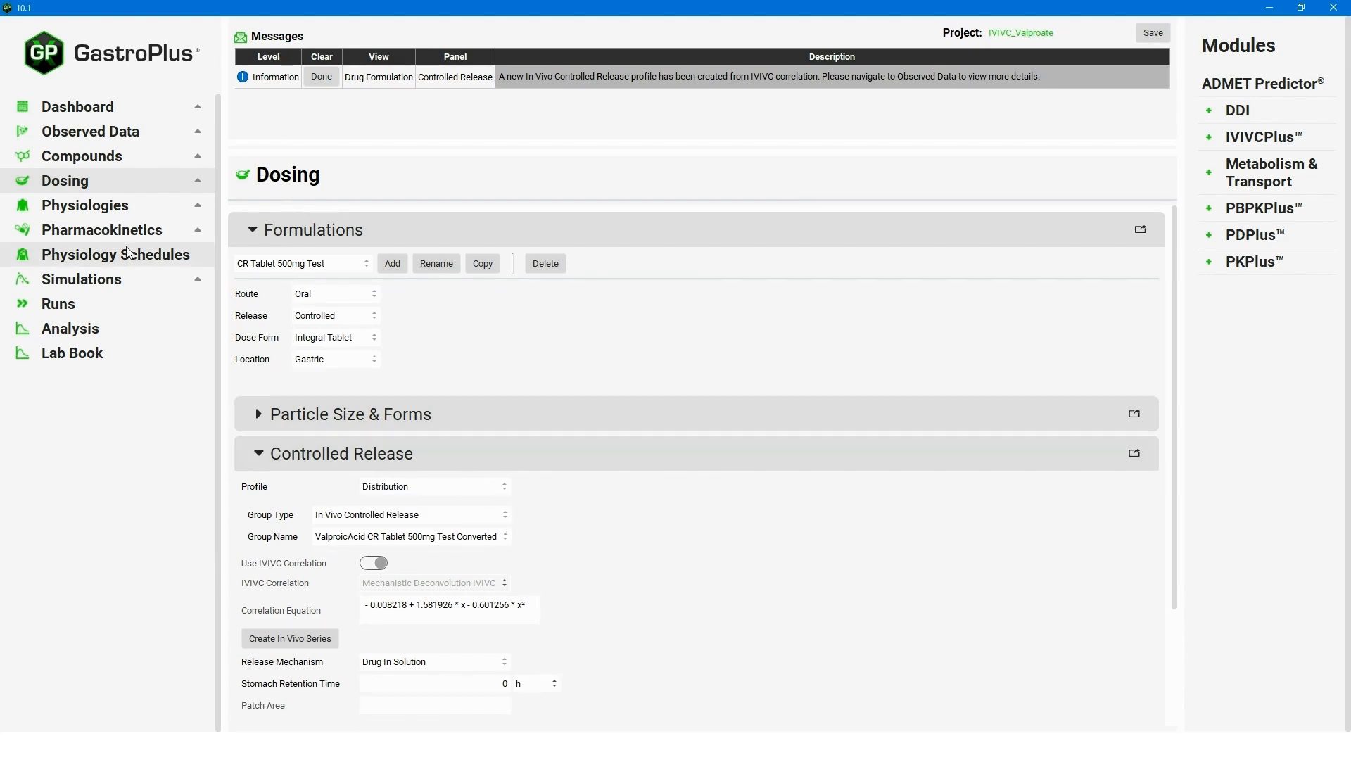
click(106, 282)
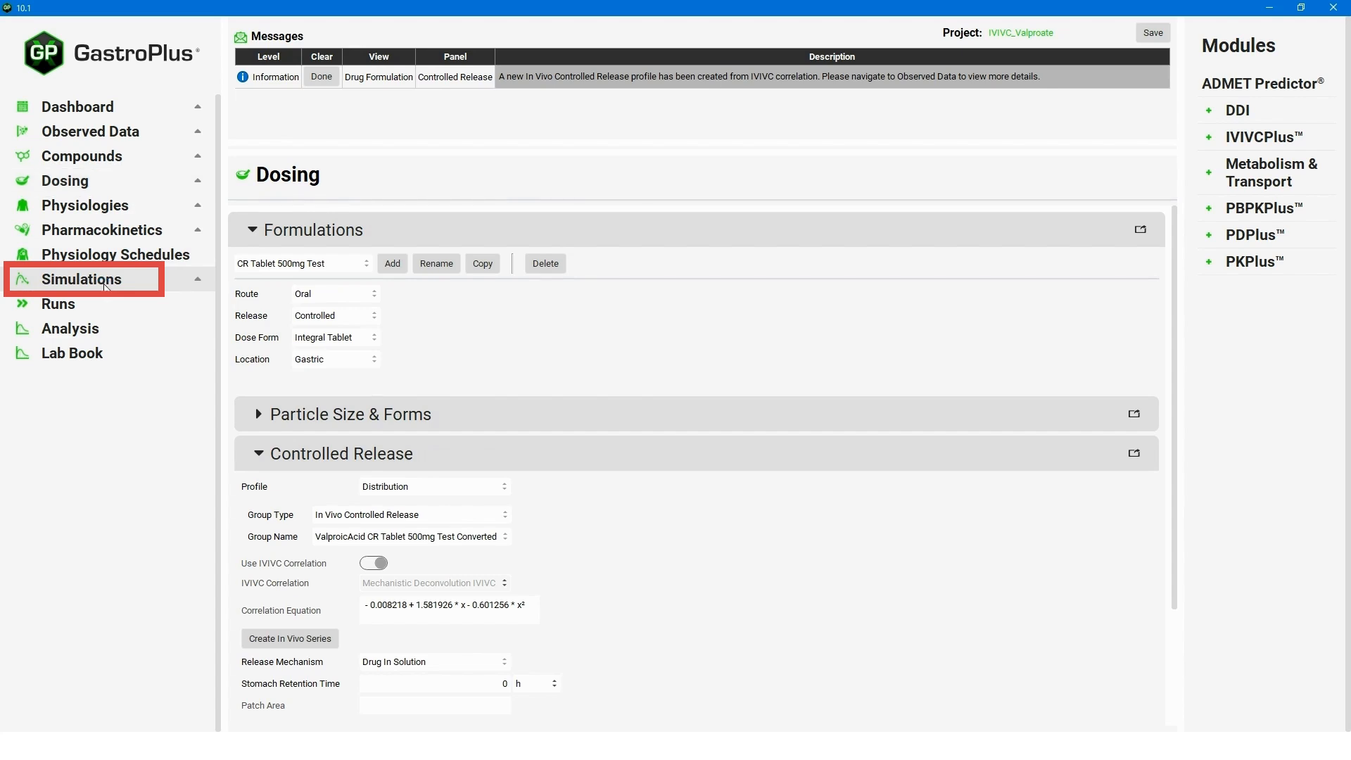
Choose the CR Tablet 500mg Test simulation and run it.
click(327, 217)
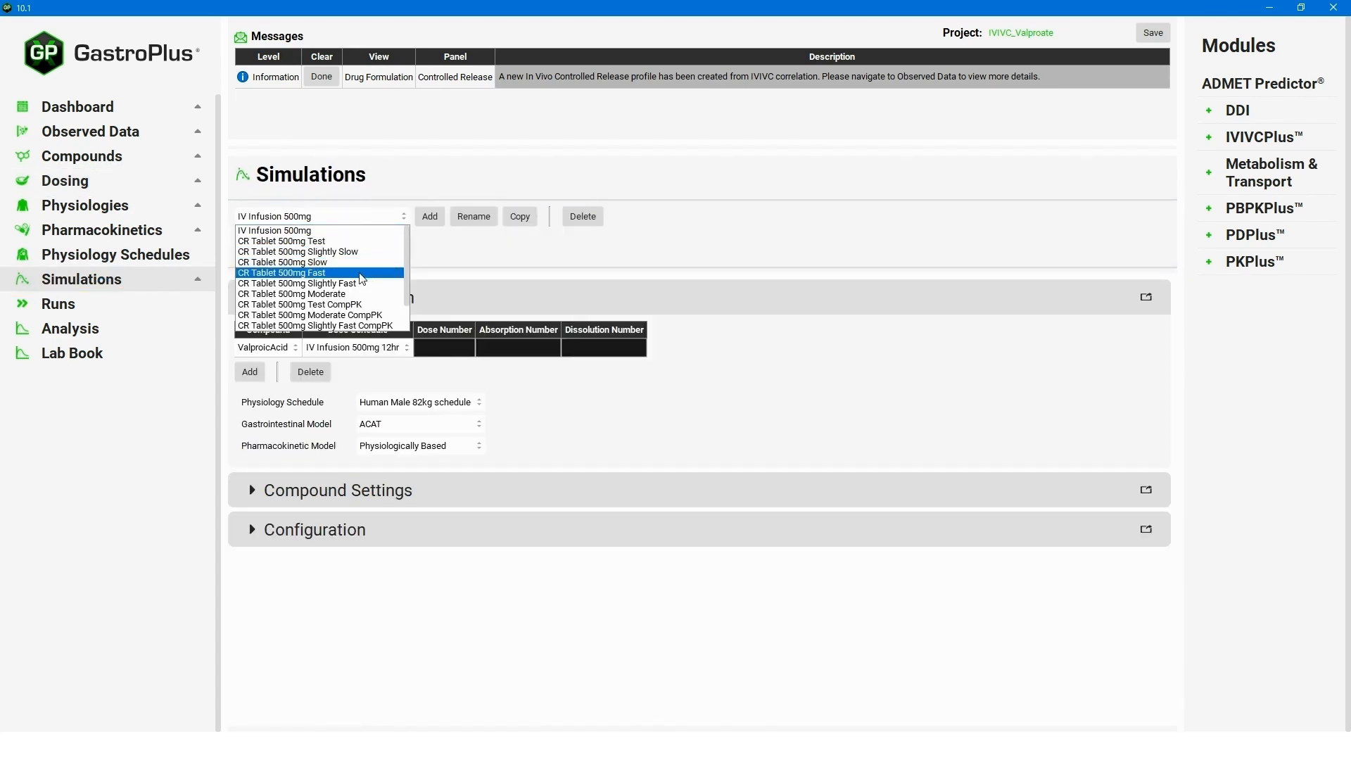
click(338, 237)
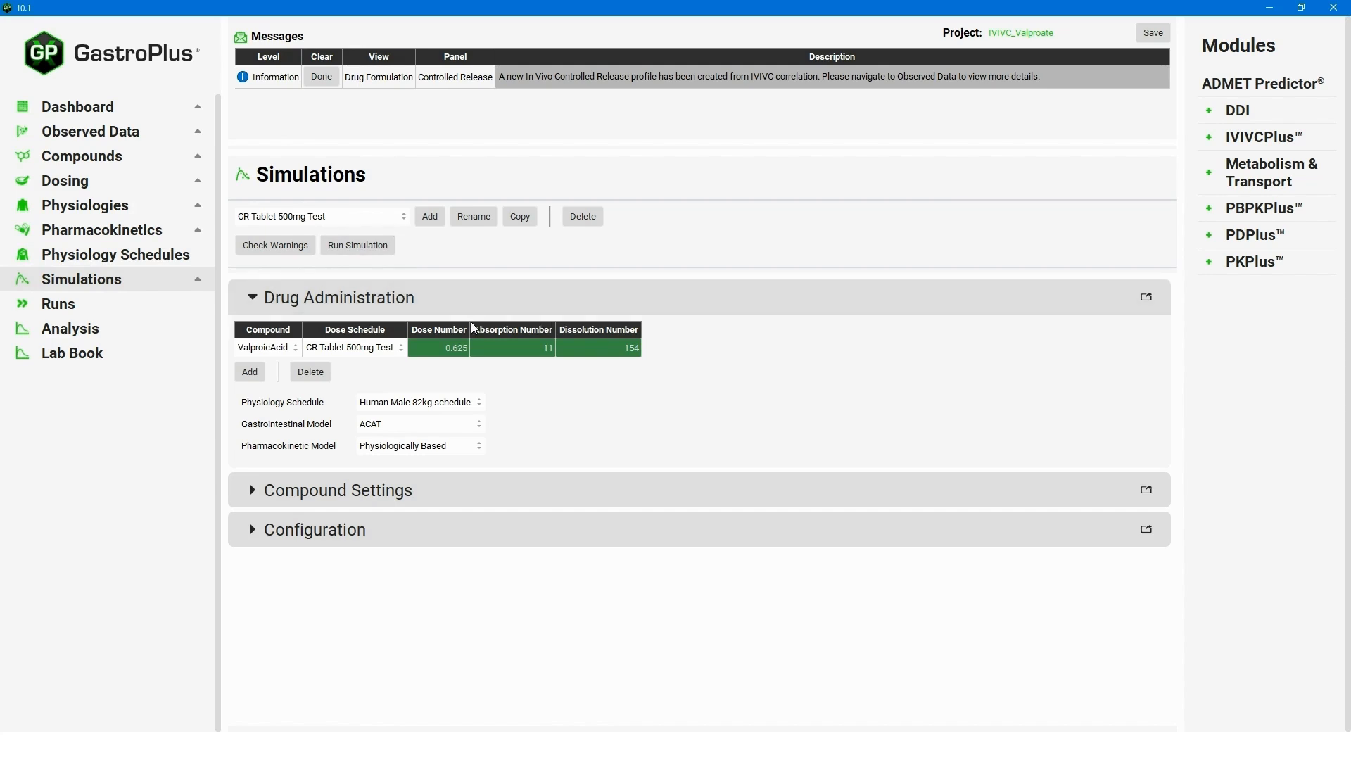
click(386, 252)
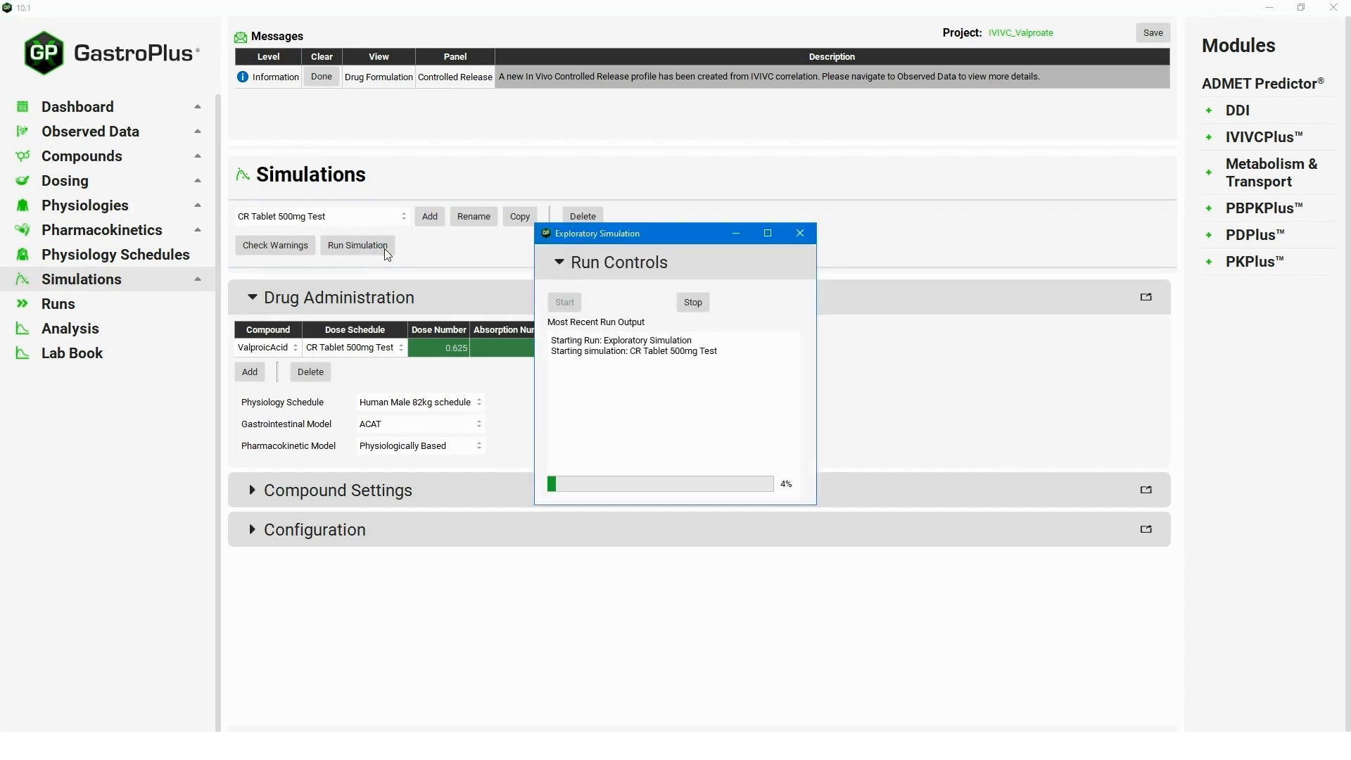